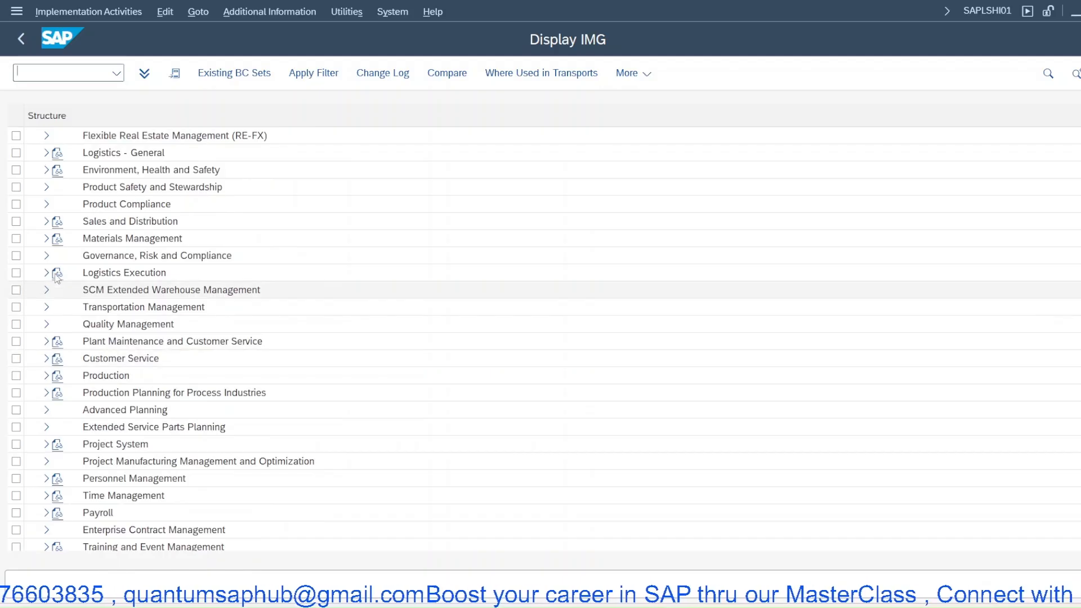
- Scroll through the IMG structure and switch to the open sales order session
scroll(76, 368, "down", 2)
scroll(76, 367, "down", 1)
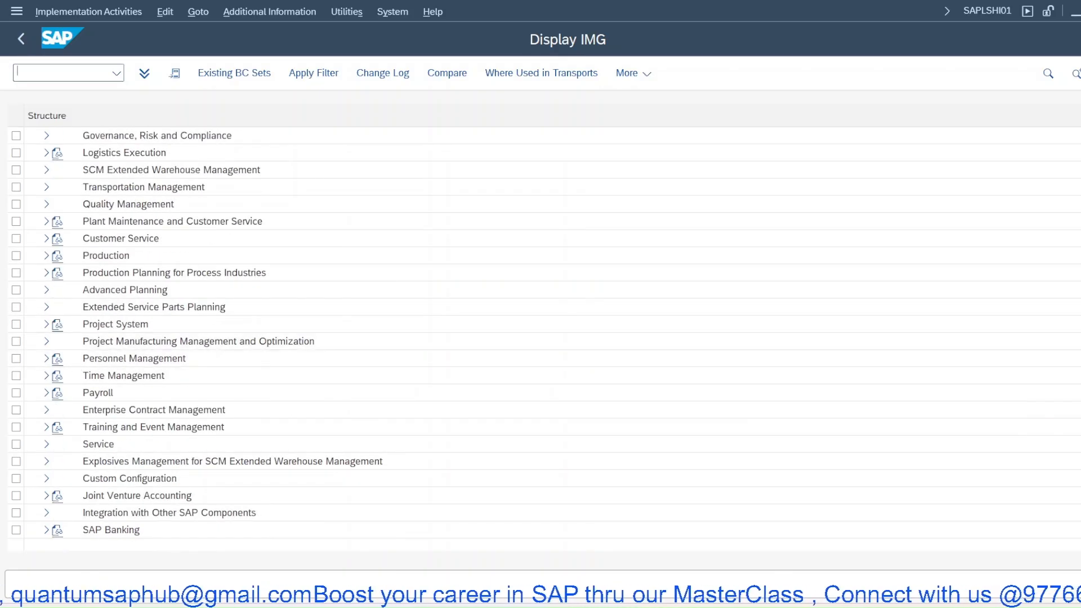
mouse_move(670, 597)
left_click(583, 546)
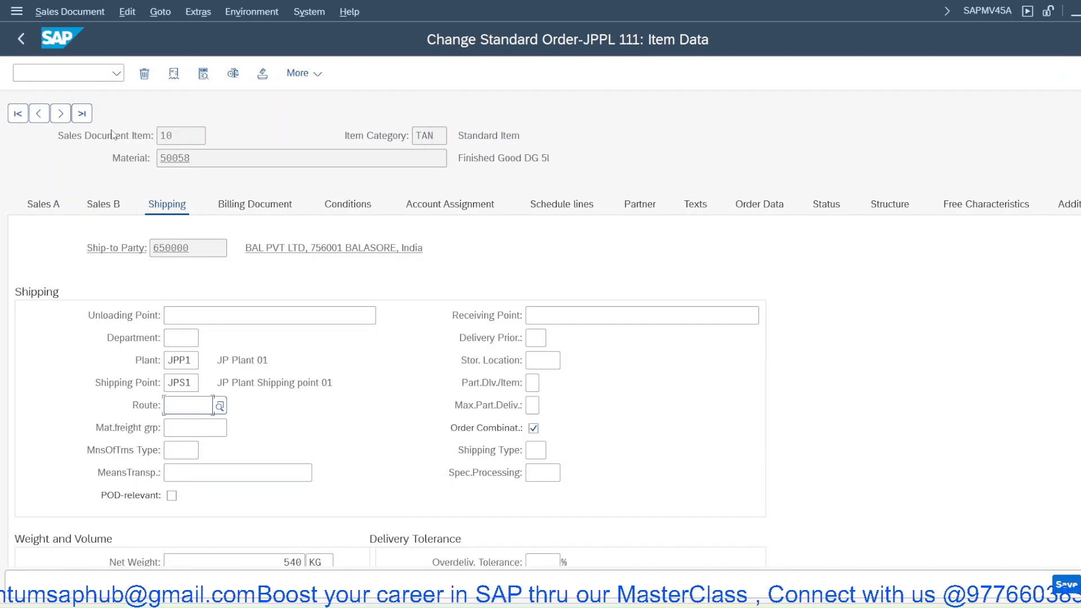
- Open sales order 111 for change with transaction /nva02
type("/n")
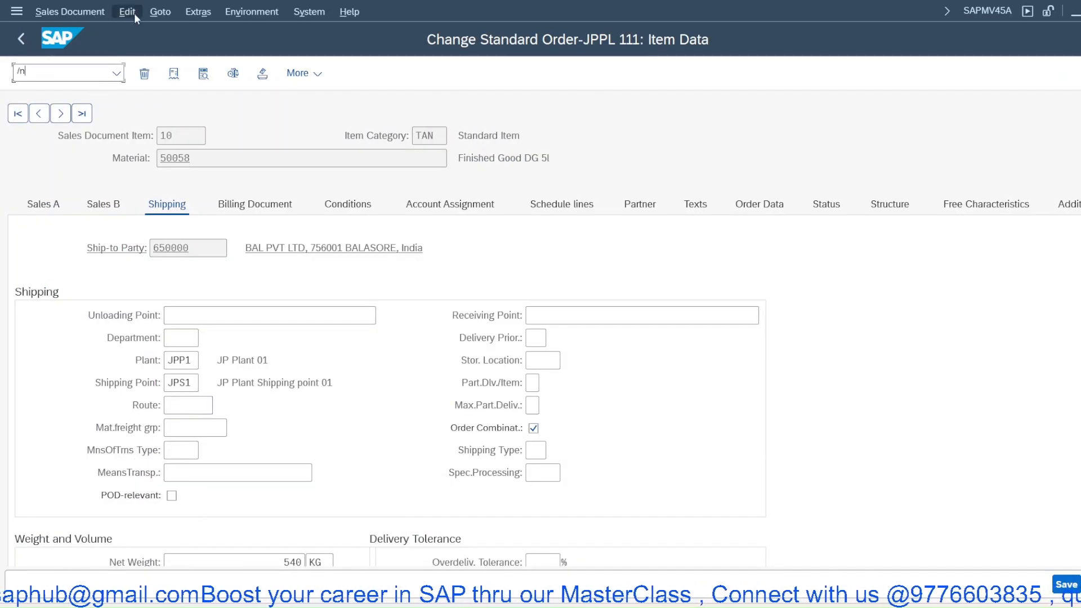
type("va02")
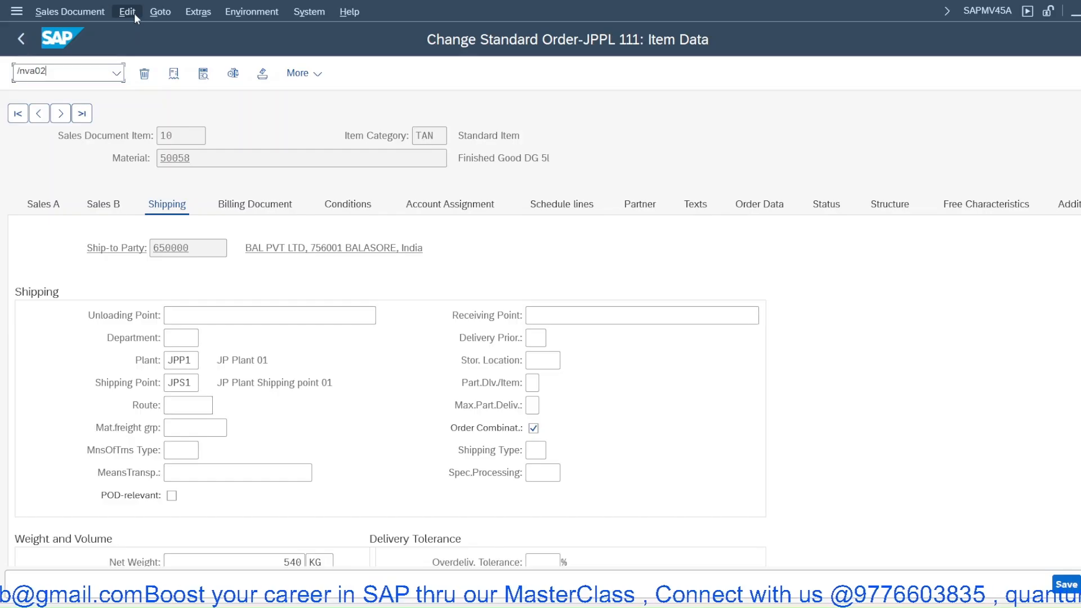
key("Return")
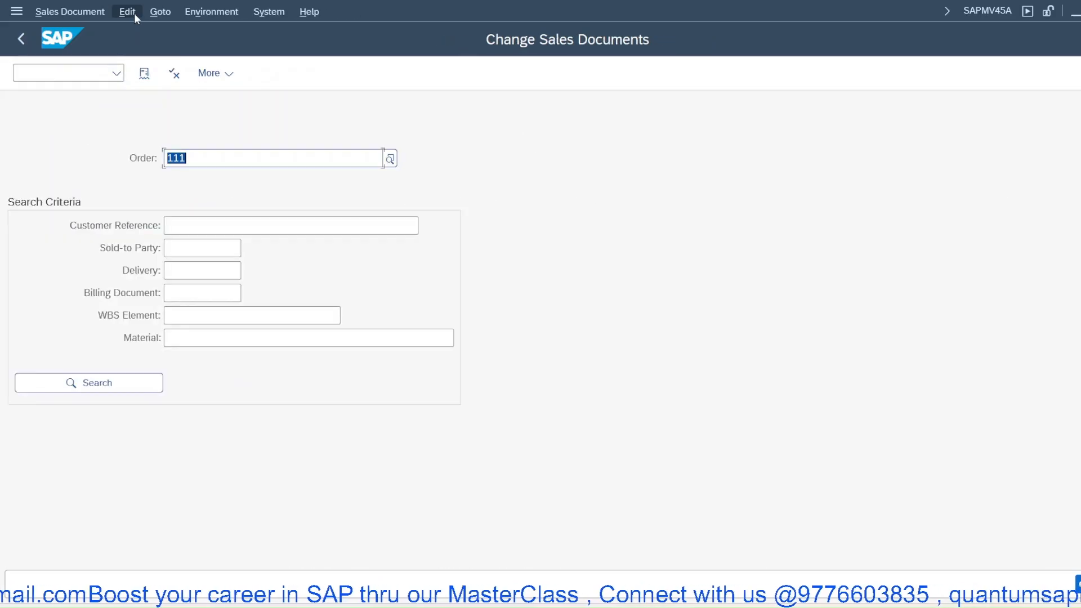
key("Return")
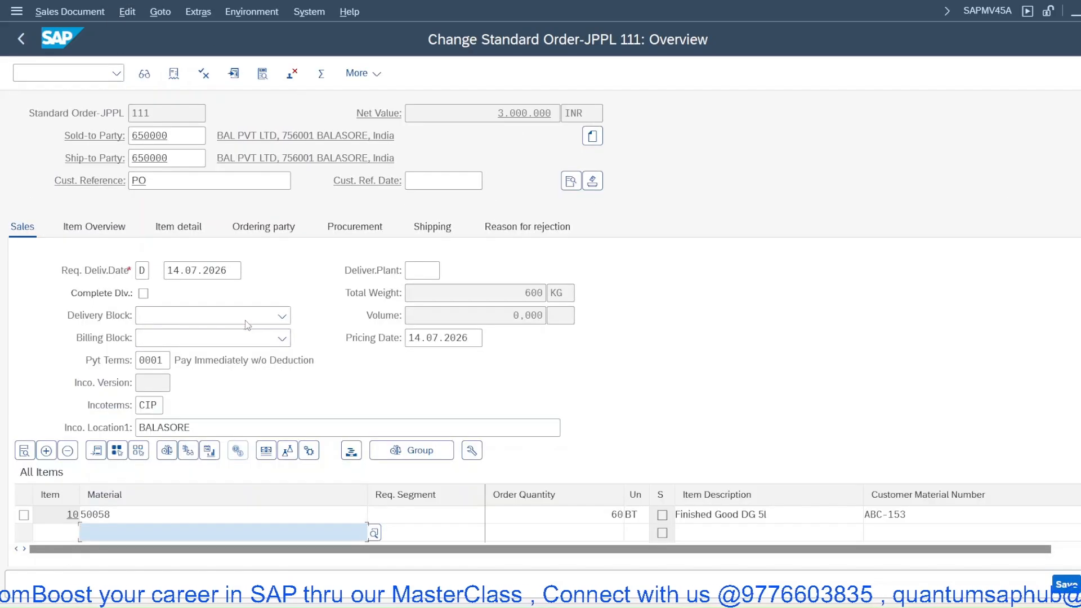
- Open item 10's shipping data and browse the available routes through the Route field's search help
double_click(161, 517)
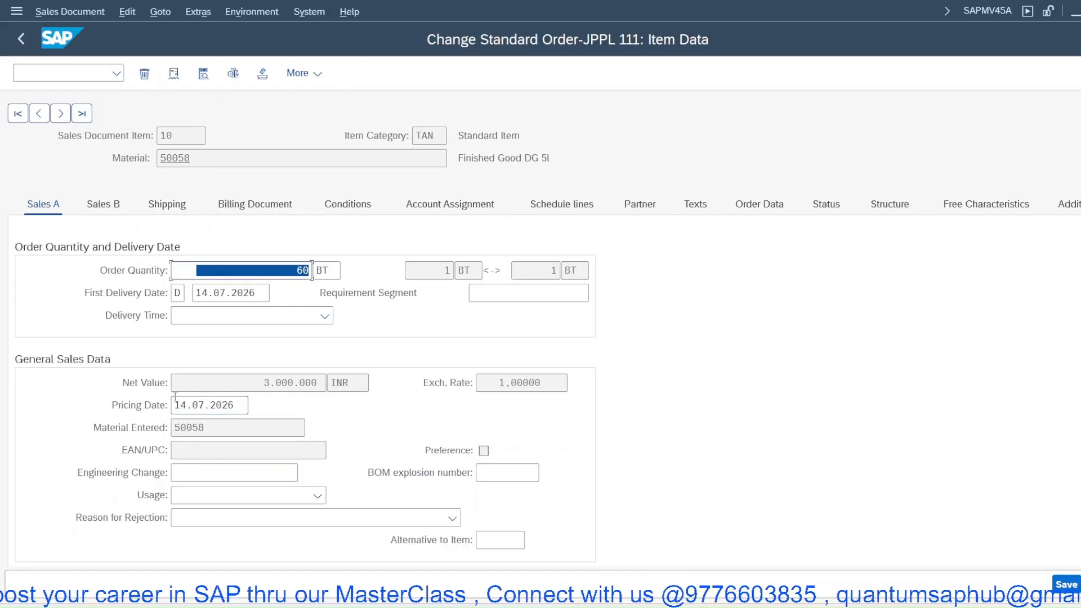
left_click(167, 205)
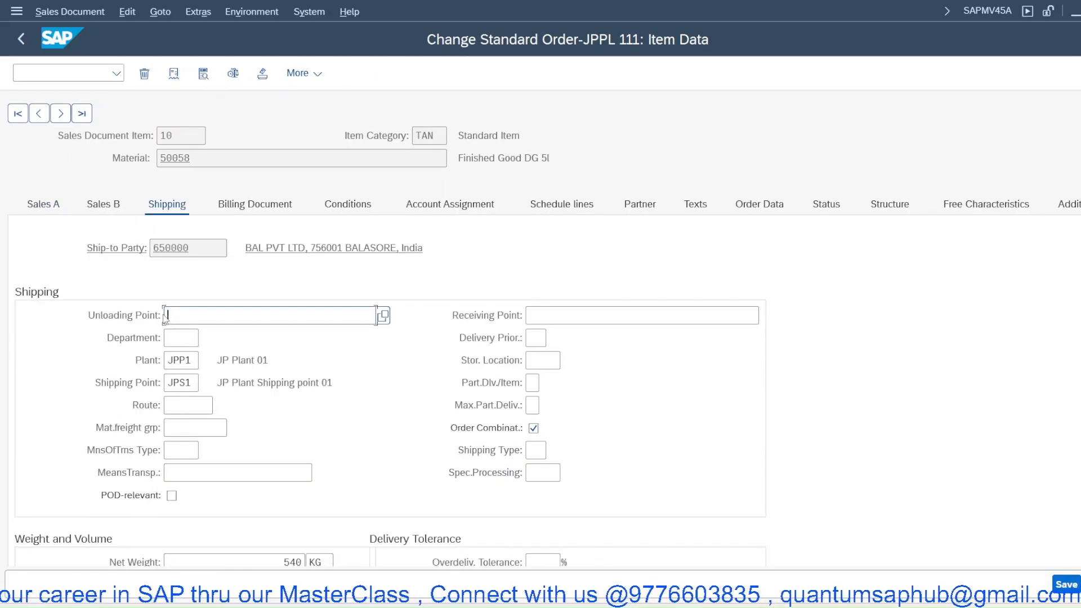
left_click(191, 406)
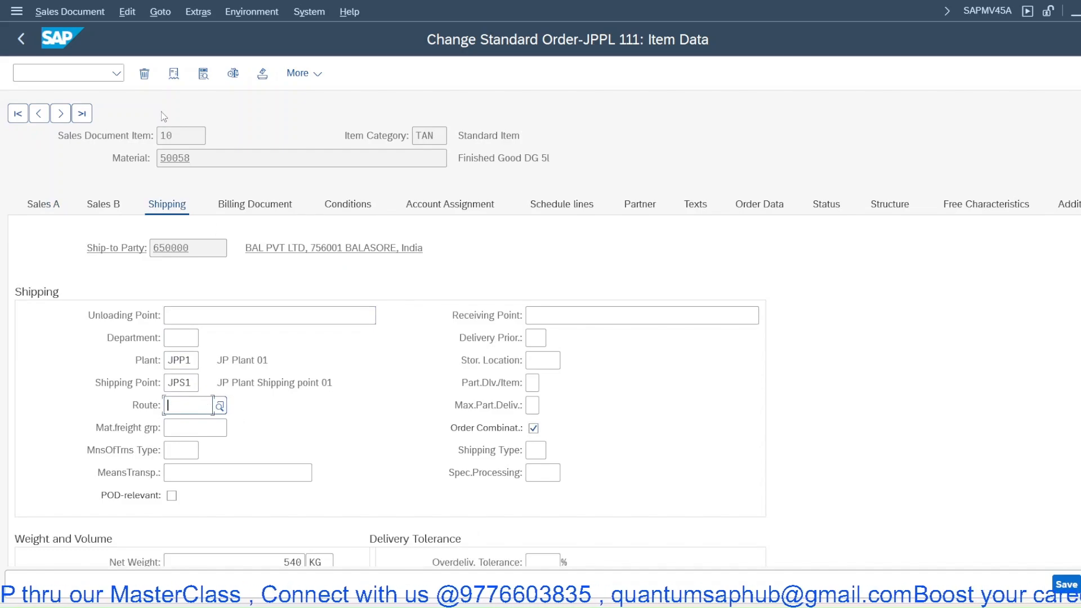
left_click(220, 405)
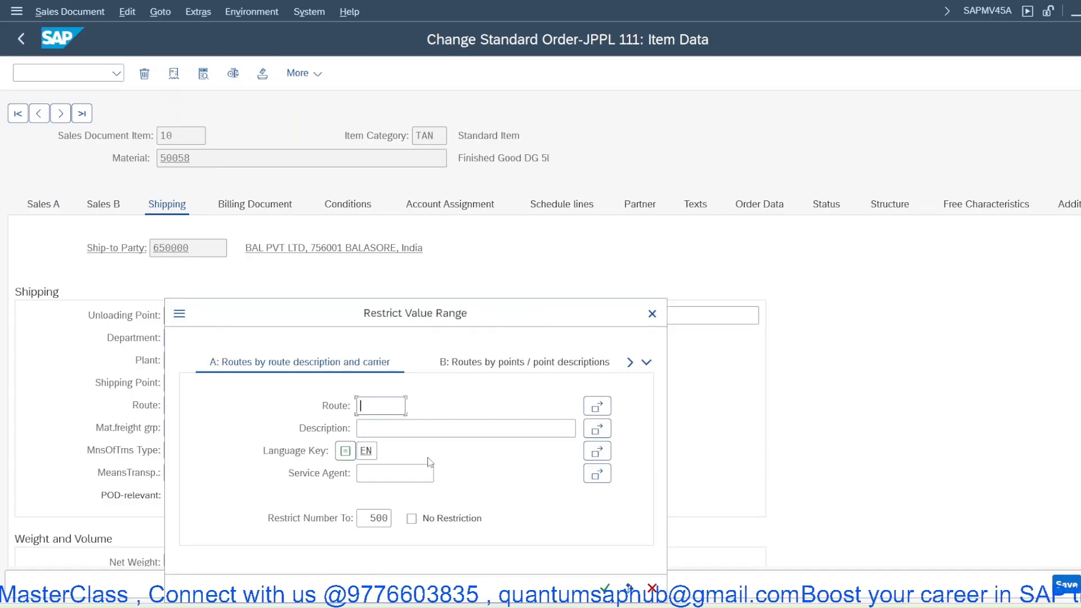
left_click(646, 362)
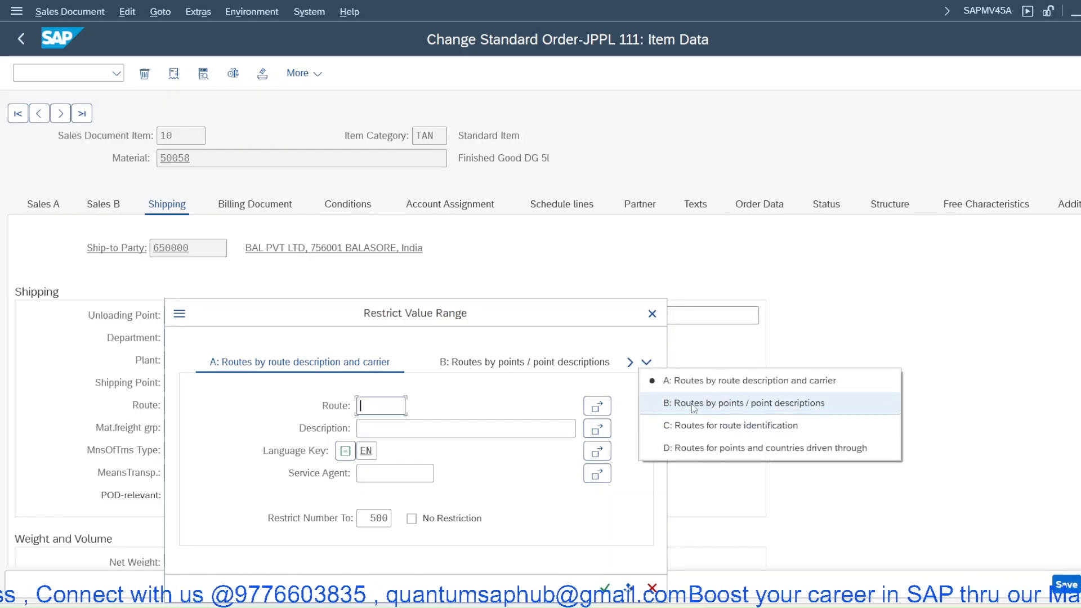
left_click(695, 386)
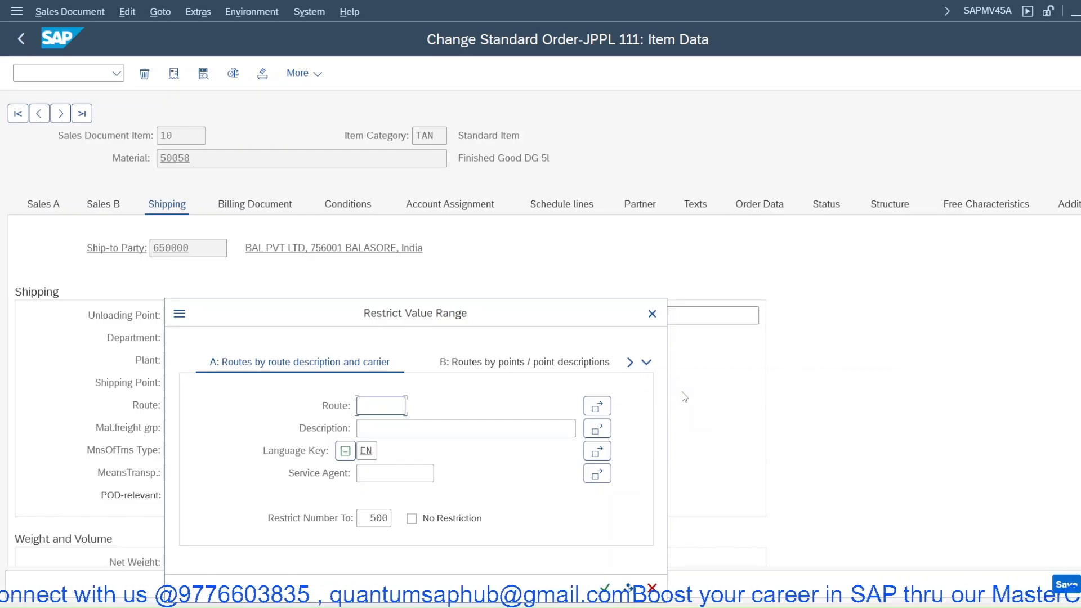
key("Return")
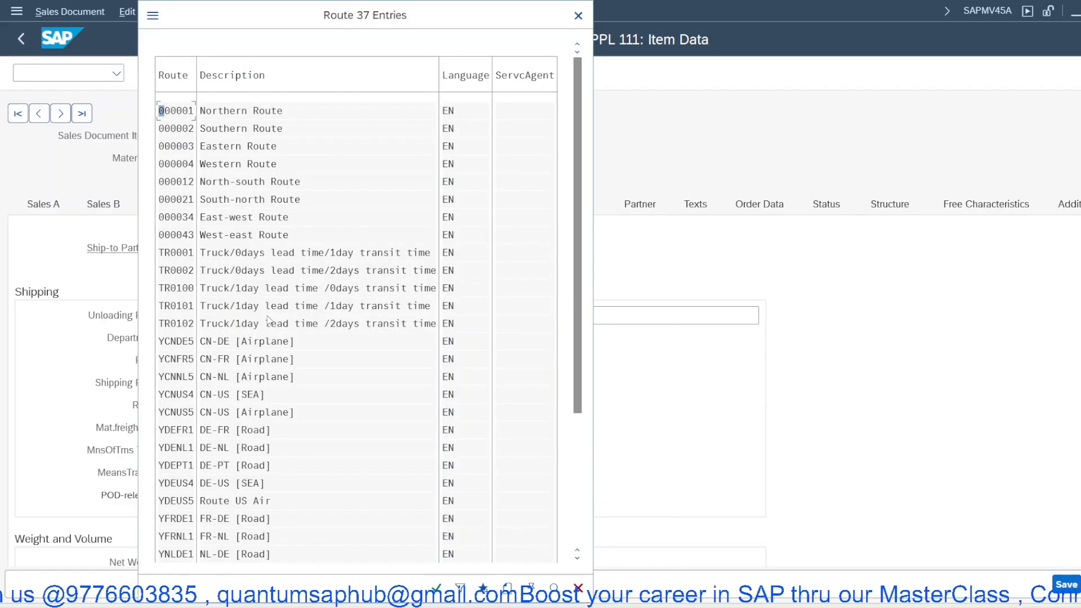
key("Escape")
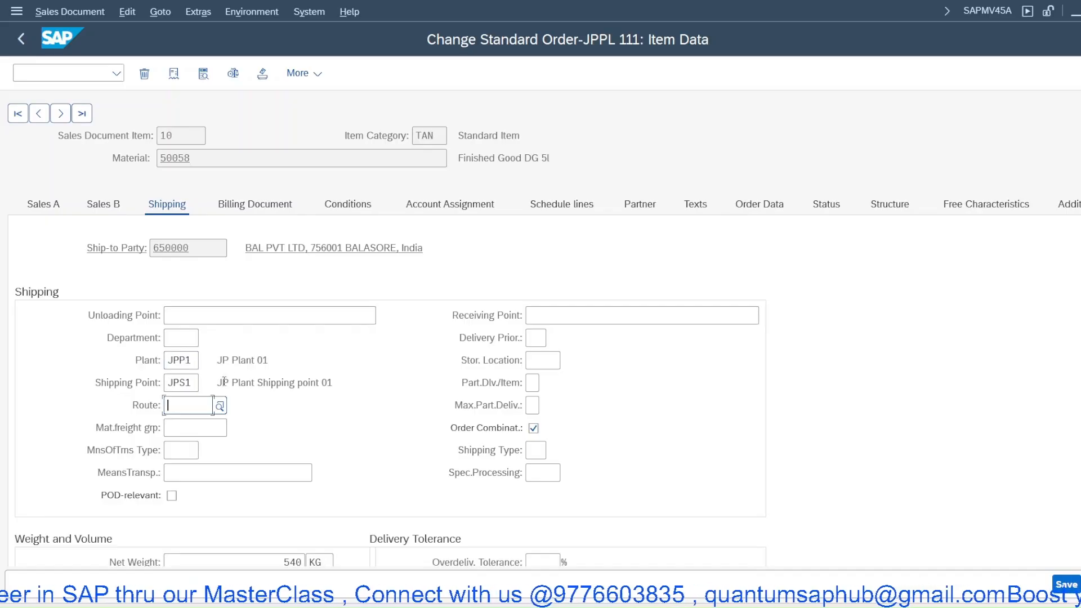
- Highlight the item's plant JPP1 and go back to the order overview
left_click_drag(193, 361, 156, 361)
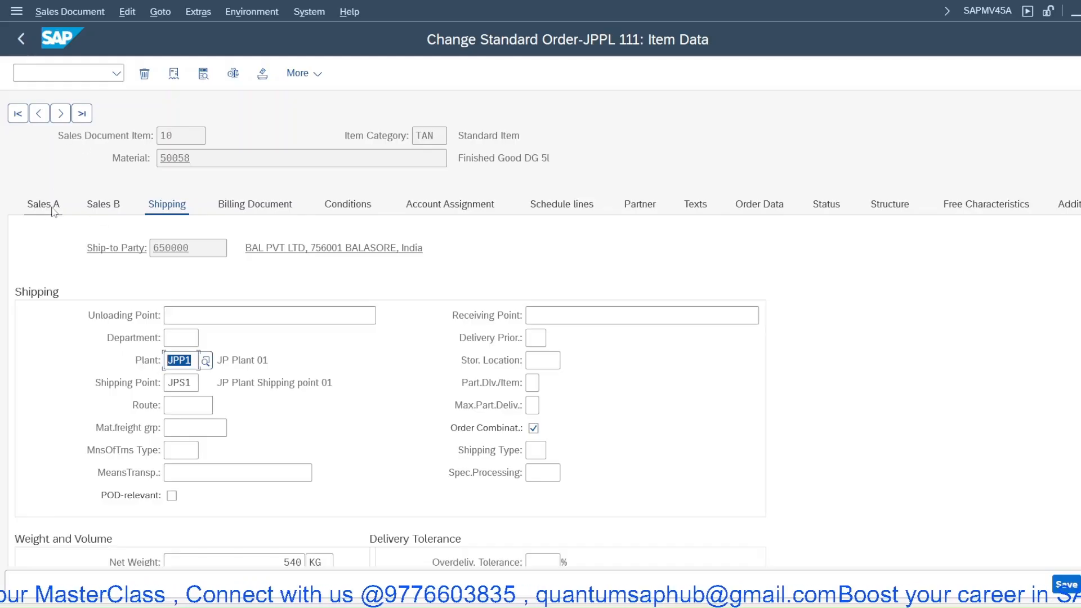
right_click(407, 141)
left_click(430, 77)
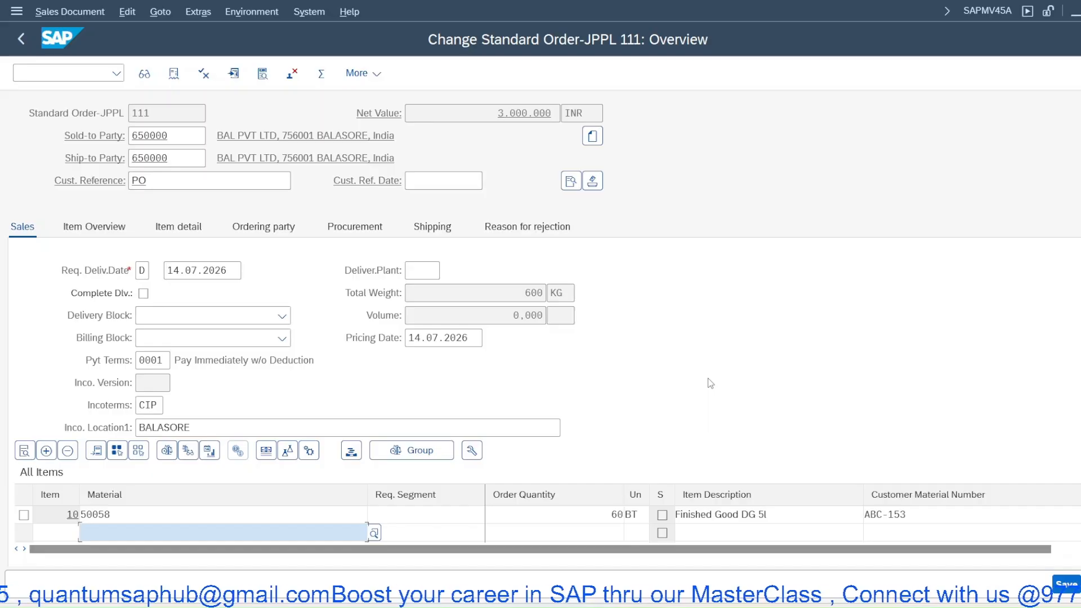
left_click(821, 607)
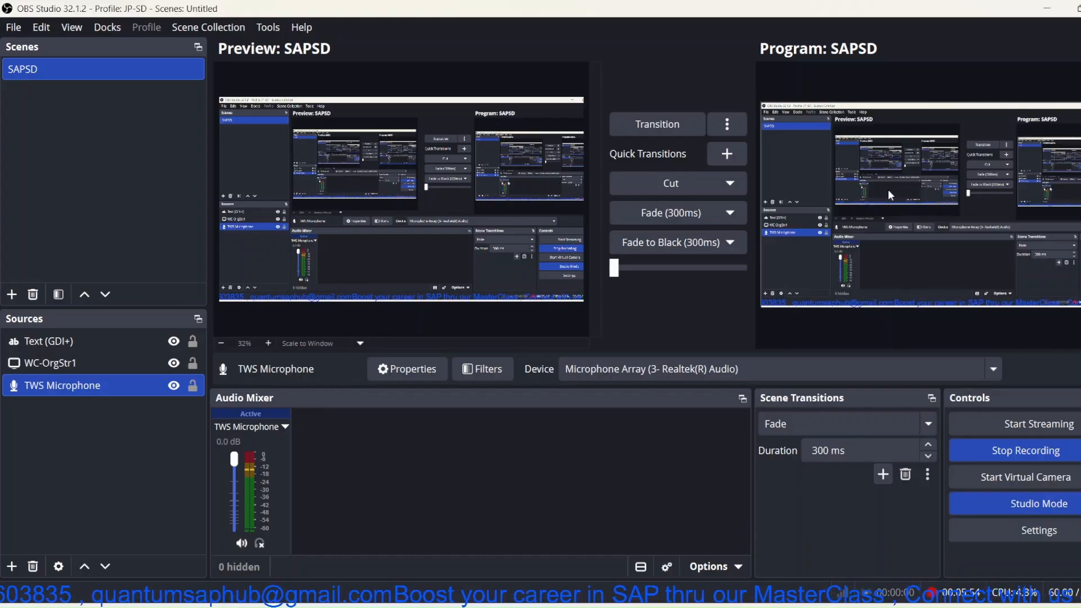
left_click(1047, 9)
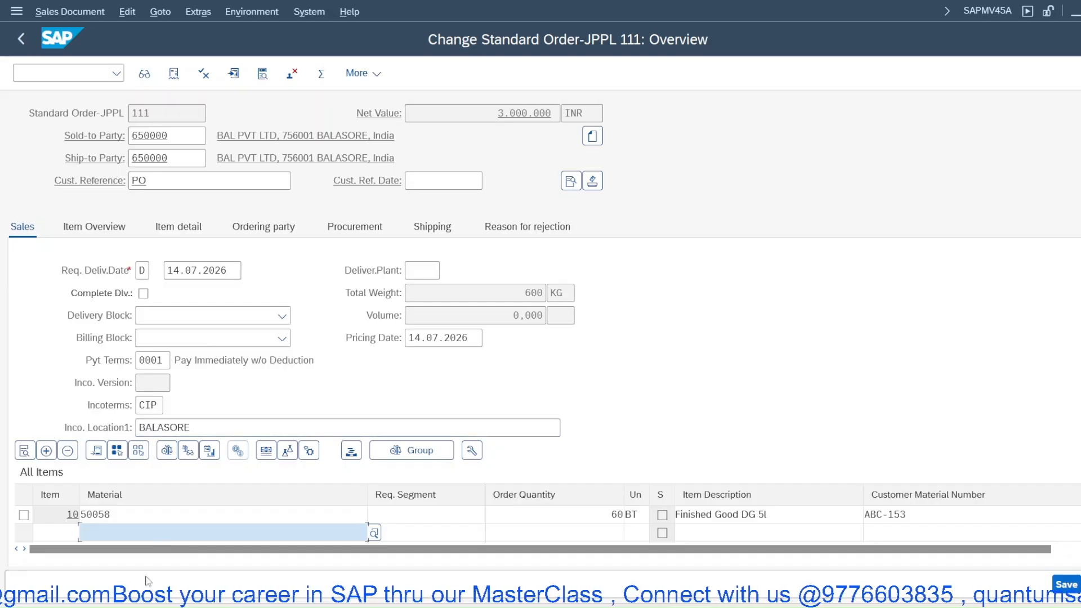
- Reopen item 10's shipping data, highlight its plant, and return to the overview
double_click(137, 521)
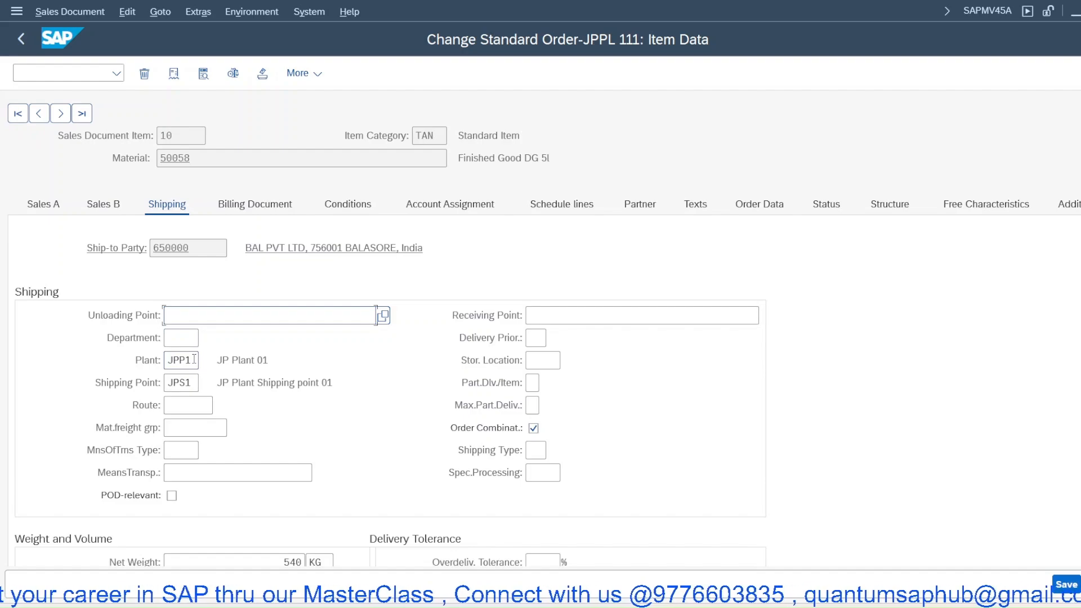
left_click_drag(194, 359, 155, 361)
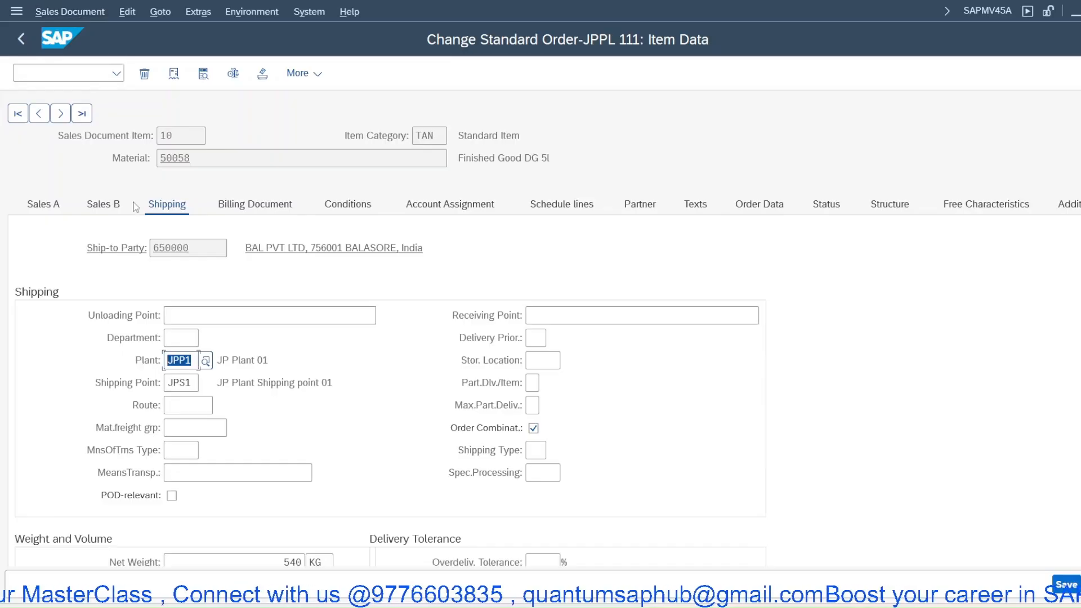
right_click(203, 118)
left_click(239, 74)
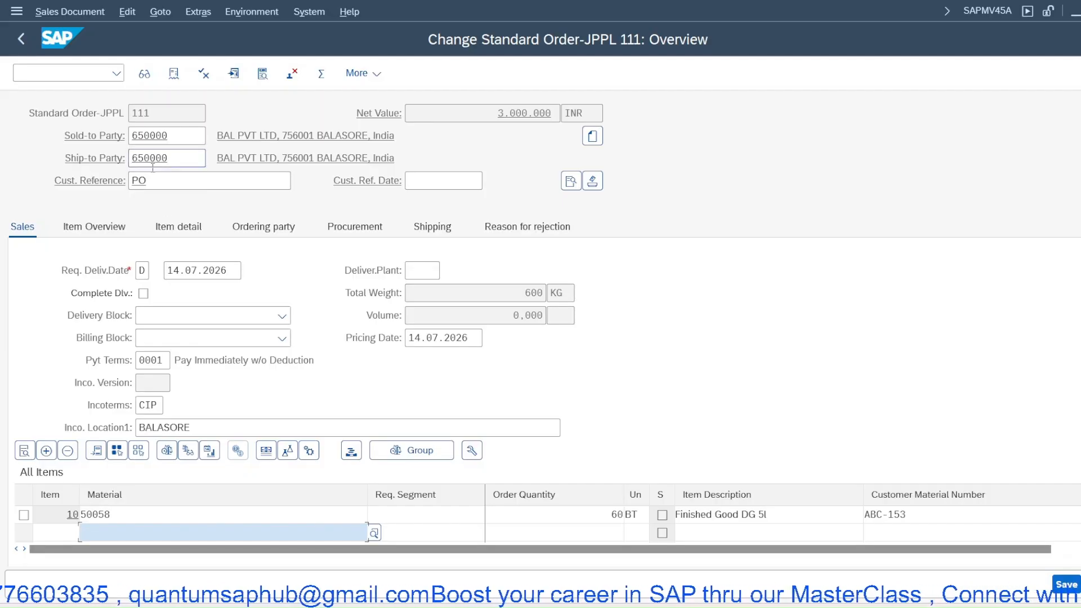
- Highlight the ship-to party and the item's material, then open item 10's shipping data
left_click_drag(172, 160, 128, 160)
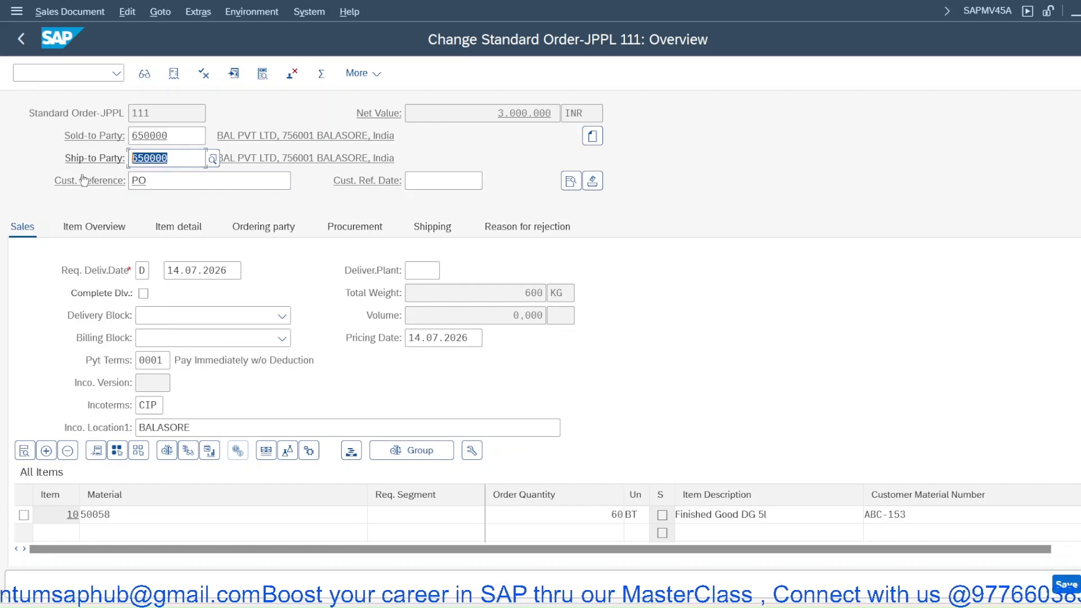
left_click(125, 517)
left_click_drag(125, 517, 99, 517)
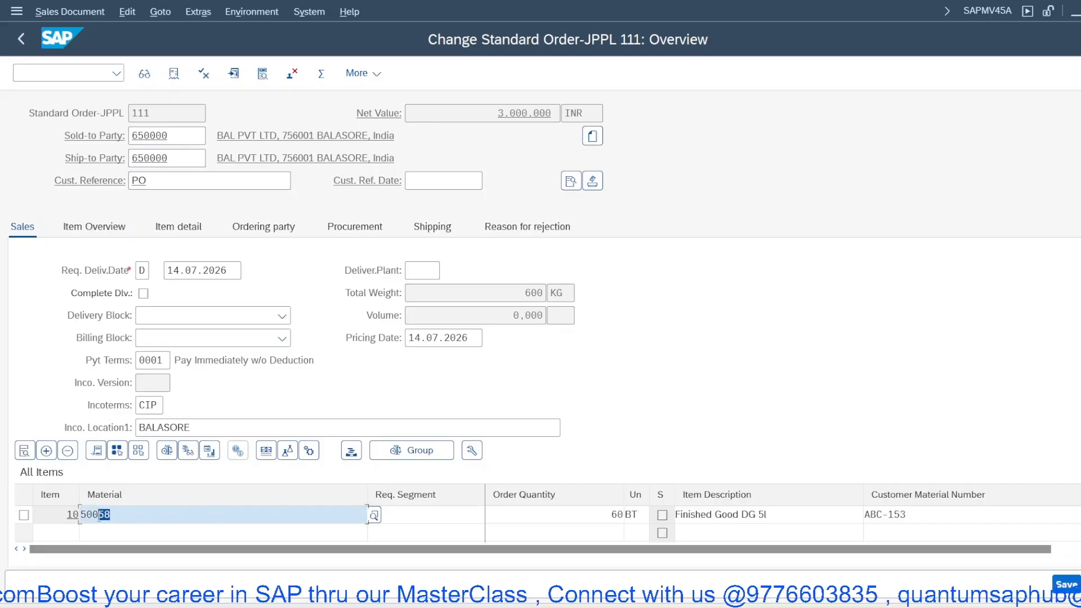
double_click(96, 516)
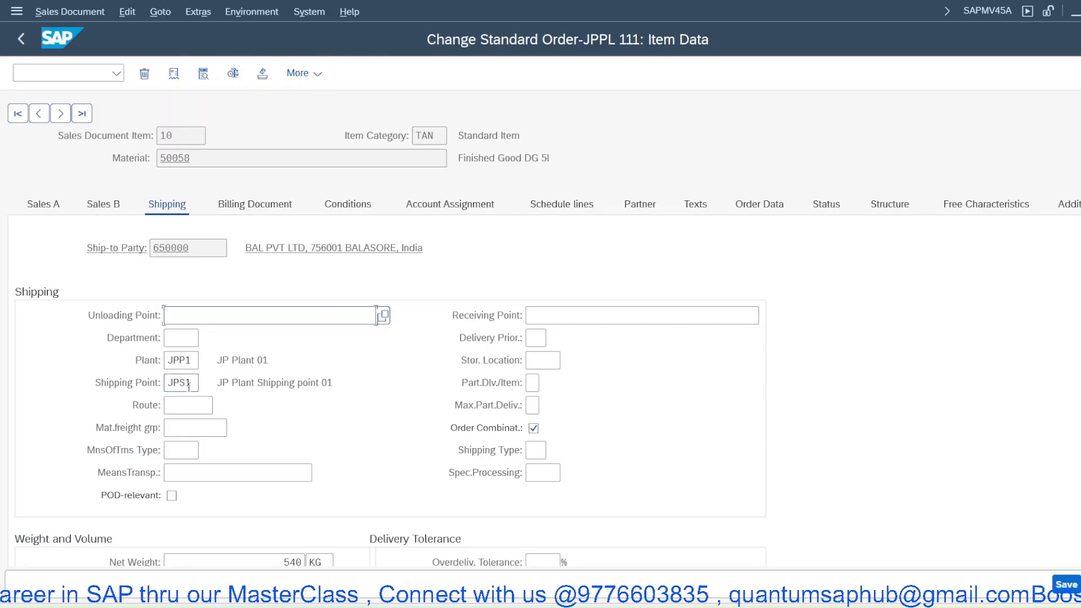
- Review the item's additional functions and scroll through its shipping, weight and tolerance data
left_click(298, 74)
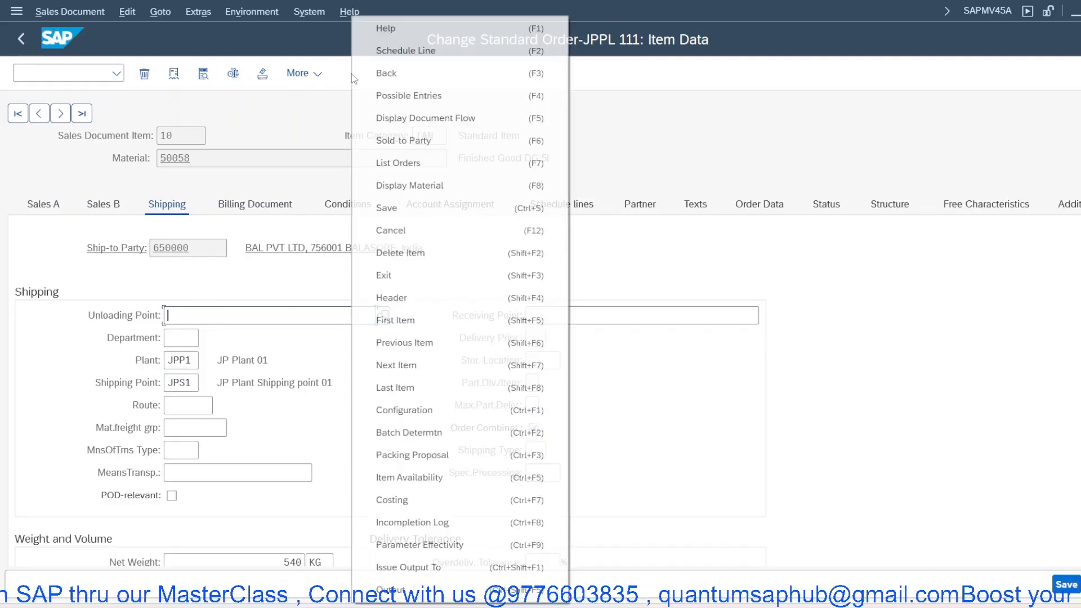
left_click(266, 302)
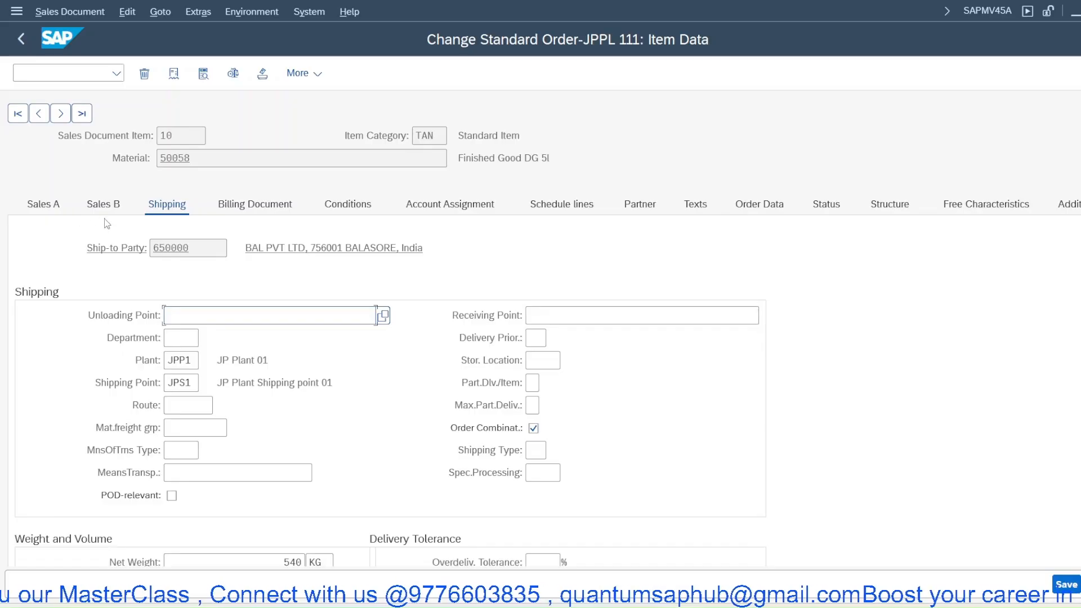
scroll(294, 400, "down", 1)
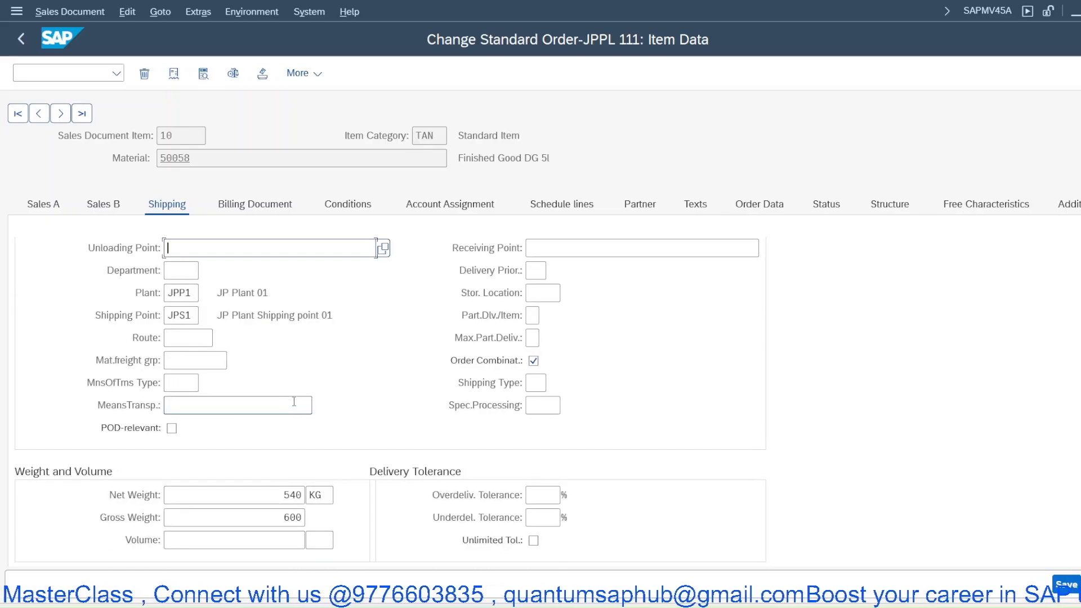
scroll(294, 401, "down", 1)
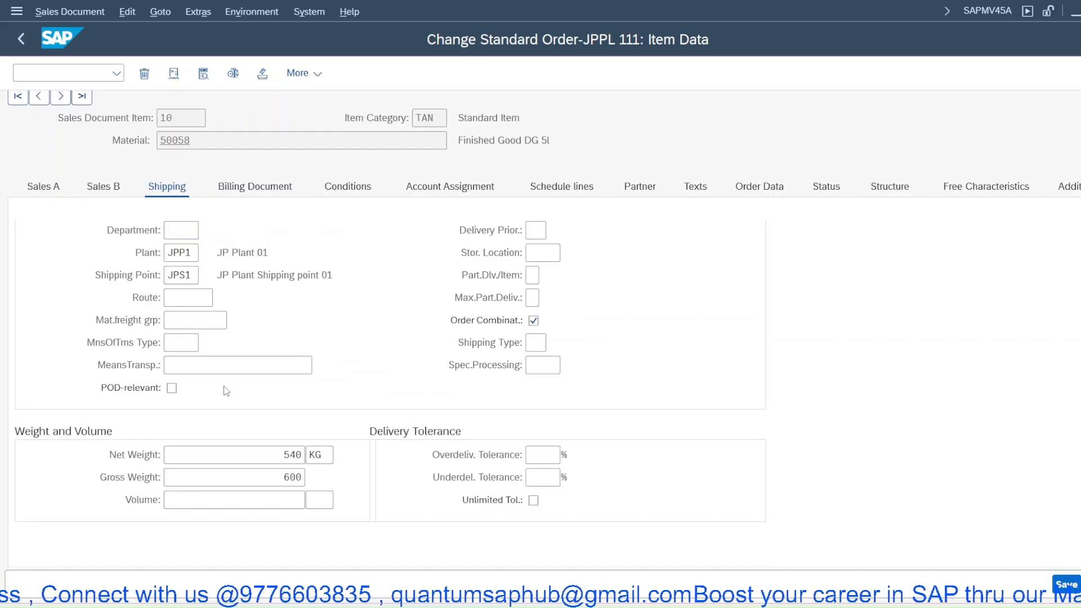
scroll(197, 386, "up", 2)
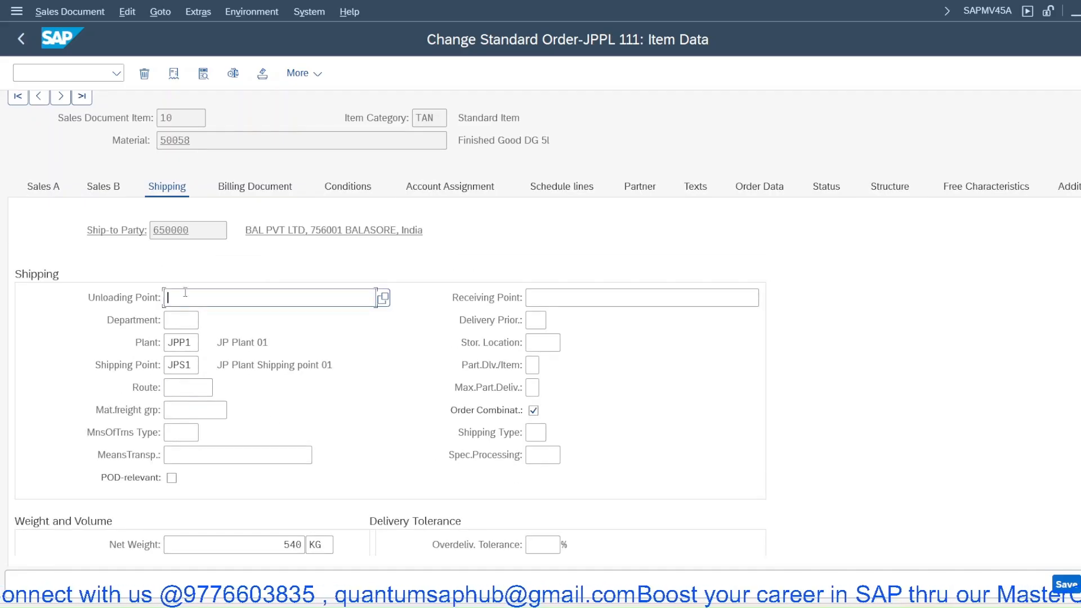
- Review the item's Sales B and Sales A data, then return to its shipping data
left_click(111, 191)
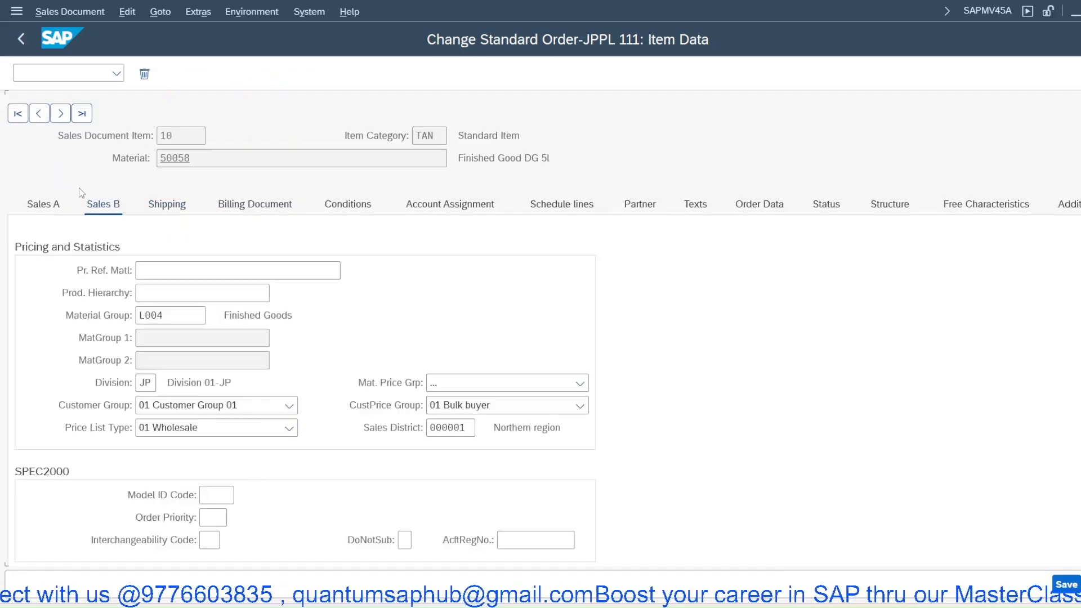
left_click(53, 208)
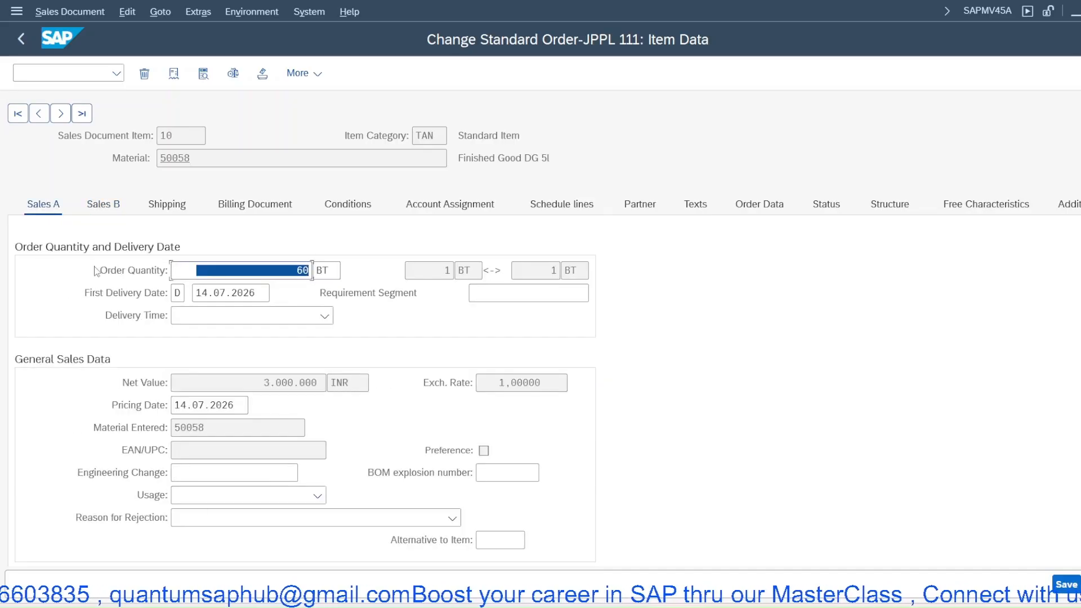
left_click(169, 207)
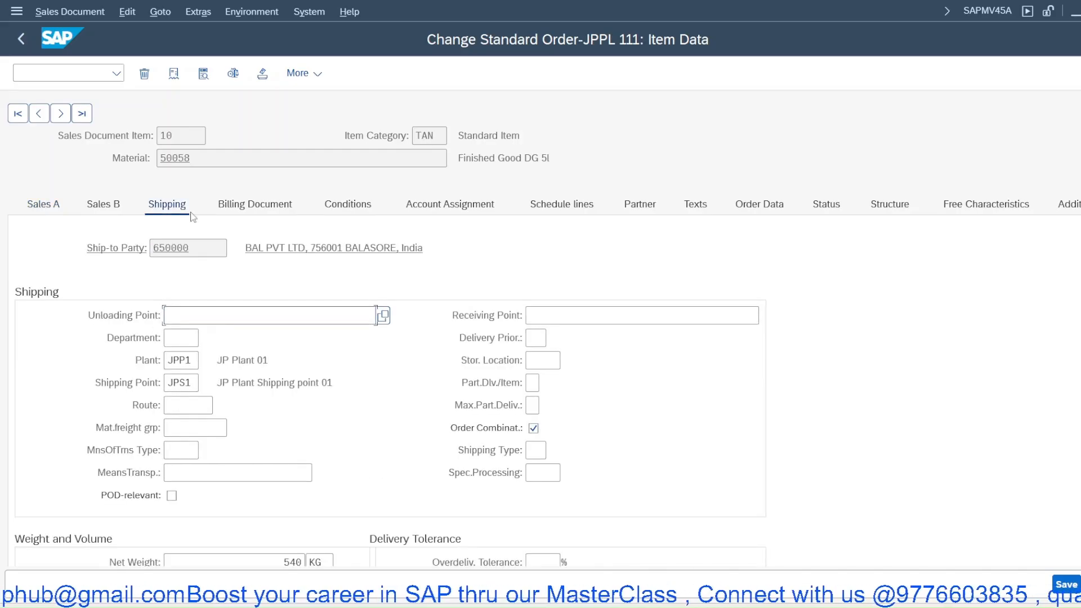
- Go back to the order overview and open the order's header data
right_click(326, 125)
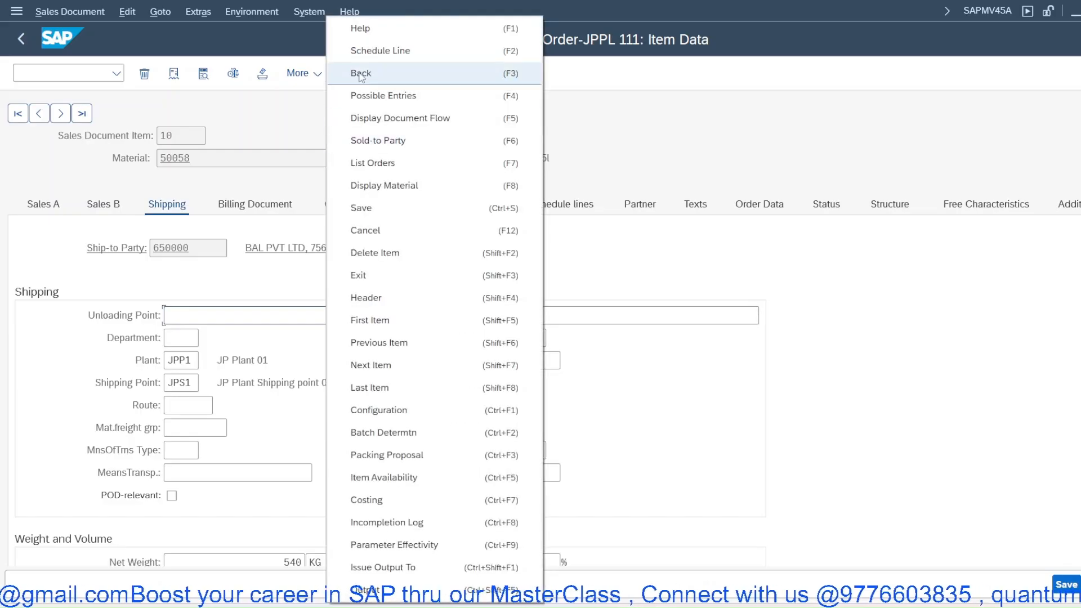
left_click(346, 73)
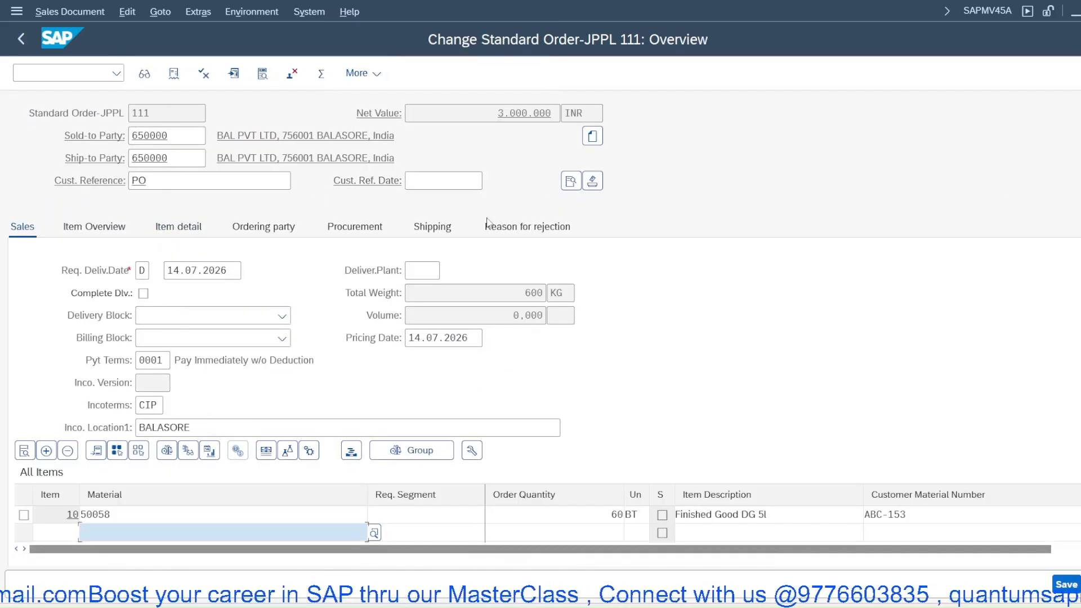
left_click(571, 181)
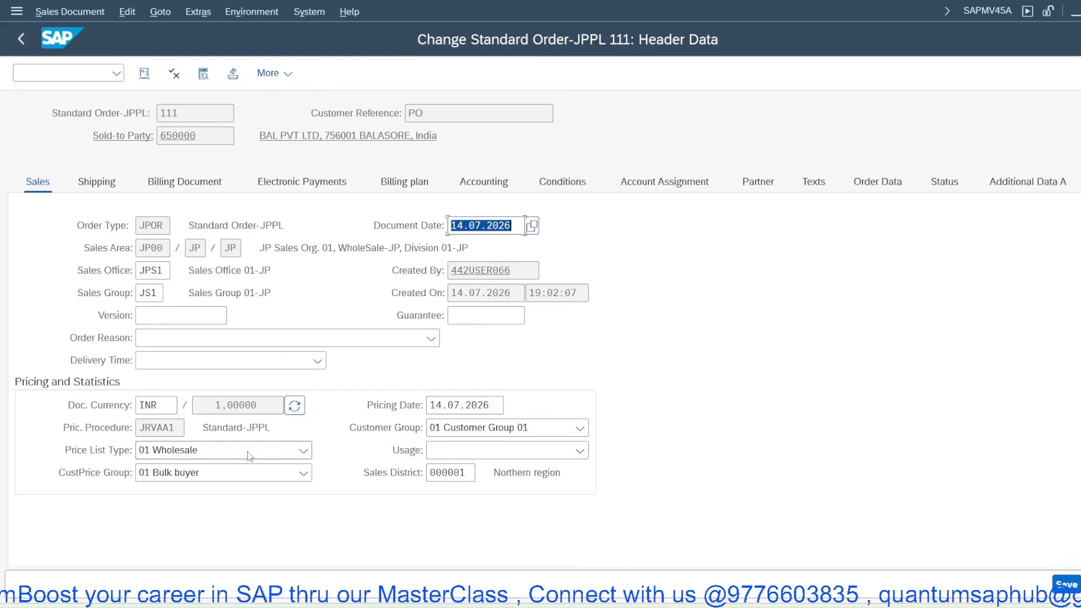
- Set the order header's shipping condition to 01 Standard, go back, and redetermine routes and shipping for all items
left_click(108, 183)
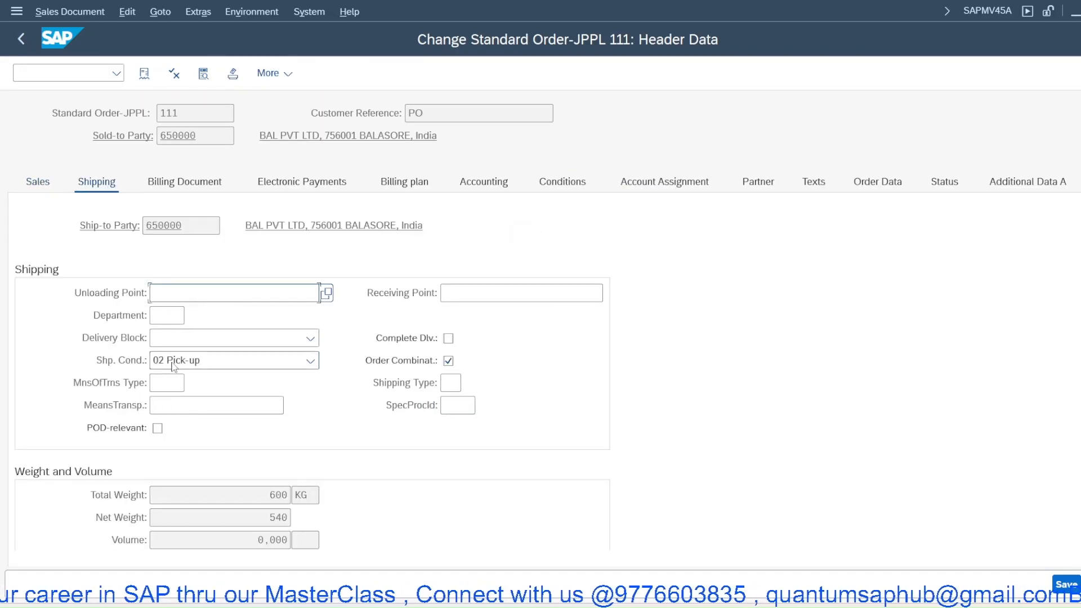
left_click(170, 366)
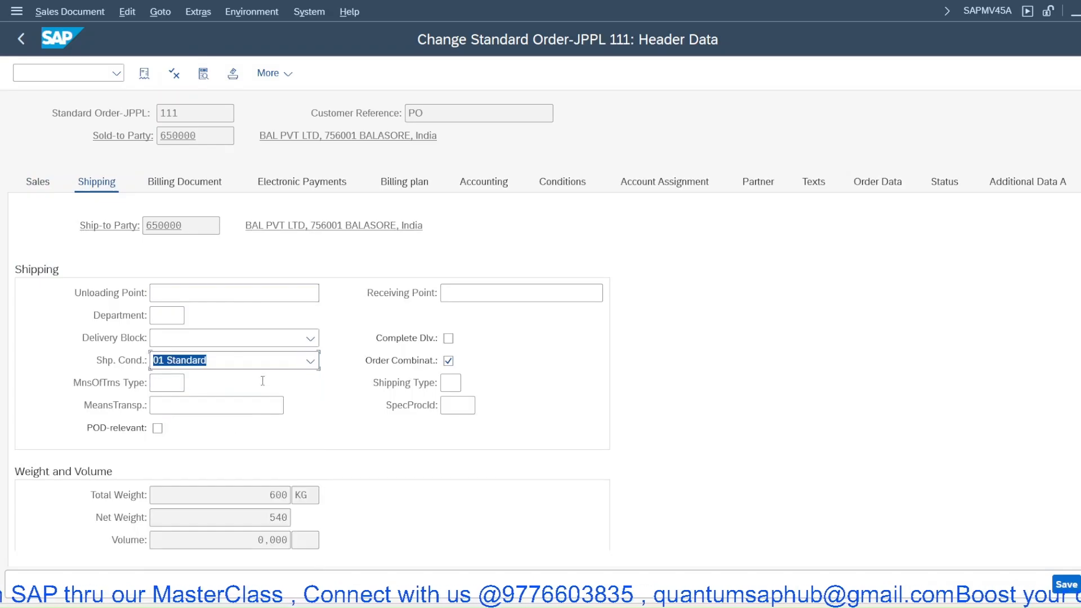
right_click(255, 100)
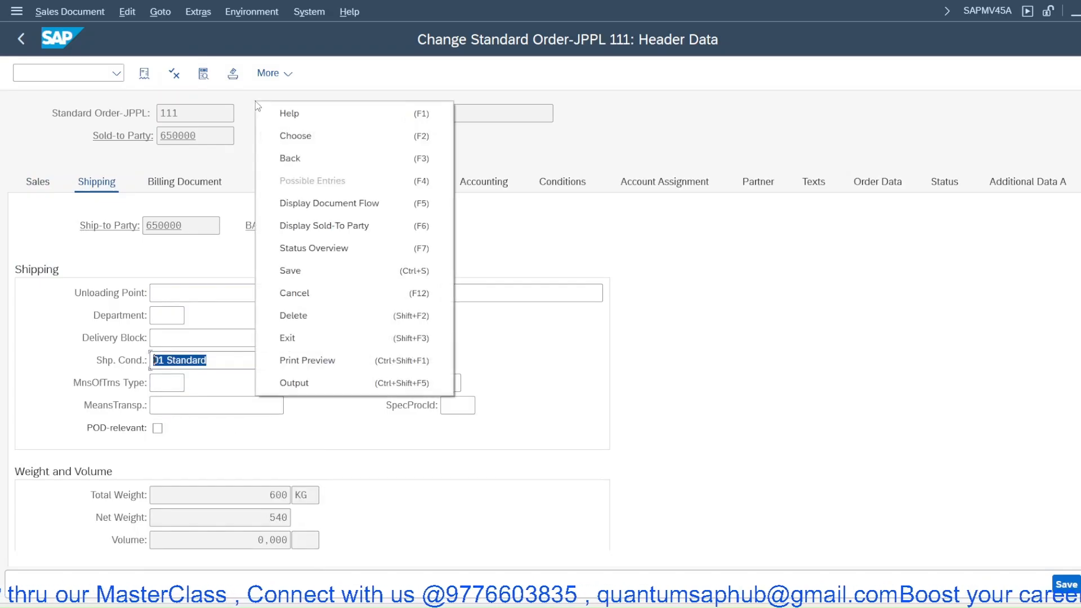
left_click(278, 155)
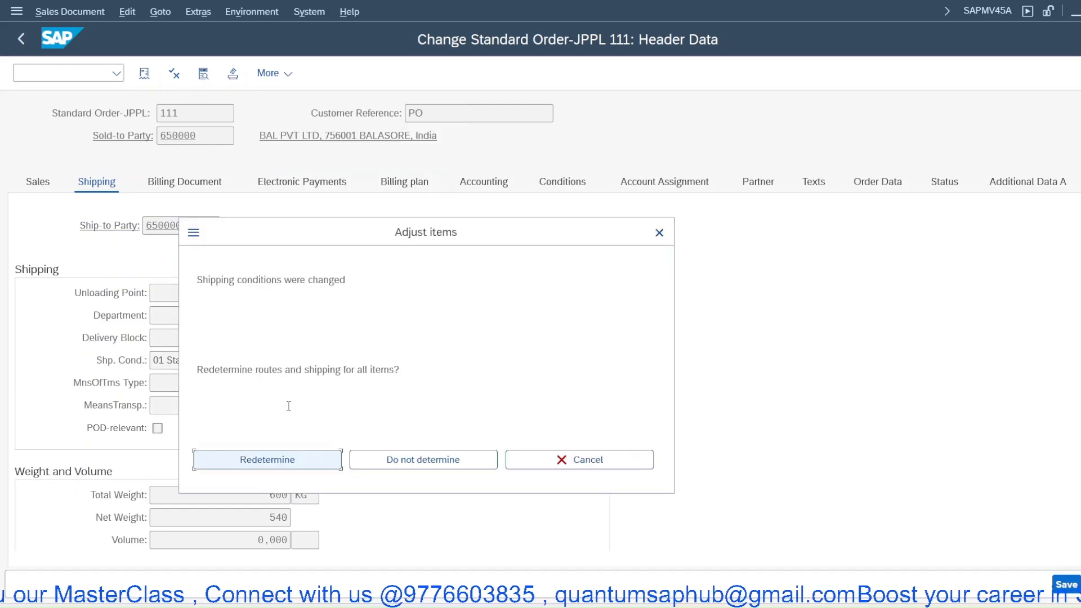
left_click(294, 455)
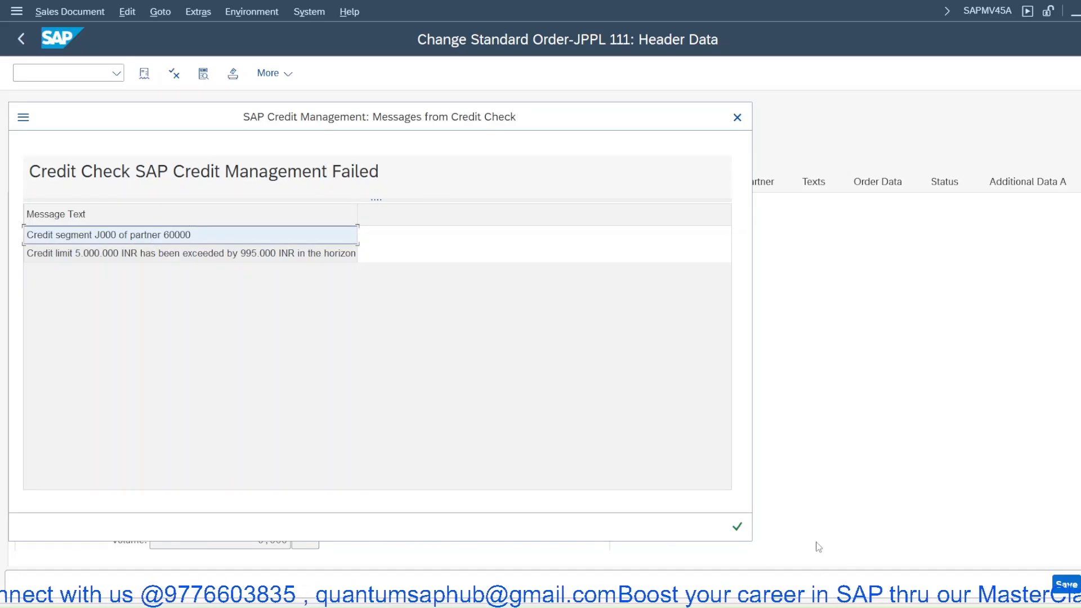
left_click(737, 528)
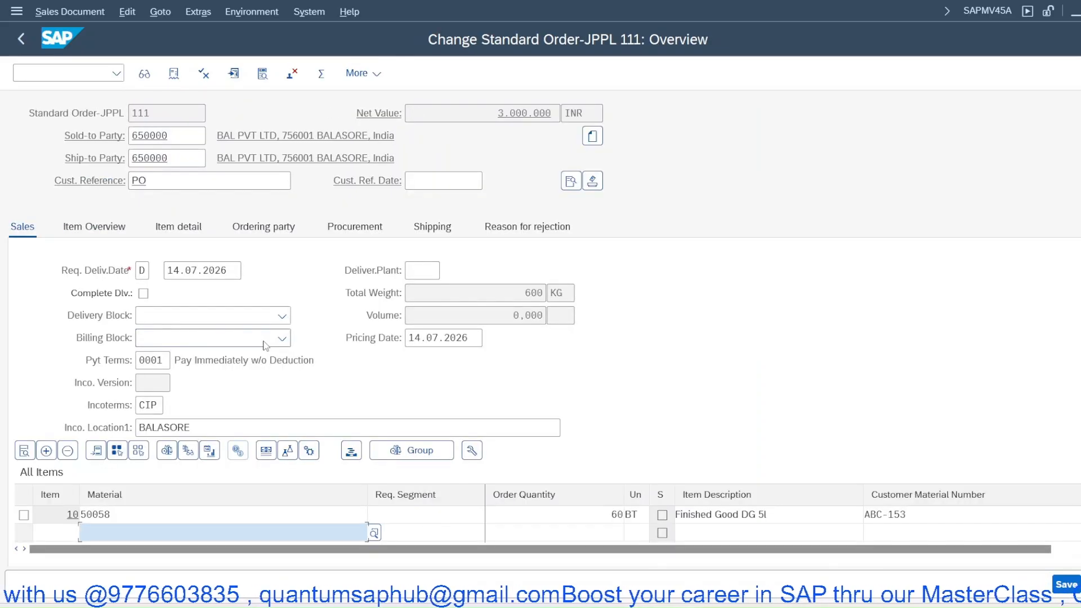
- Open item 10's shipping data and select its shipping point field
double_click(179, 514)
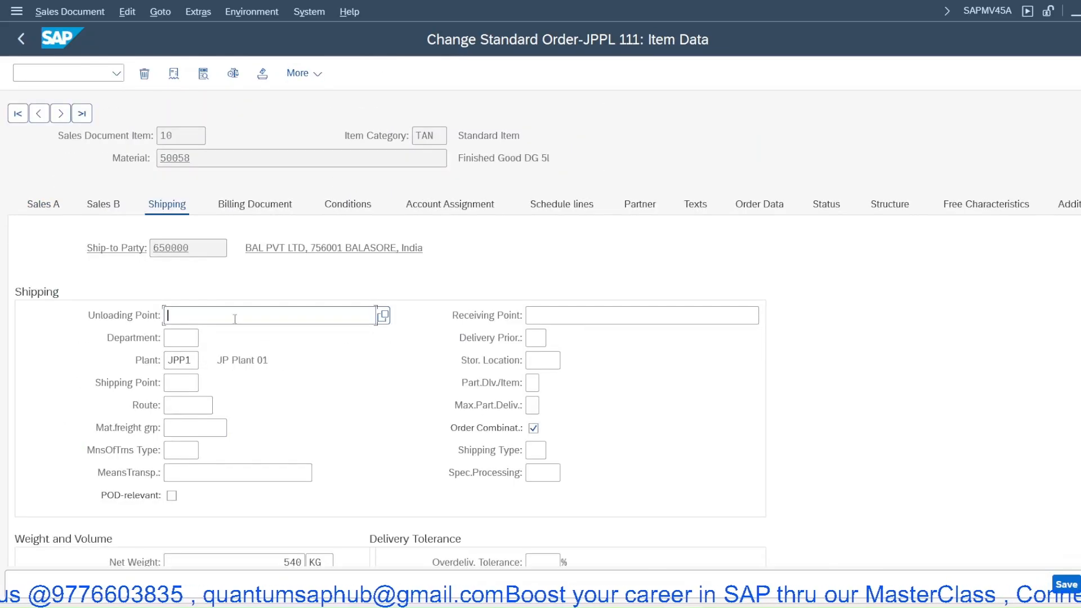
left_click(184, 380)
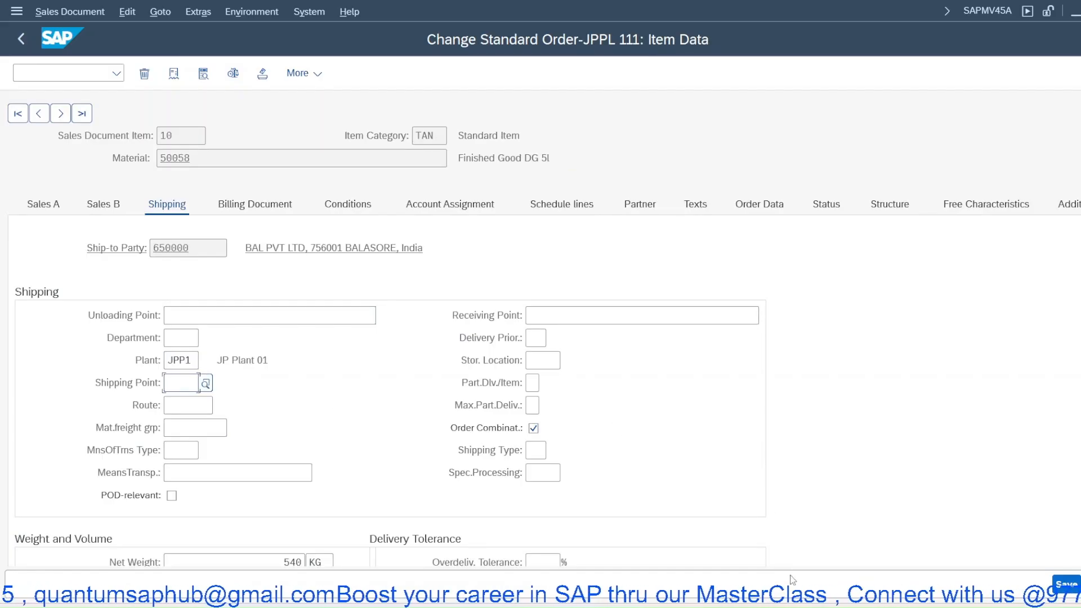
- Switch to the IMG session and open Assign Shipping Points under Logistics Execution shipping point determination
mouse_move(698, 606)
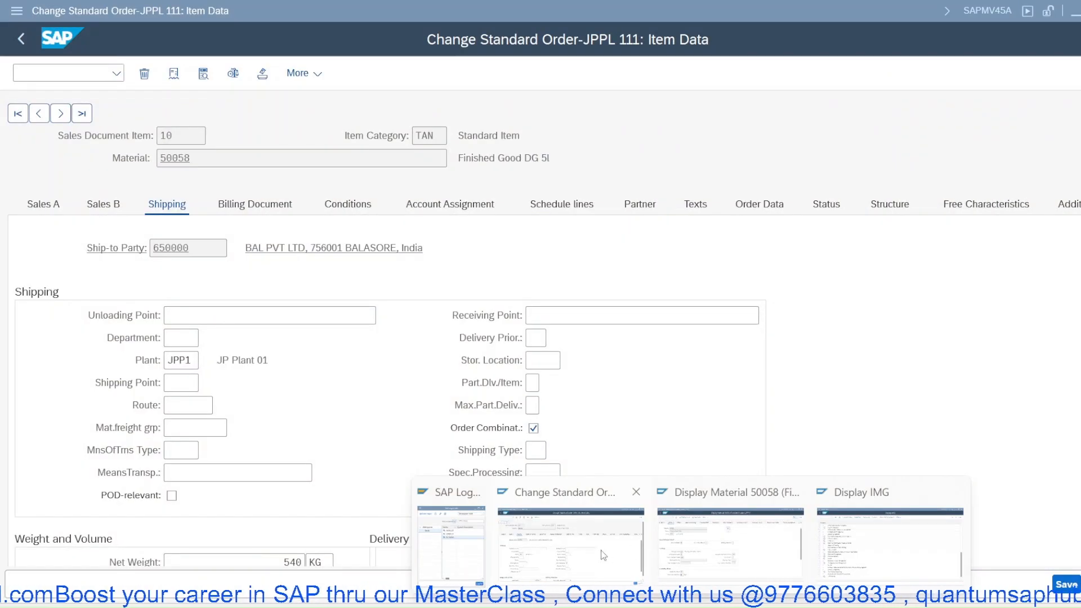
left_click(603, 556)
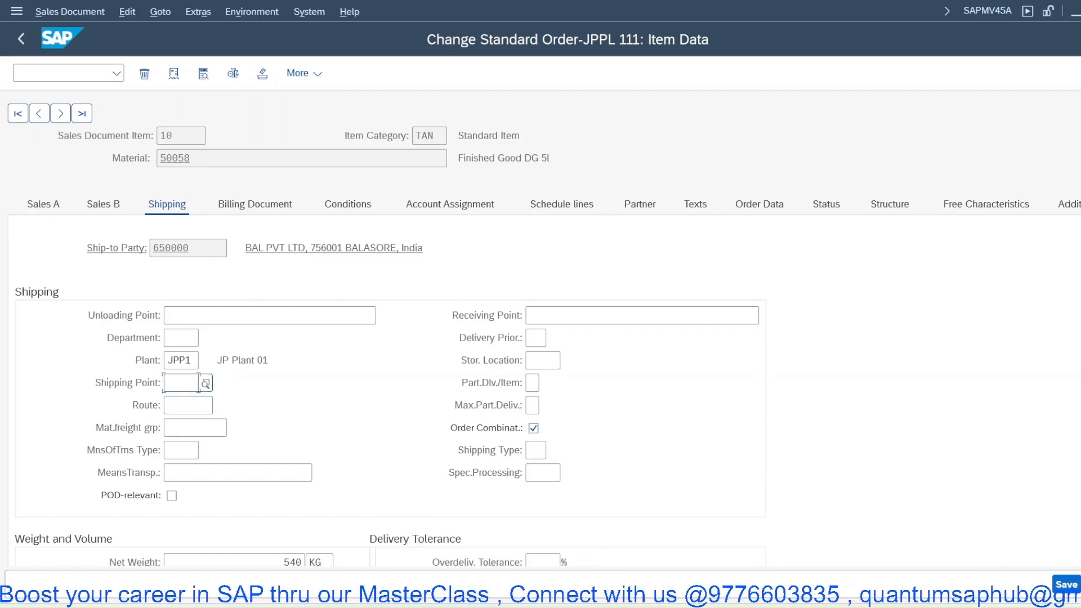
left_click(691, 606)
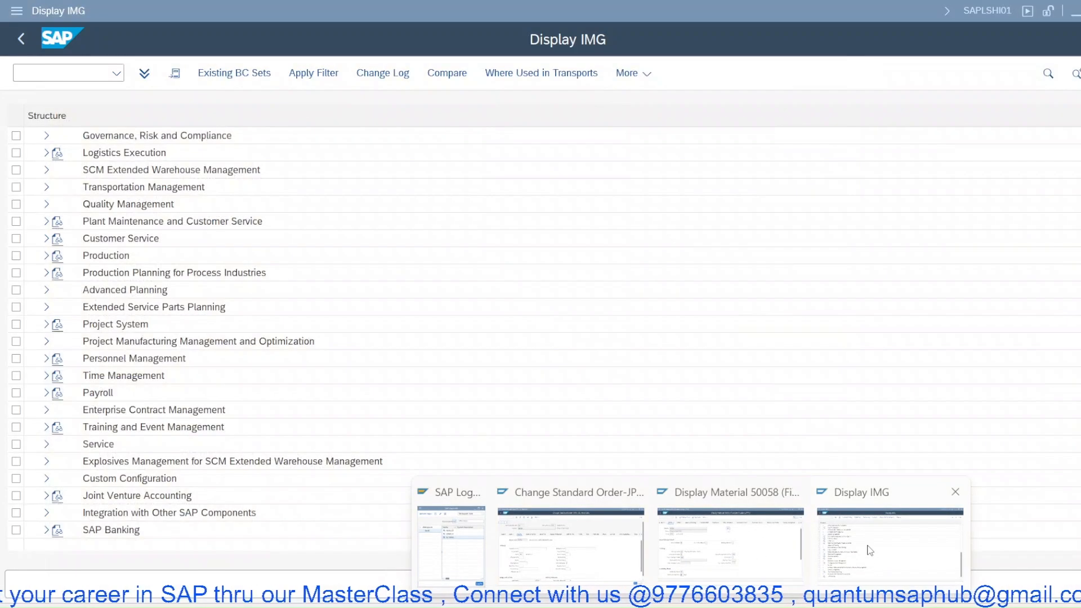
left_click(870, 550)
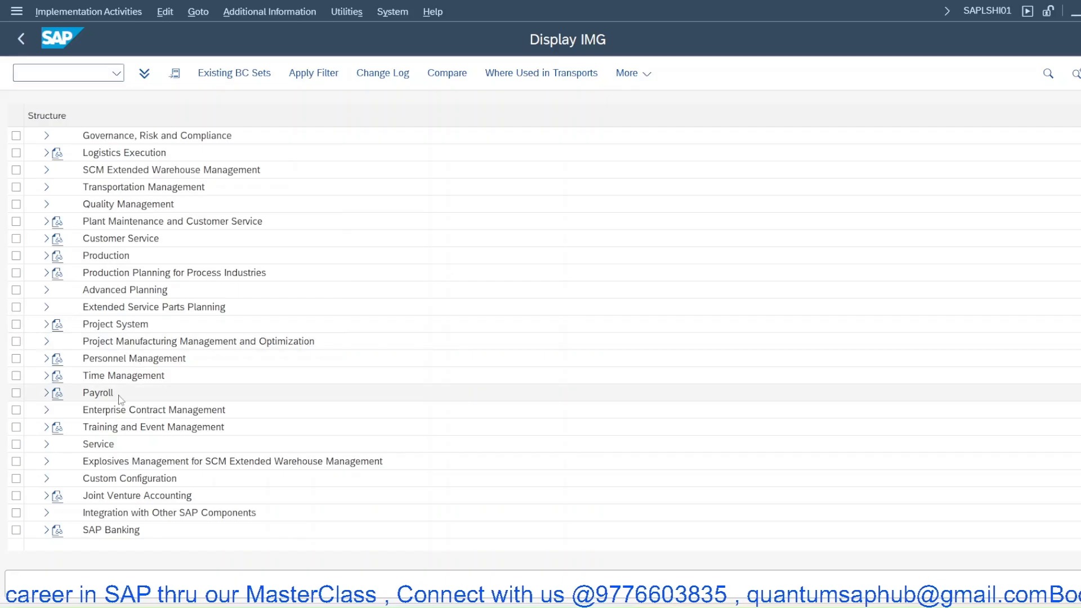
scroll(62, 352, "up", 2)
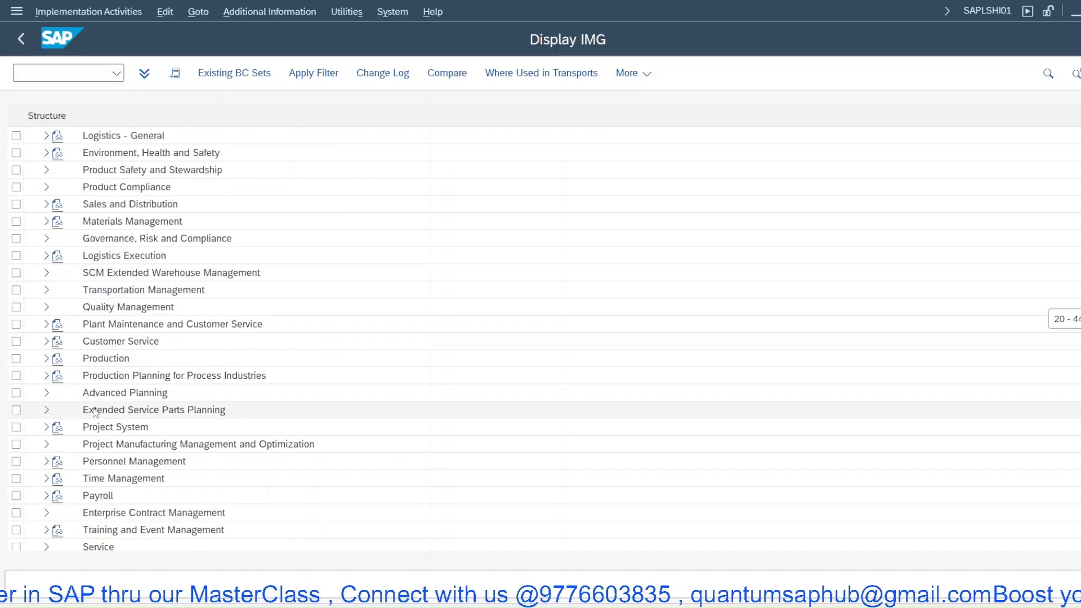
left_click(46, 256)
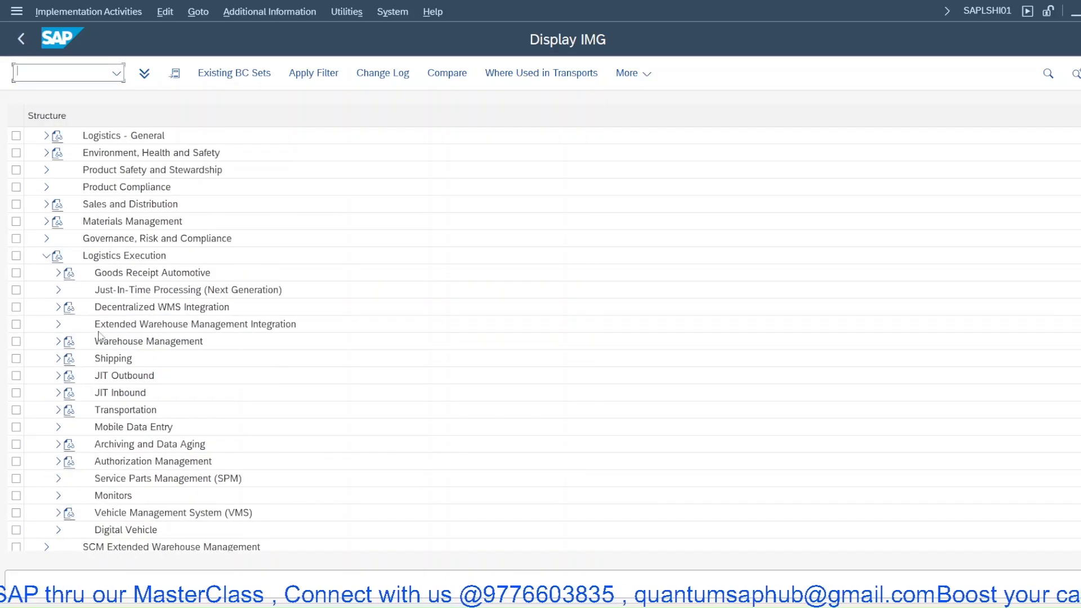
left_click(58, 358)
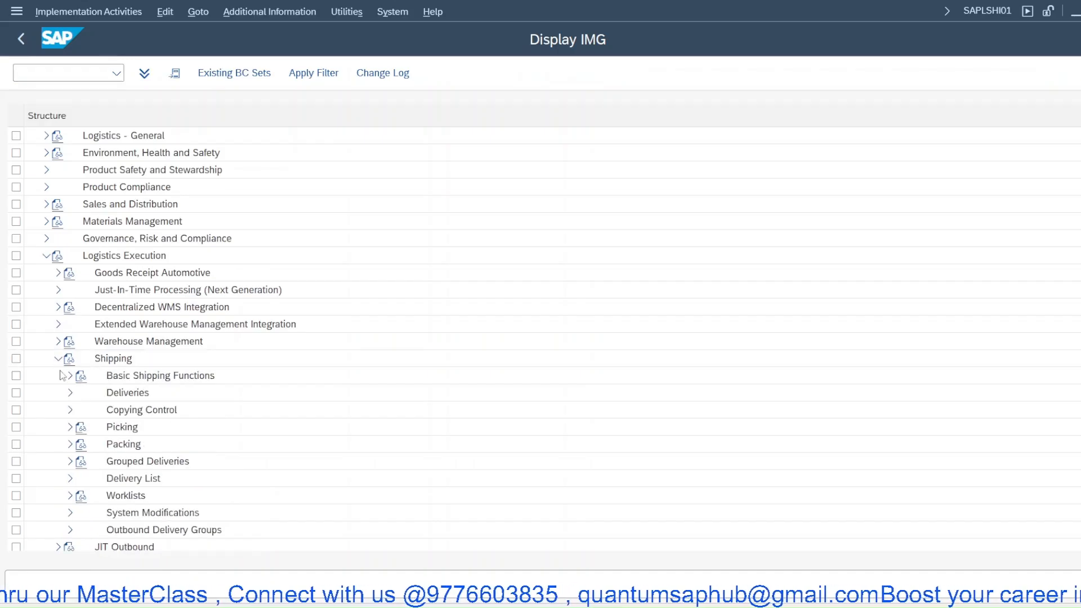
left_click(70, 375)
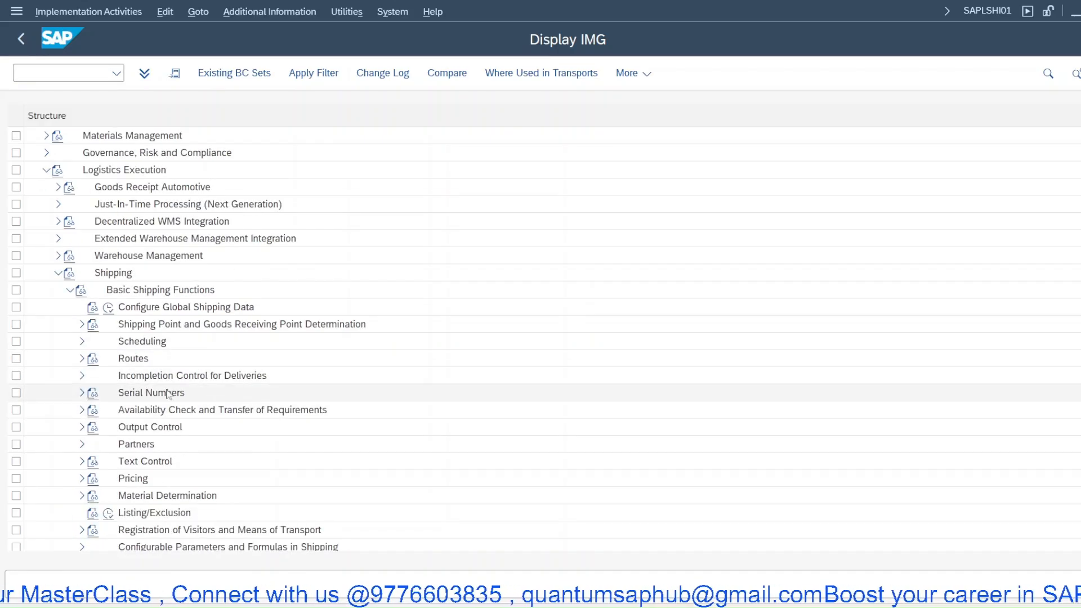
left_click(81, 324)
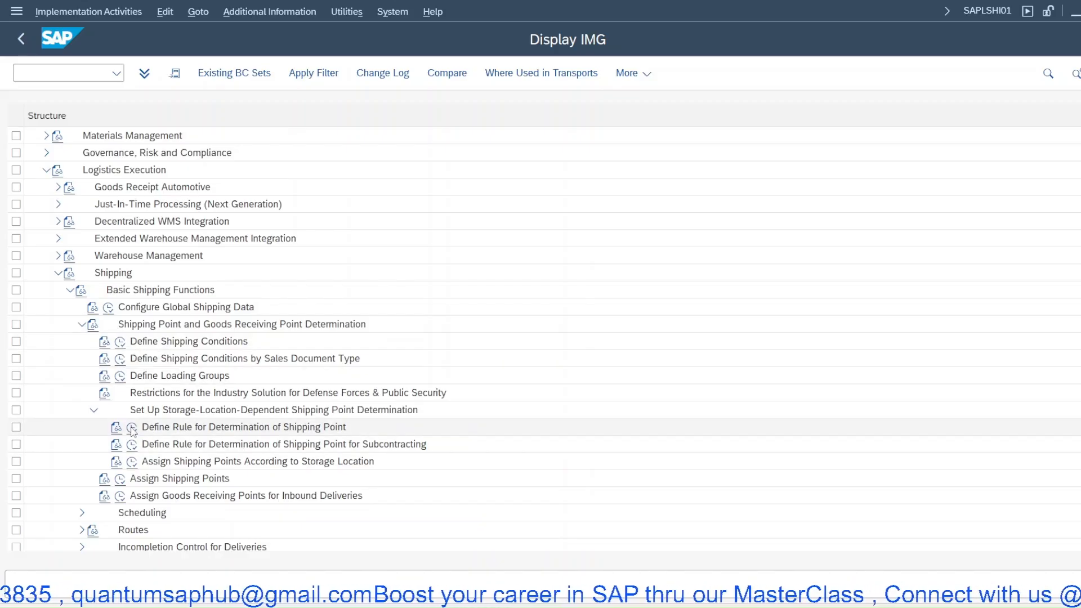
left_click(120, 480)
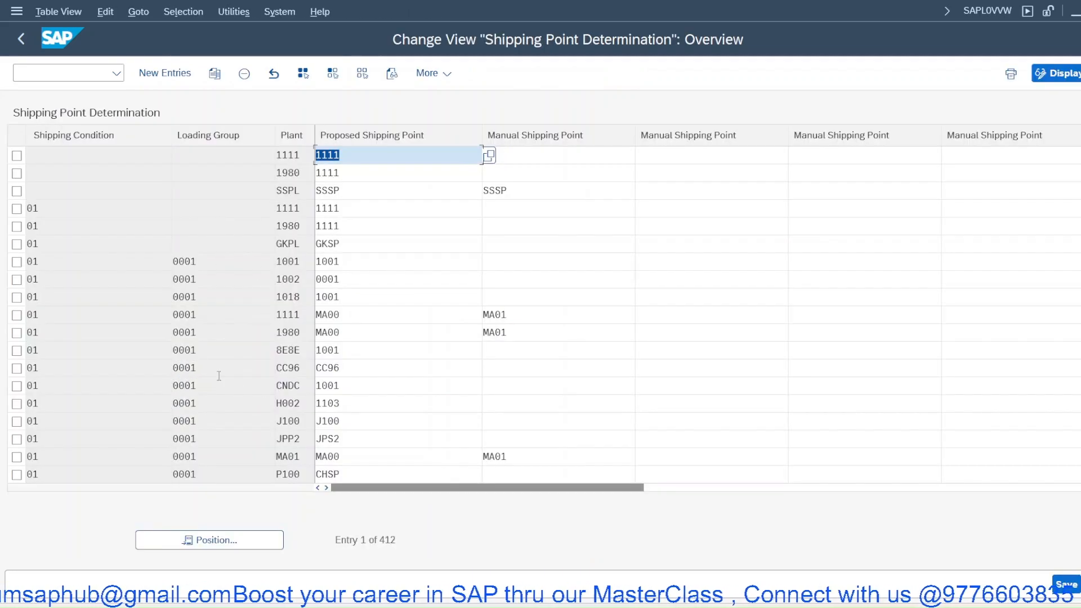
- Position the shipping point table to shipping condition 01, loading group 0001 and plant JPP1
left_click(248, 543)
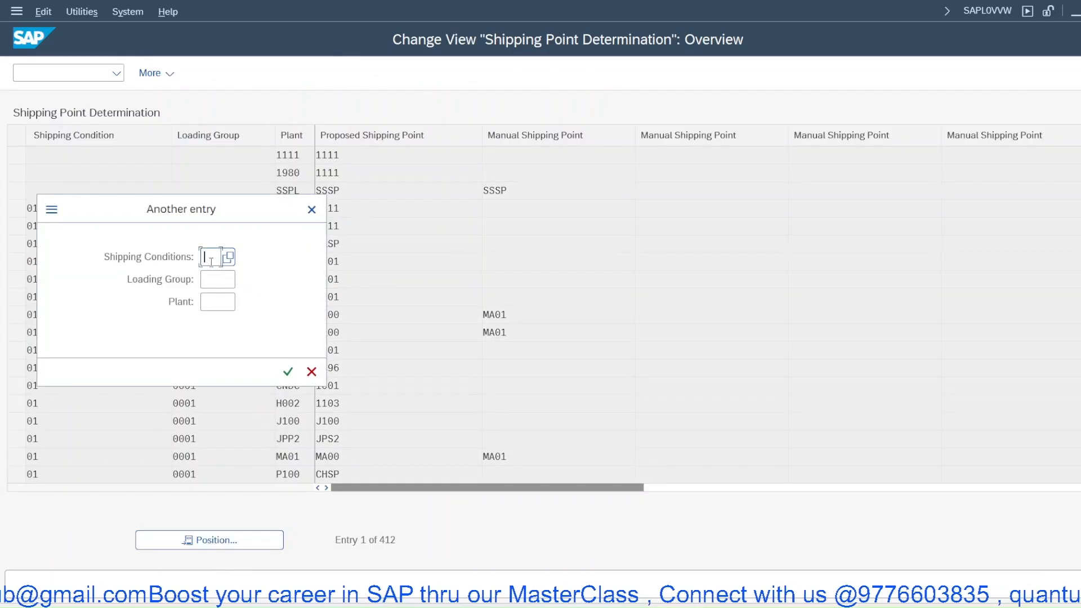
type("01")
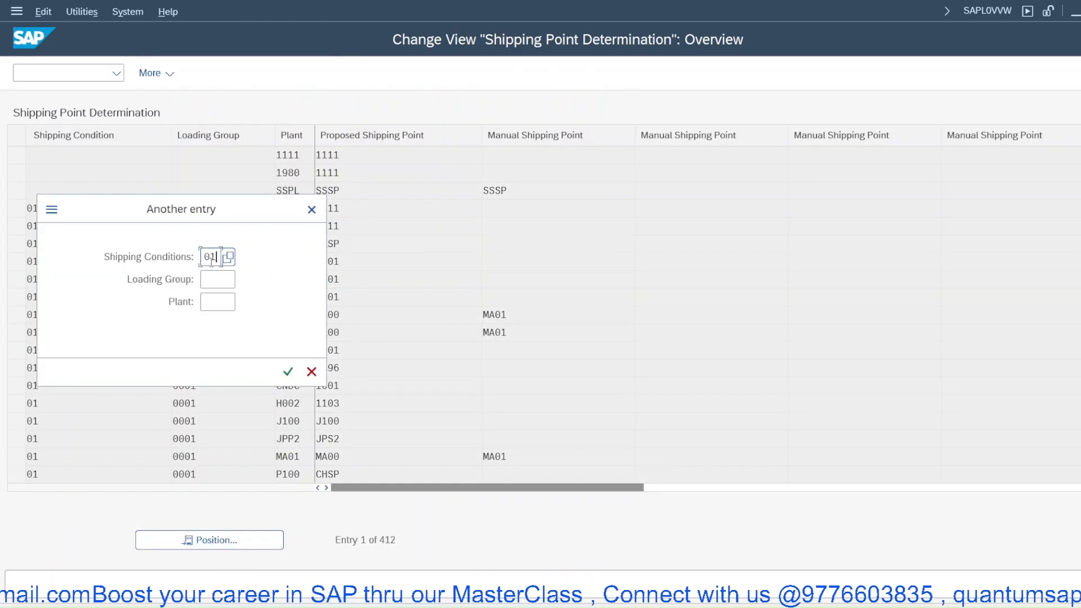
left_click(225, 280)
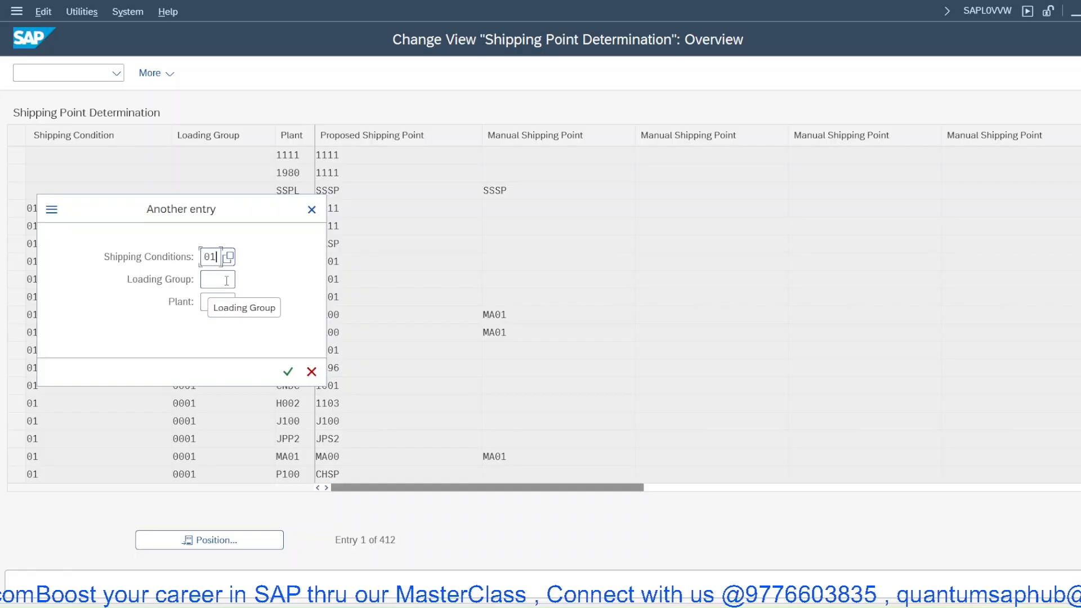
left_click(226, 280)
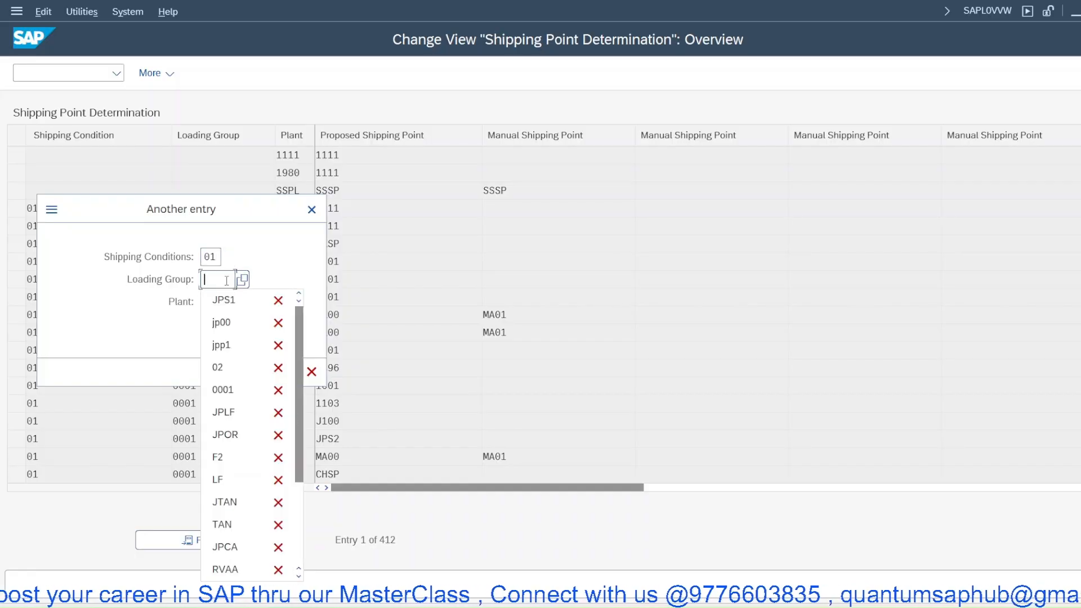
type("0001")
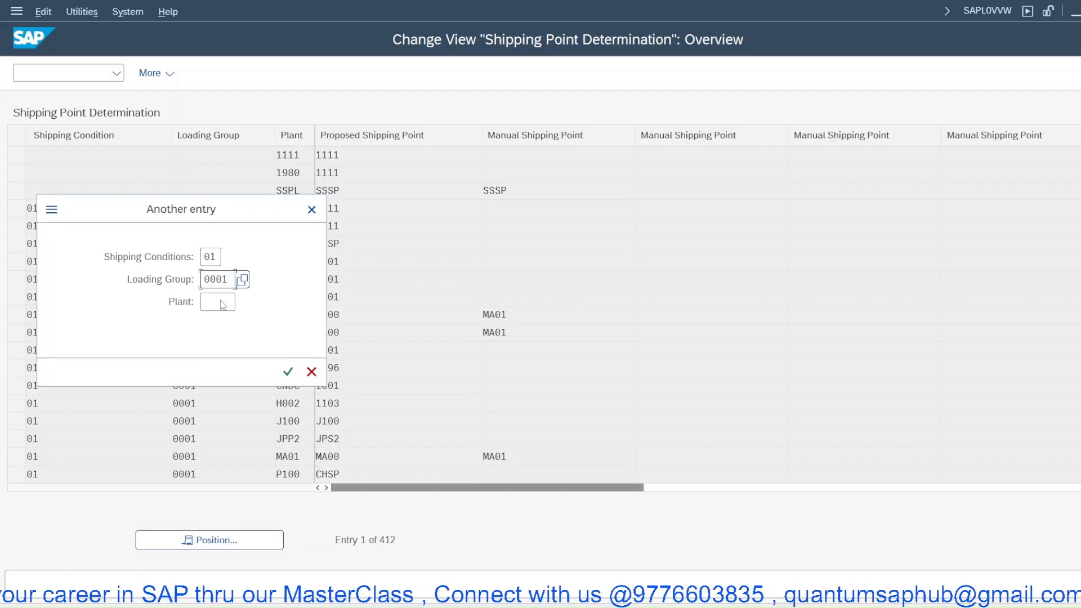
left_click(226, 302)
type("JPP")
type("2")
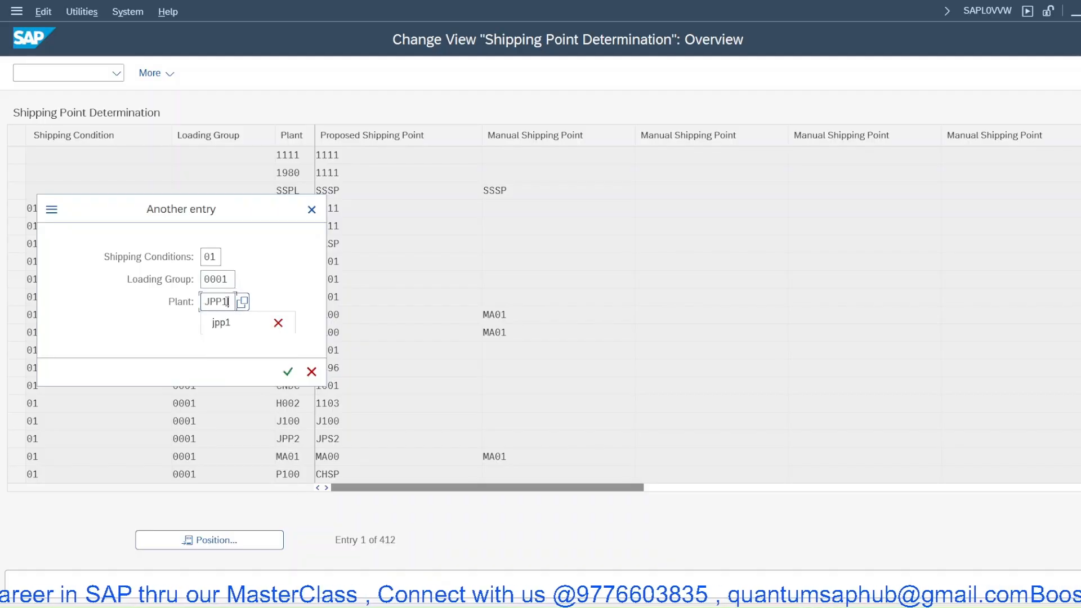
key("Return")
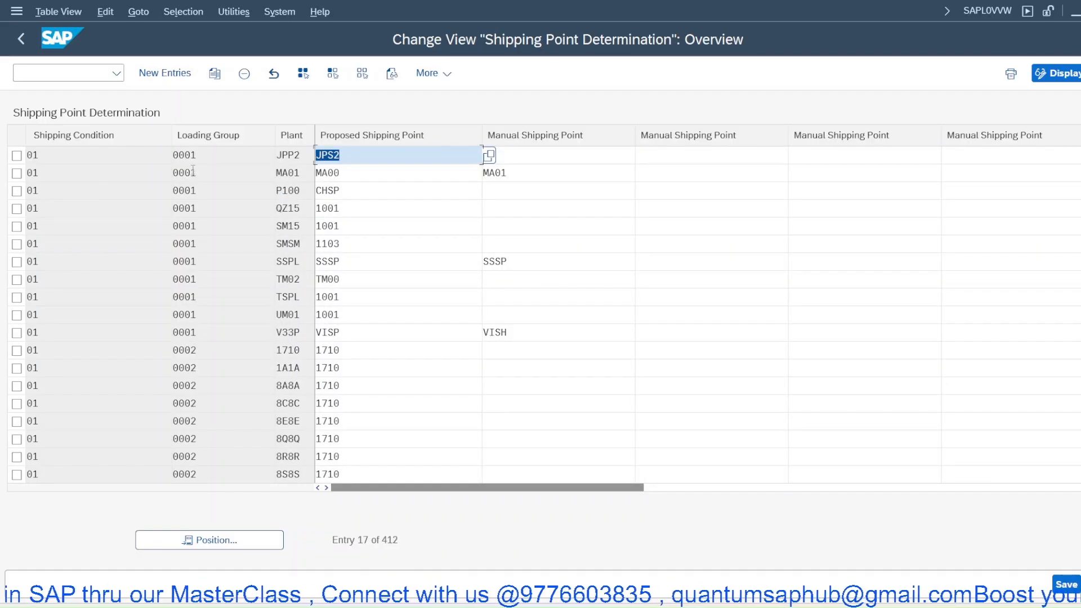
- Copy the JPP2 entry as a new assignment for plant JPP1 with proposed shipping point JPS1
left_click(19, 156)
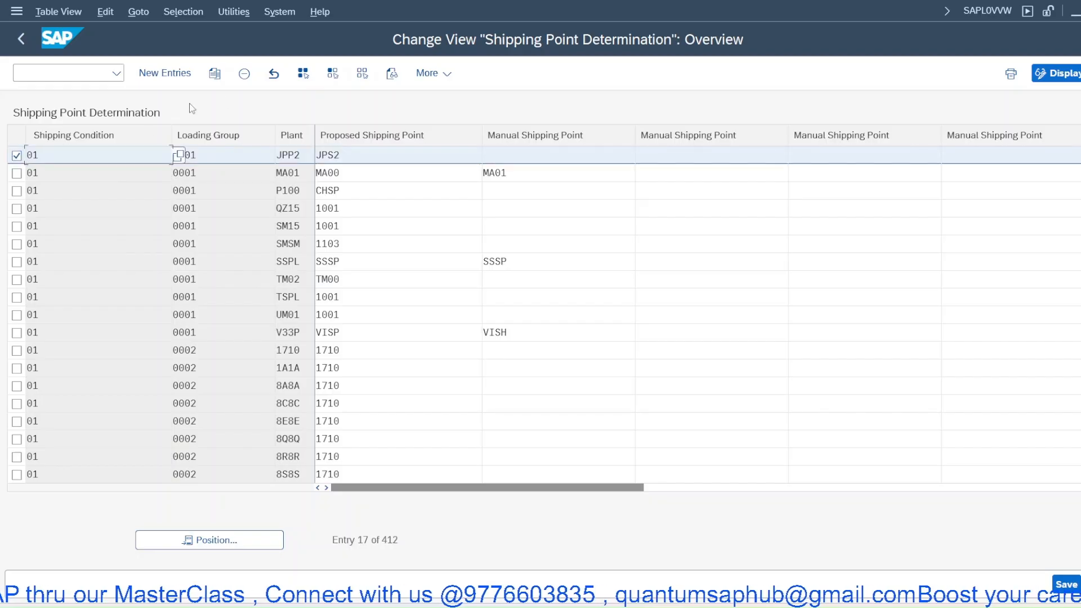
left_click(214, 73)
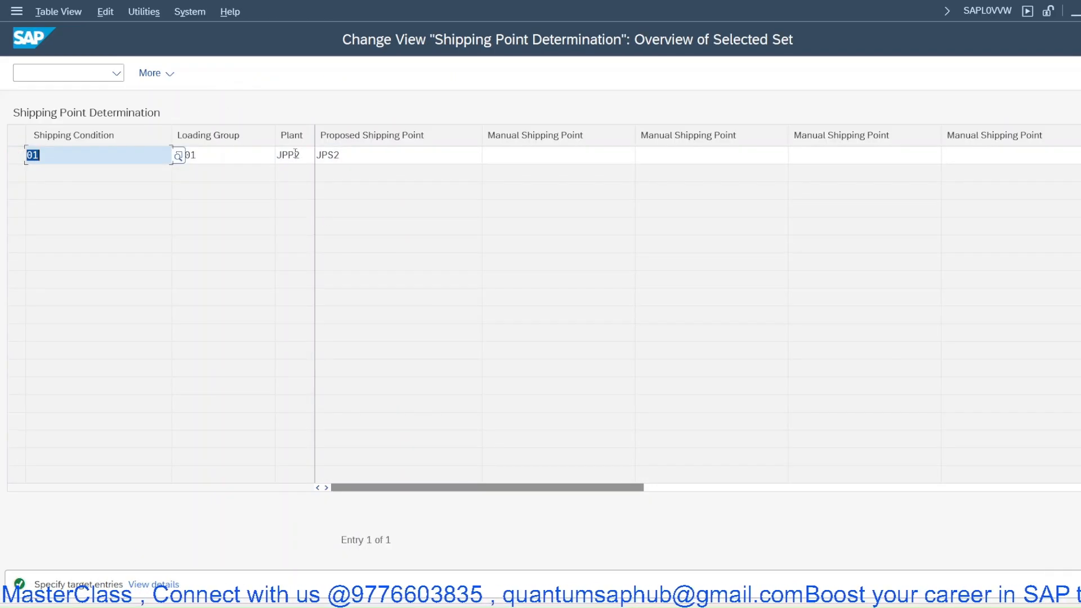
left_click_drag(295, 153, 310, 155)
type("1")
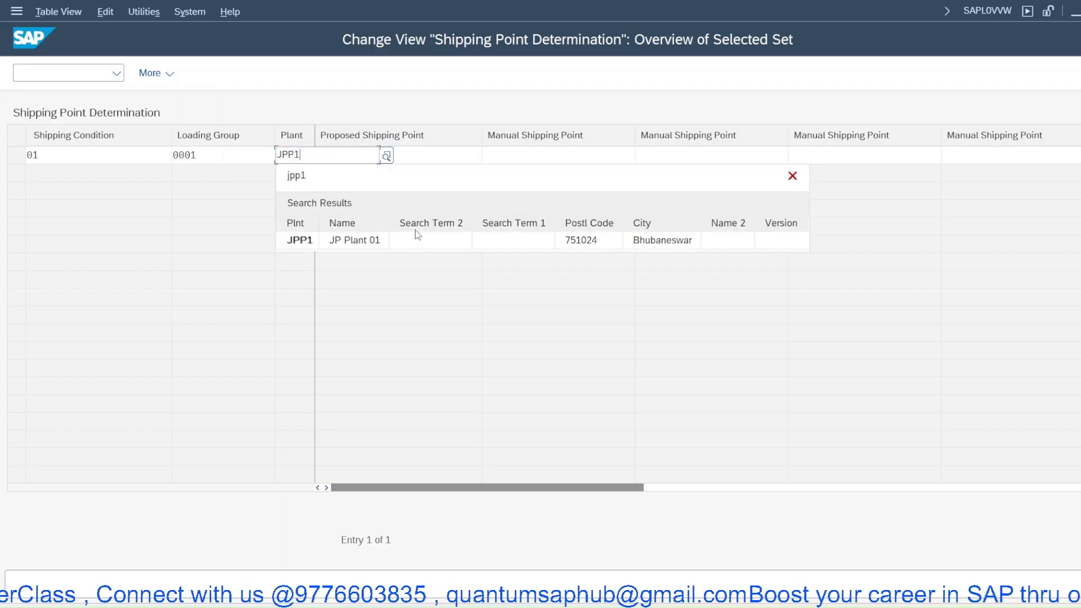
left_click(331, 173)
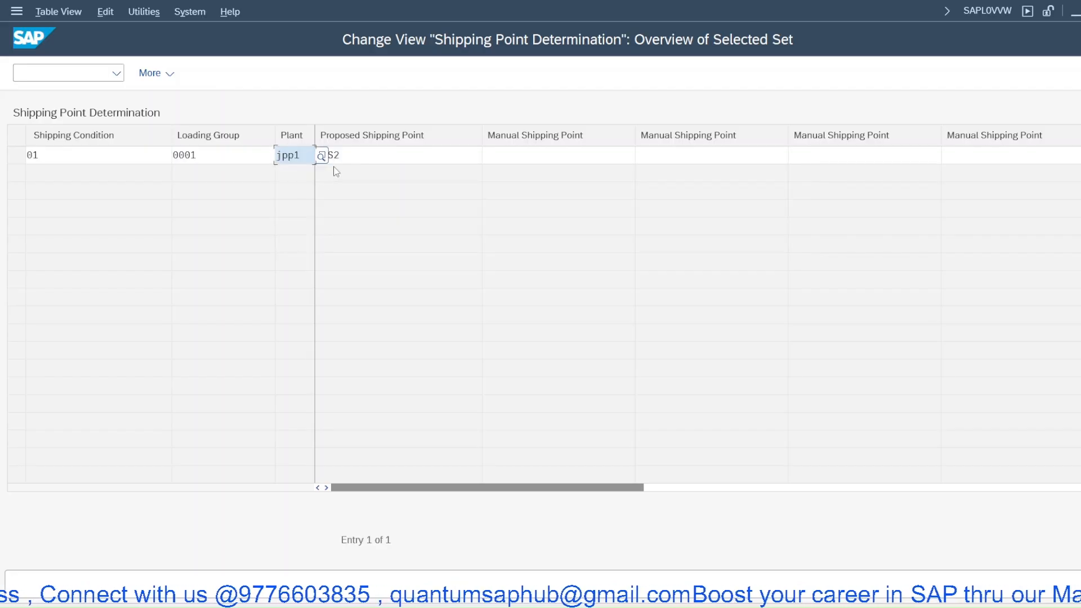
left_click(348, 153)
key("BackSpace")
type("1")
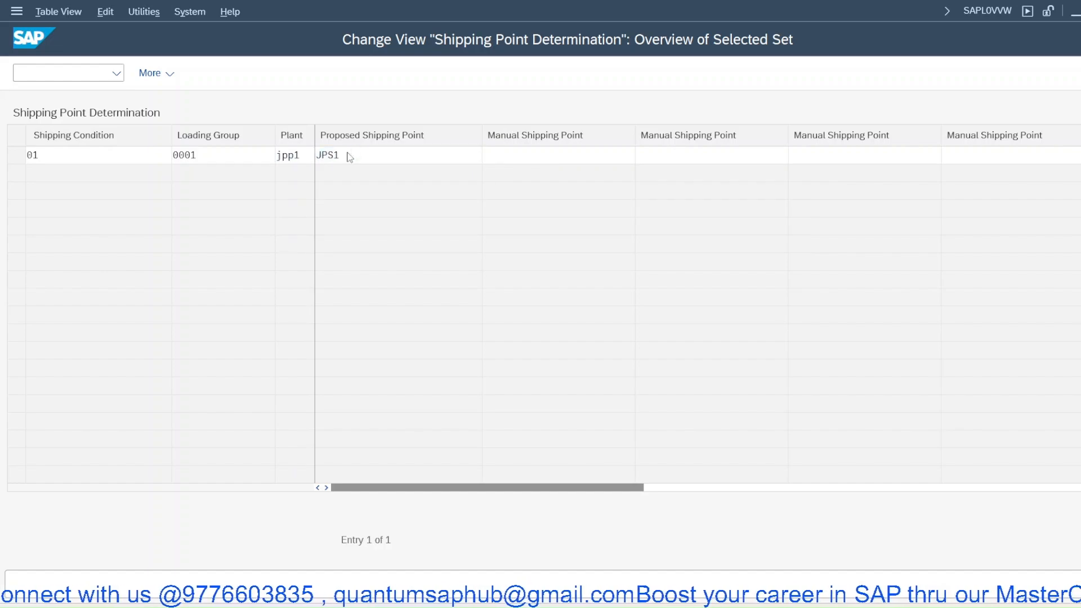
key("Return")
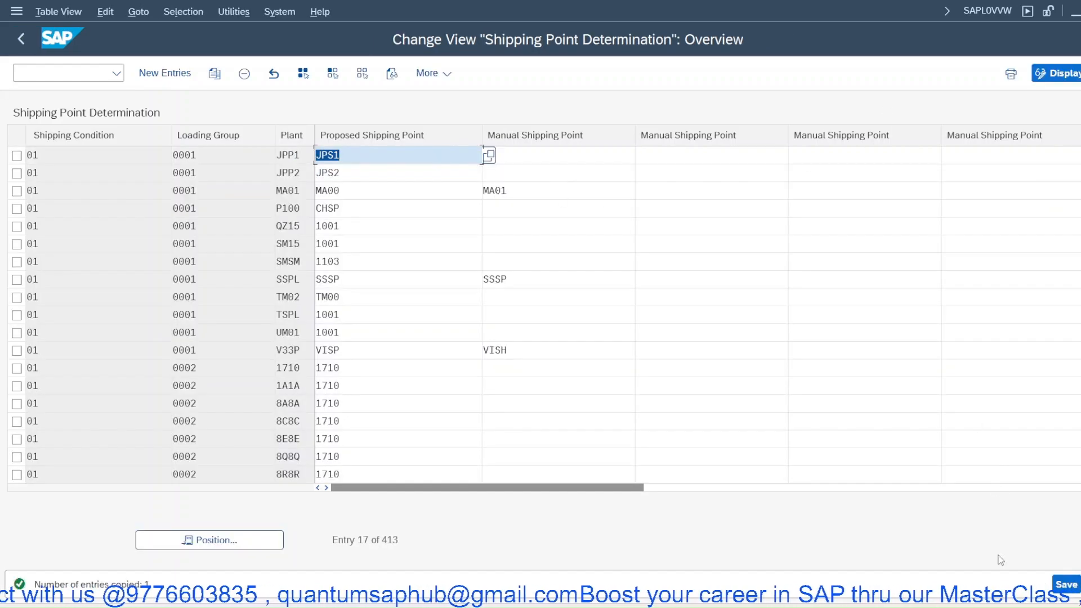
- Save the new entry to the customizing request and leave the shipping point assignment view
left_click(1063, 595)
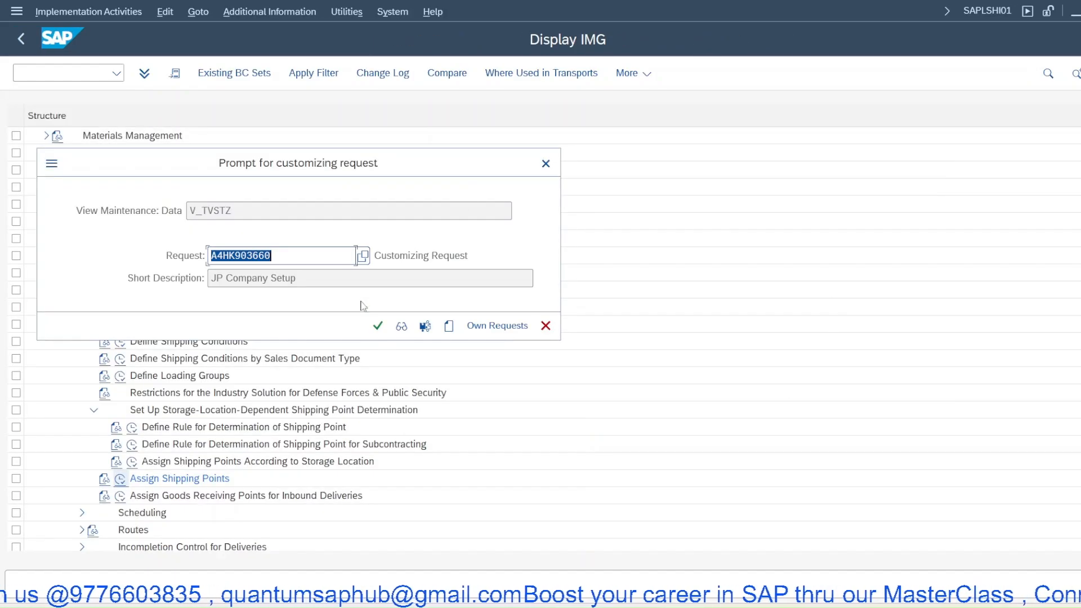
left_click(378, 326)
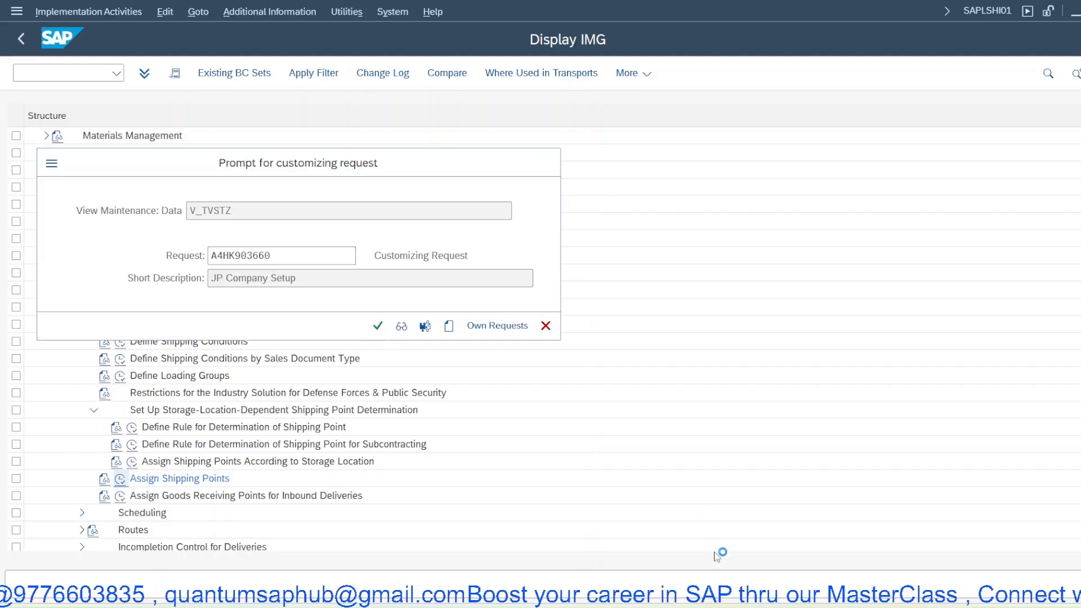
mouse_move(691, 605)
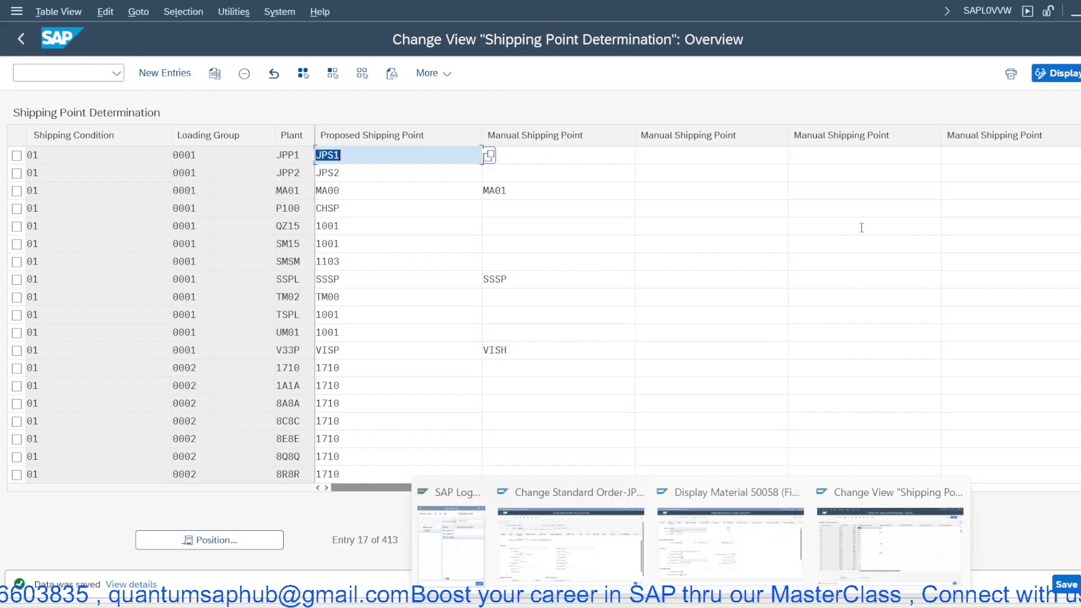
key("F3")
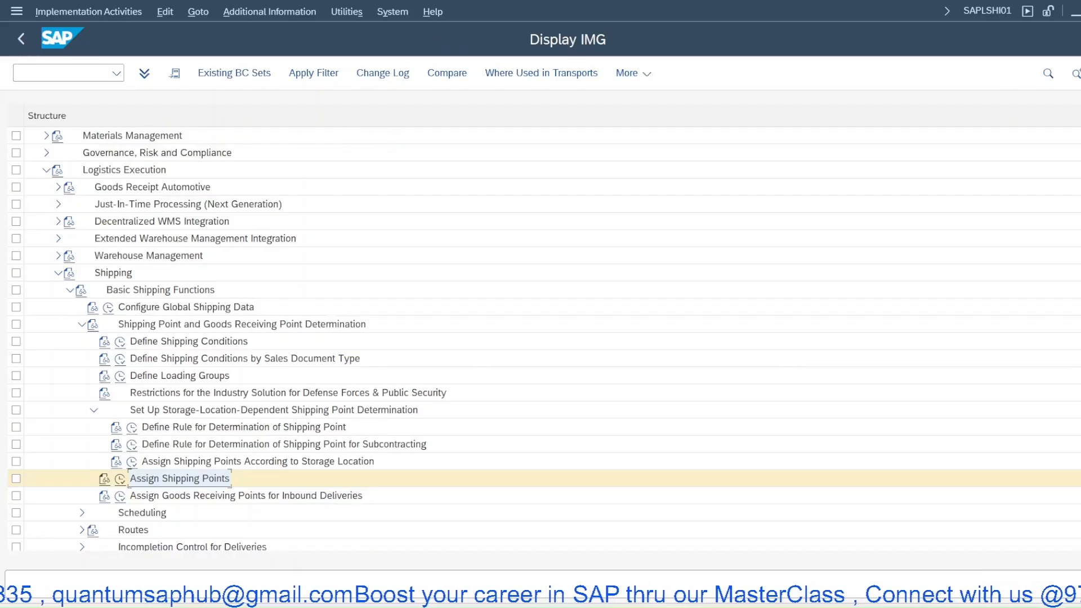
- Switch to the sales order 111 session and re-enter plant JPP1 in item 10's shipping data
left_click(691, 606)
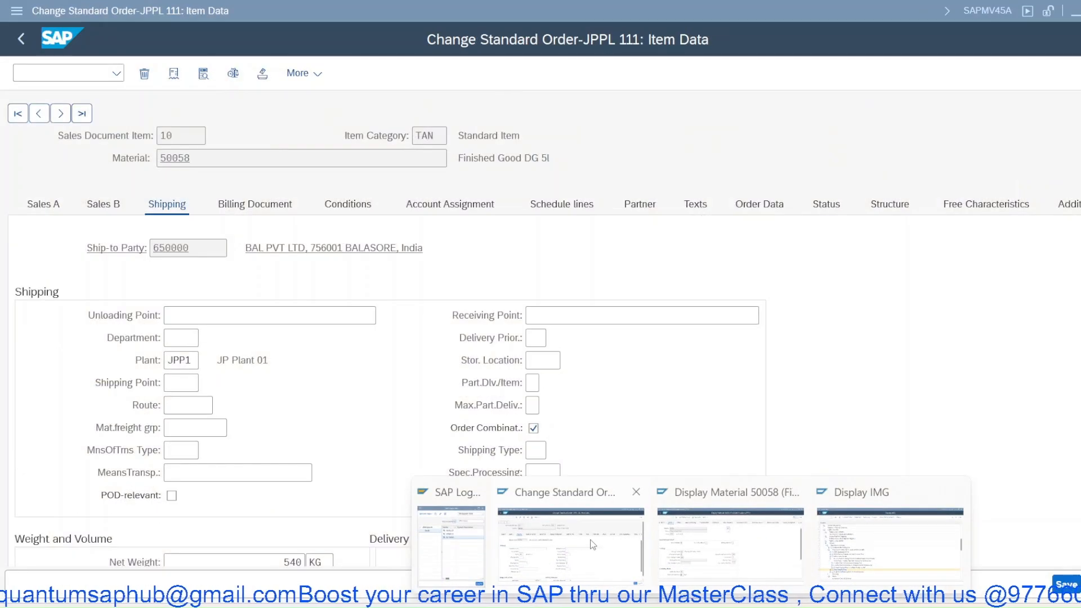
left_click(585, 544)
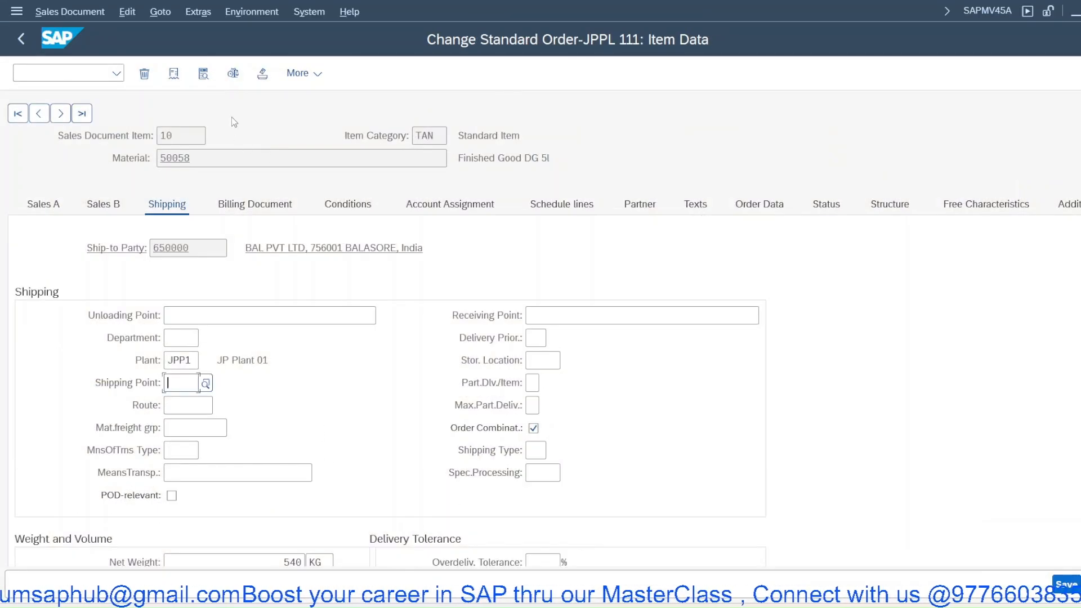
right_click(232, 116)
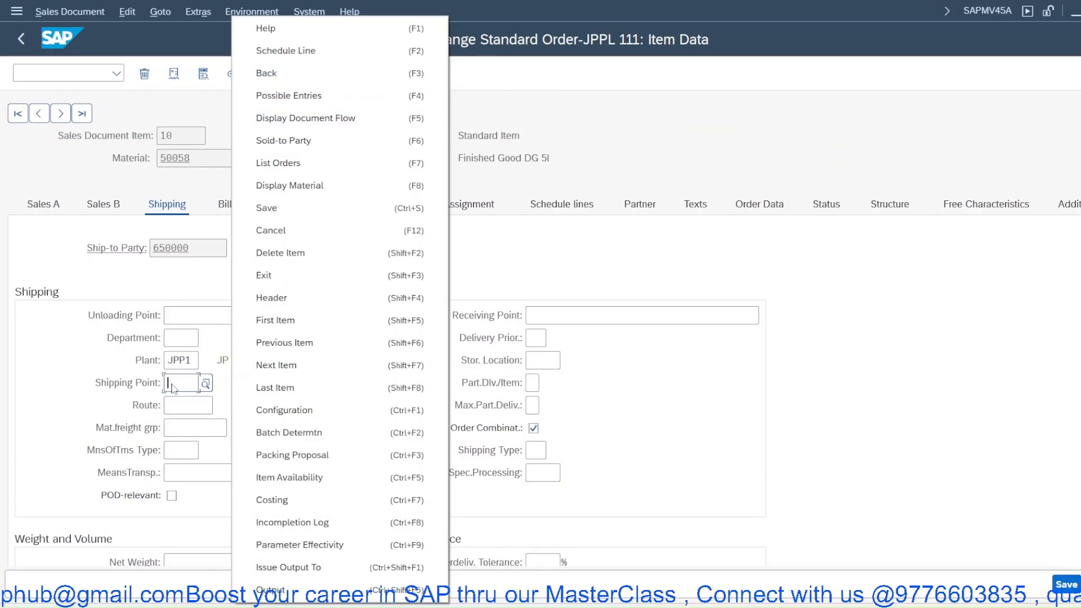
left_click(191, 363)
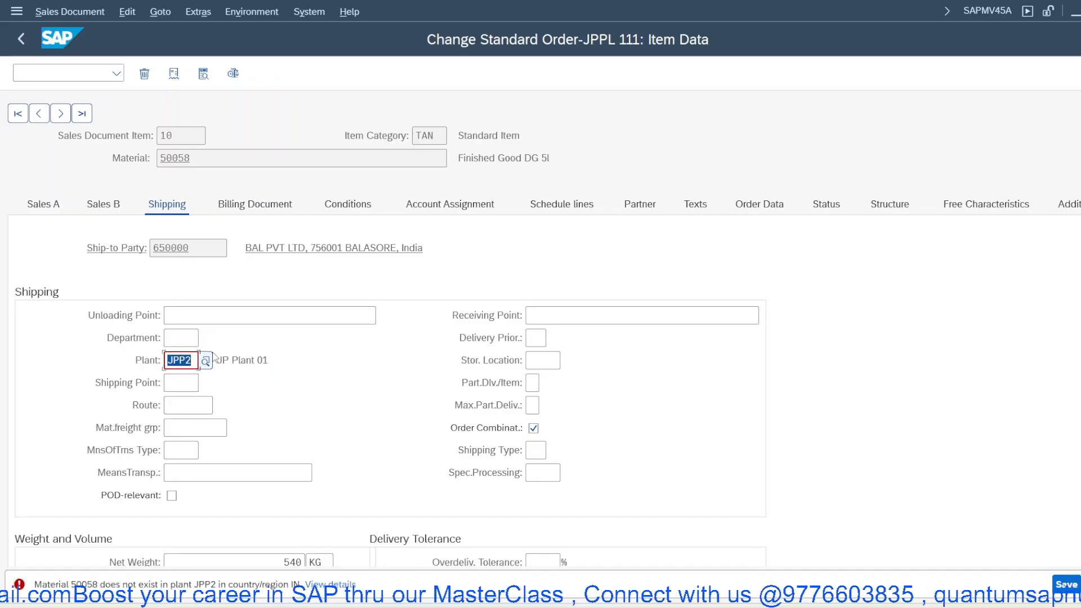
type("Jpp1")
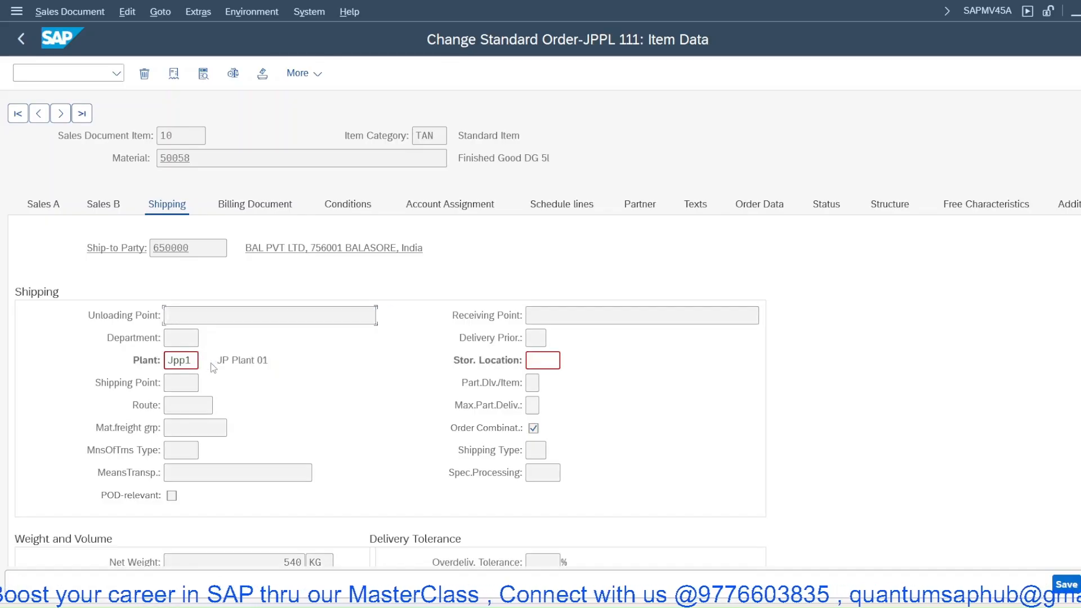
key("Return")
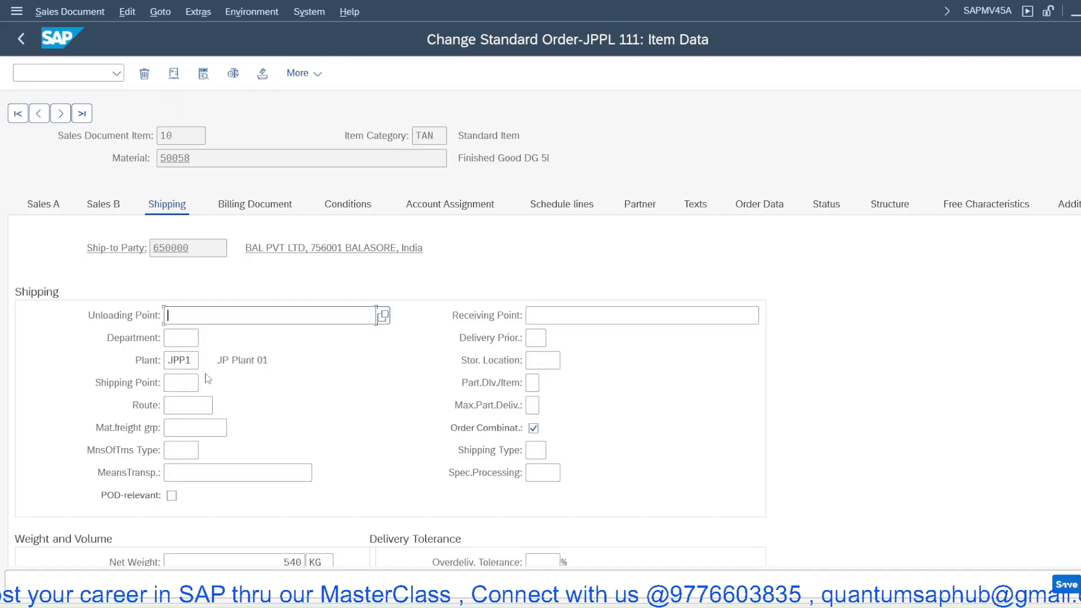
- Return to the order overview and set the header shipping condition to 02 Pick-up
right_click(218, 131)
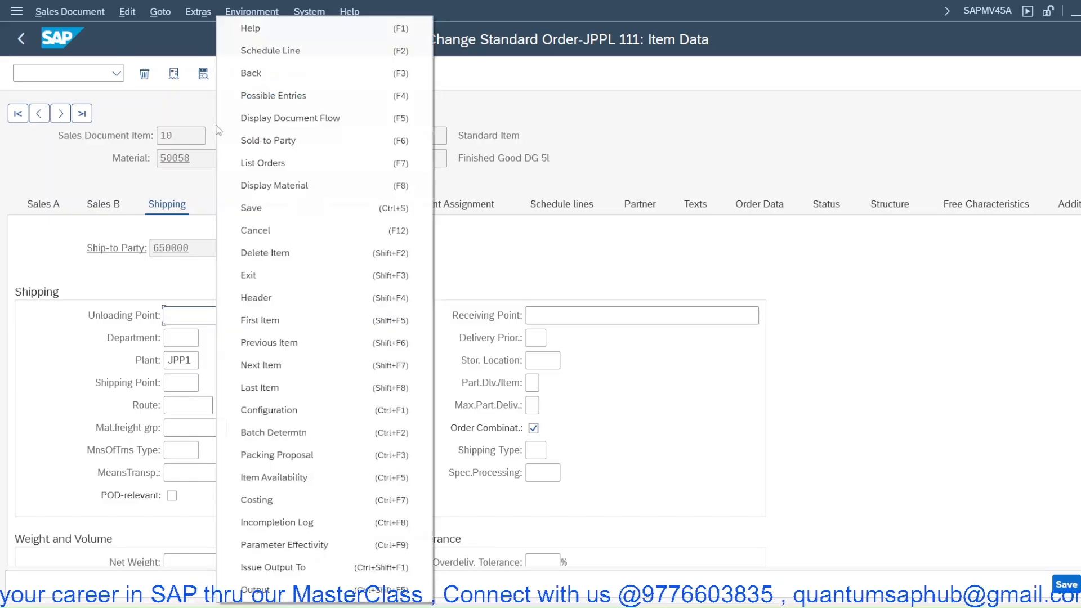
left_click(246, 74)
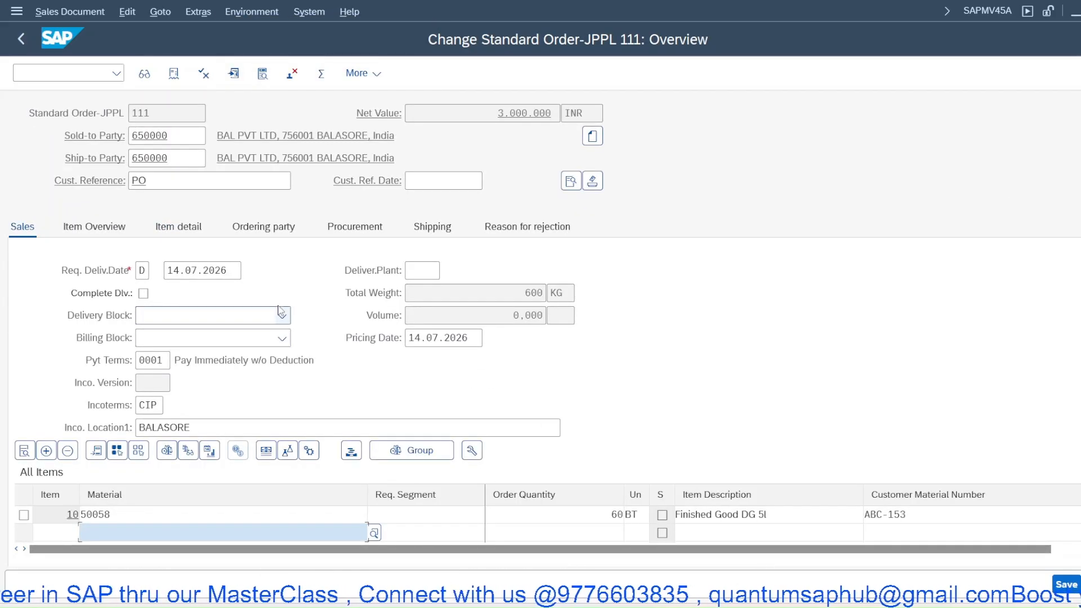
left_click(571, 181)
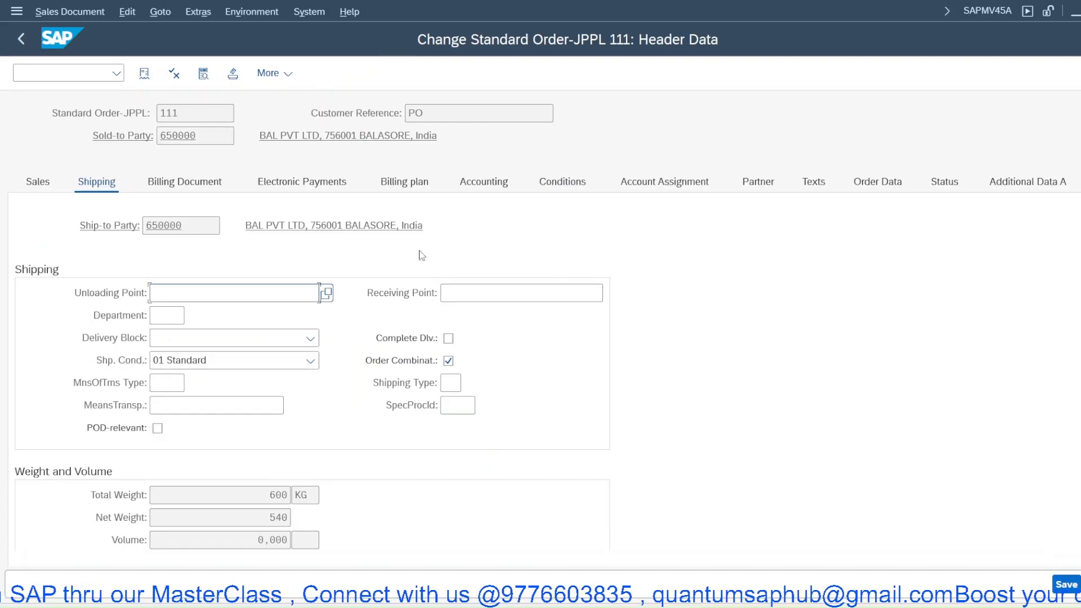
left_click(202, 362)
key("Down")
key("Return")
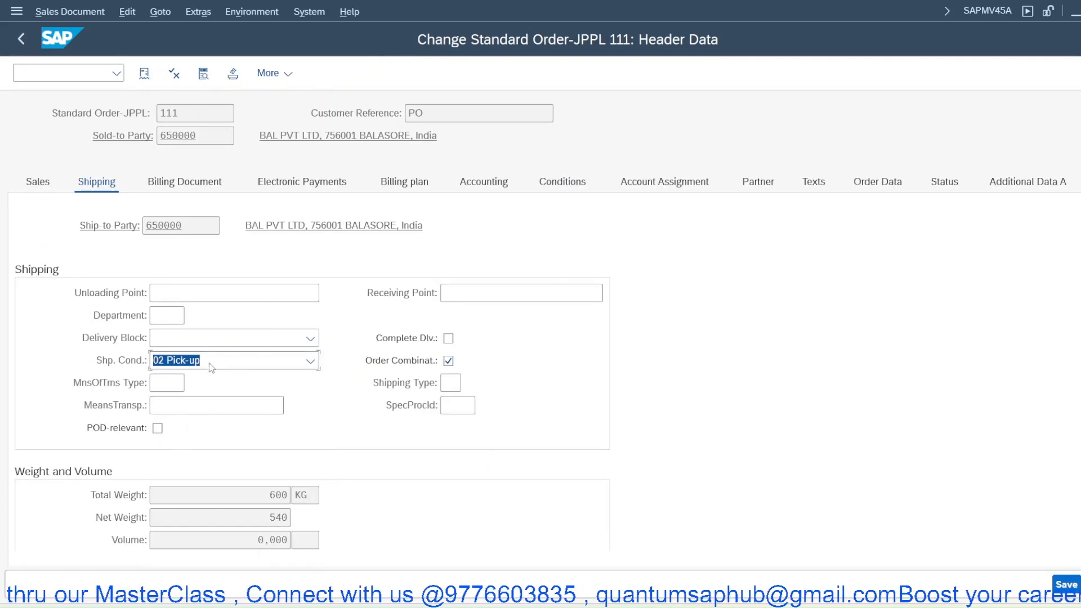
right_click(354, 257)
left_click(399, 302)
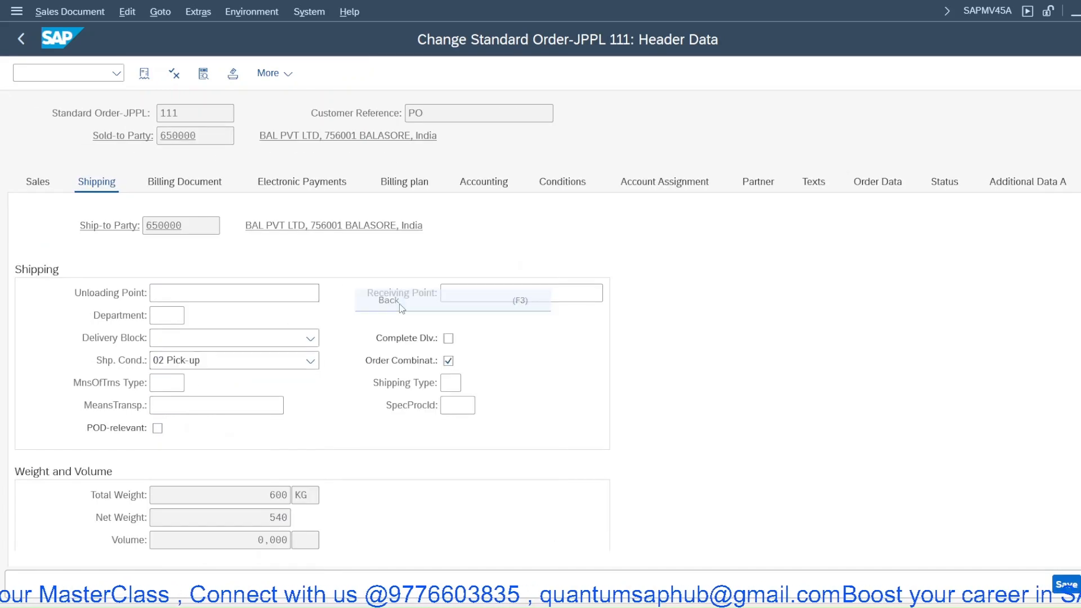
left_click(294, 454)
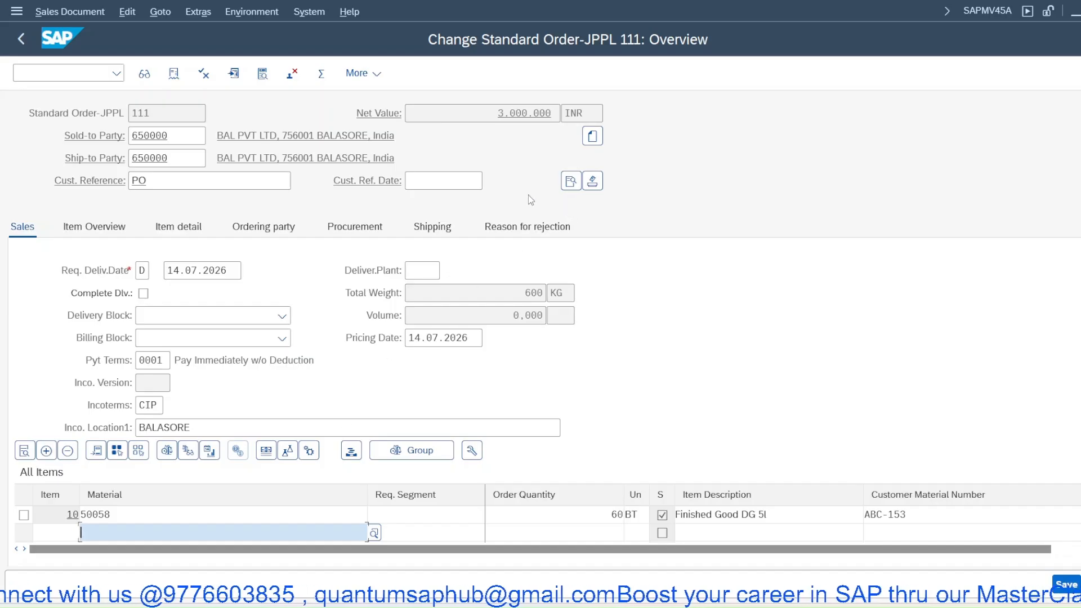
- Set the header shipping condition back to 01 Standard and accept adjusting the items
left_click(569, 182)
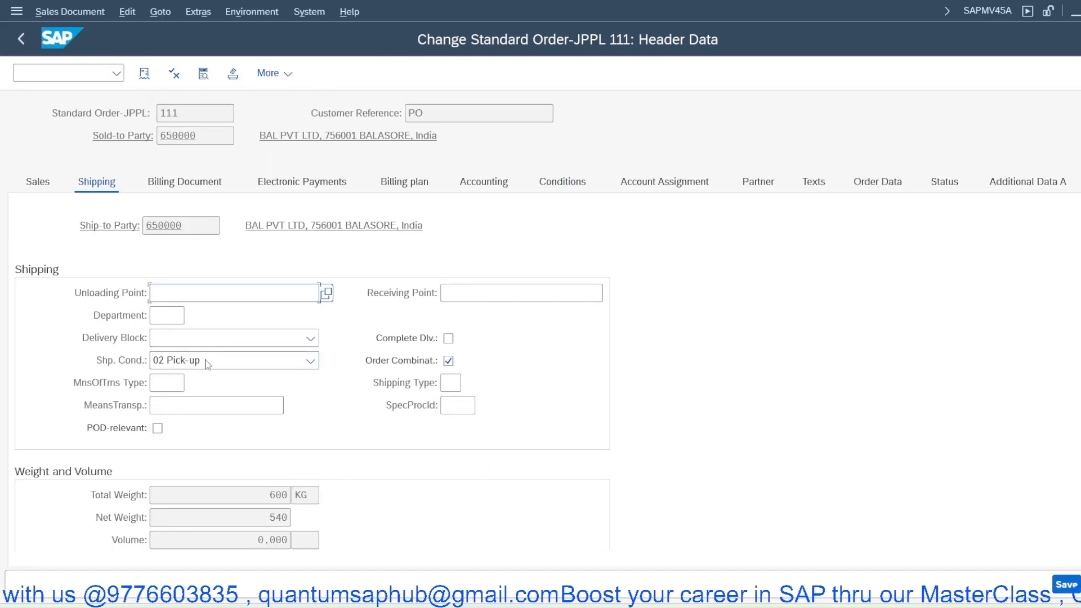
left_click(207, 364)
left_click(215, 380)
right_click(336, 313)
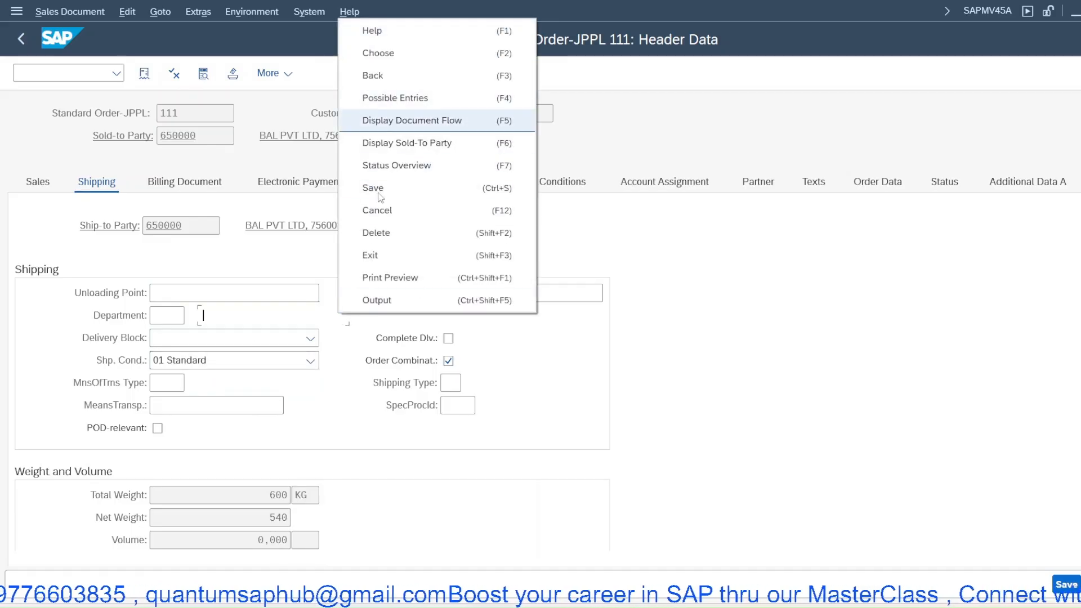
left_click(382, 79)
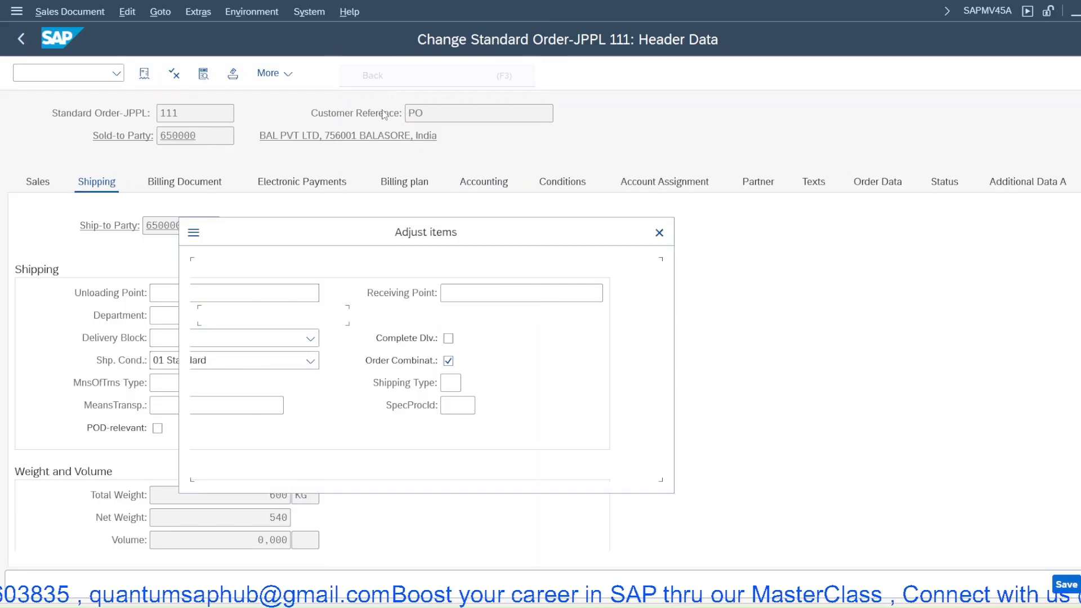
left_click(293, 454)
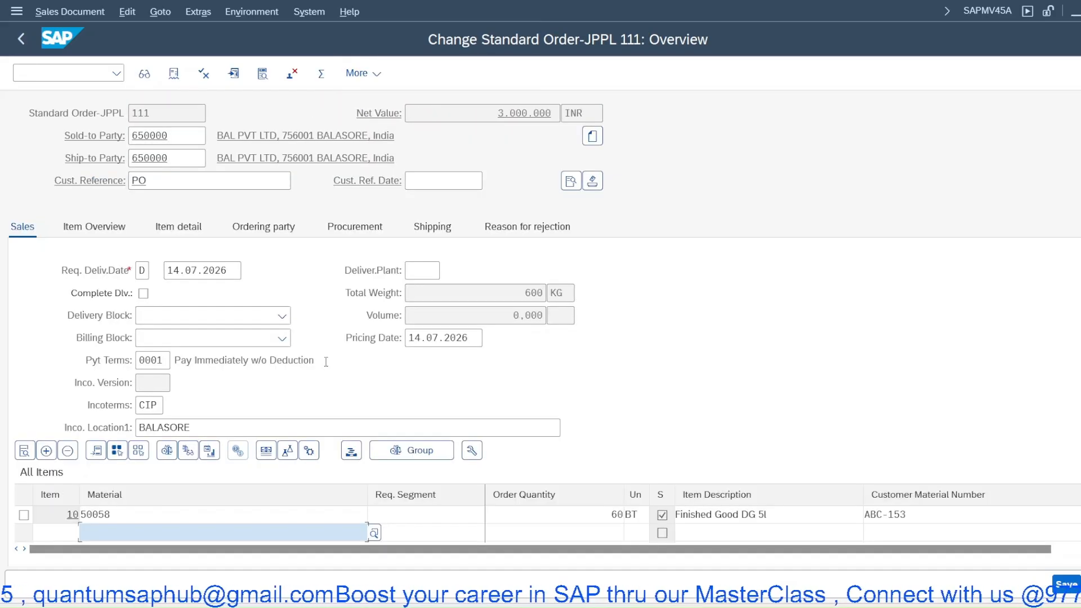
- Open item 10's shipping data to check its shipping point, and switch back to the IMG session
double_click(252, 514)
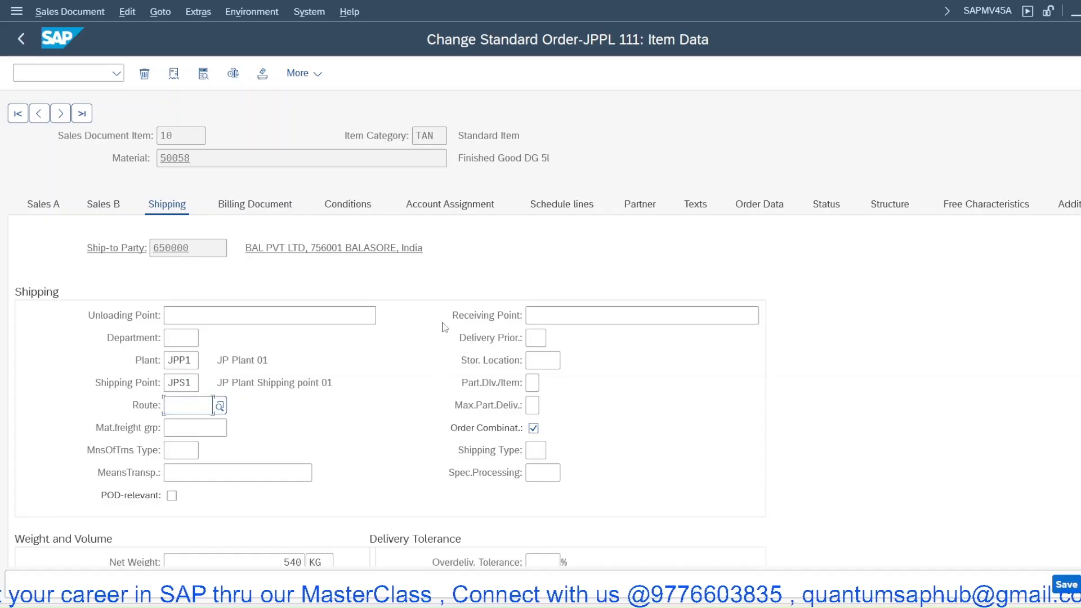
left_click(691, 607)
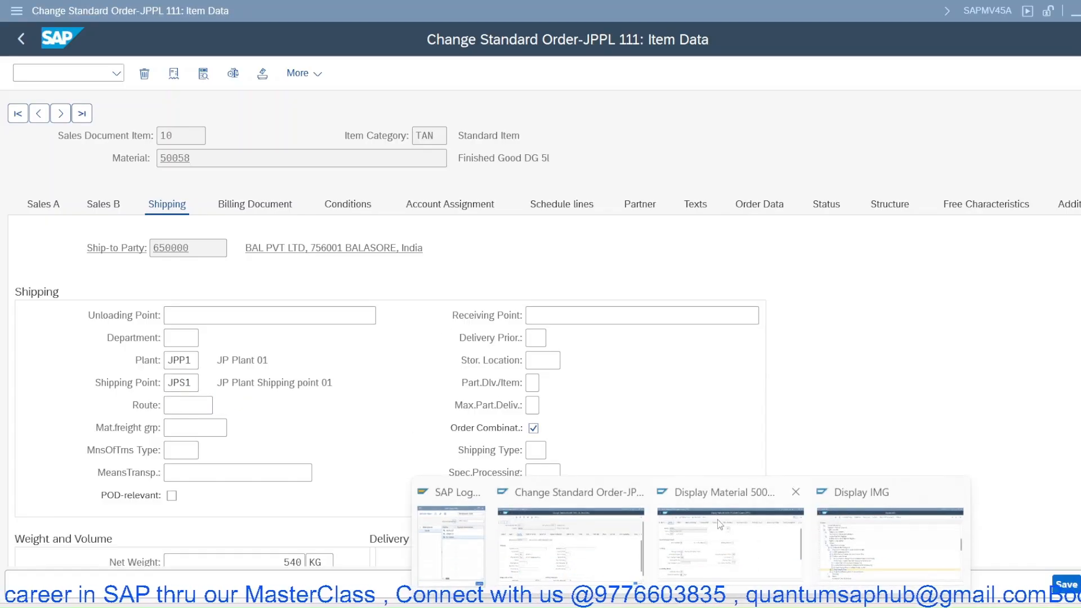
left_click(889, 543)
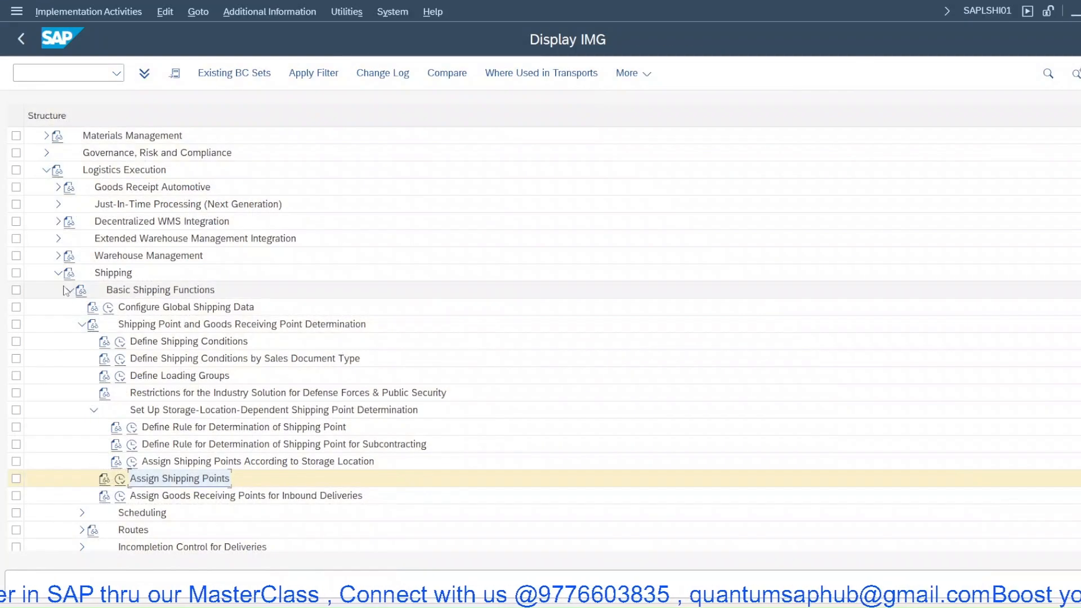
- Expand Routes and Define Routes in the IMG and review the Define Modes of Transport table
left_click(81, 324)
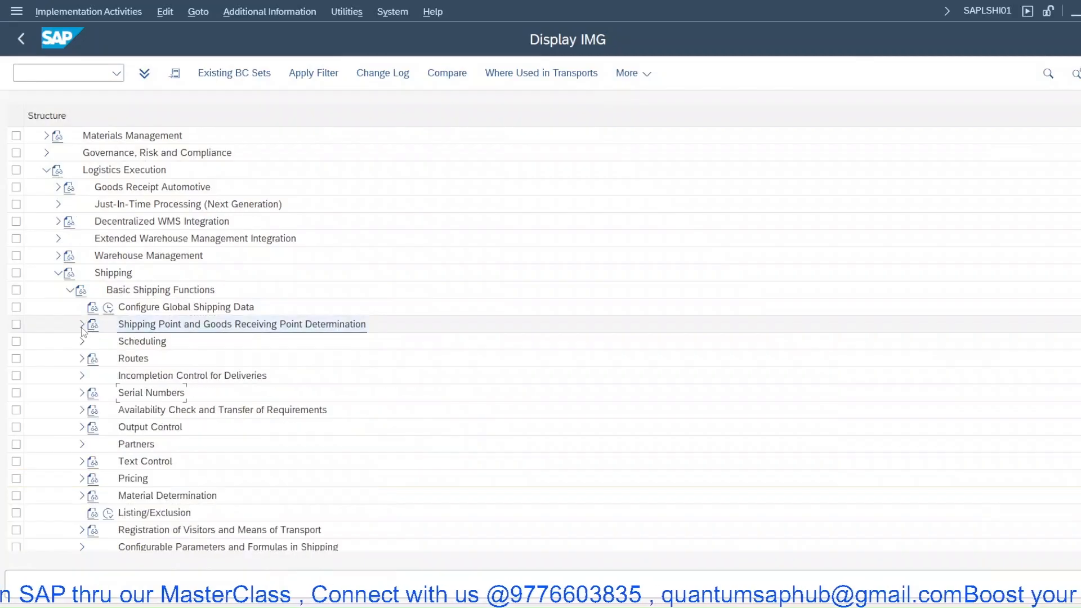
left_click(82, 359)
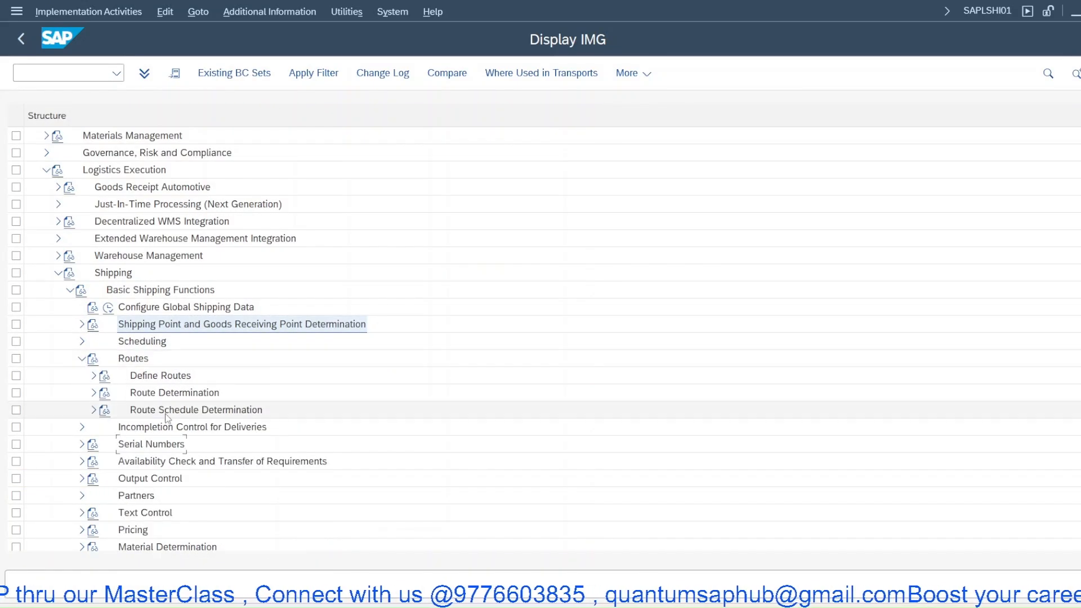
left_click(94, 376)
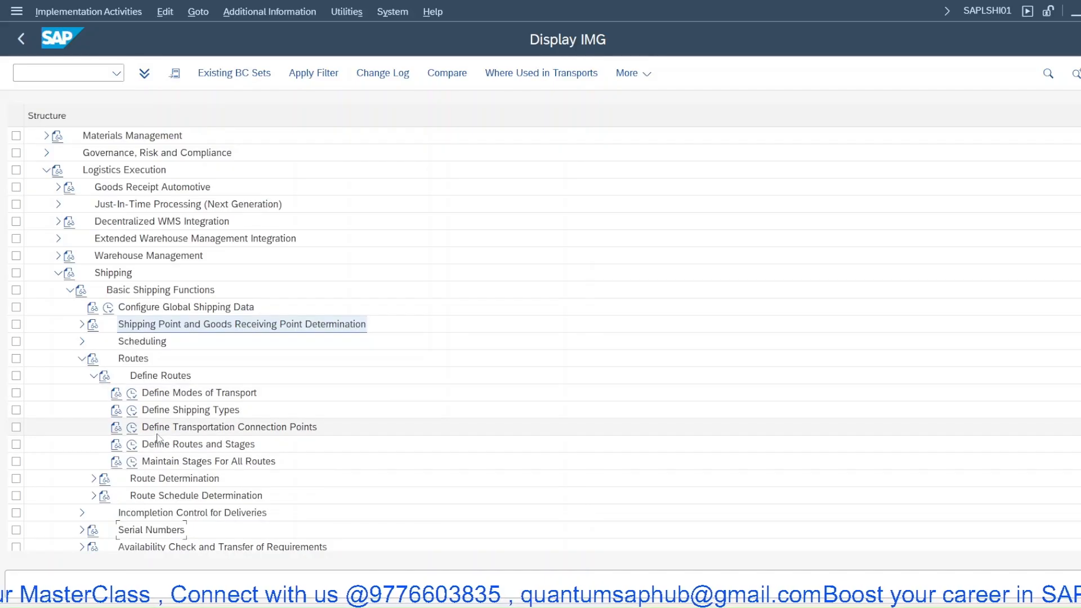
left_click(133, 396)
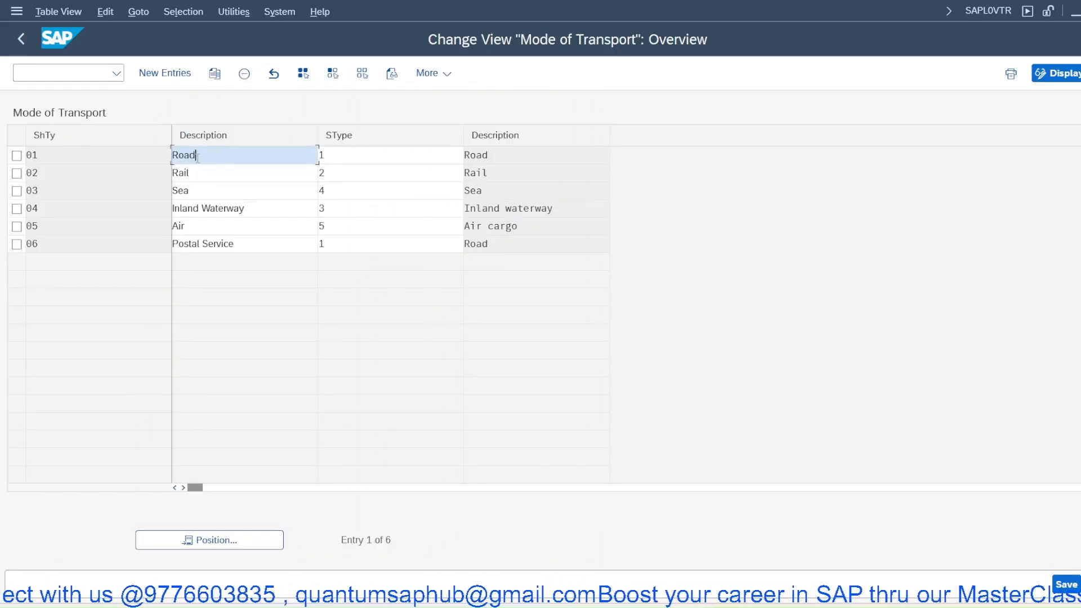
left_click_drag(49, 160, 2, 155)
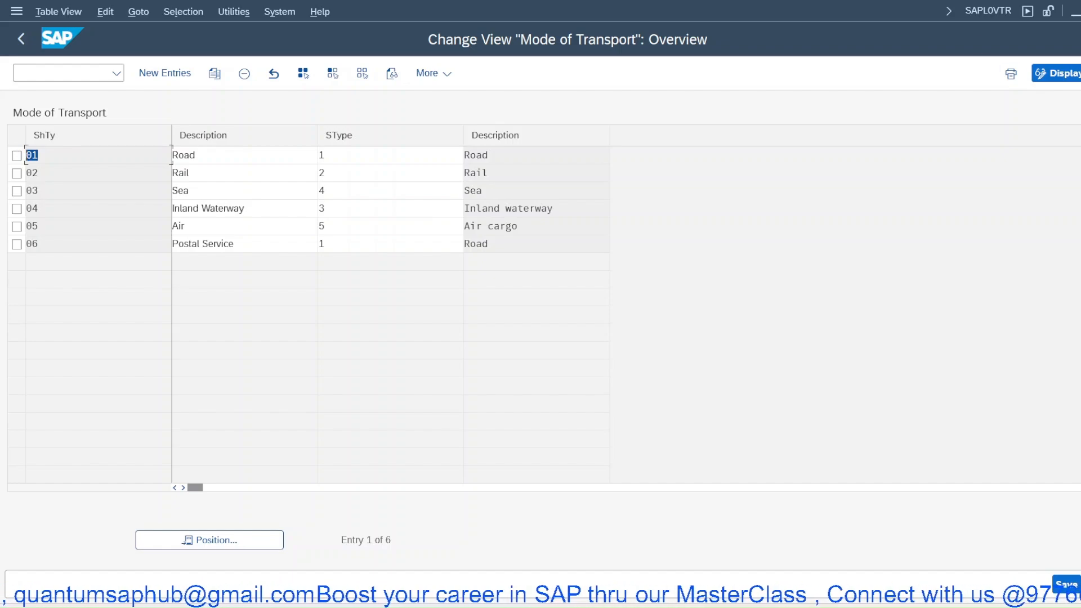
key("F3")
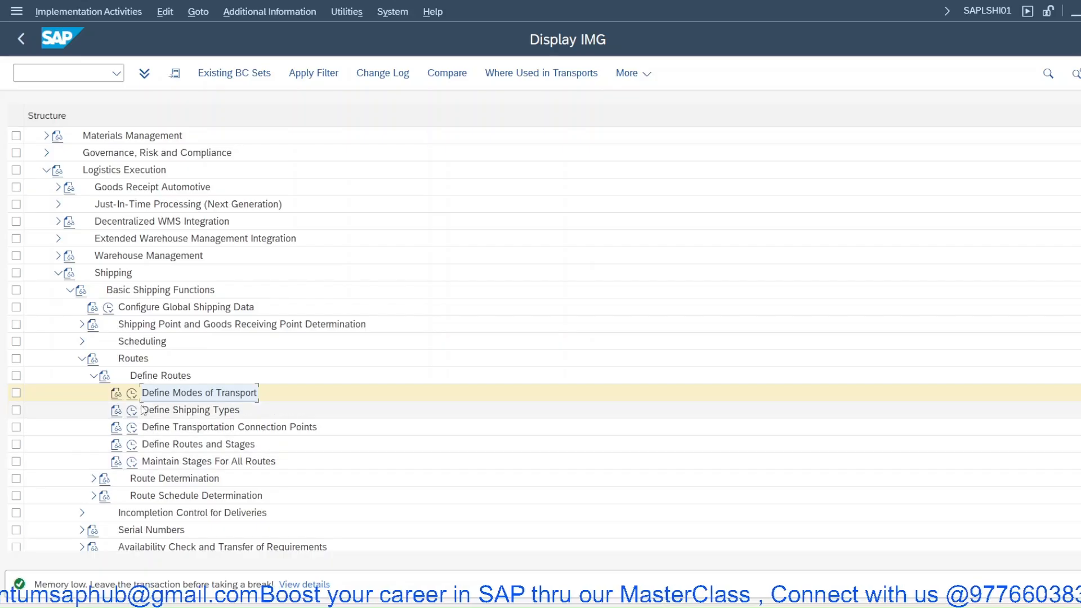
- Review the Define Shipping Types table and the modes of transport entries again
left_click(133, 411)
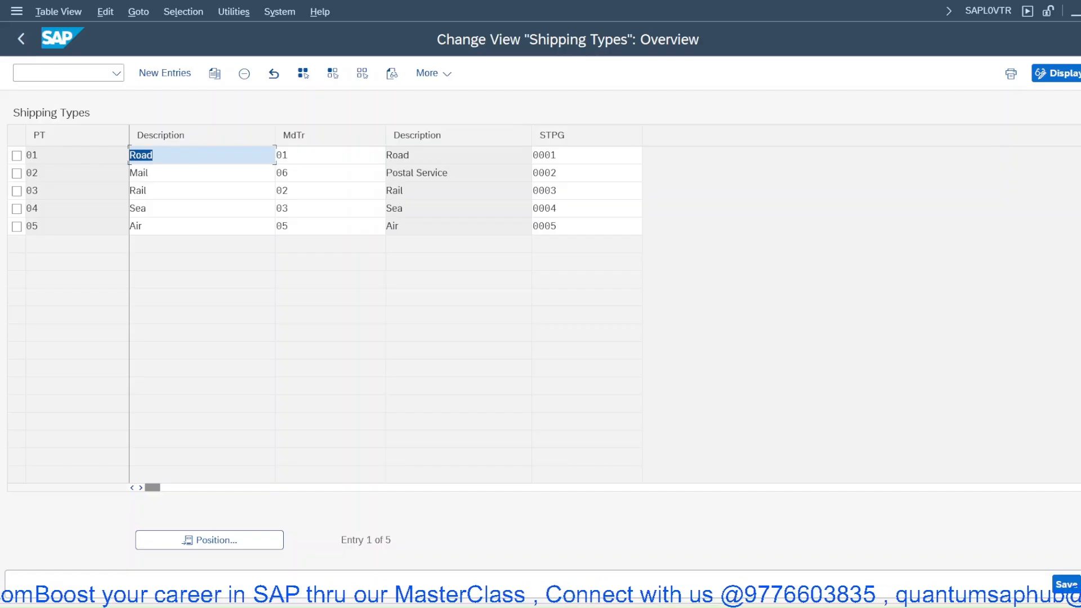
key("F3")
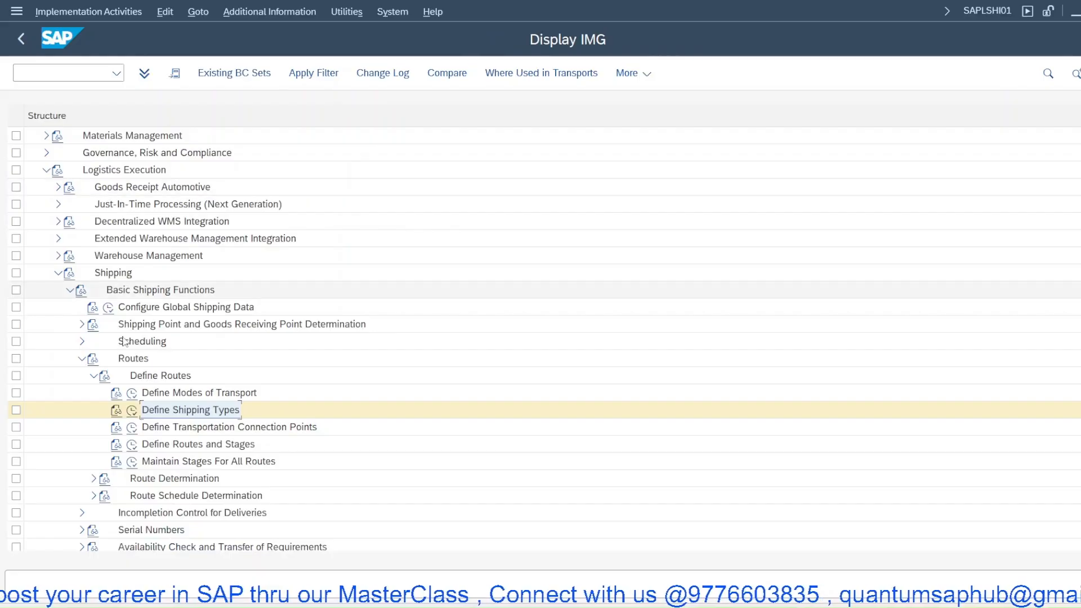
left_click(131, 394)
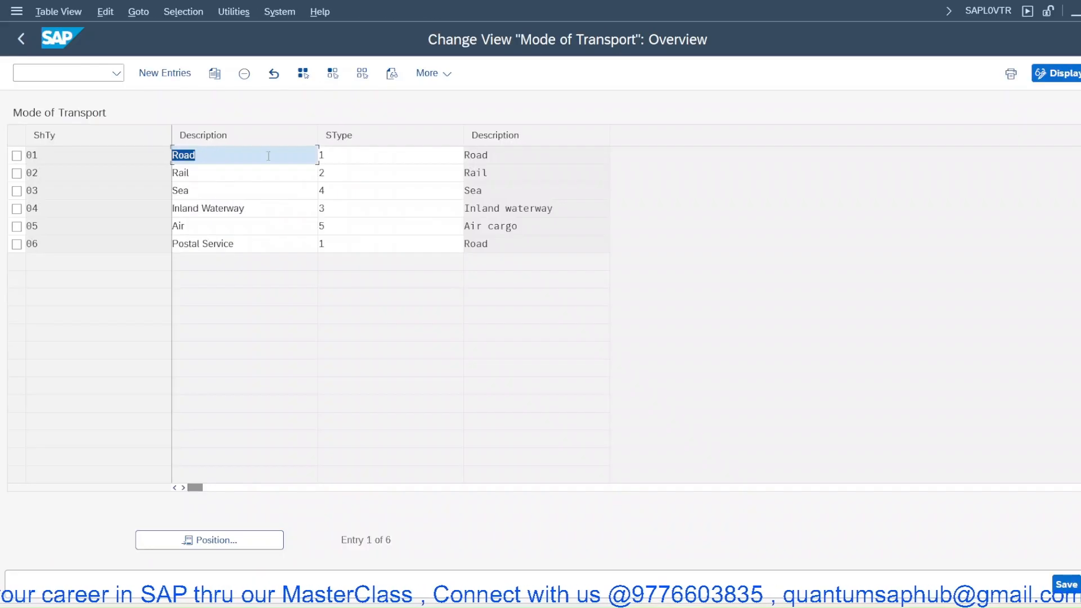
left_click(348, 156)
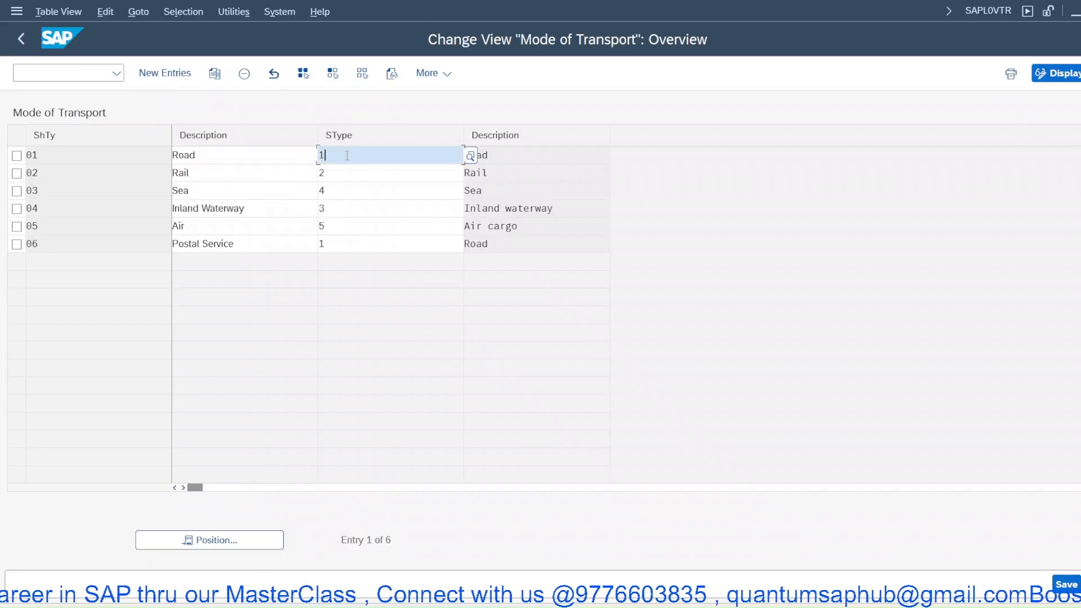
left_click(72, 155)
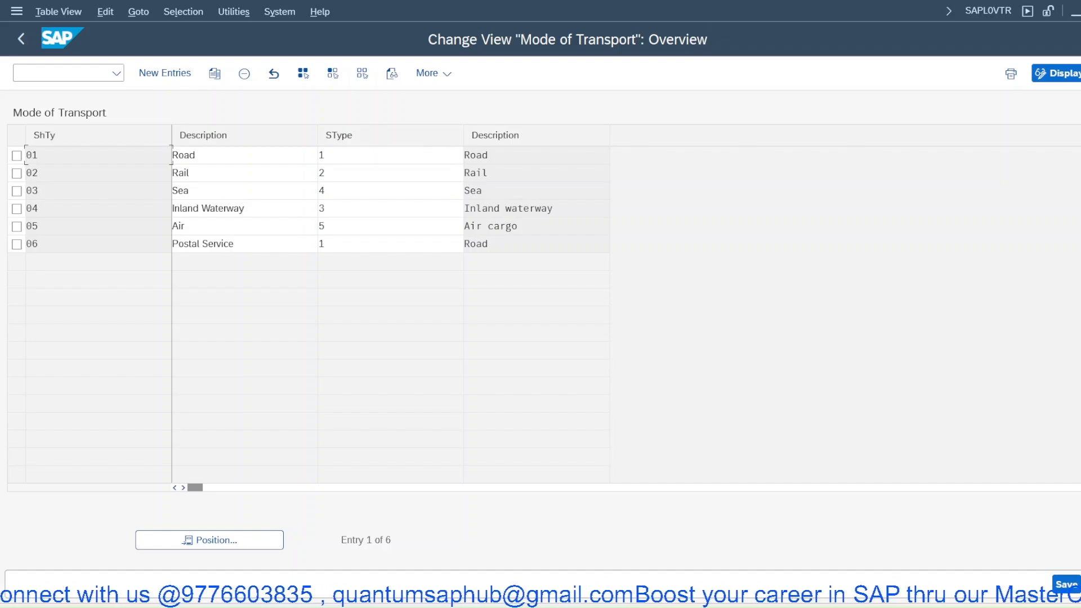
key("F3")
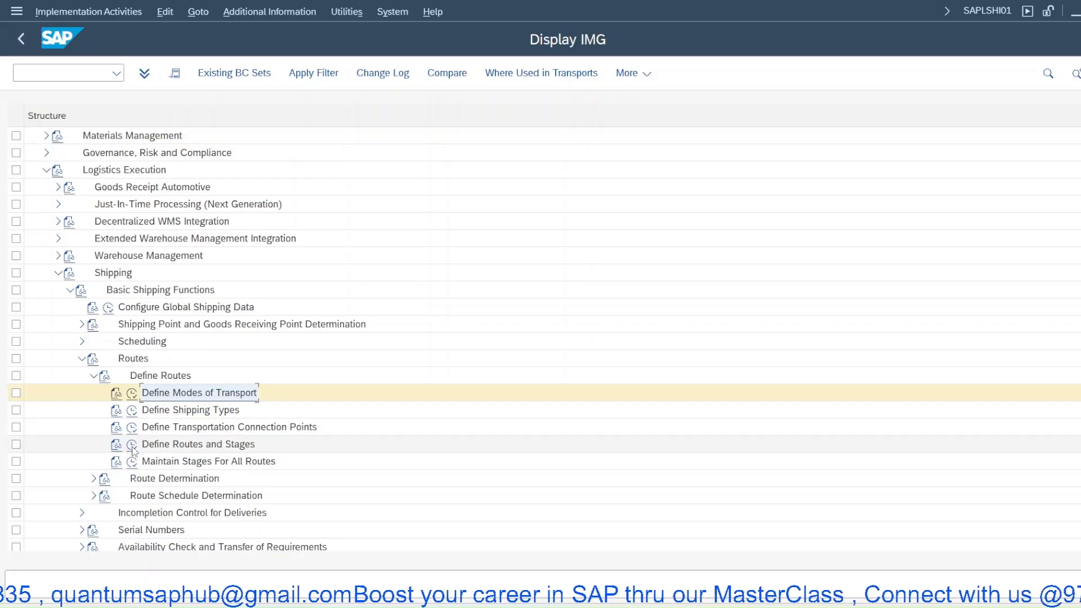
- Open Define Routes and Stages and copy route 000001 Northern Route as a new route BHUBAL
left_click(133, 448)
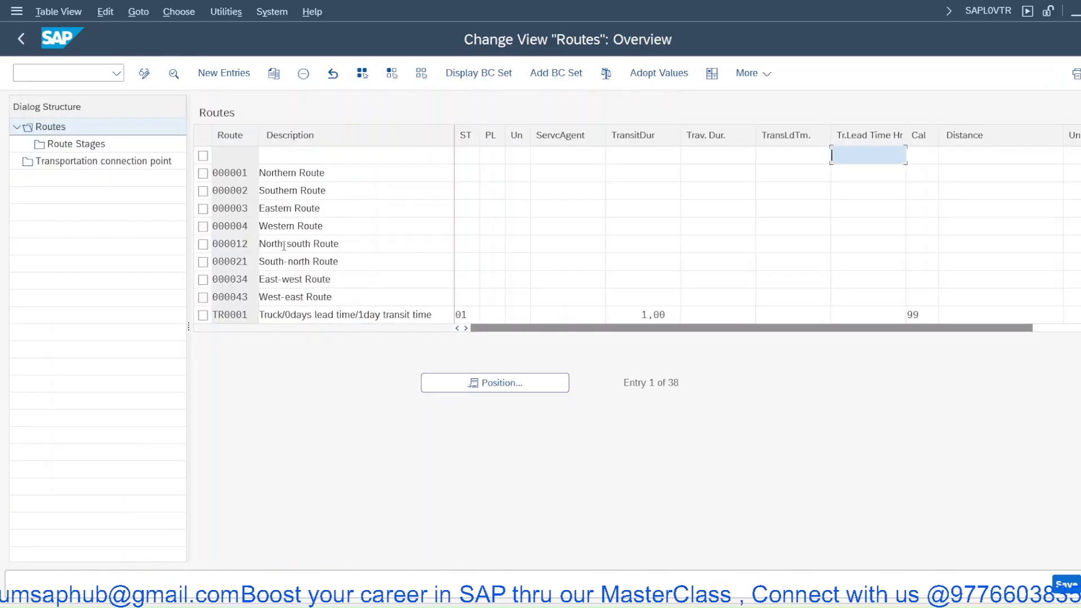
left_click(203, 173)
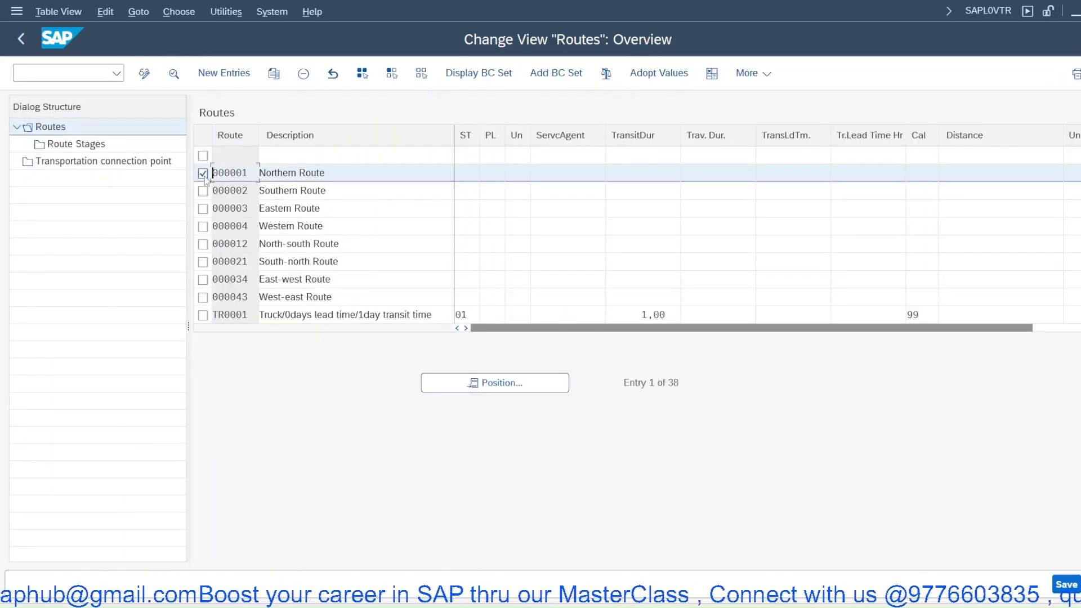
left_click(274, 75)
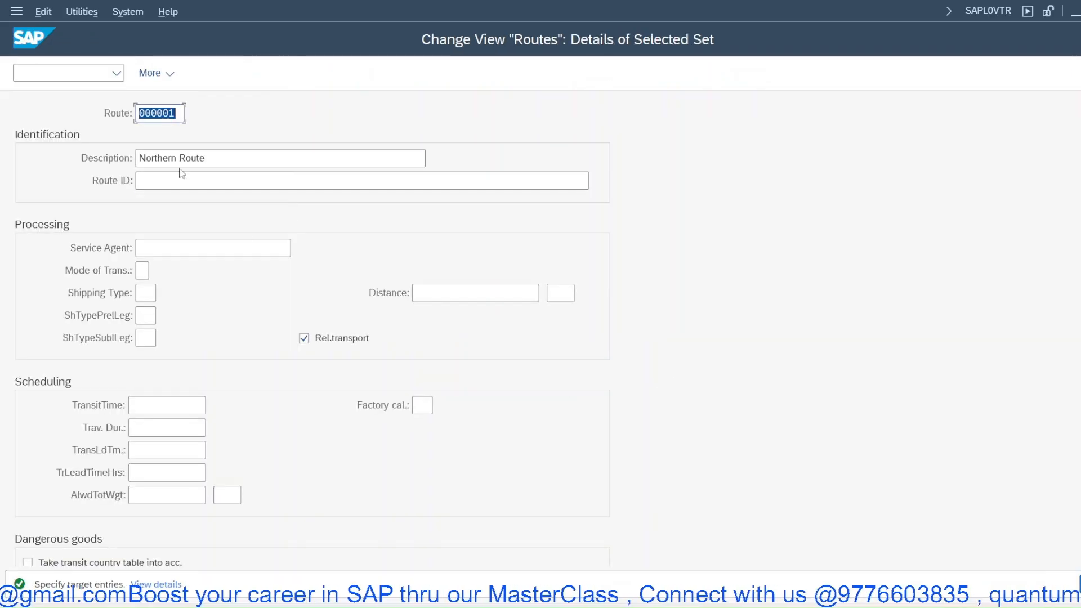
left_click_drag(222, 157, 50, 153)
left_click_drag(181, 116, 111, 117)
type("BHUBAL")
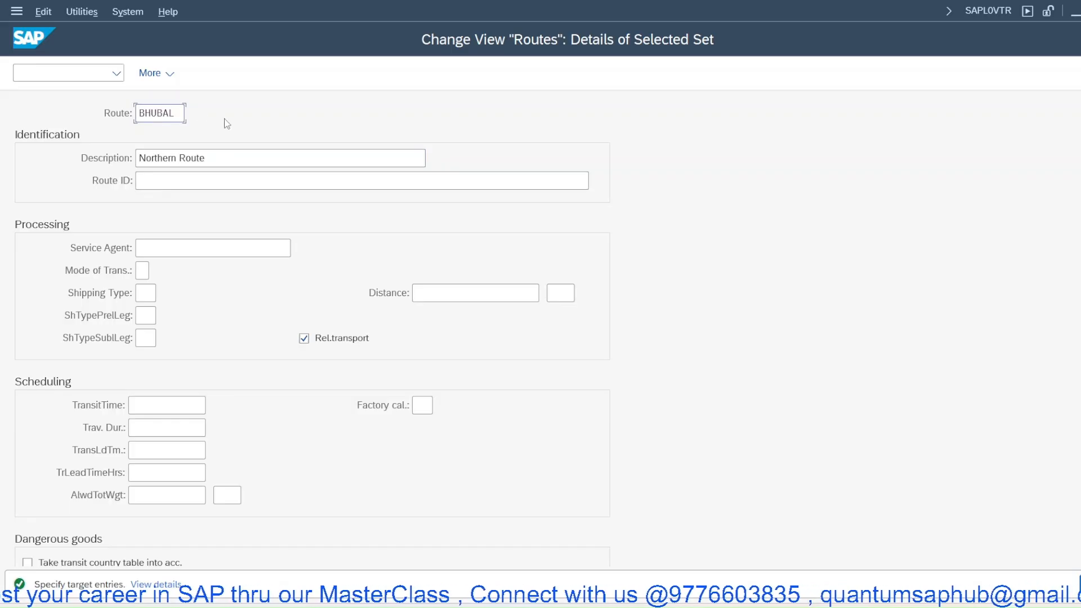
- Describe the new route as "ROAD Route - BHU to BAL /2DTr/1TLT" and confirm the copy
left_click_drag(234, 158, 79, 146)
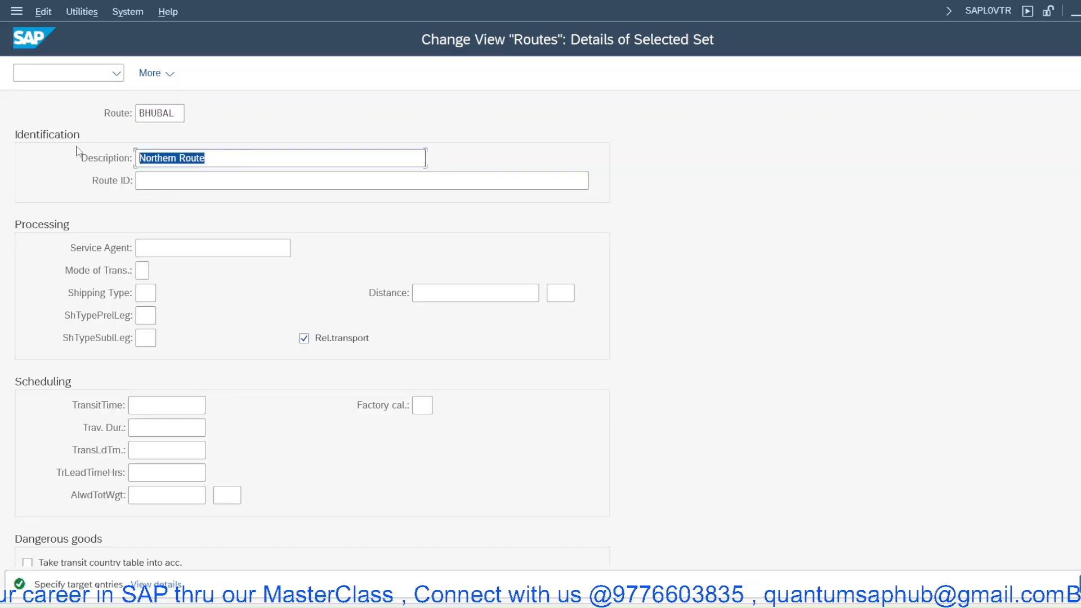
type("ROAD")
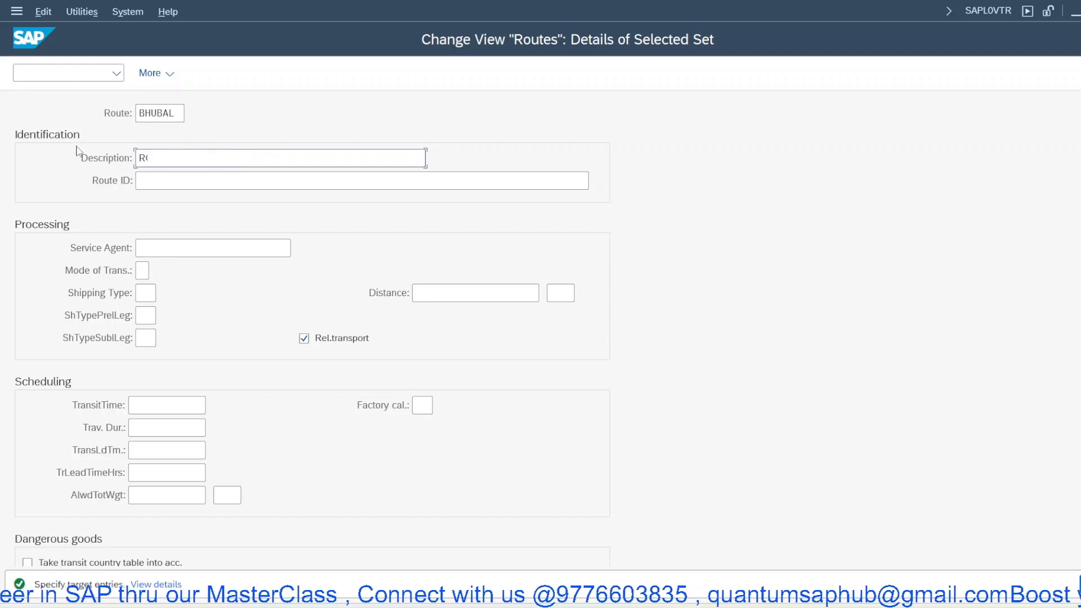
type(" Rou")
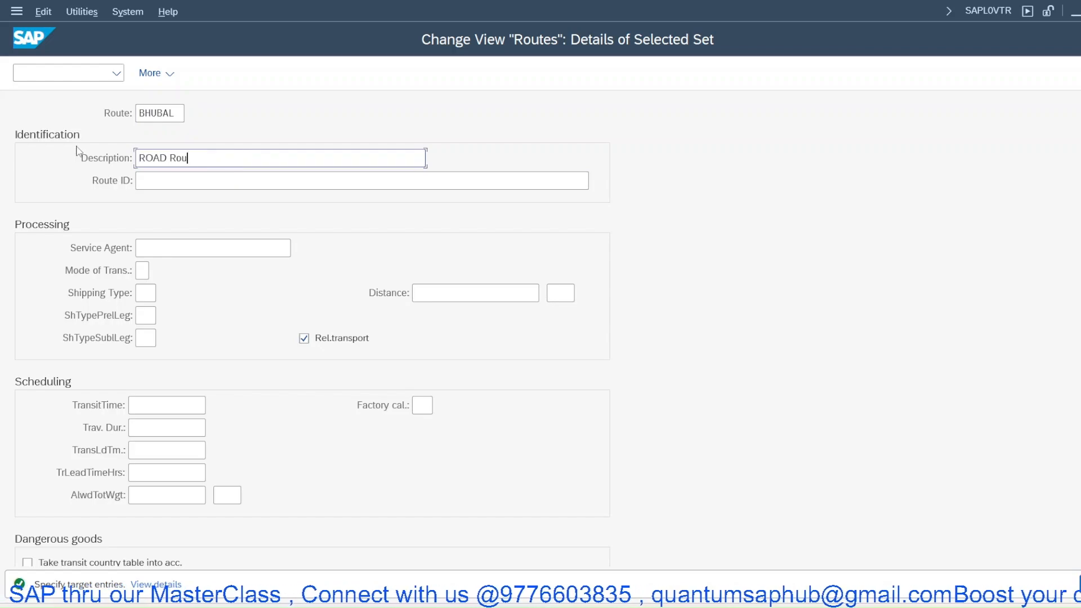
type("te - B")
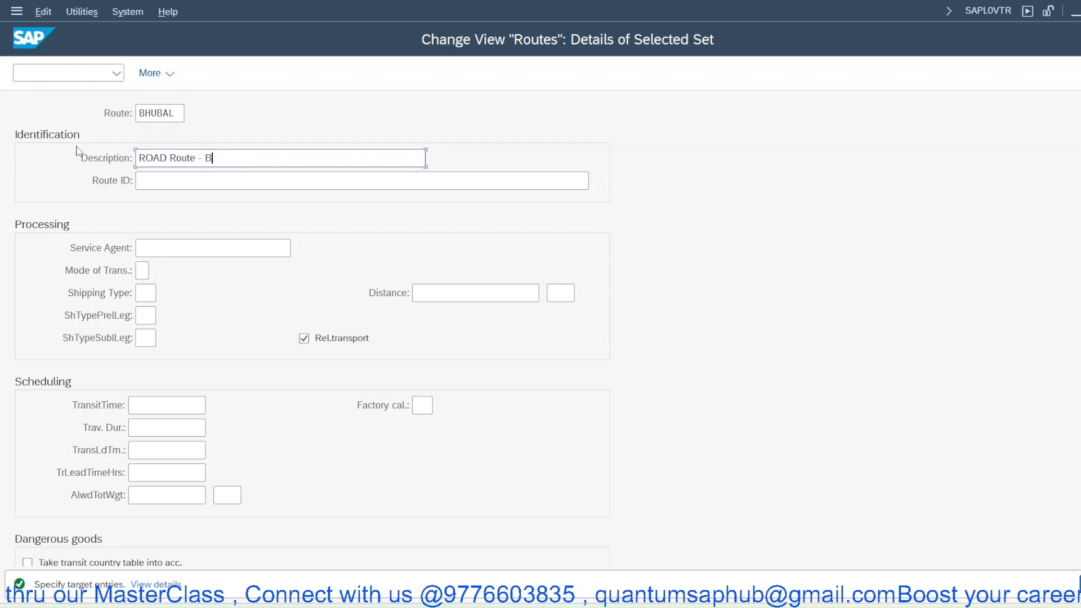
type("HUB")
key("BackSpace")
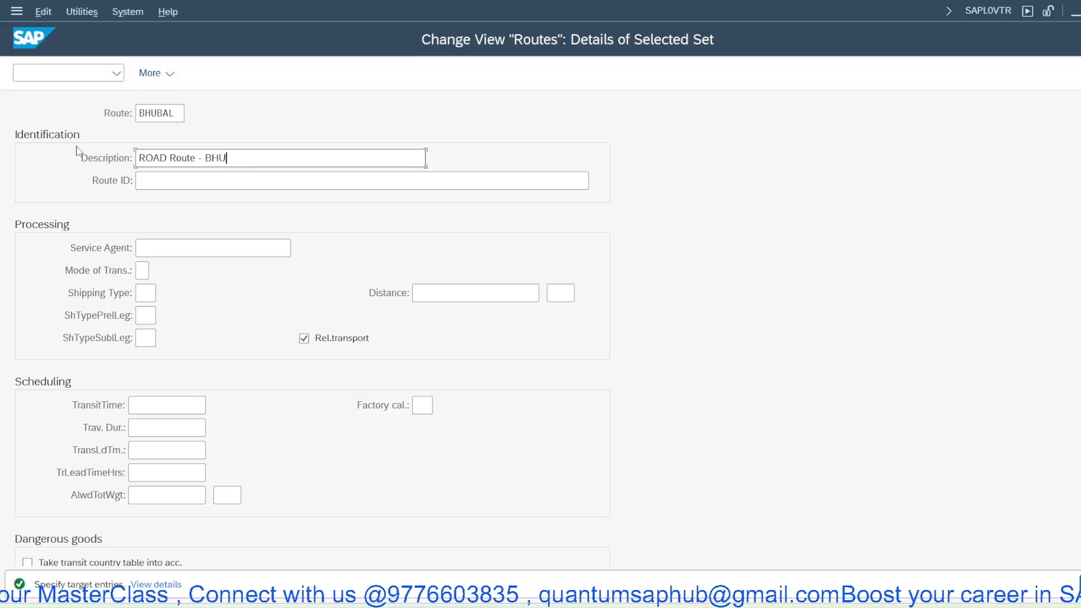
type("to BAL")
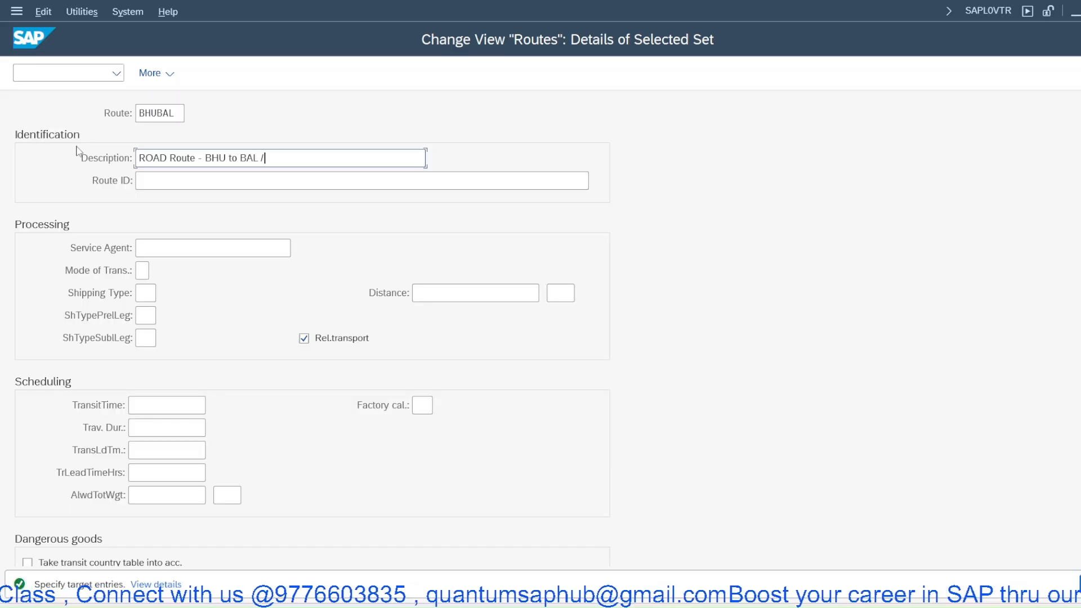
type(" /2D")
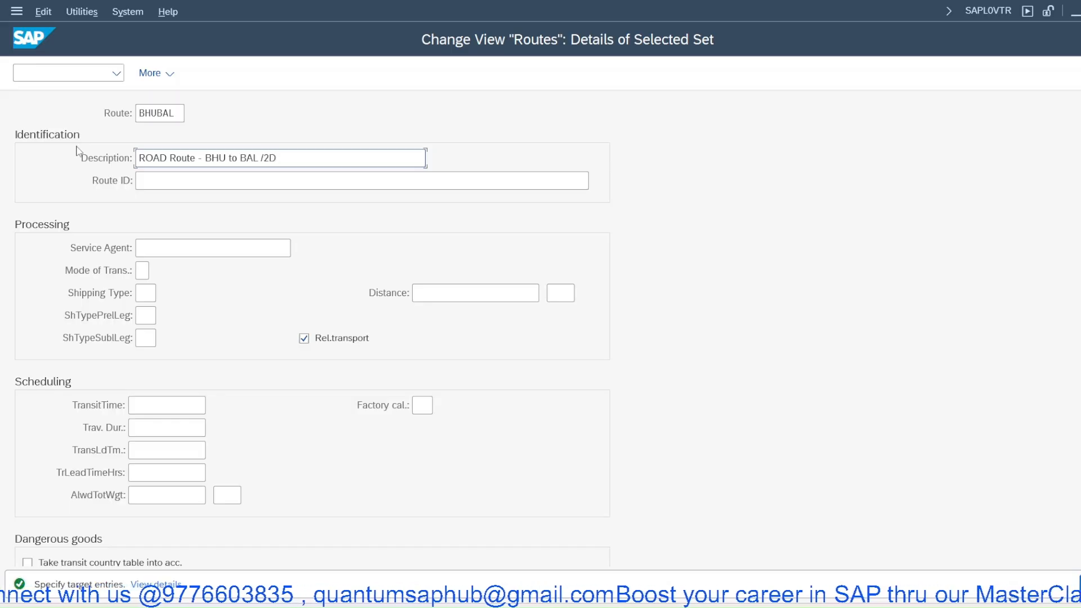
type("PP")
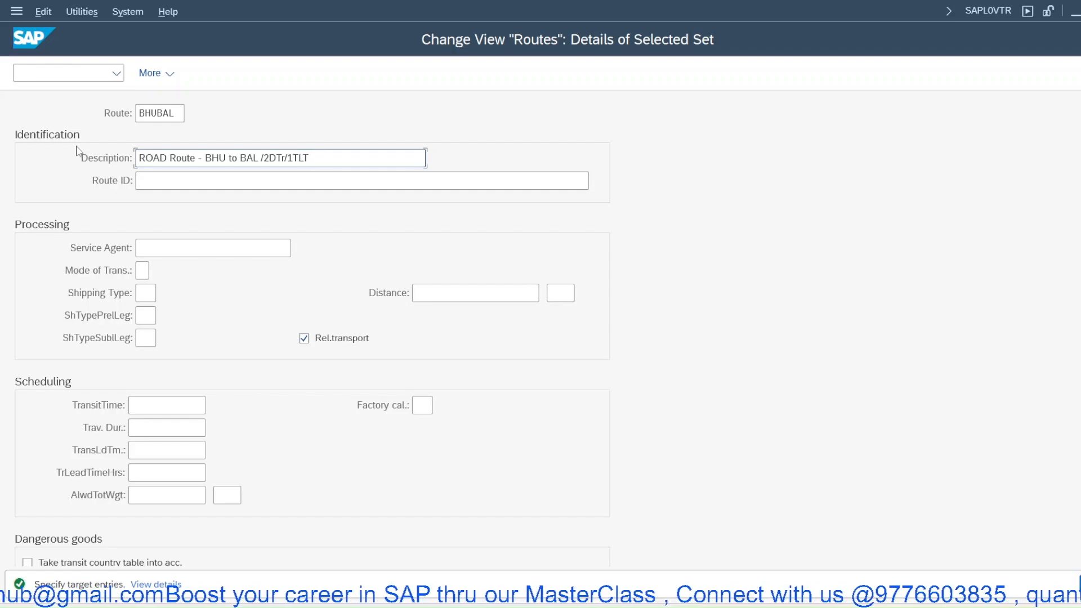
key("Return")
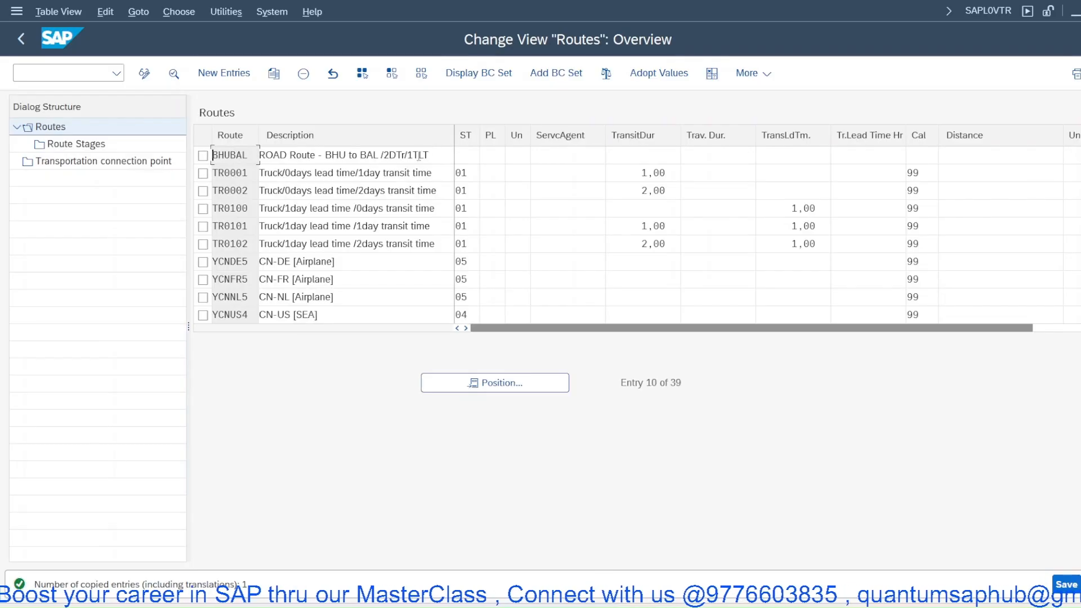
- Open route BHUBAL's details and browse the mode of transport value list without choosing an entry
double_click(350, 155)
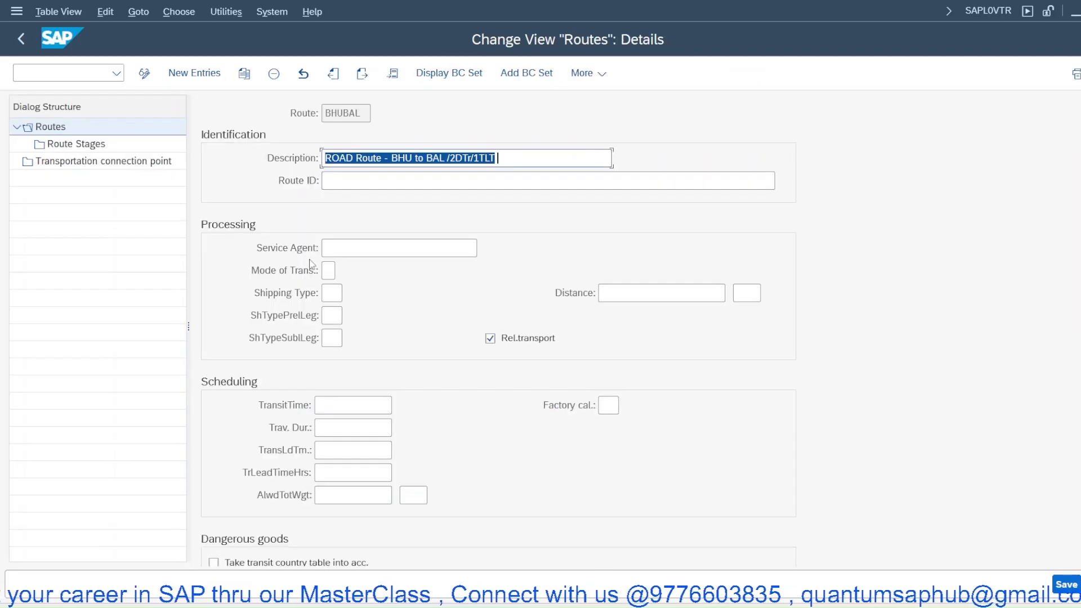
left_click(329, 271)
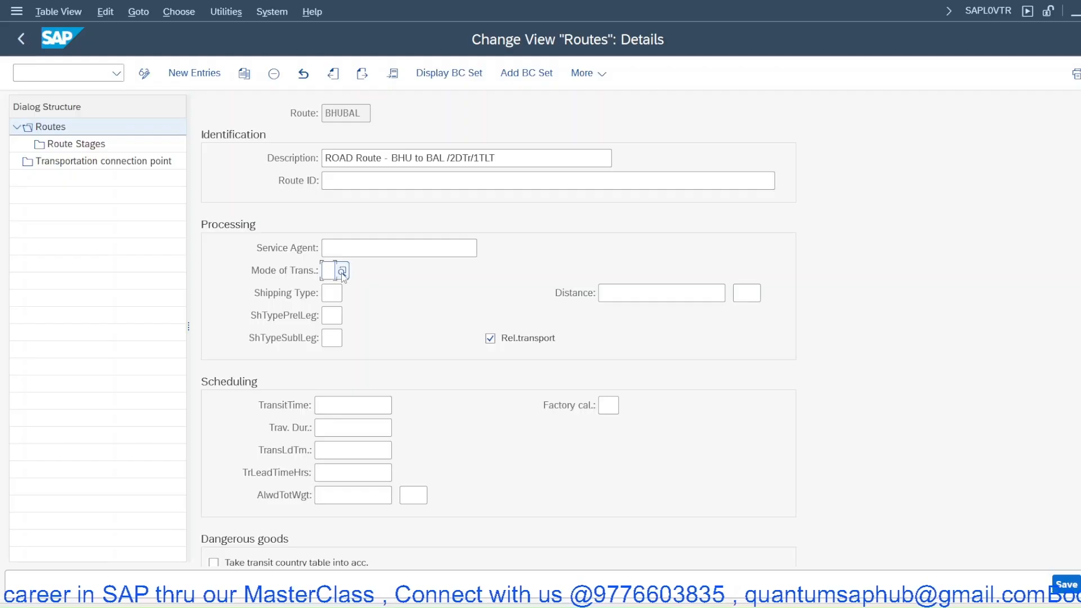
left_click(341, 272)
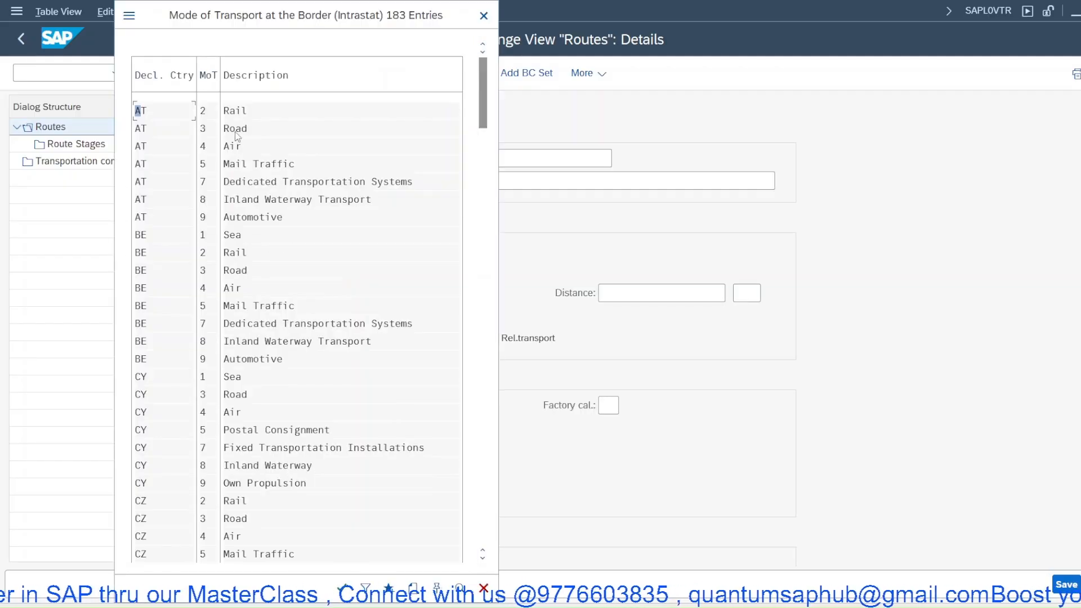
left_click(237, 129)
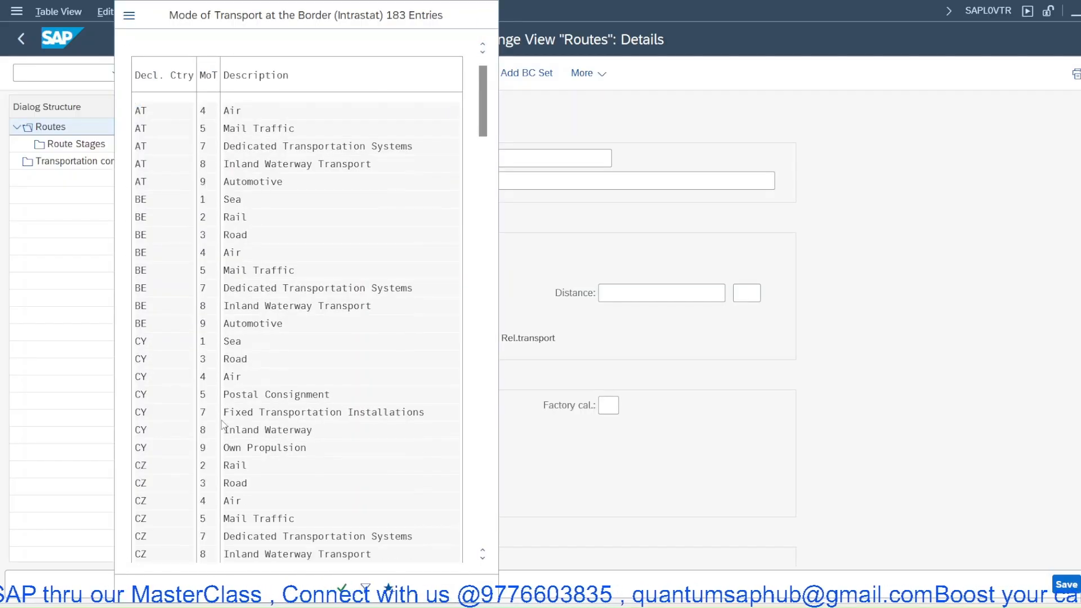
scroll(223, 425, "down", 2)
scroll(246, 446, "down", 3)
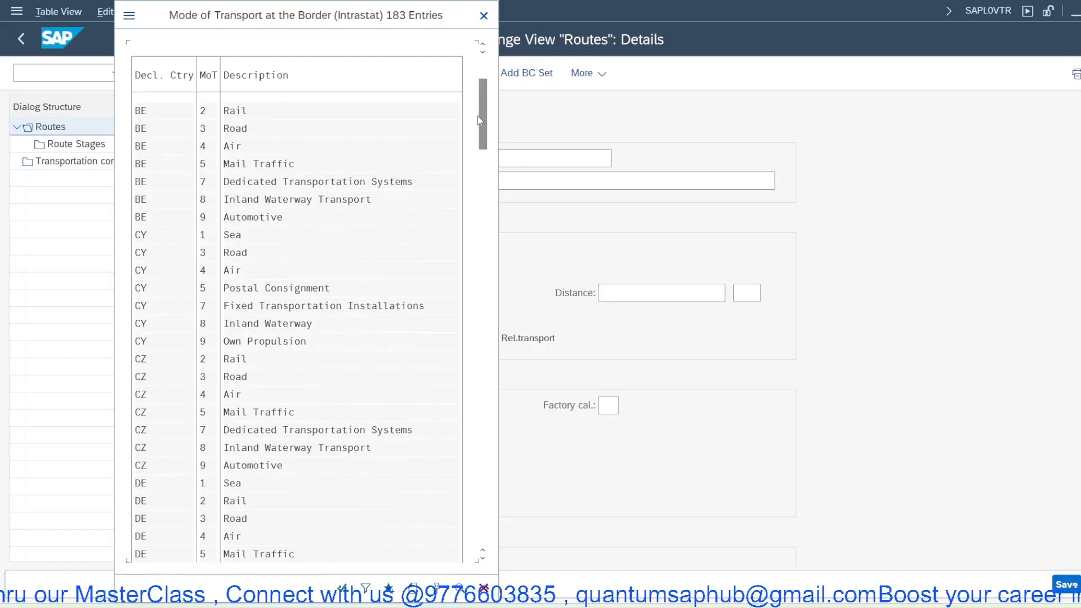
left_click_drag(480, 167, 487, 334)
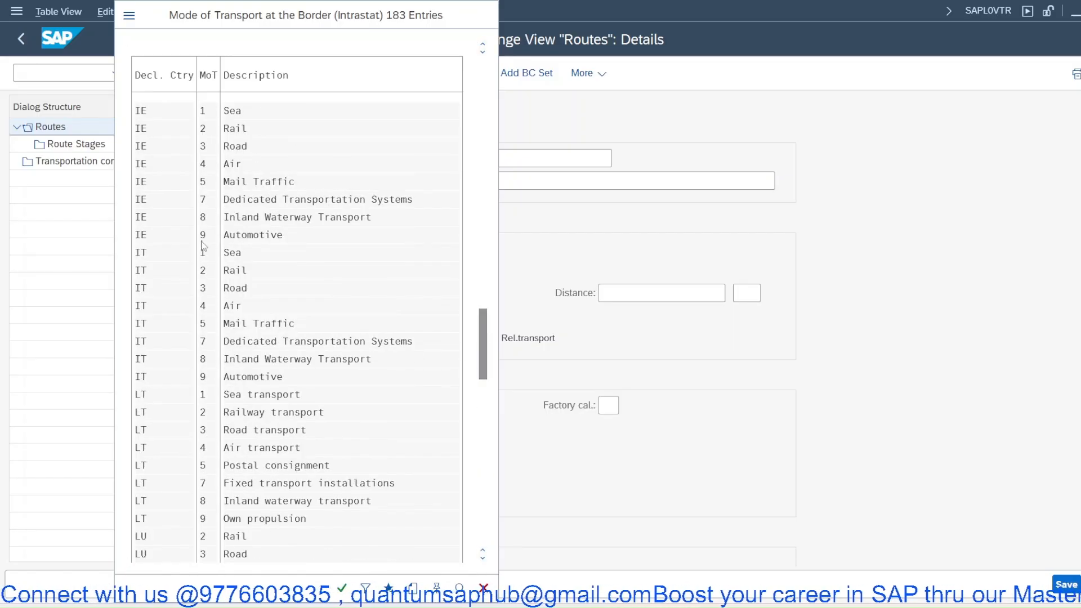
scroll(203, 246, "up", 3)
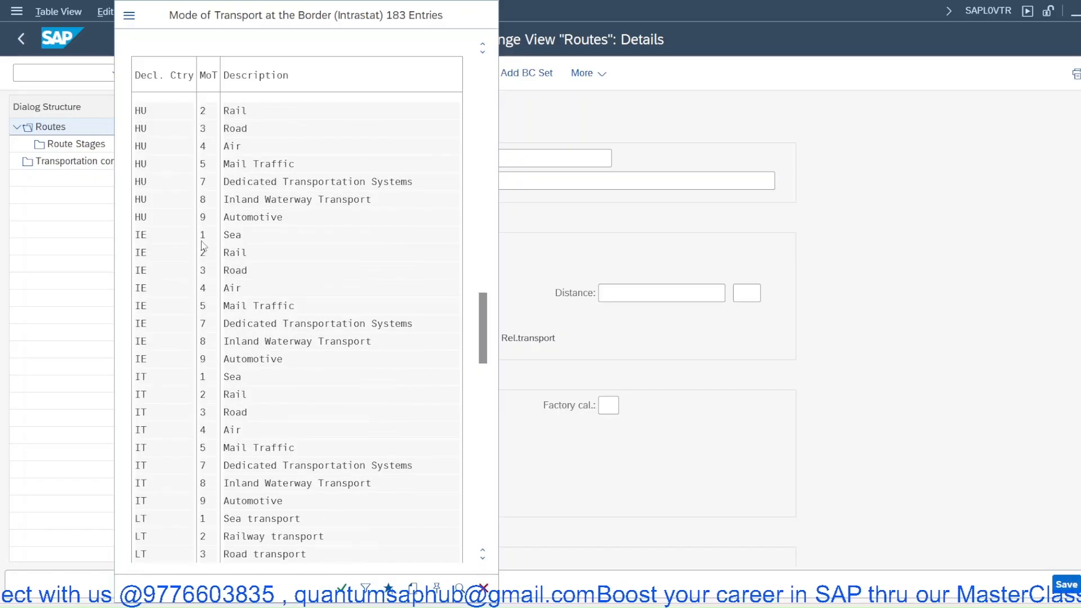
scroll(202, 246, "down", 5)
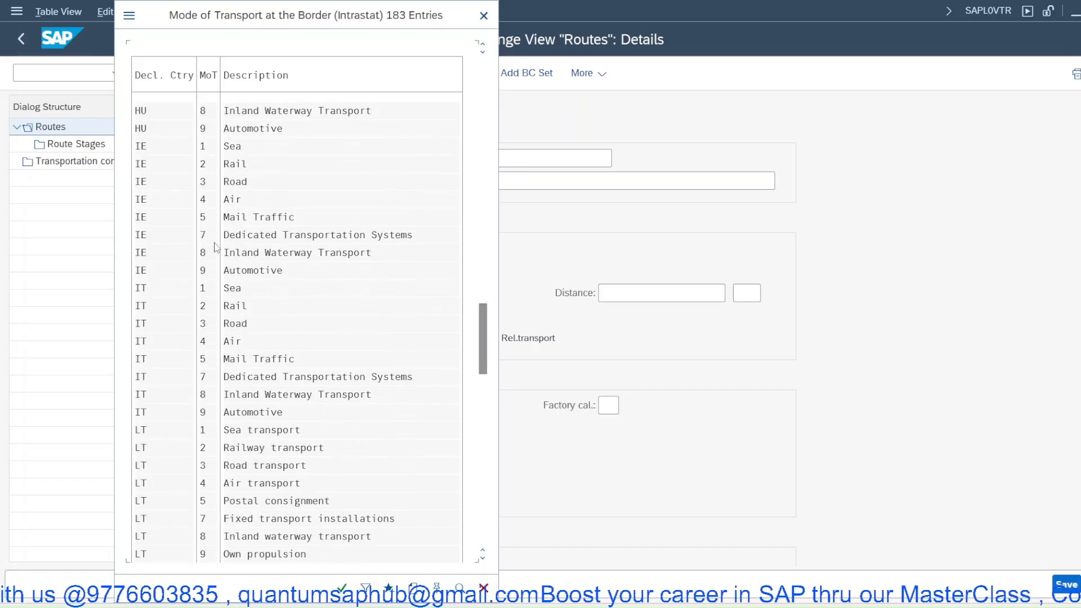
scroll(242, 220, "up", 2)
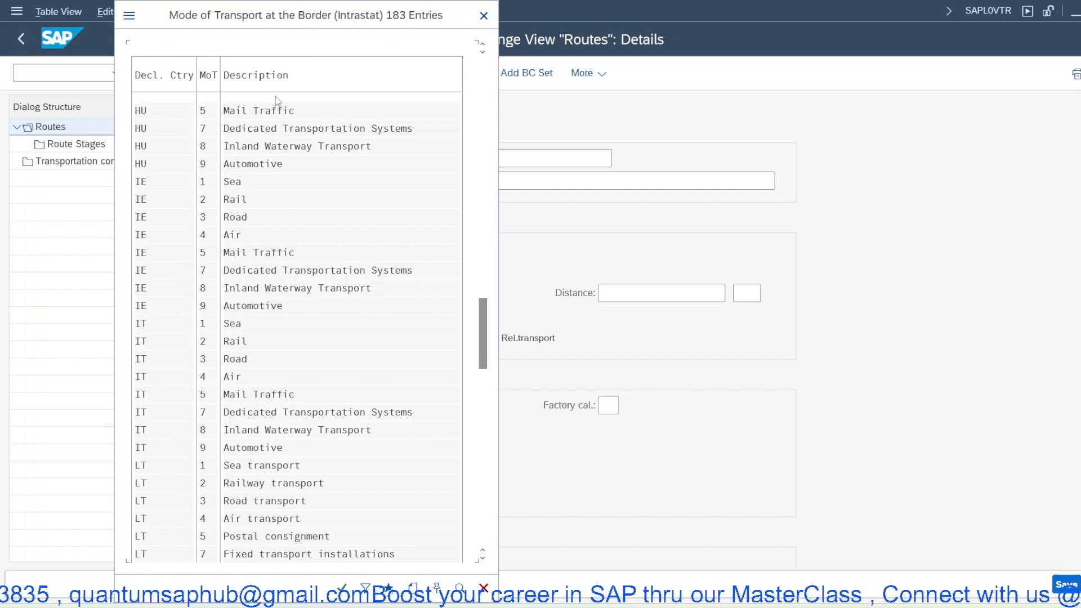
left_click(484, 16)
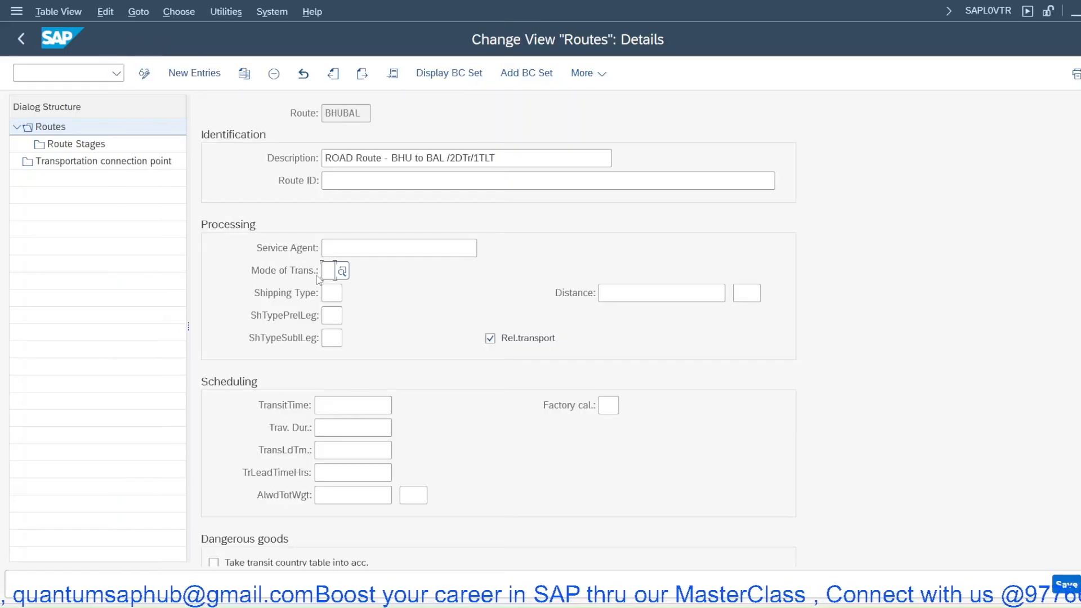
- Set the route's shipping type to 01 Road
left_click(332, 293)
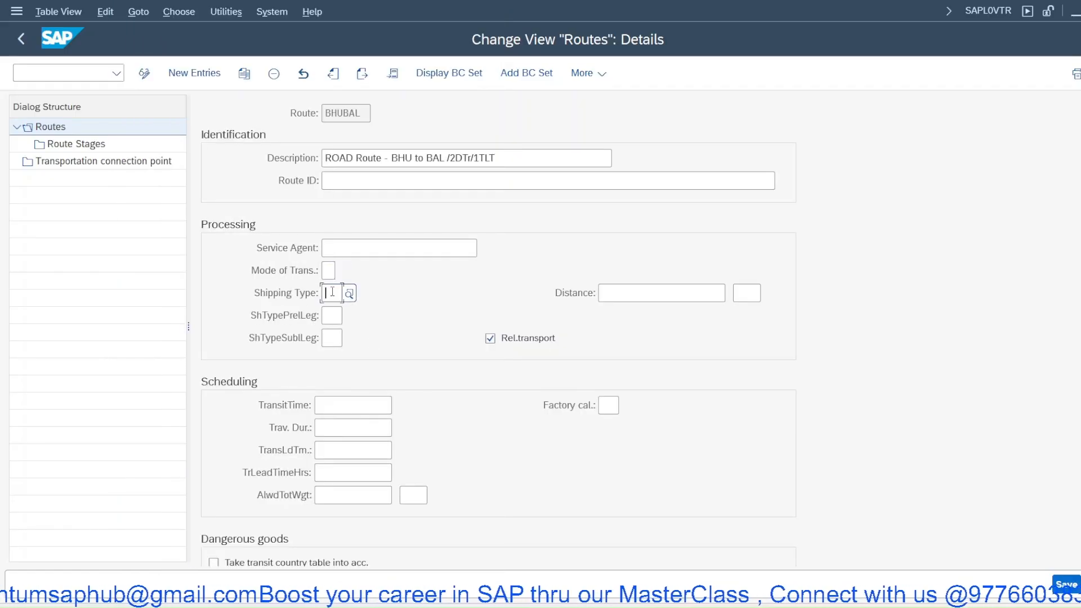
left_click(349, 293)
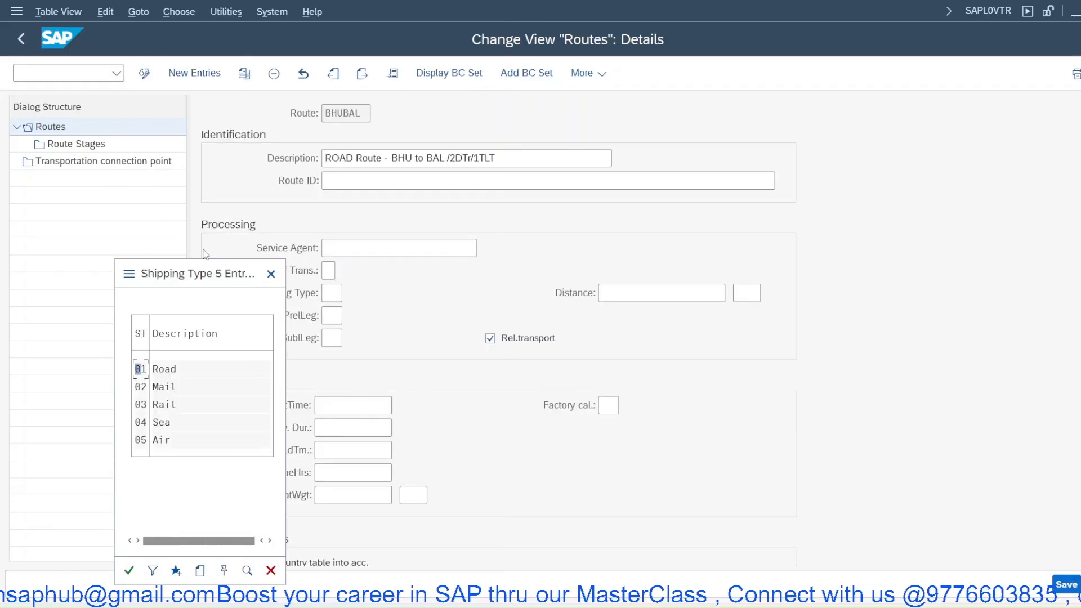
double_click(159, 373)
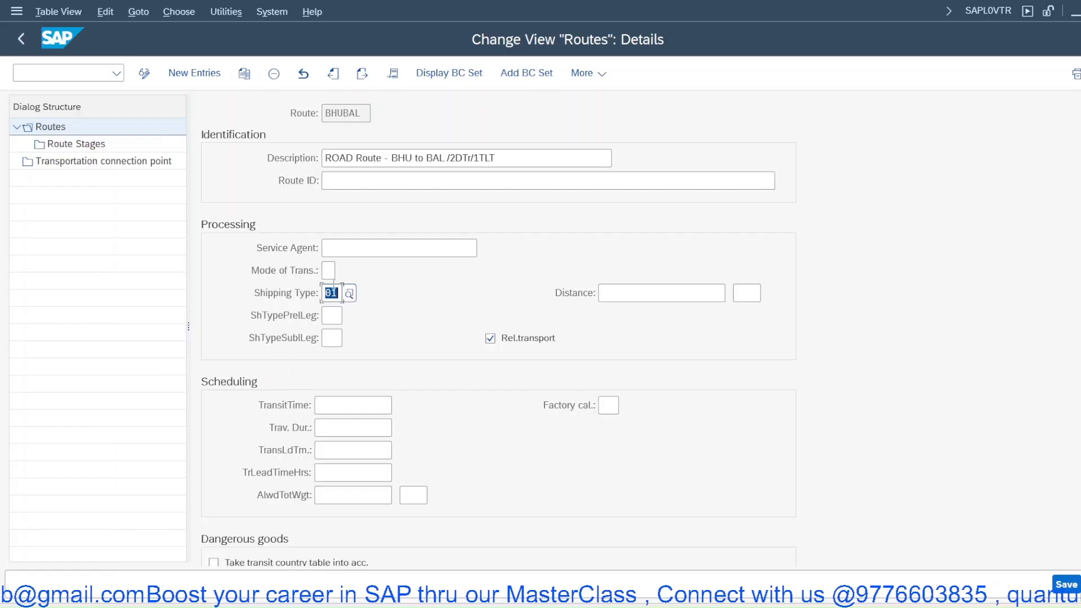
left_click(329, 270)
left_click(342, 274)
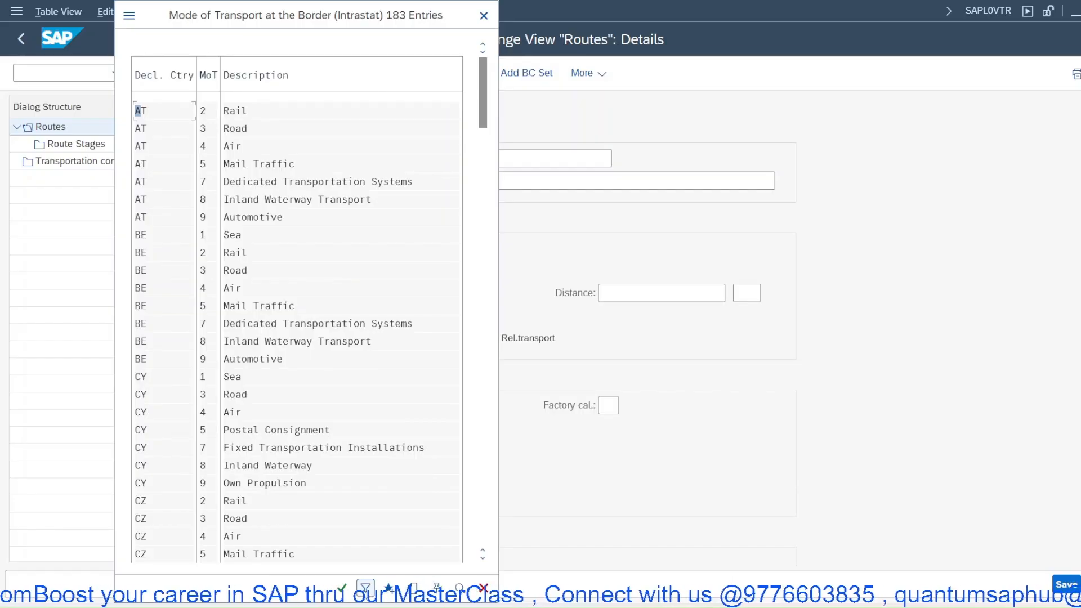
left_click(365, 588)
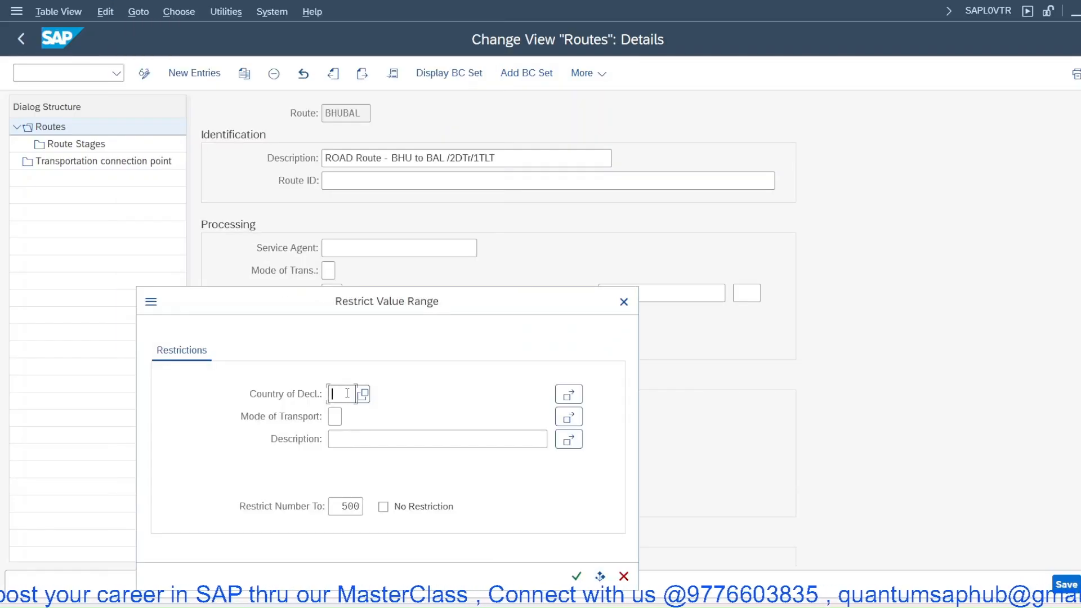
left_click(363, 394)
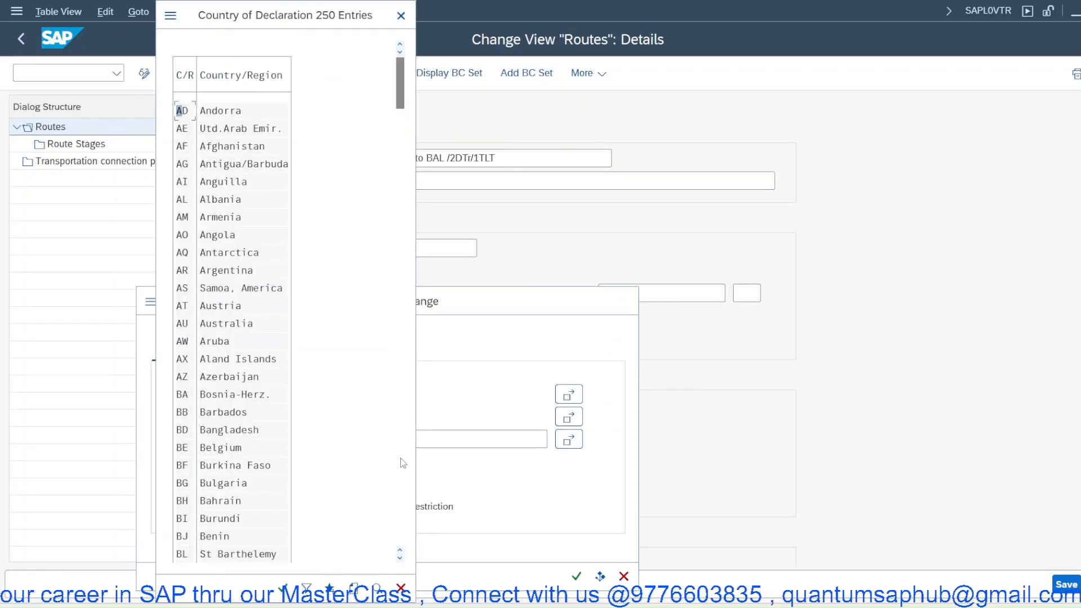
scroll(212, 426, "down", 1)
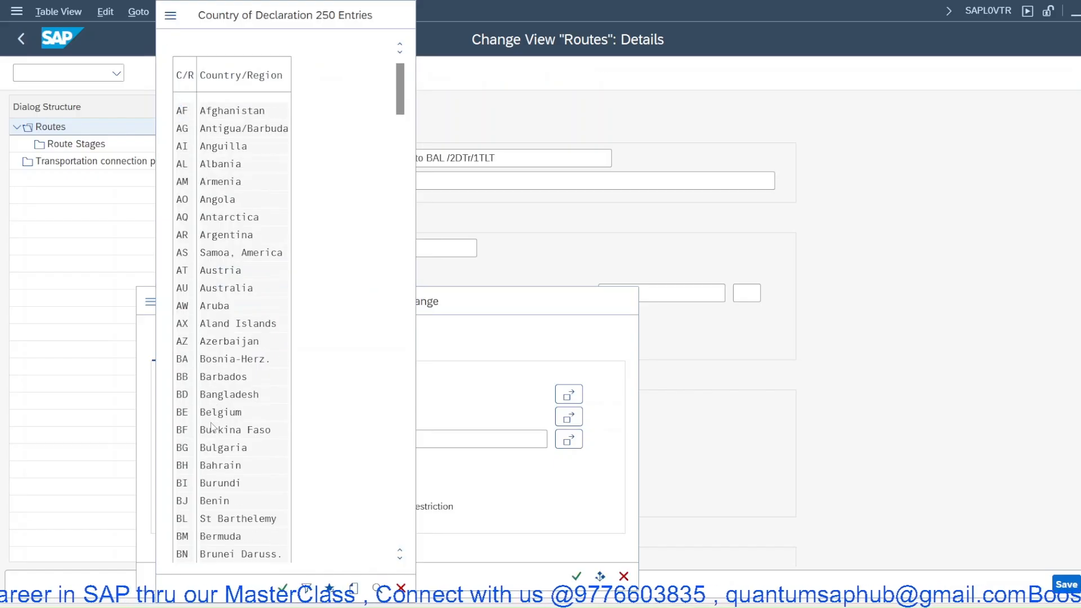
scroll(212, 426, "down", 3)
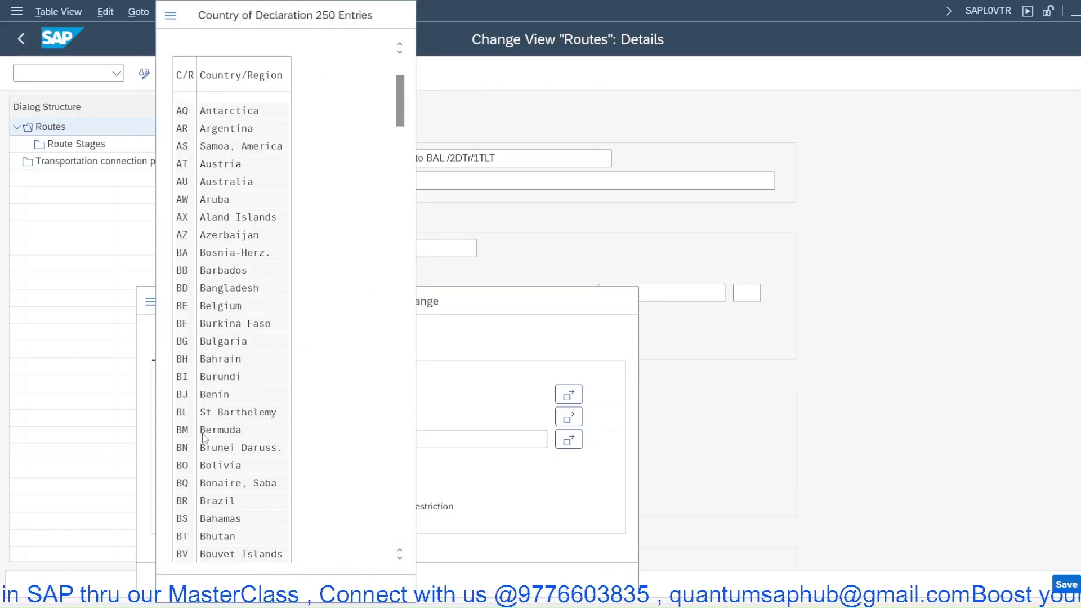
scroll(204, 438, "down", 2)
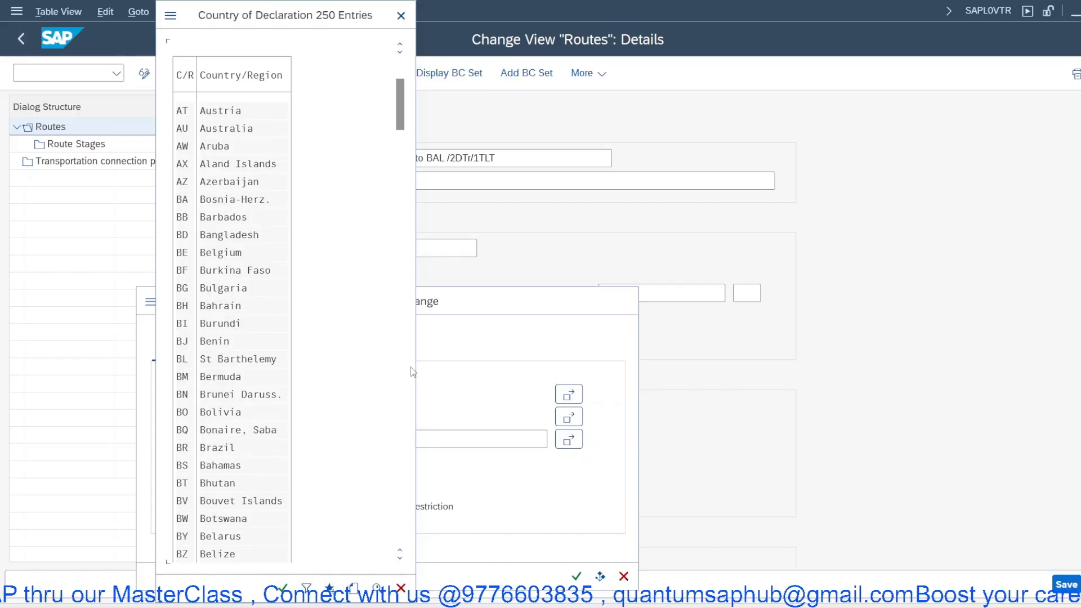
left_click_drag(400, 124, 403, 297)
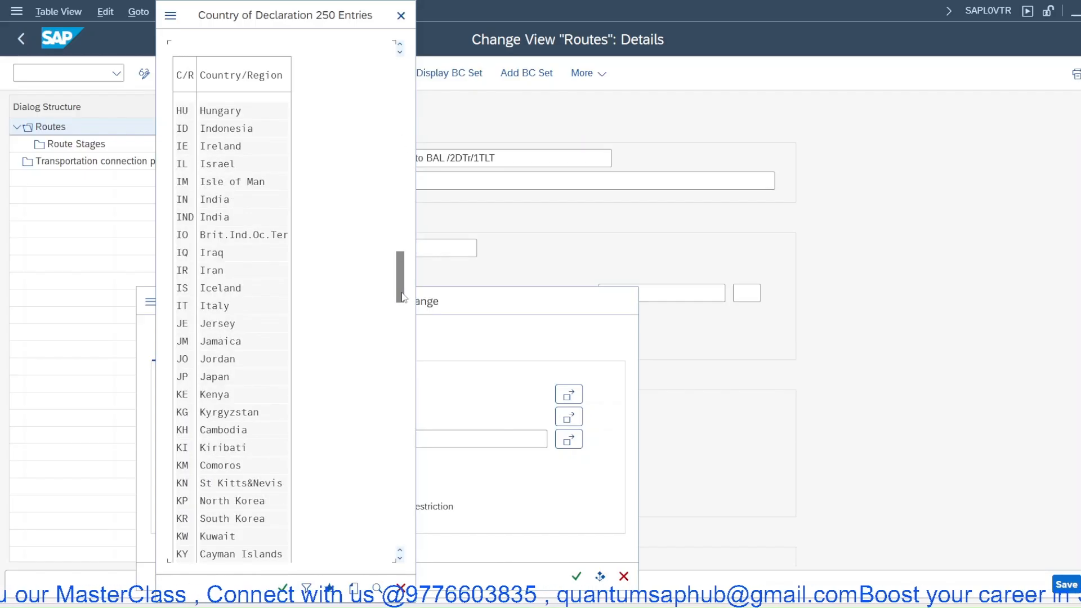
scroll(228, 252, "up", 1)
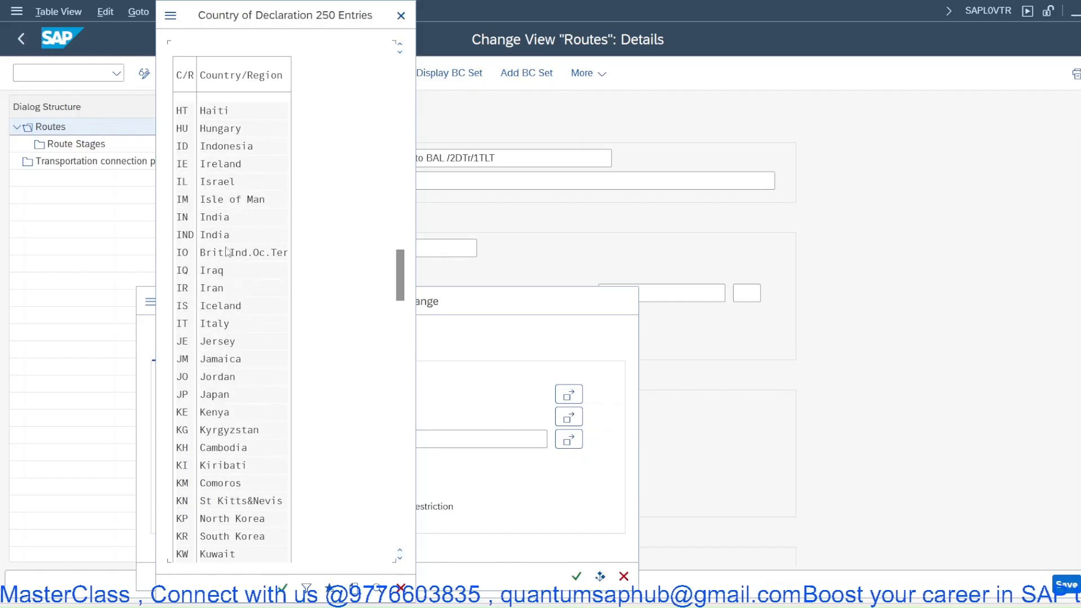
left_click(214, 218)
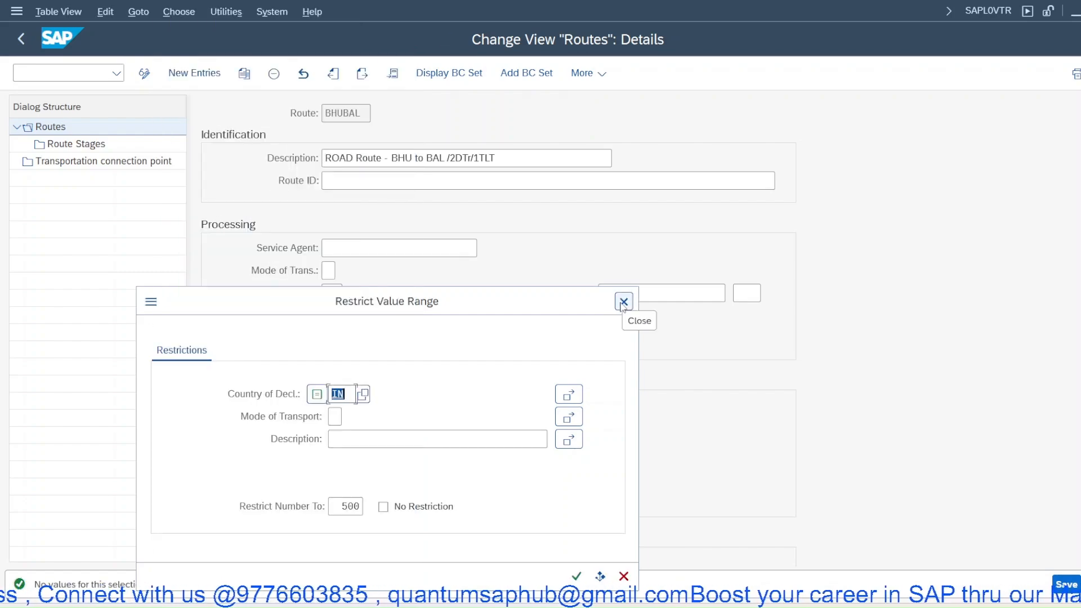
left_click(623, 302)
- Enter the route's transit time 2, transportation lead time 1 and distance 200
left_click(330, 408)
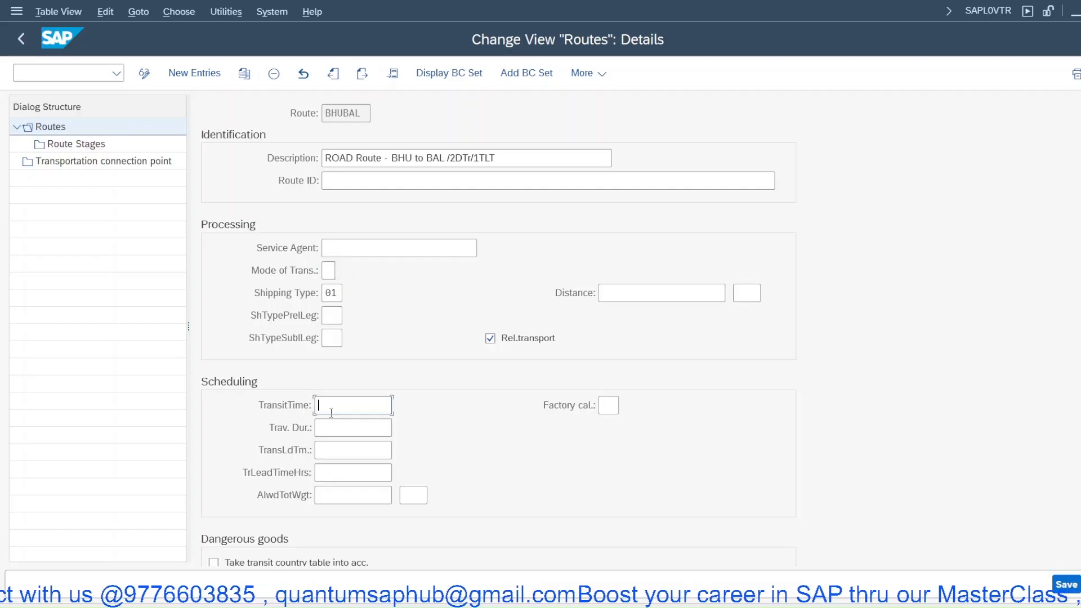
left_click(330, 453)
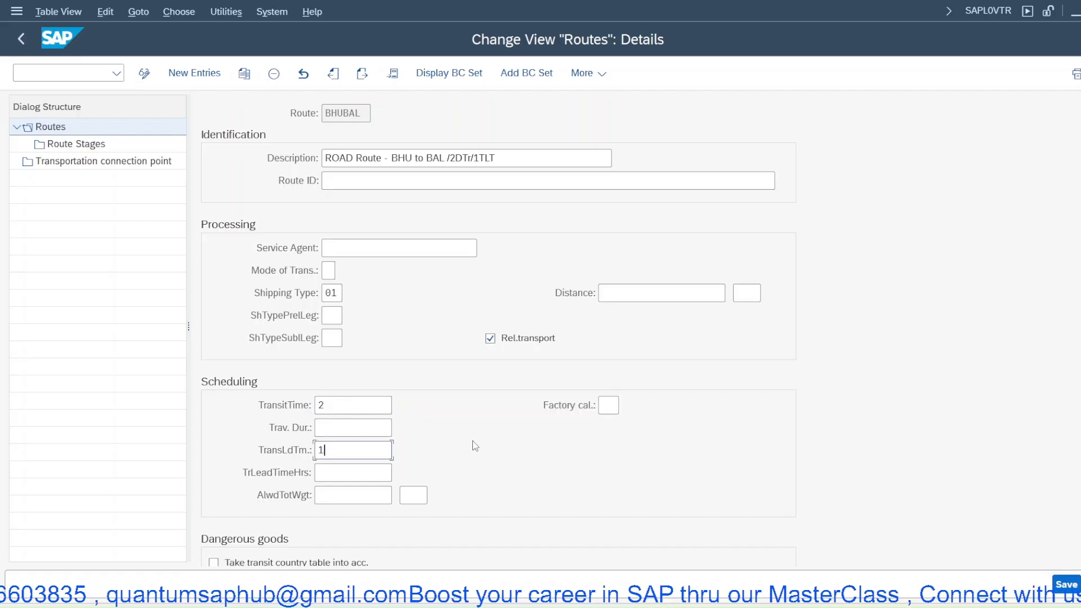
left_click(626, 294)
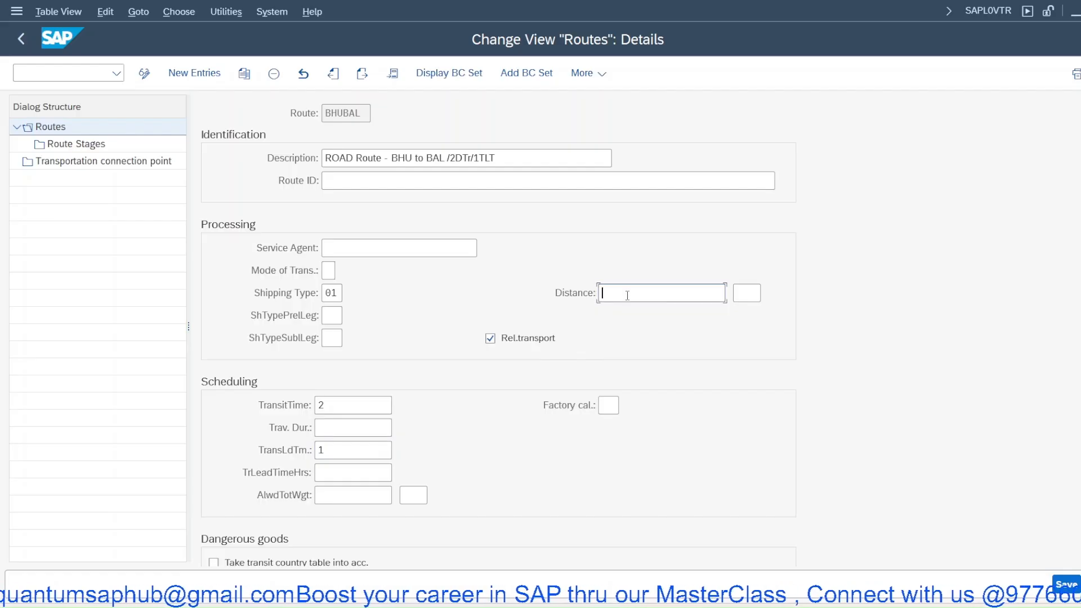
type("200")
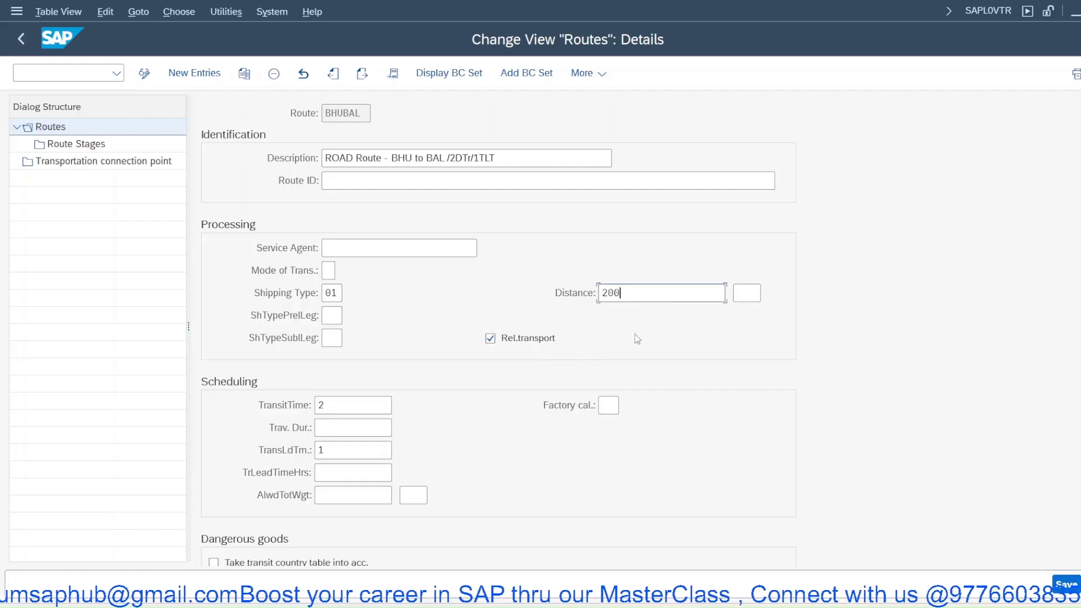
- Browse the factory calendar value list and close it without choosing an entry
left_click(617, 407)
left_click(624, 407)
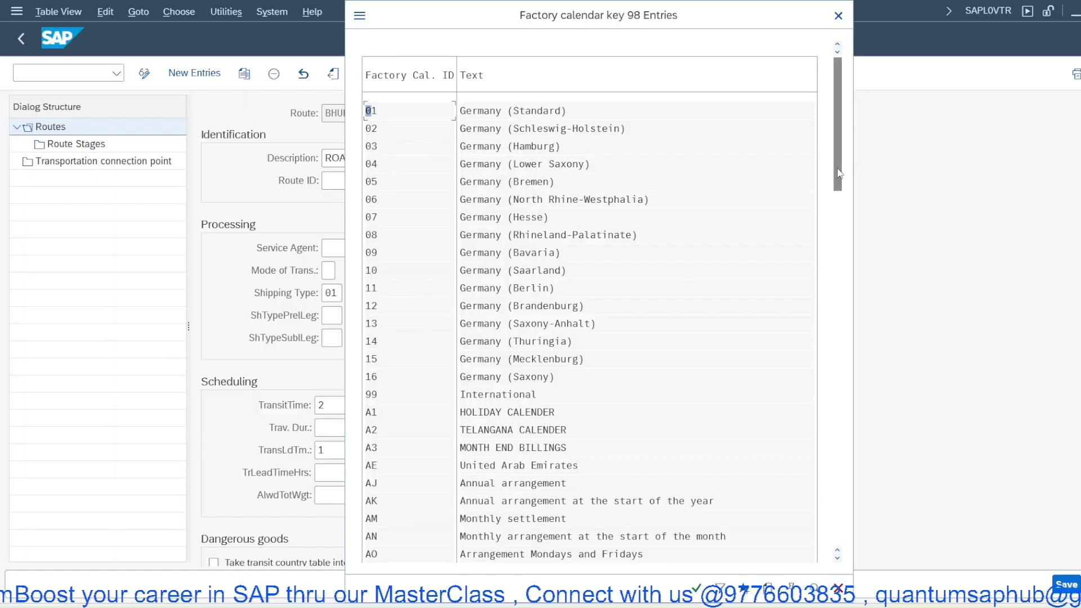
left_click_drag(837, 172, 827, 324)
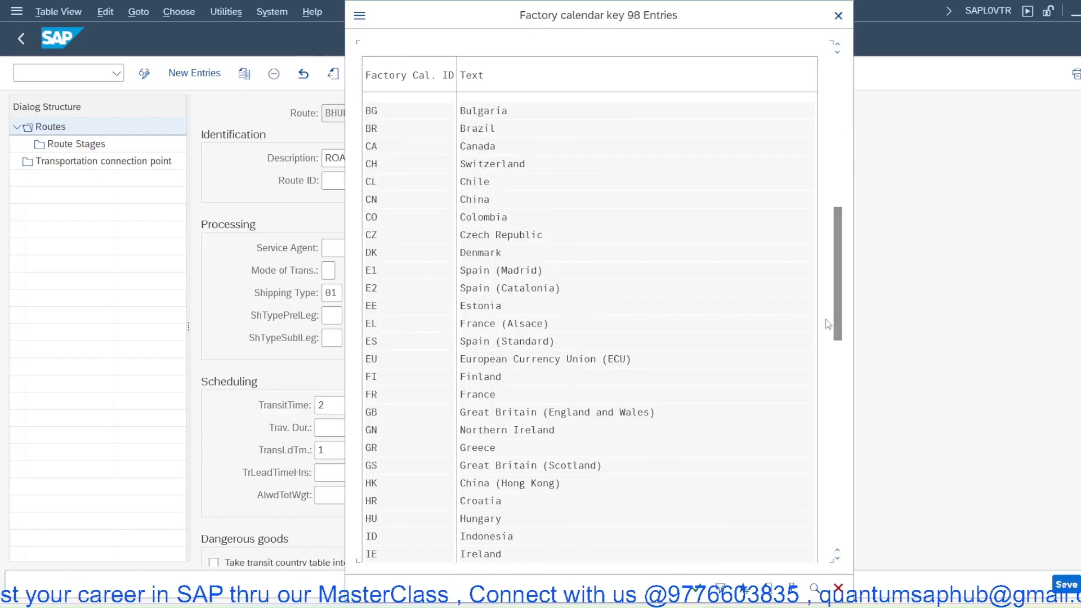
key("Escape")
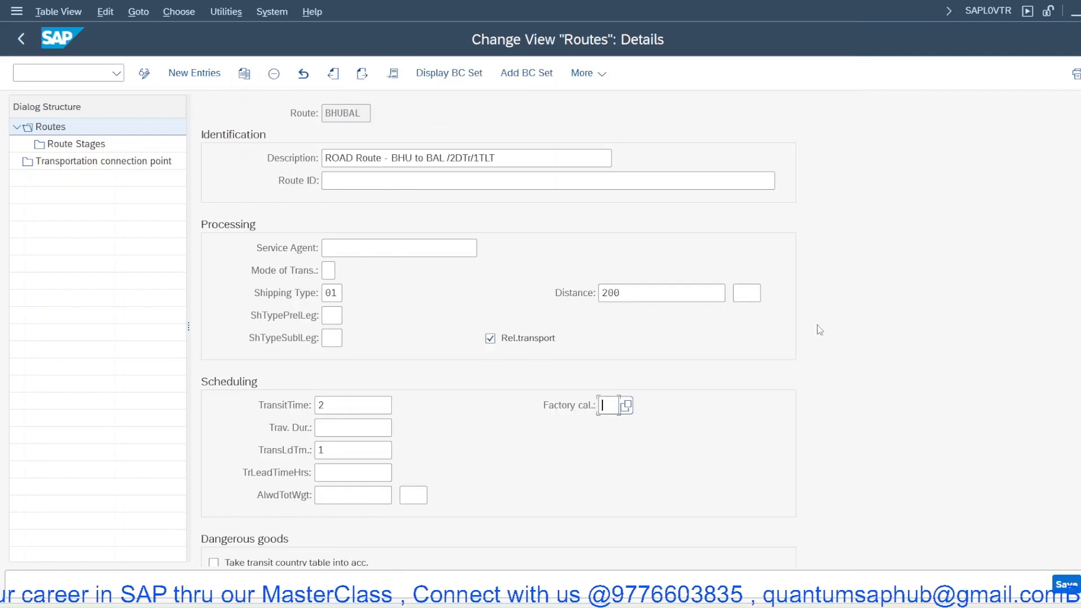
- Set the distance unit to KM and save the route under the customizing request
scroll(385, 509, "down", 1)
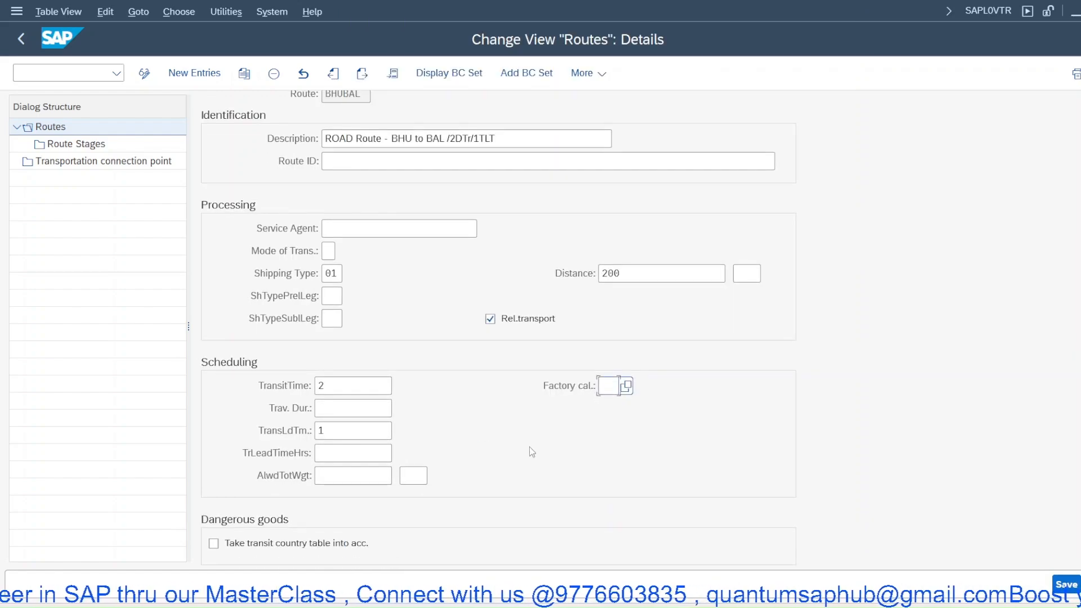
left_click(1060, 585)
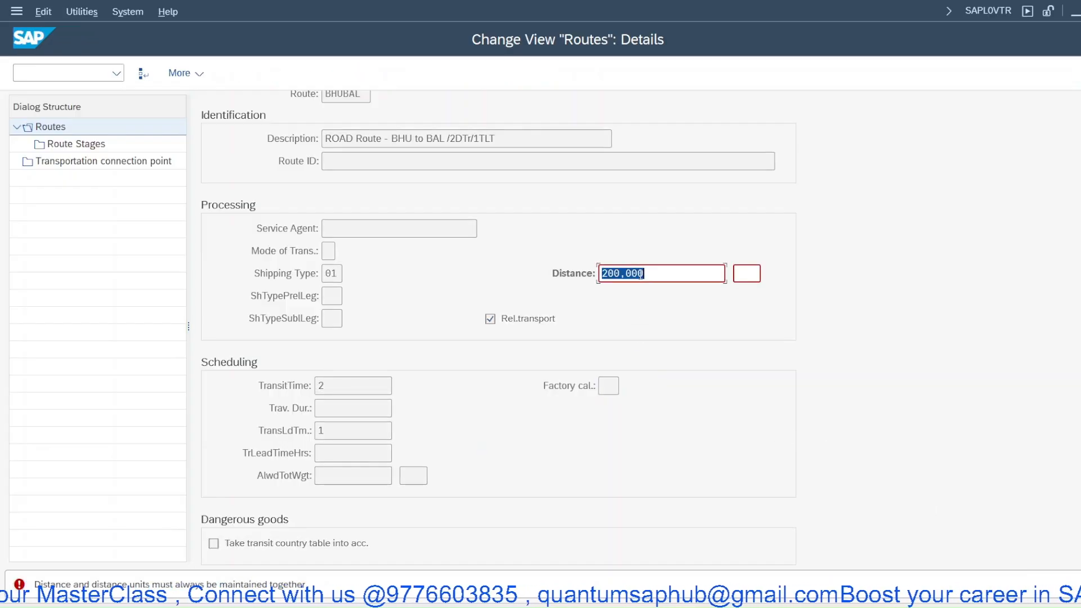
left_click(752, 273)
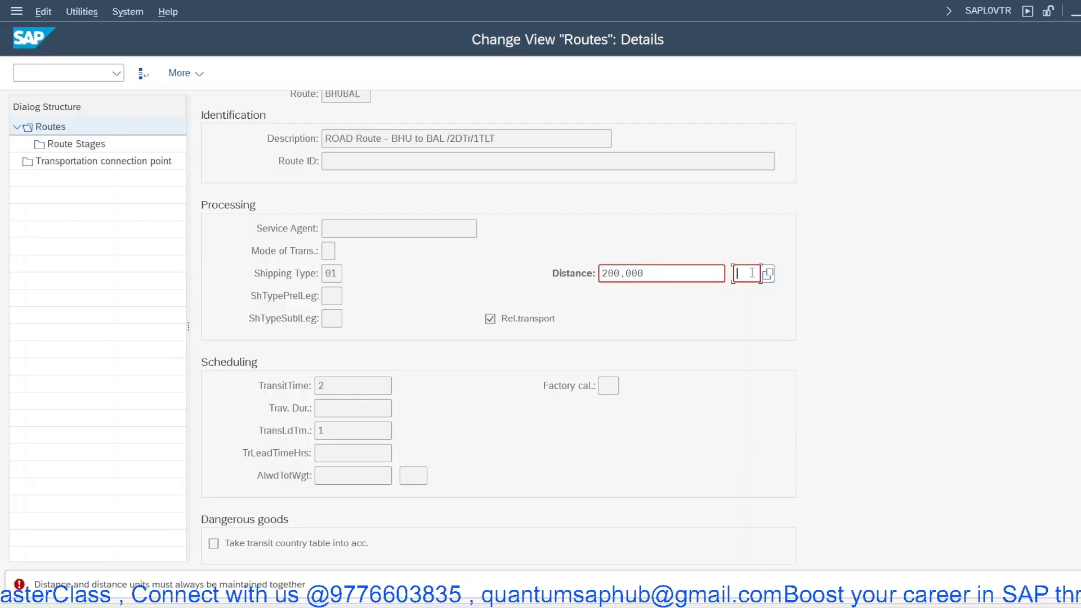
key("ctrl+s")
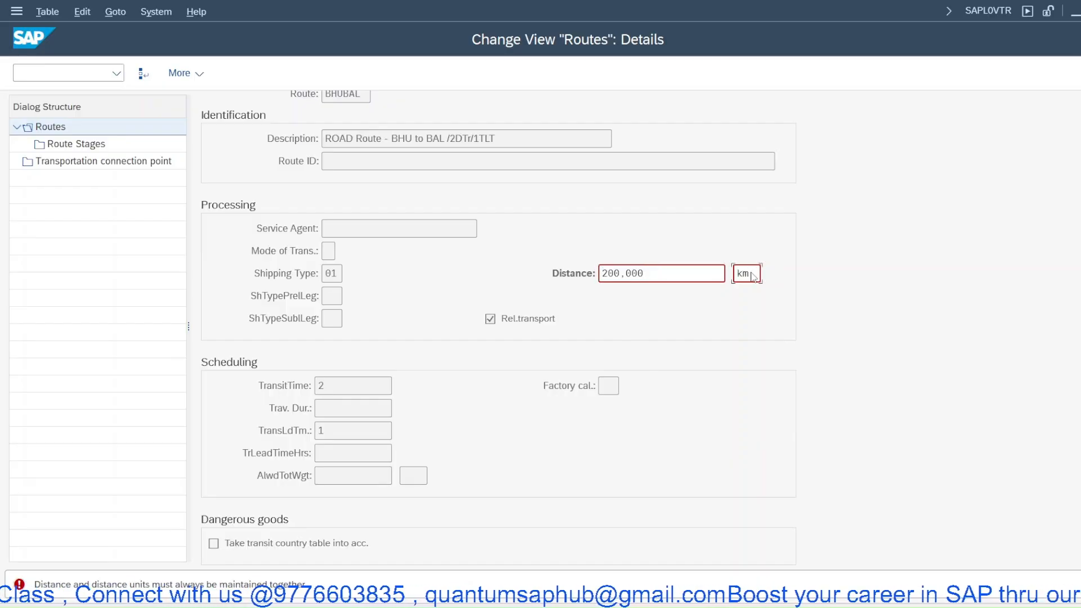
left_click(378, 327)
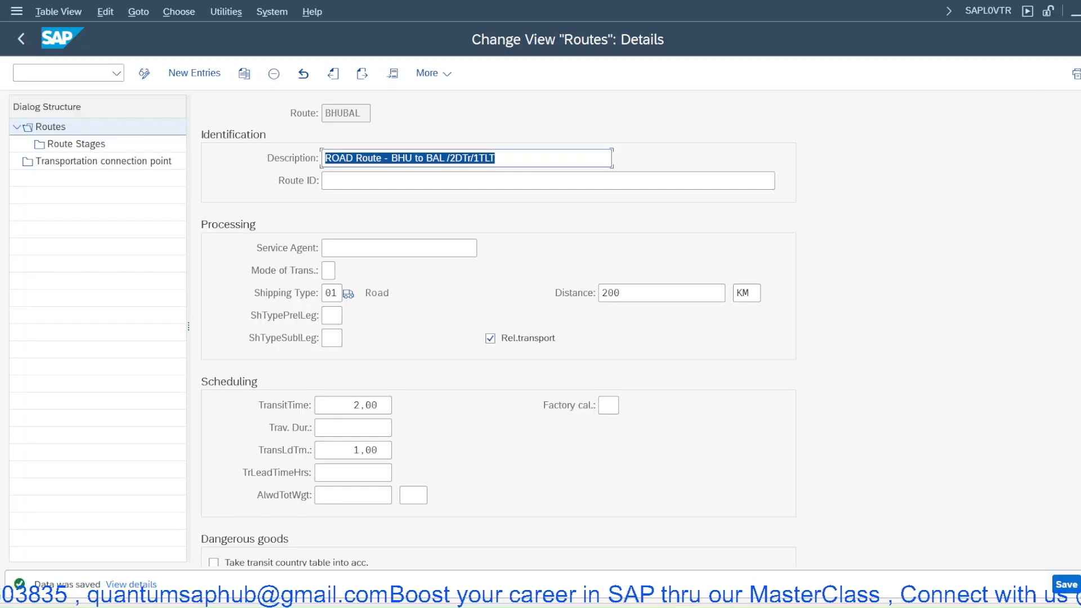
- Return to the IMG and open Define Transportation Zones under Route Determination
left_click(1076, 73)
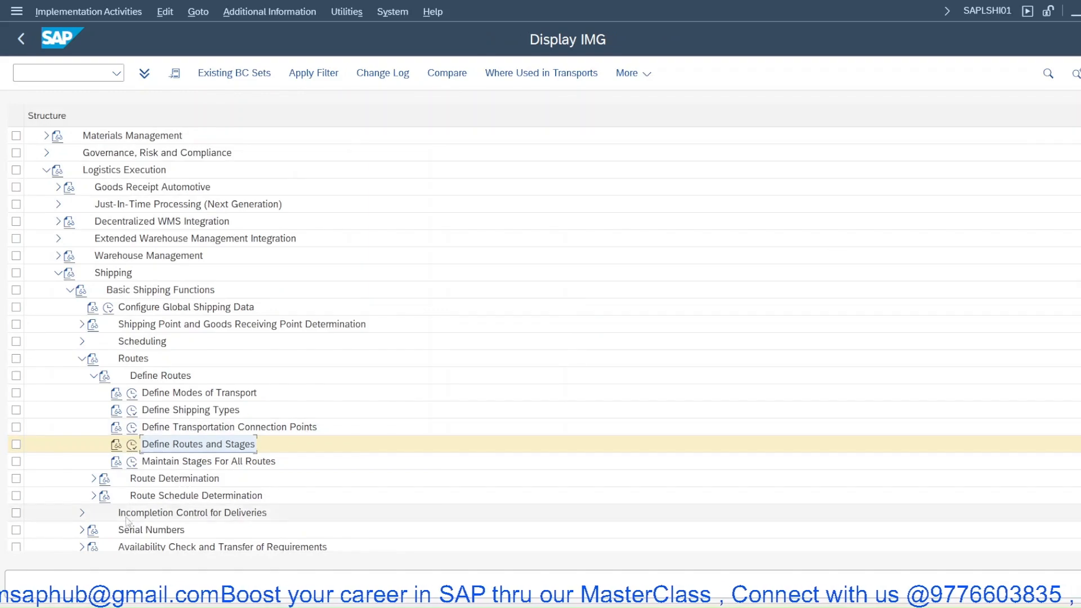
left_click(94, 479)
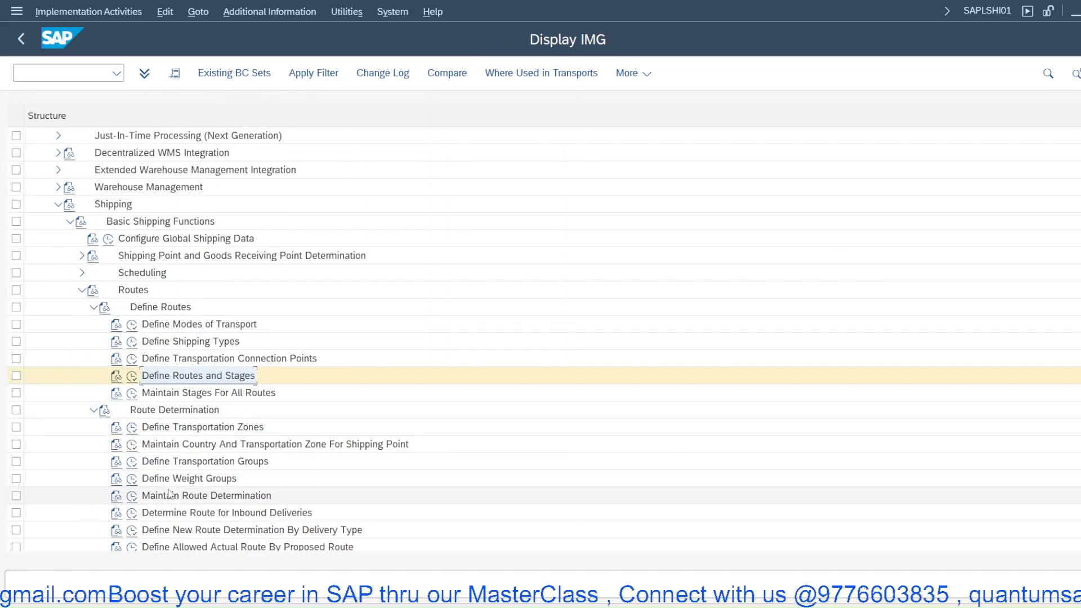
left_click(132, 429)
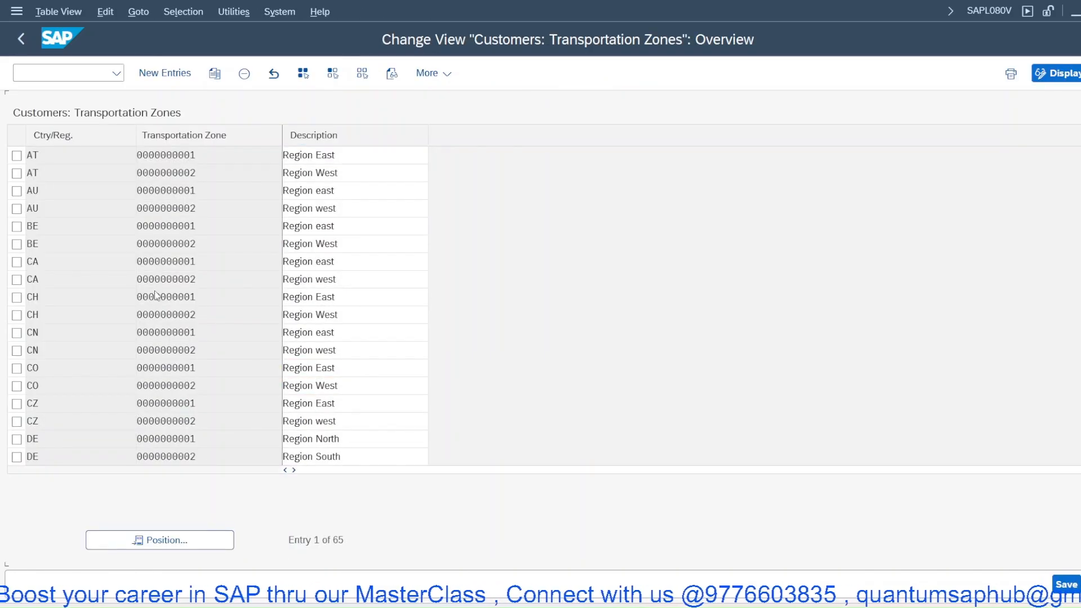
- Create transportation zone BHU00001 for country IN described as BHUBANESWARZONE1 and save it under the customizing request
scroll(121, 387, "down", 8)
scroll(121, 387, "down", 5)
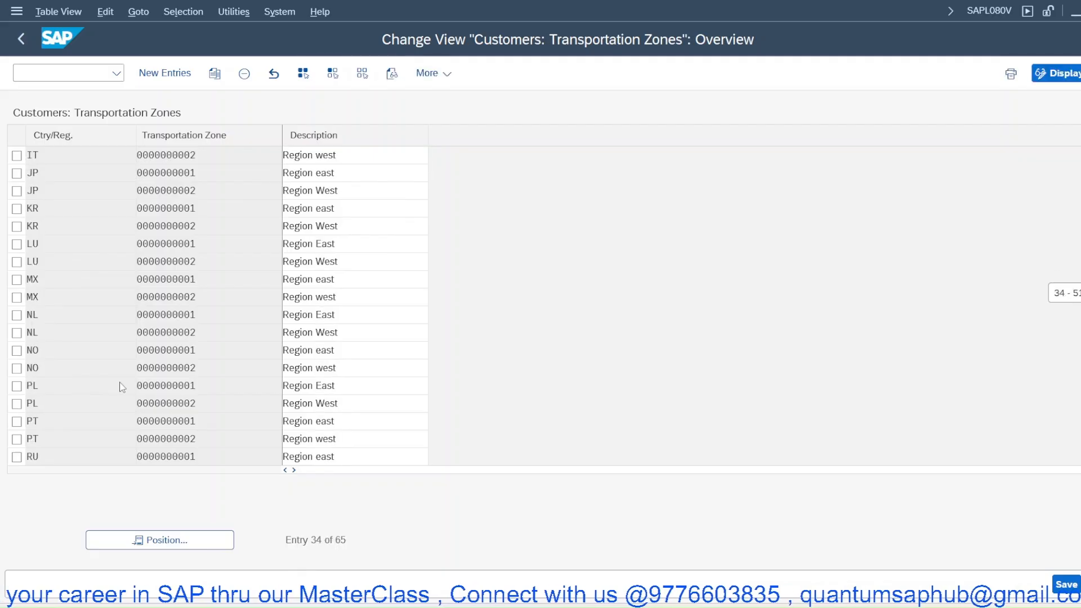
scroll(121, 388, "up", 1)
scroll(122, 388, "up", 4)
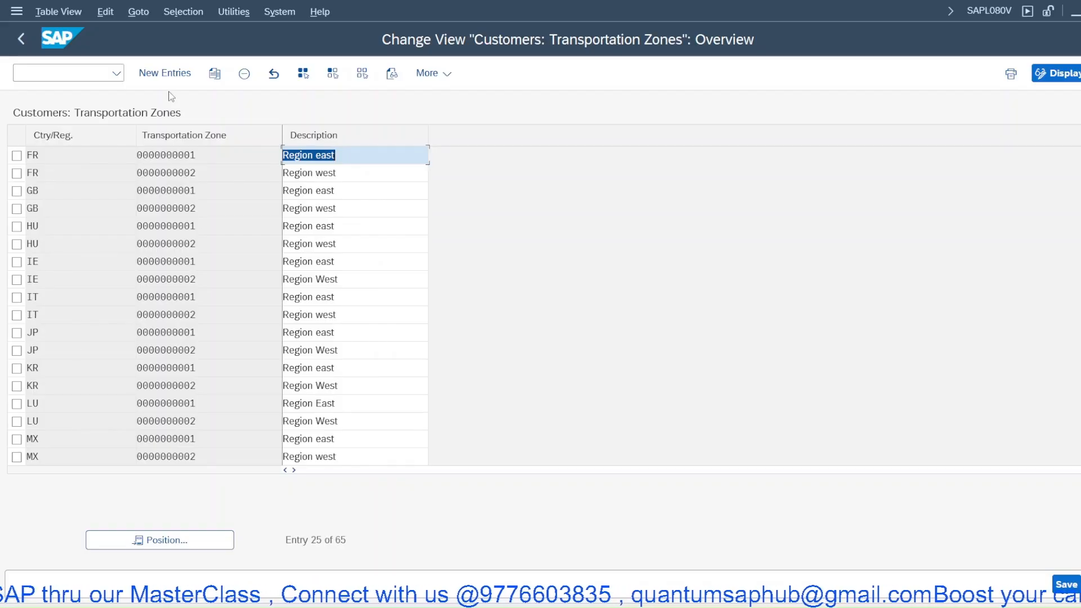
left_click(163, 73)
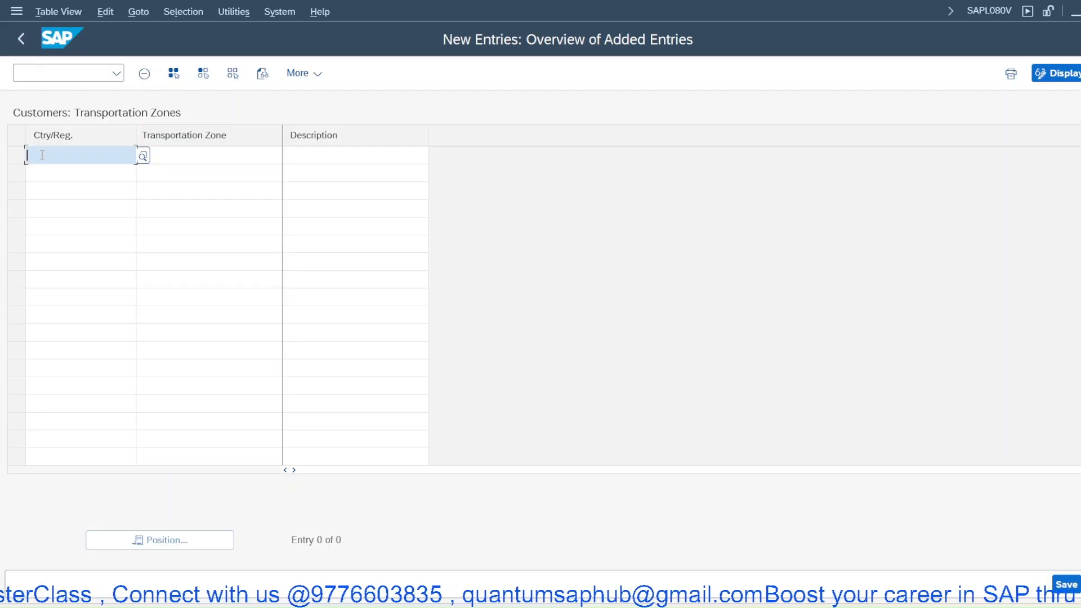
type("IN")
key("Tab")
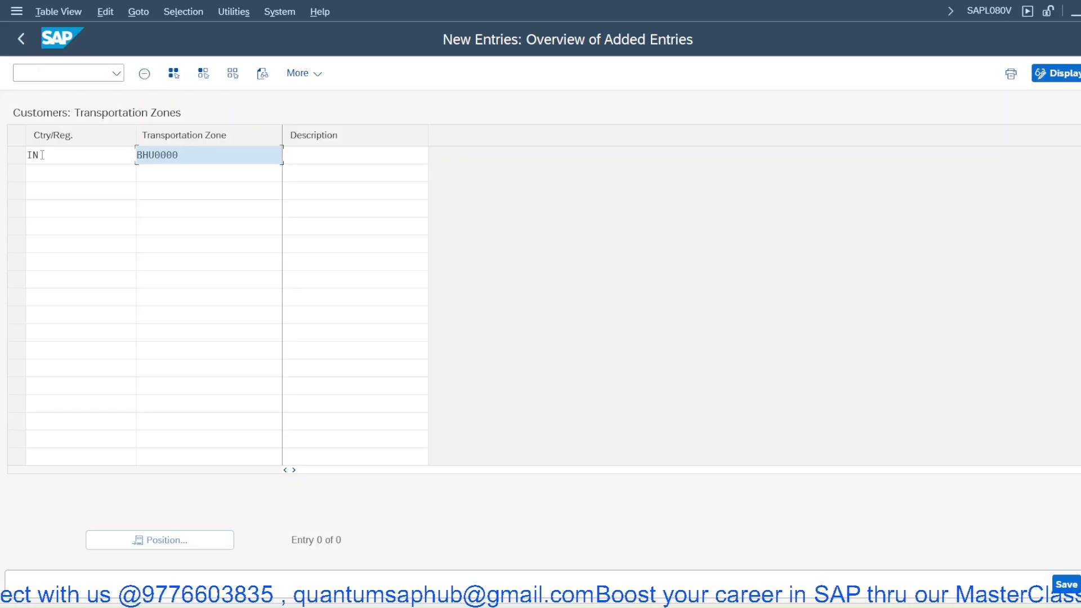
key("Tab")
type("BH")
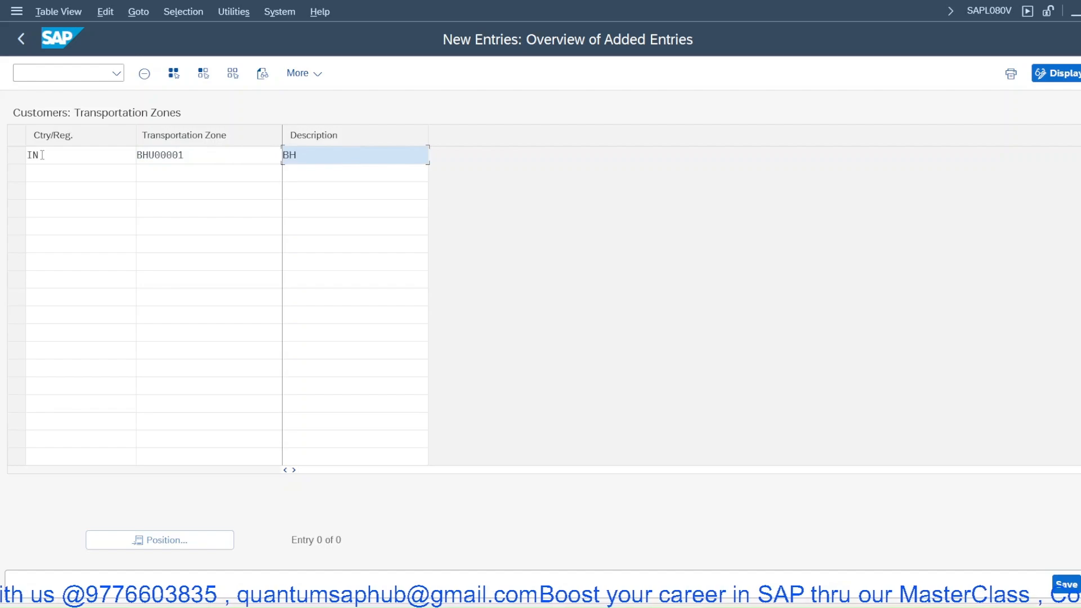
type("UBANESWAR")
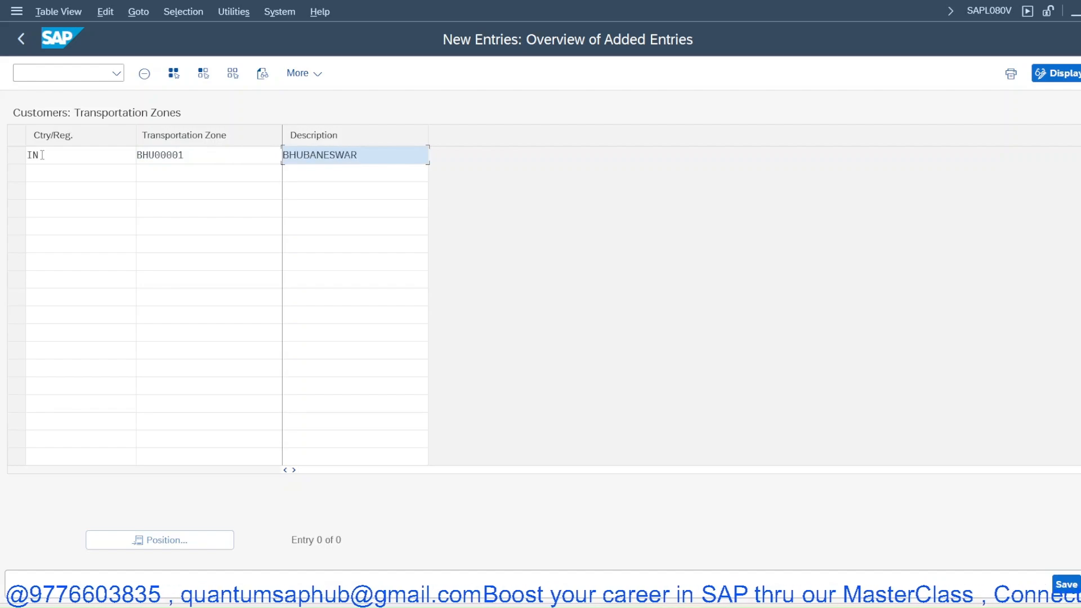
type("ZONE1")
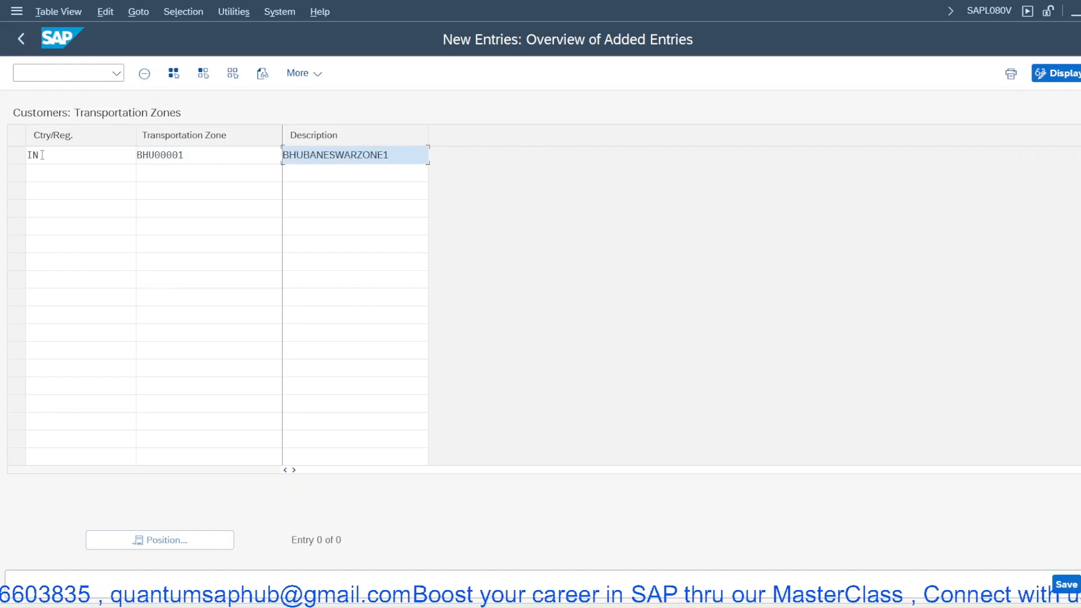
key("Return")
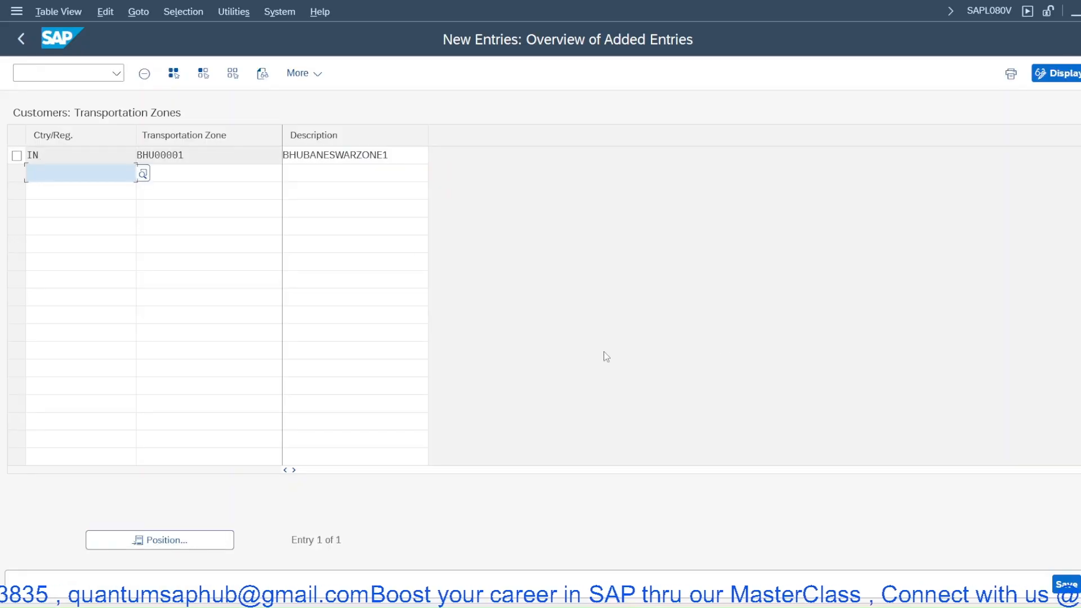
left_click(1066, 586)
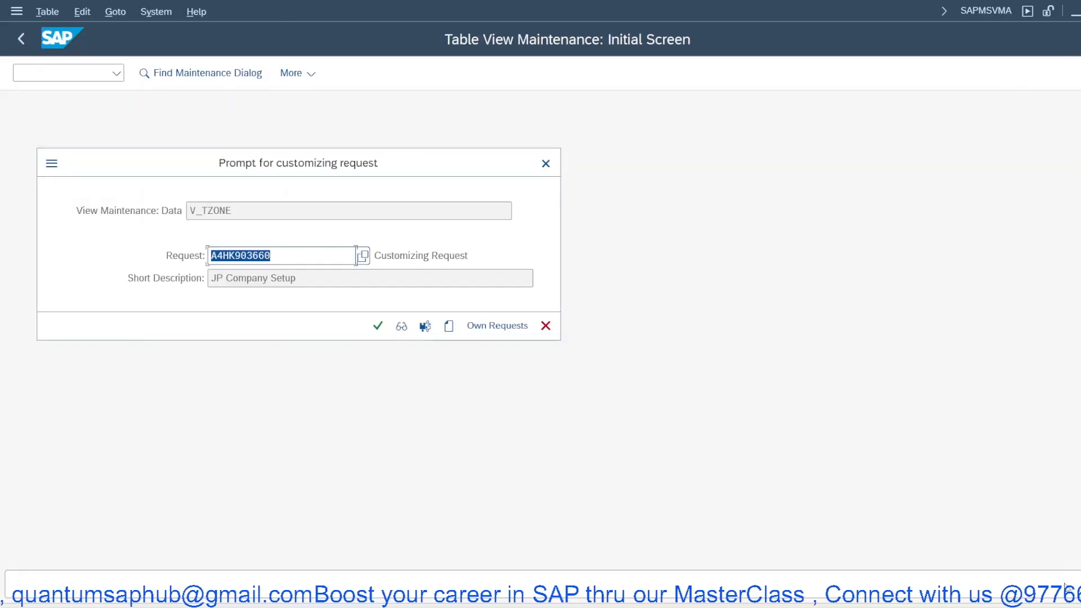
left_click(377, 327)
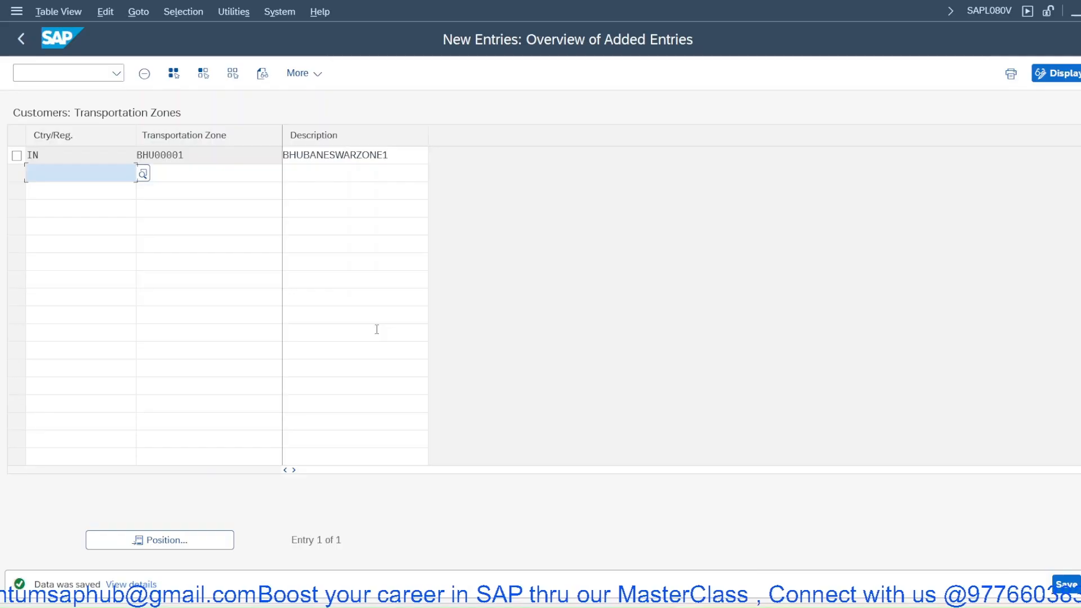
- Create transportation zone BAL00001 for country IN described as BALASOREZONE1 and save it
type("IN")
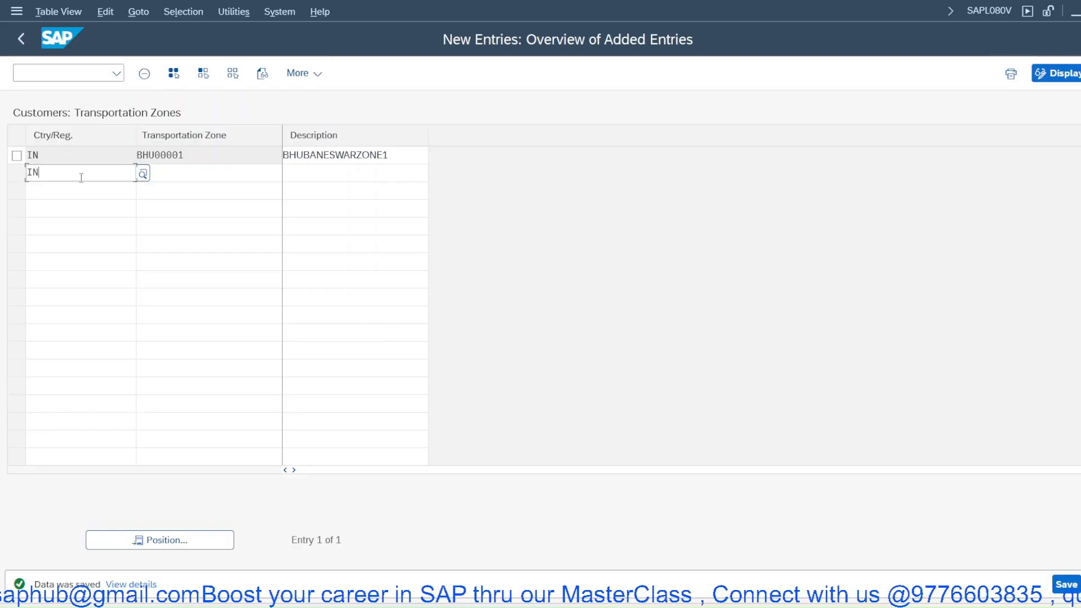
key("Tab")
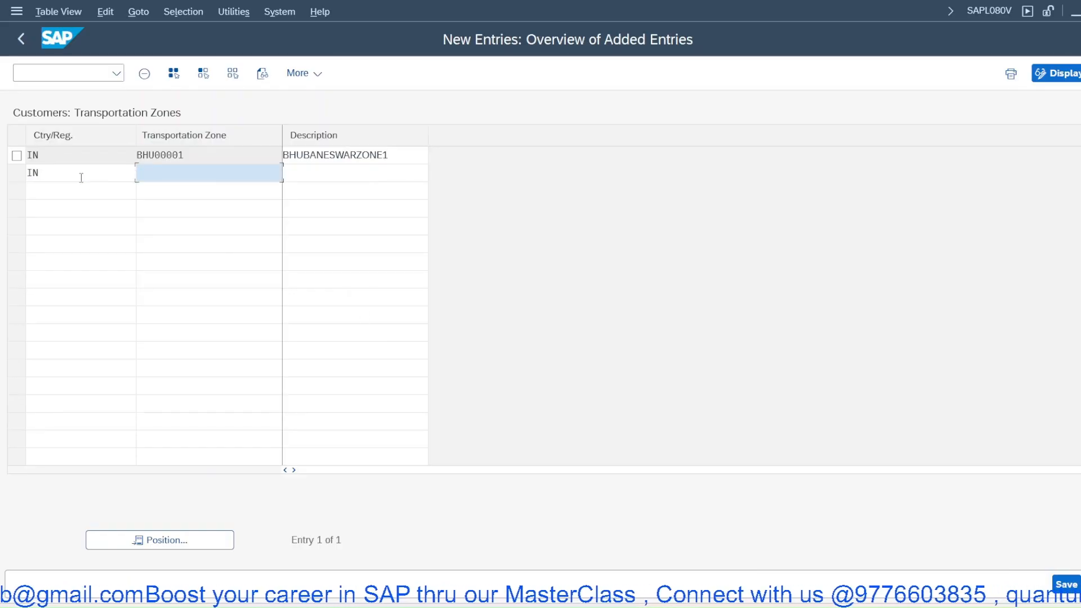
type("BAL00001")
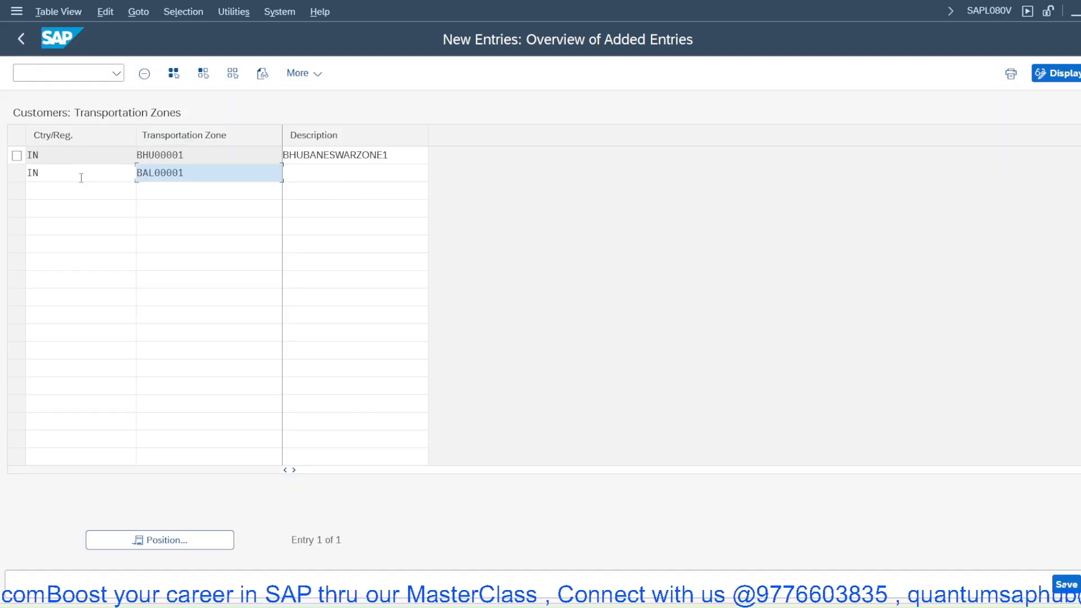
key("Tab")
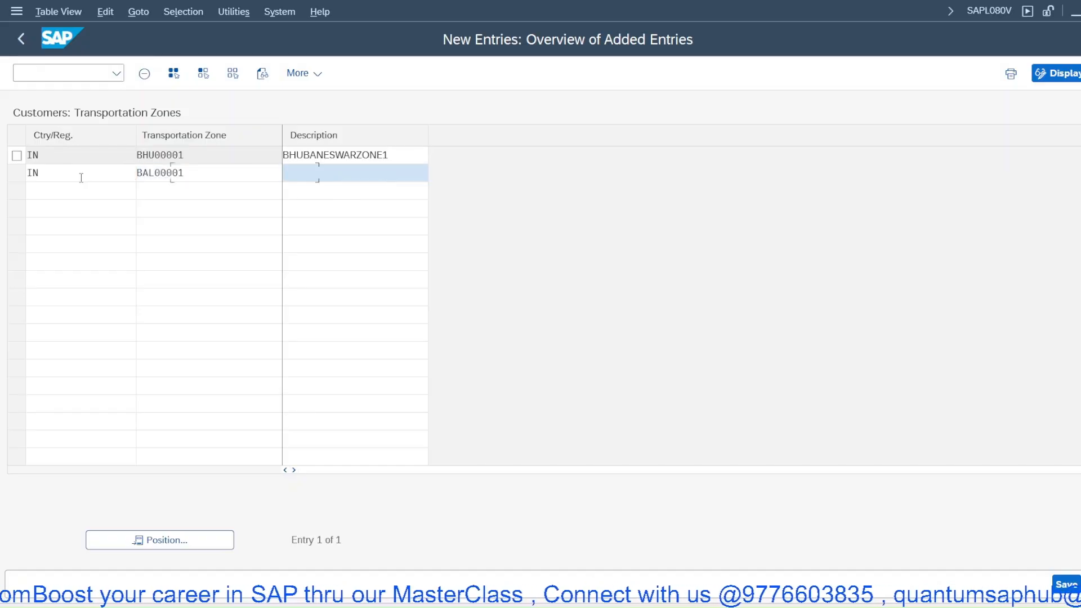
type("BA")
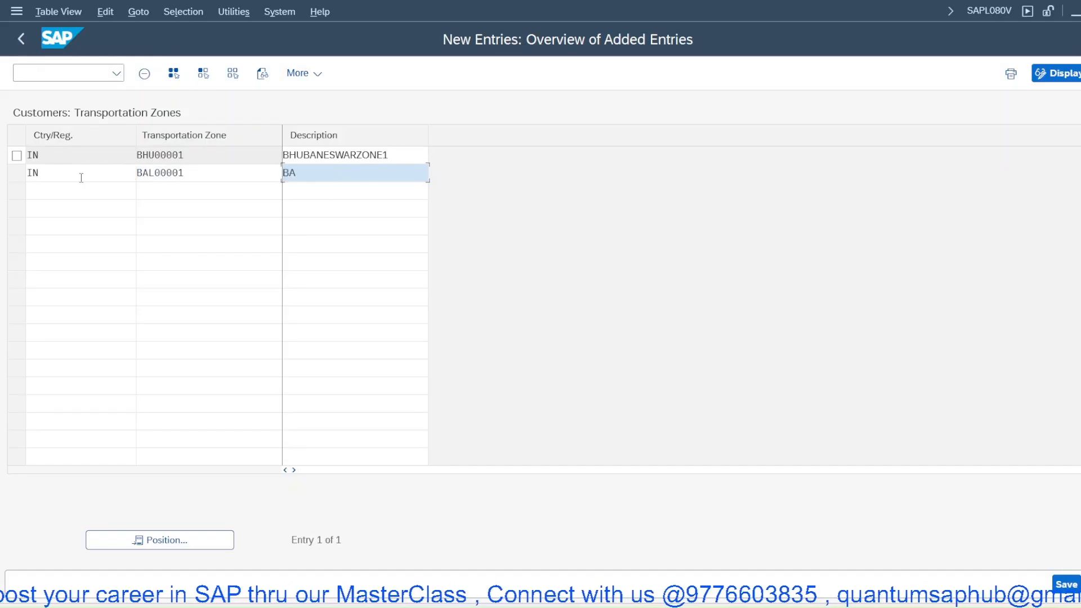
type("LASOREZONE1")
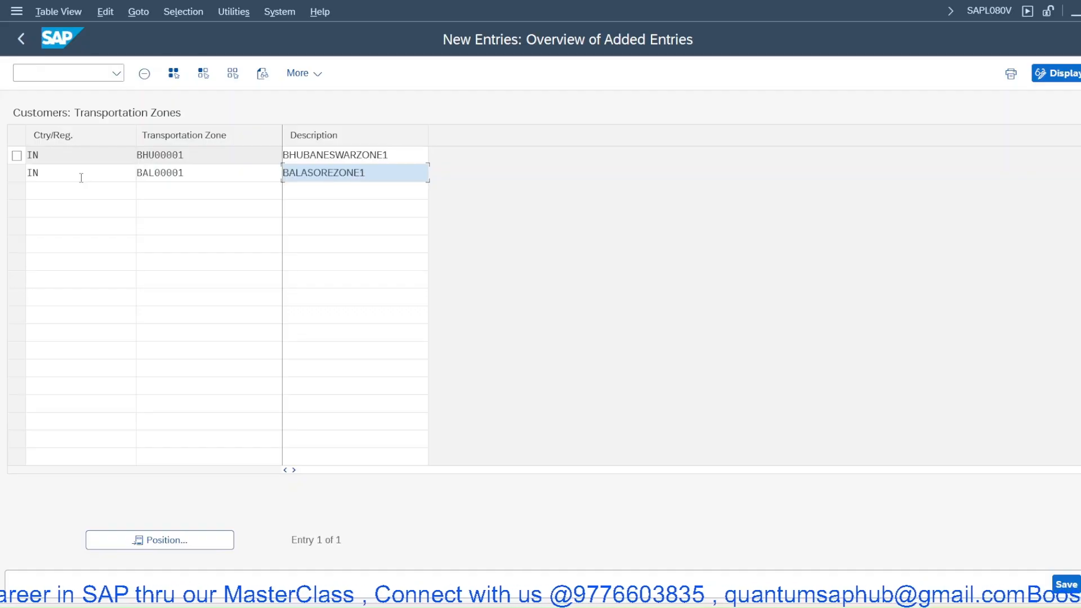
key("Return")
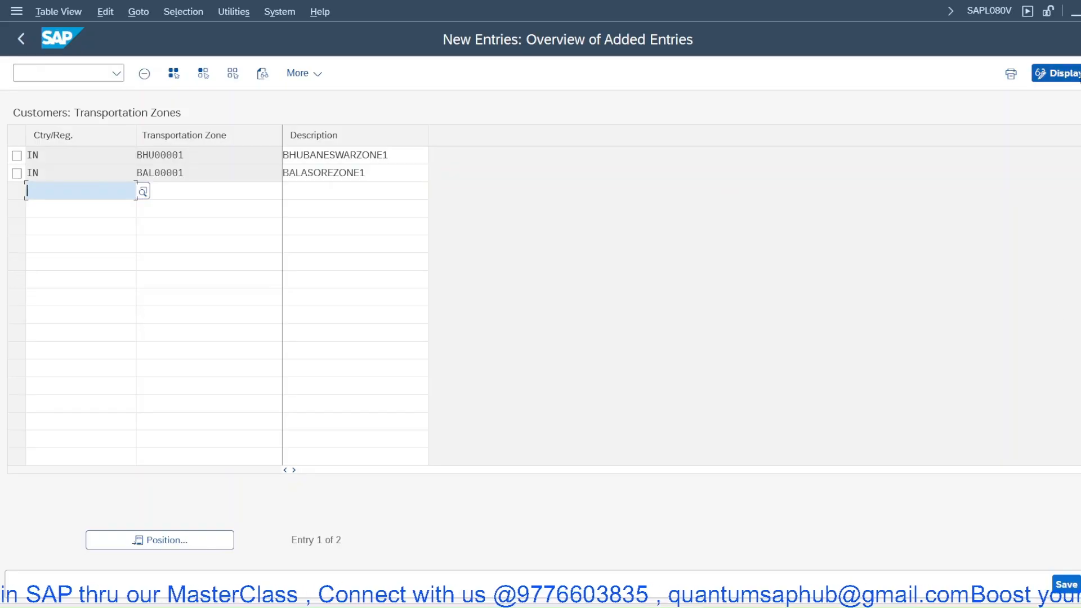
left_click(1066, 584)
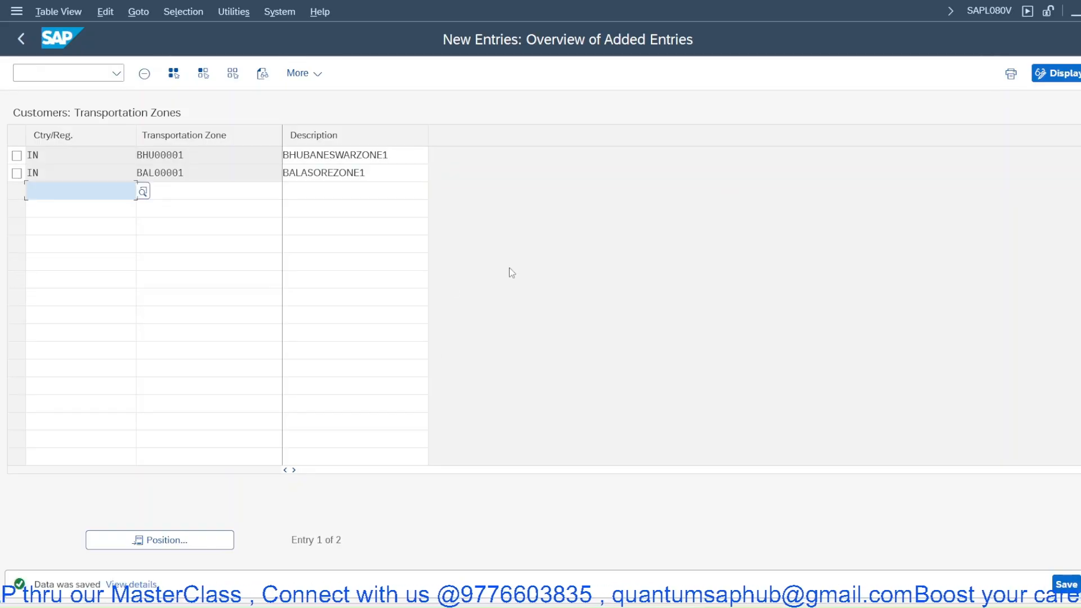
- Open Maintain Country And Transportation Zone For Shipping Point and jump to shipping point JPS, entering IN as BISC's departure country
key("shift+F3")
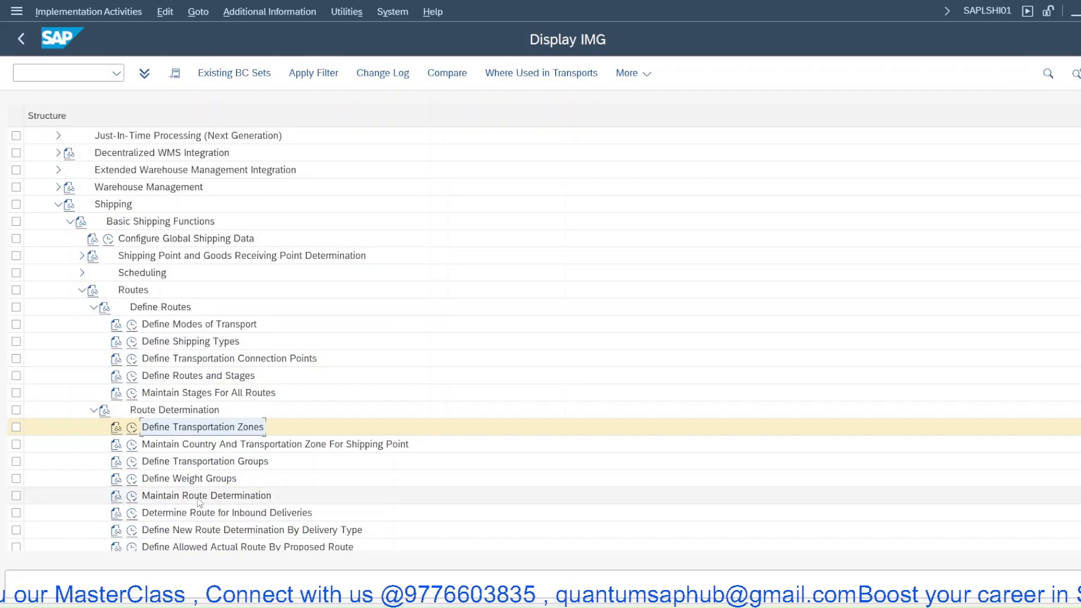
left_click(135, 448)
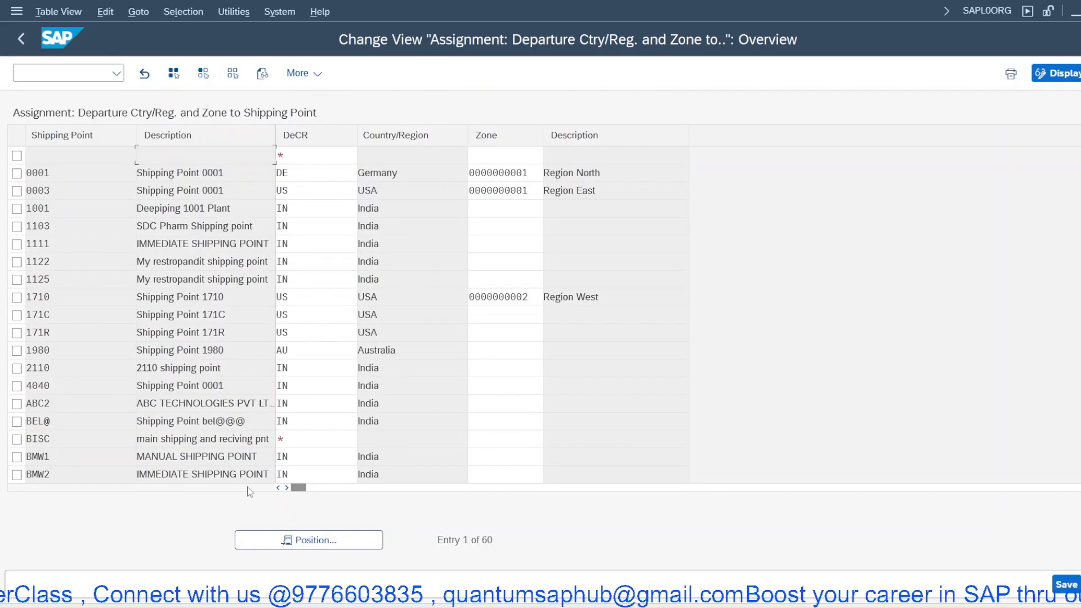
left_click(297, 541)
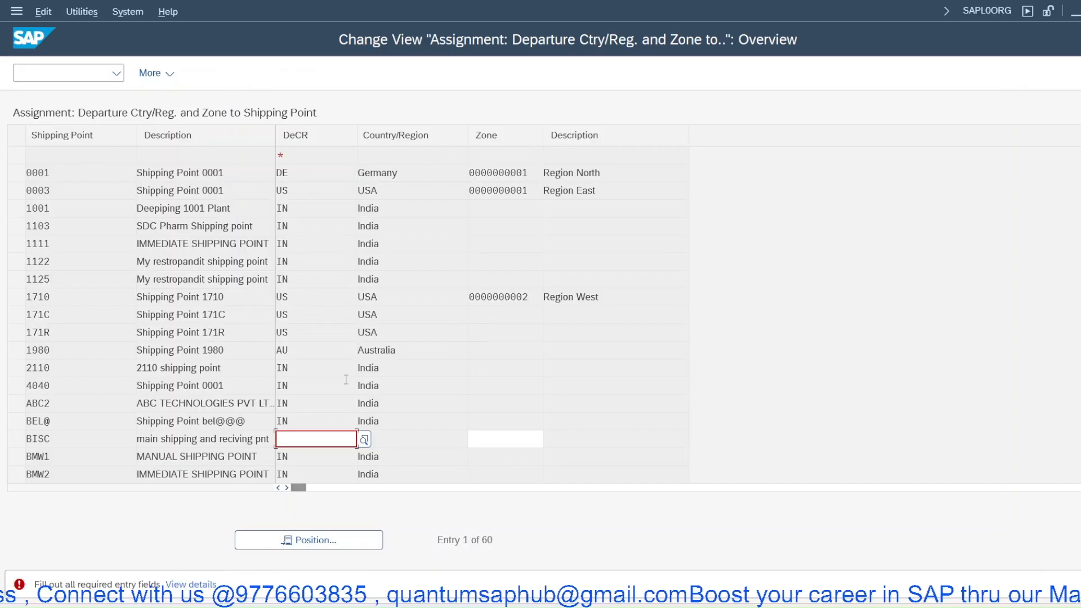
type("IN")
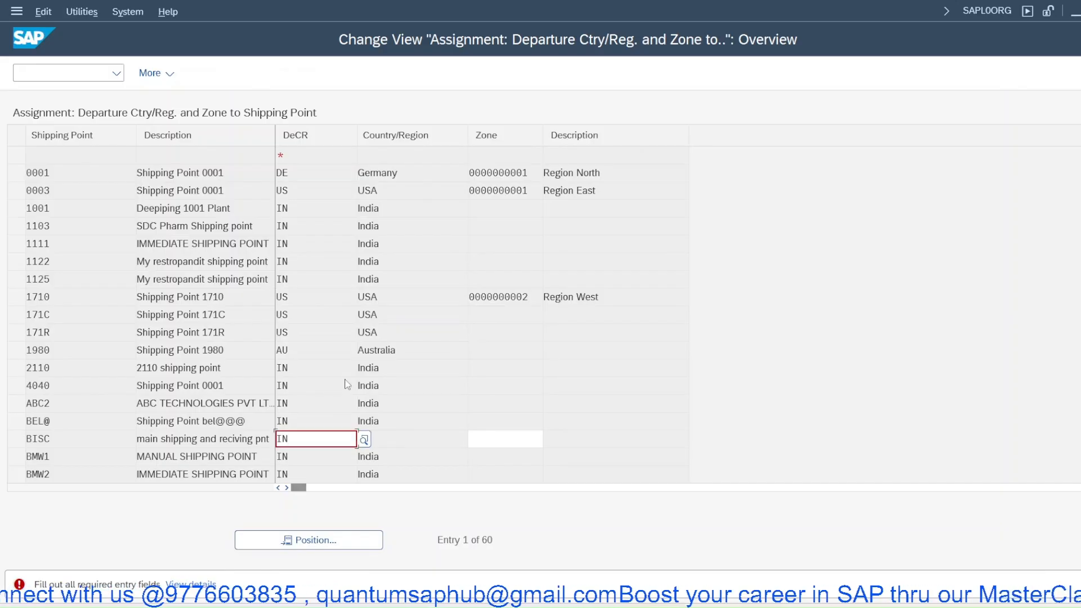
key("Return")
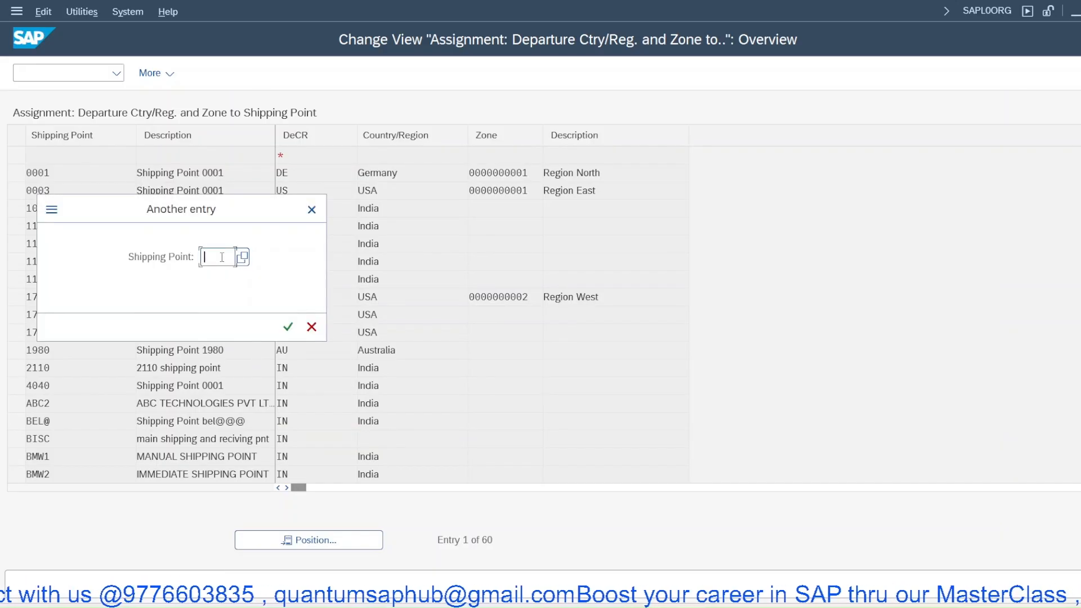
type("JPS")
key("Return")
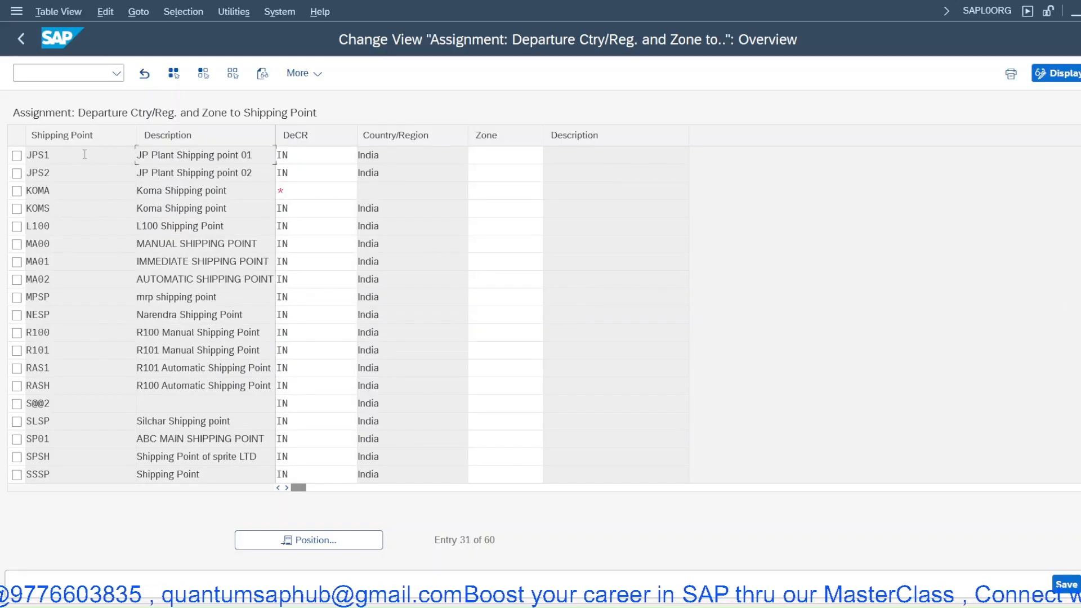
- Assign transportation zone BHU00001 to shipping point JPS1 from the zone value list
left_click(523, 154)
left_click(552, 157)
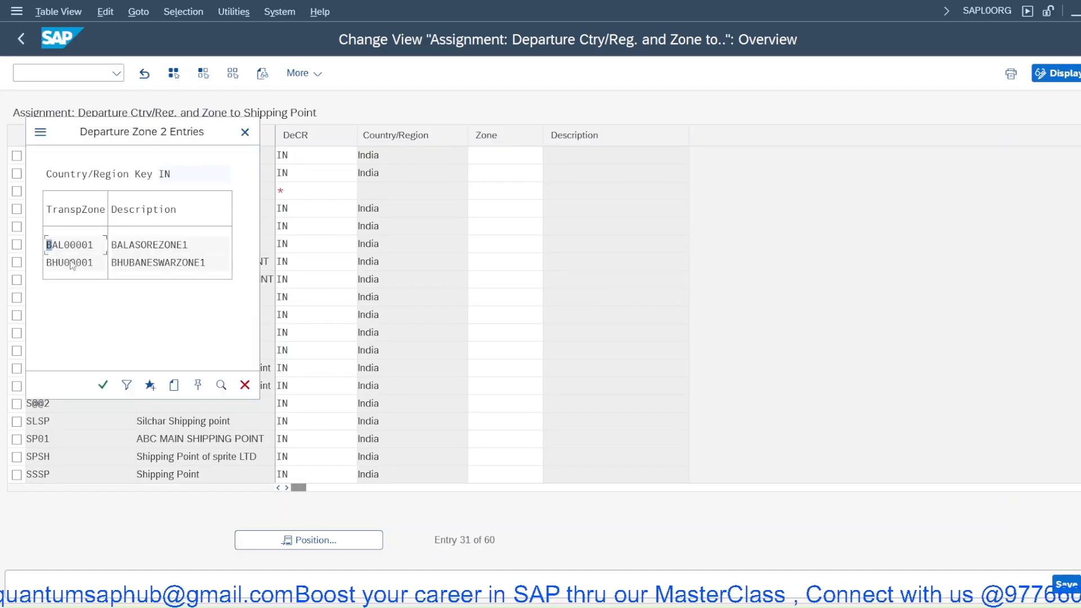
double_click(73, 263)
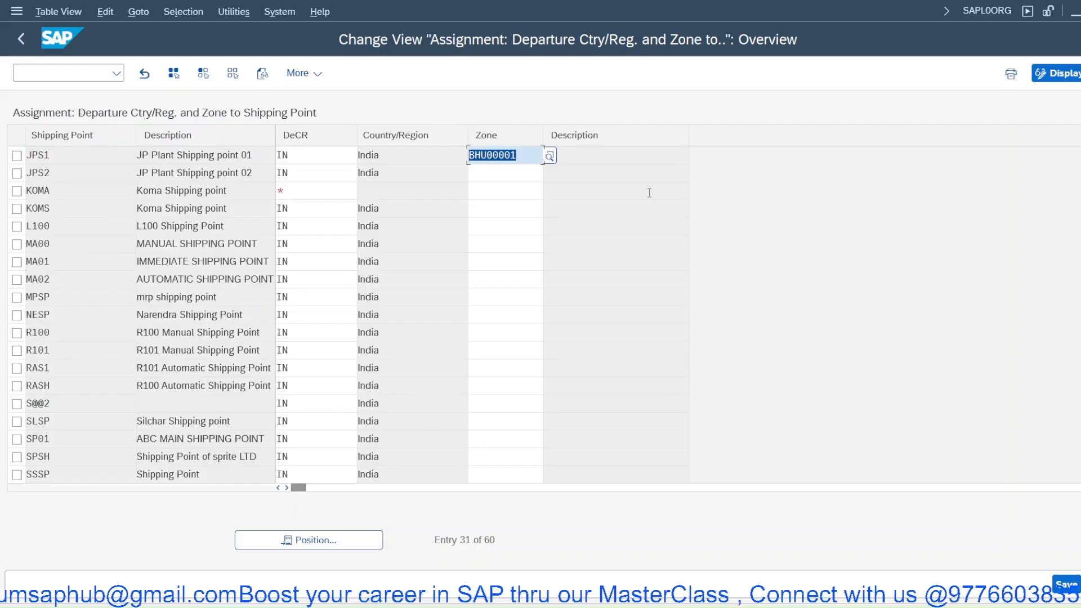
key("Return")
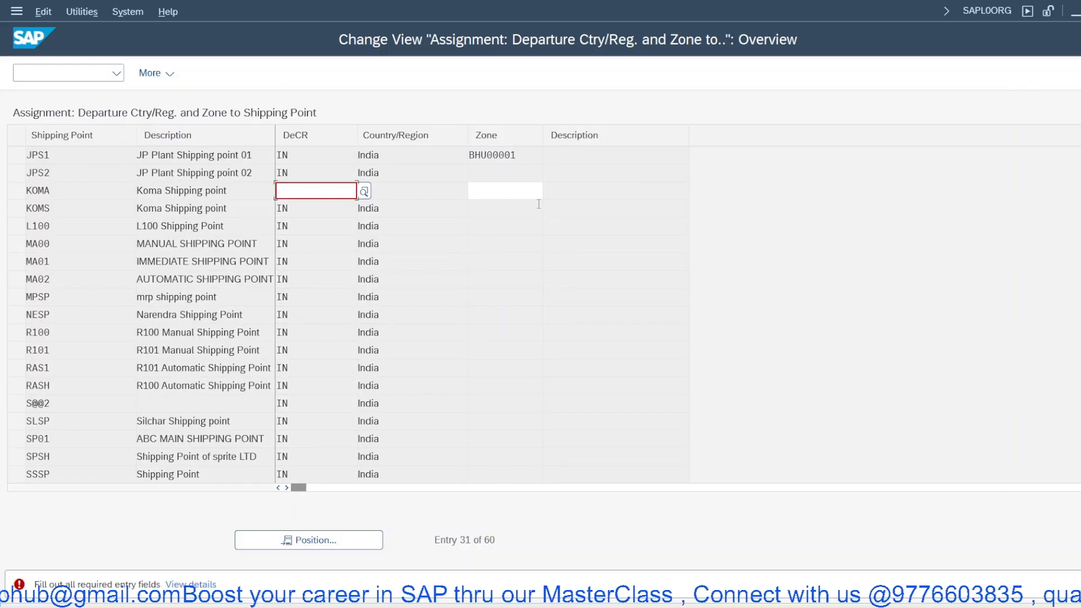
- Enter IN as departure country for shipping point KOMA and save the assignments under the customizing request
type("IN")
key("Return")
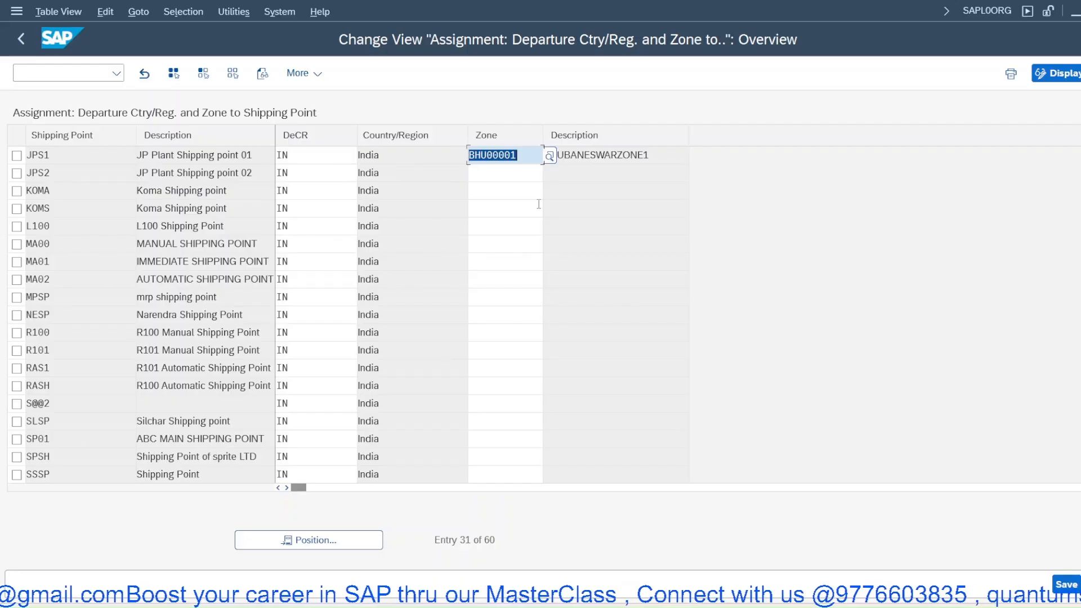
left_click(1067, 585)
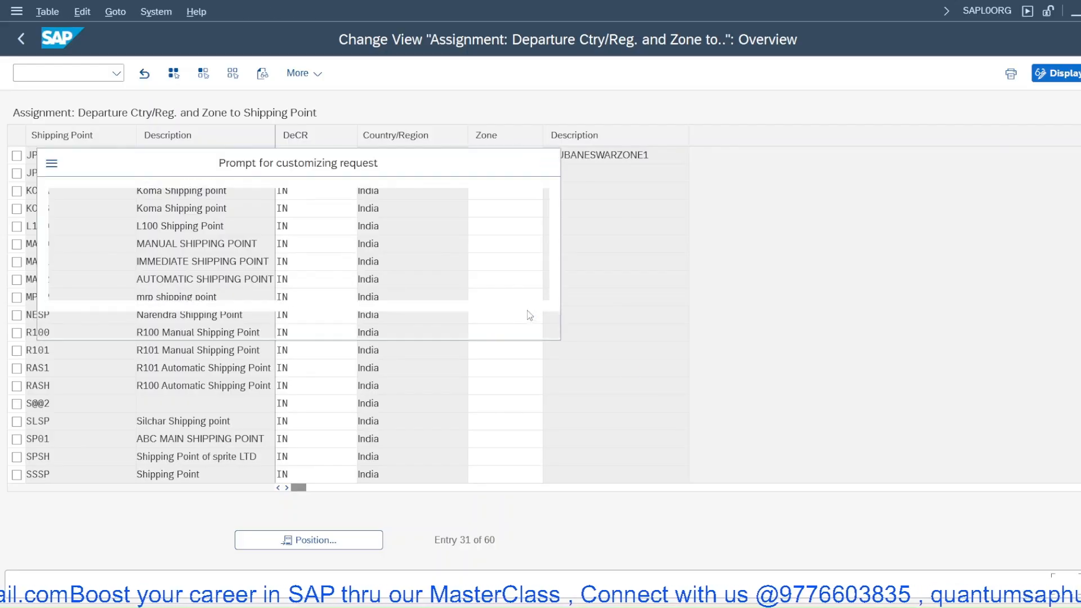
left_click(378, 325)
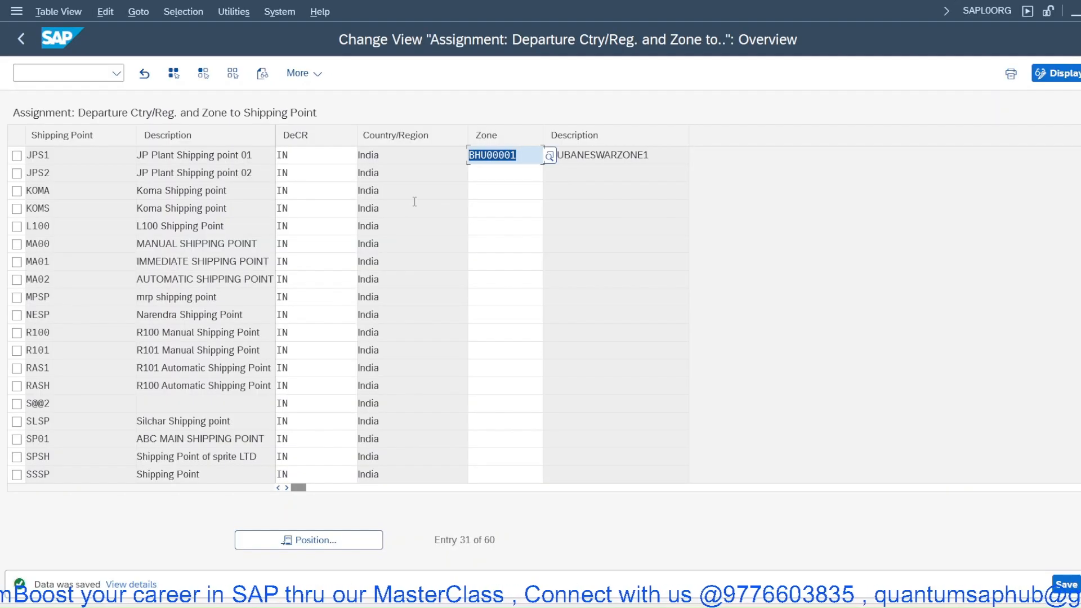
- Return to the IMG and open Define Weight Groups to review the existing weight groups
key("F3")
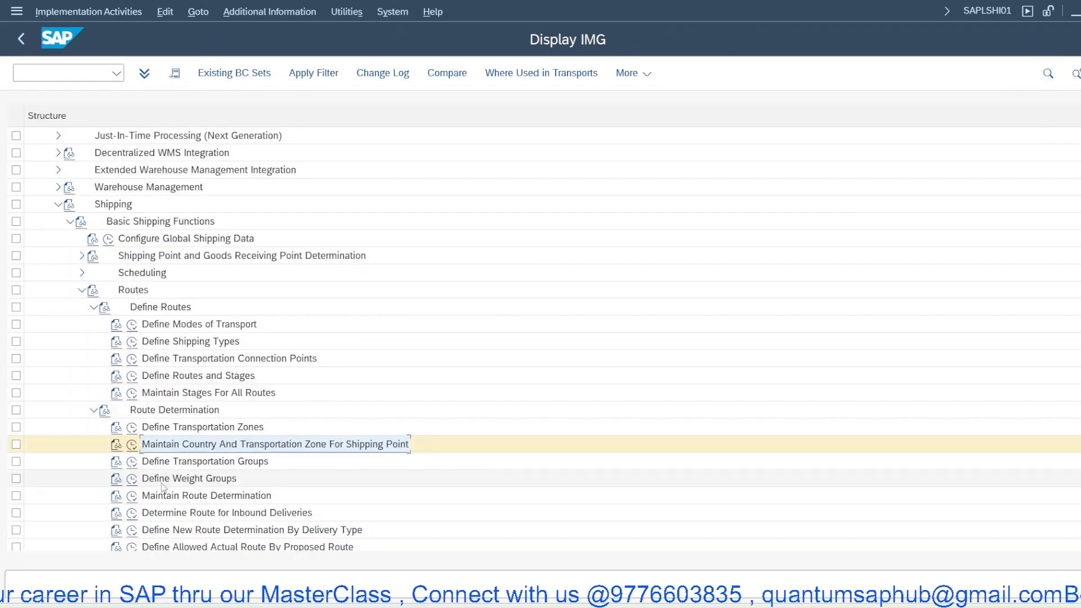
left_click(132, 478)
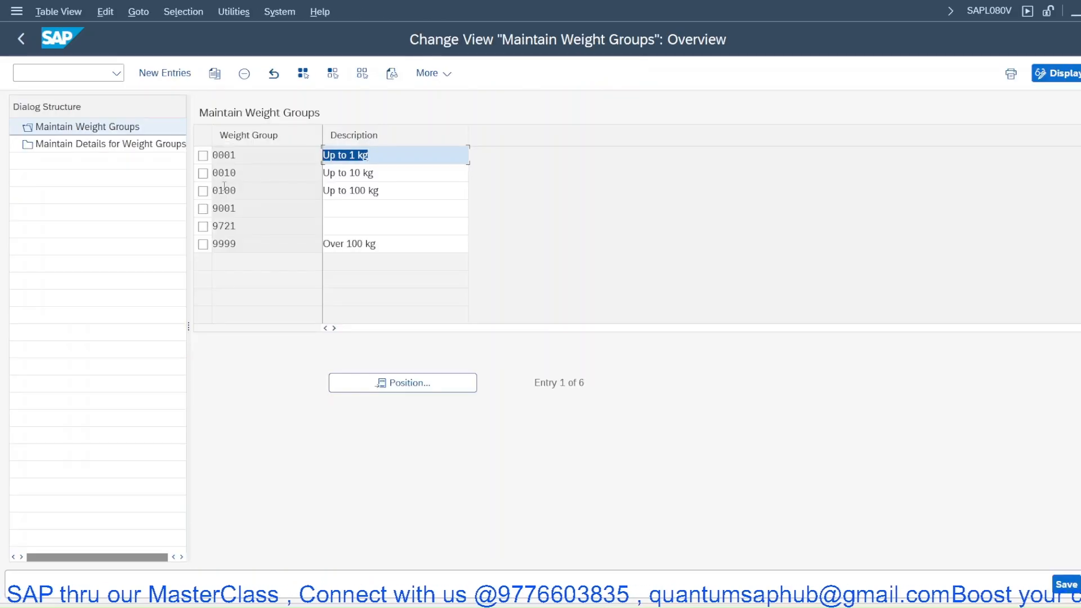
key("F3")
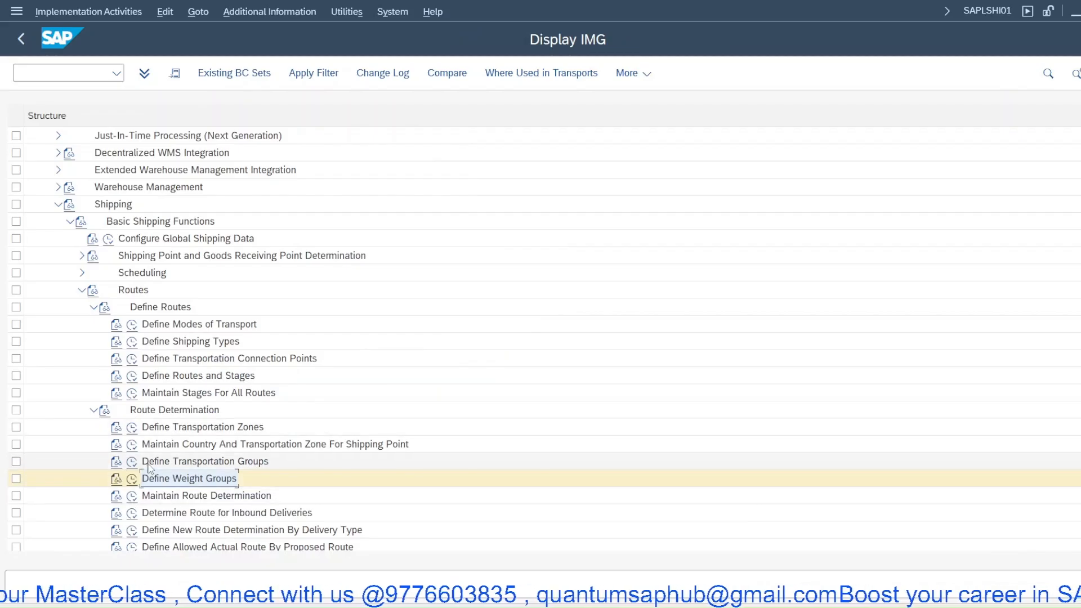
- Open Maintain Business Partner, search by partner number, and open the customer BAL PVT LTD
left_click(96, 71)
type("/obp")
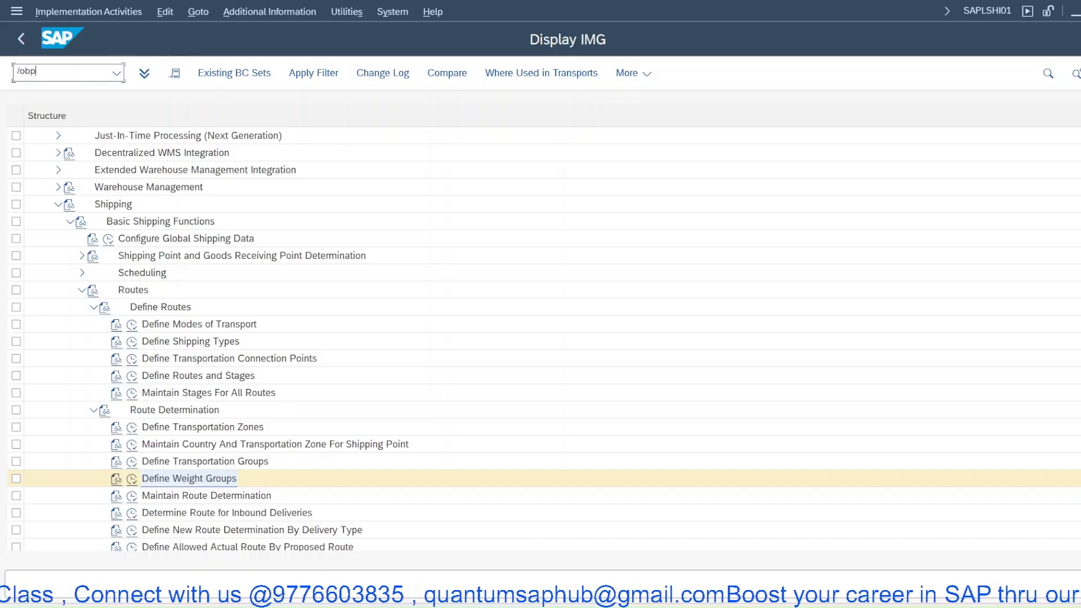
key("Return")
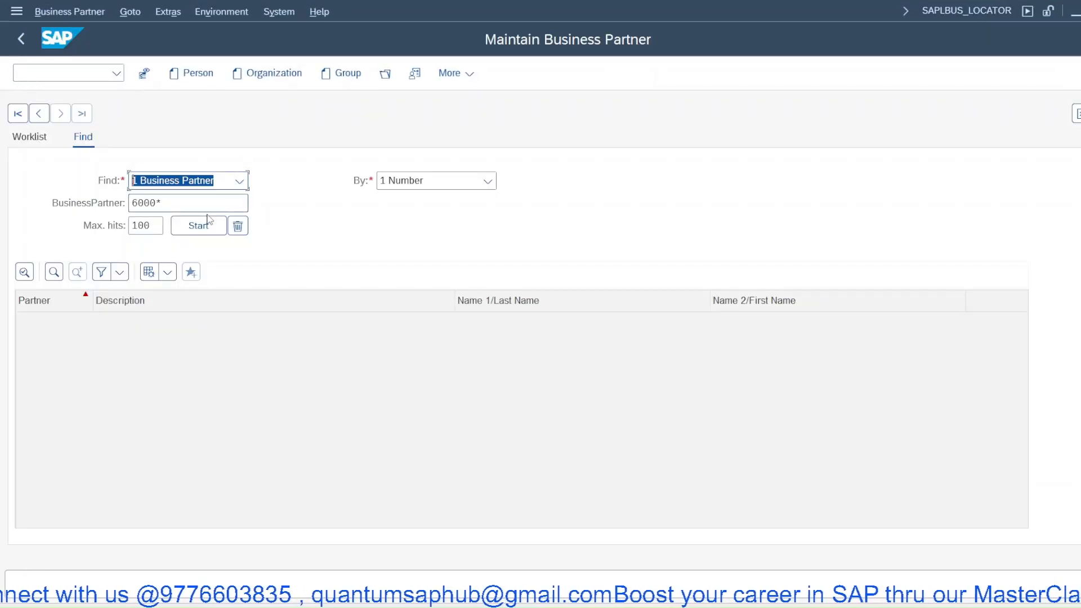
left_click(198, 226)
double_click(33, 322)
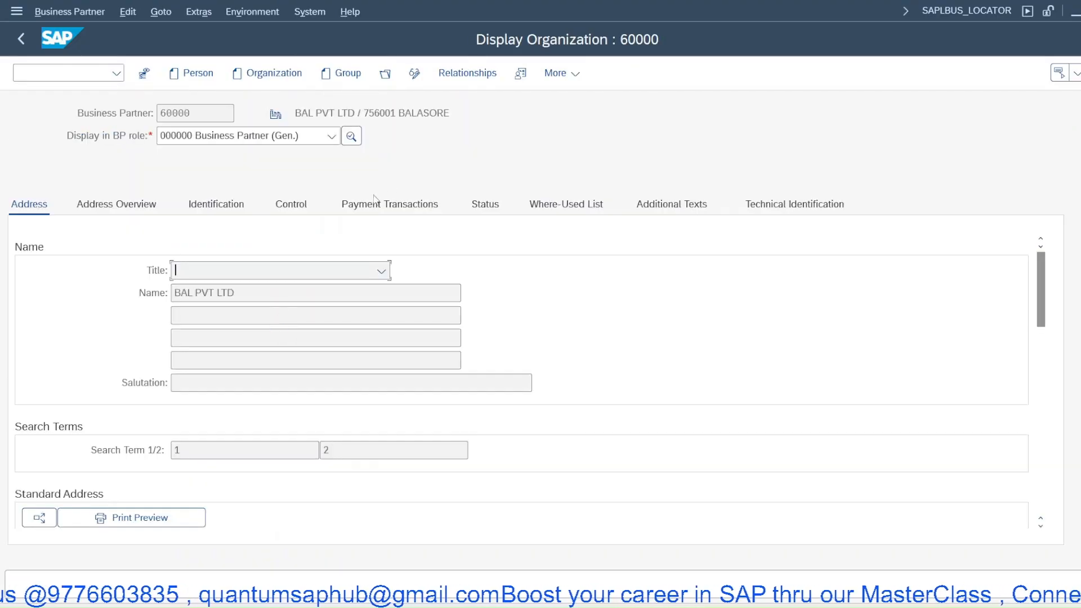
- Display the partner in the FLCU01 Customer role and review its sales-area partner functions
left_click(253, 139)
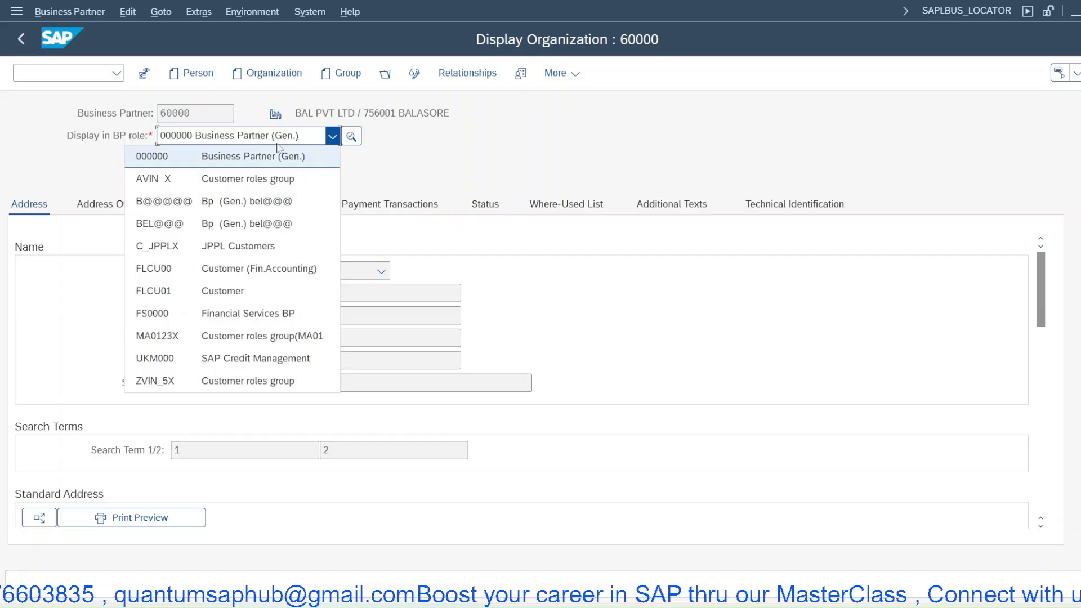
left_click(197, 296)
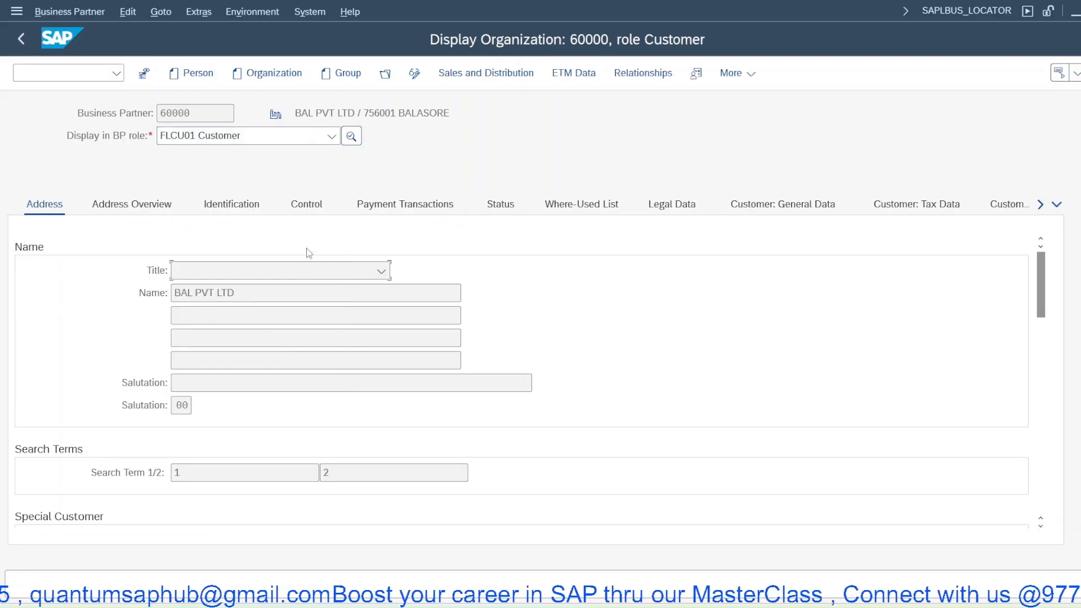
left_click(489, 82)
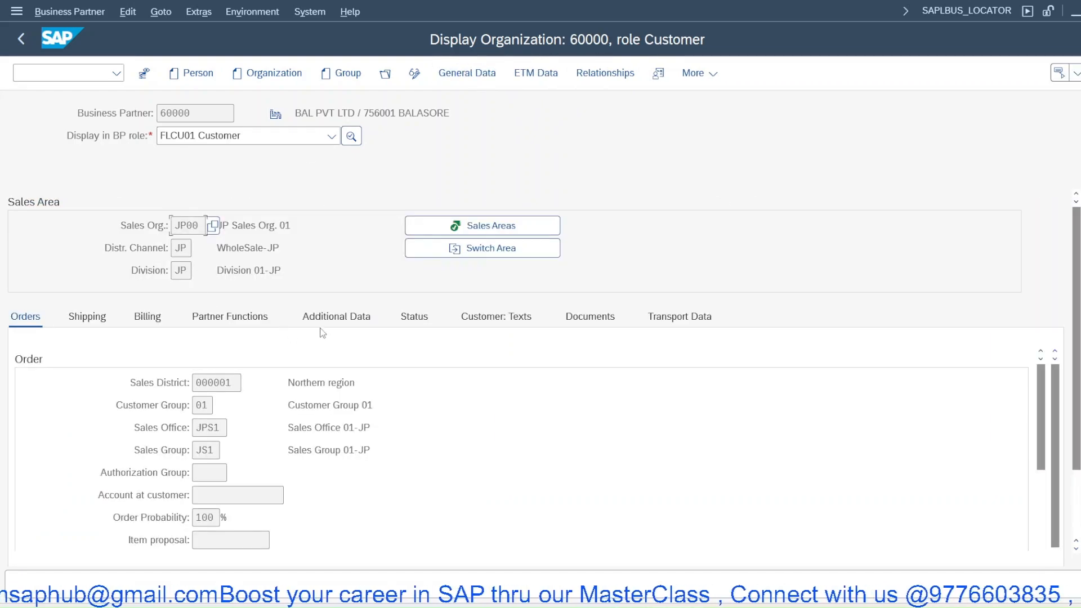
left_click(232, 318)
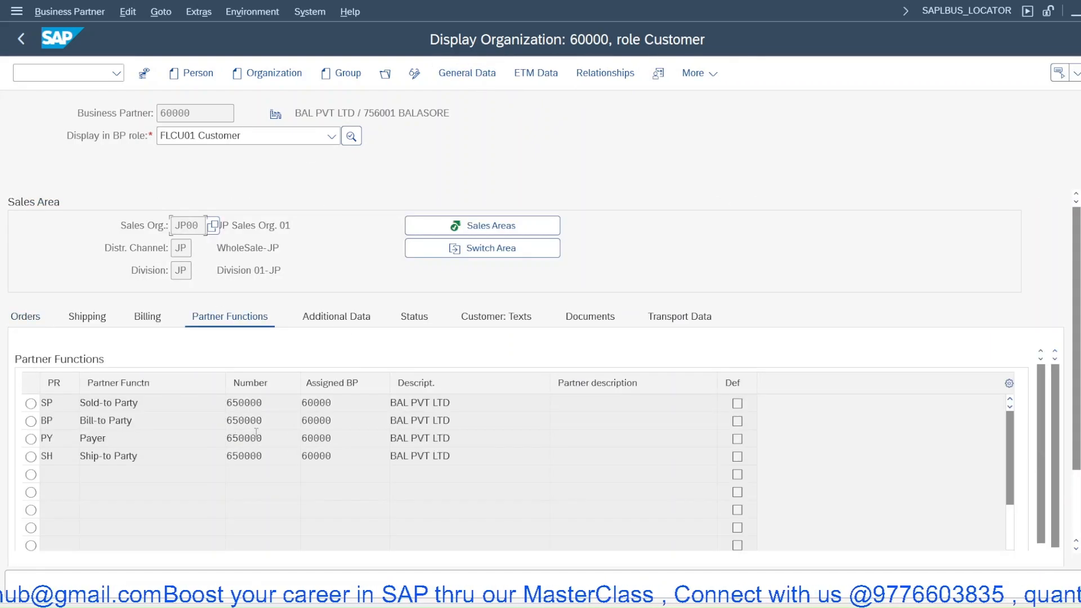
double_click(256, 434)
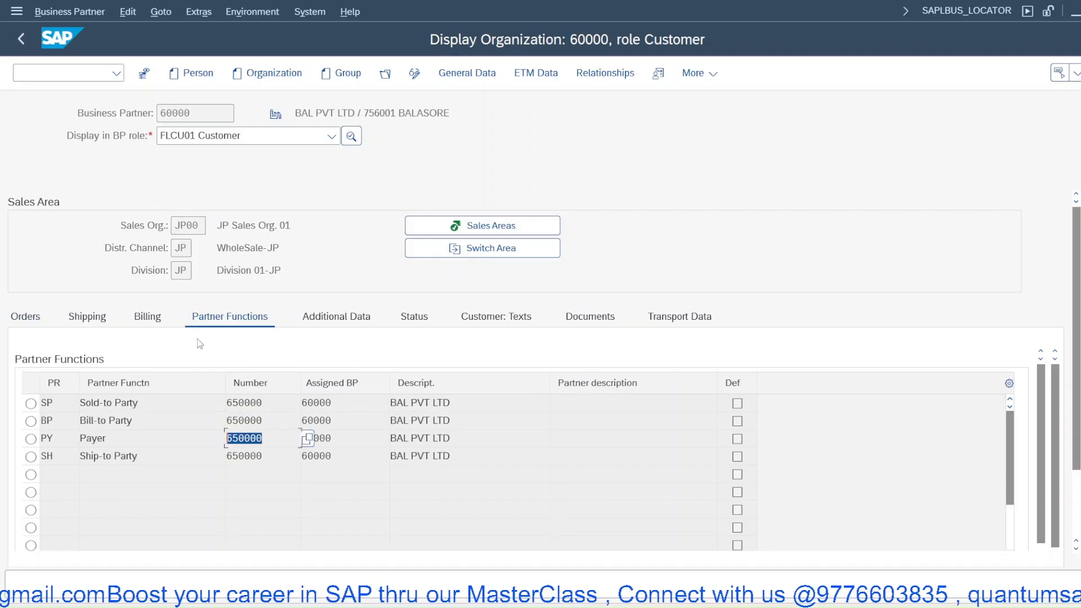
double_click(284, 460)
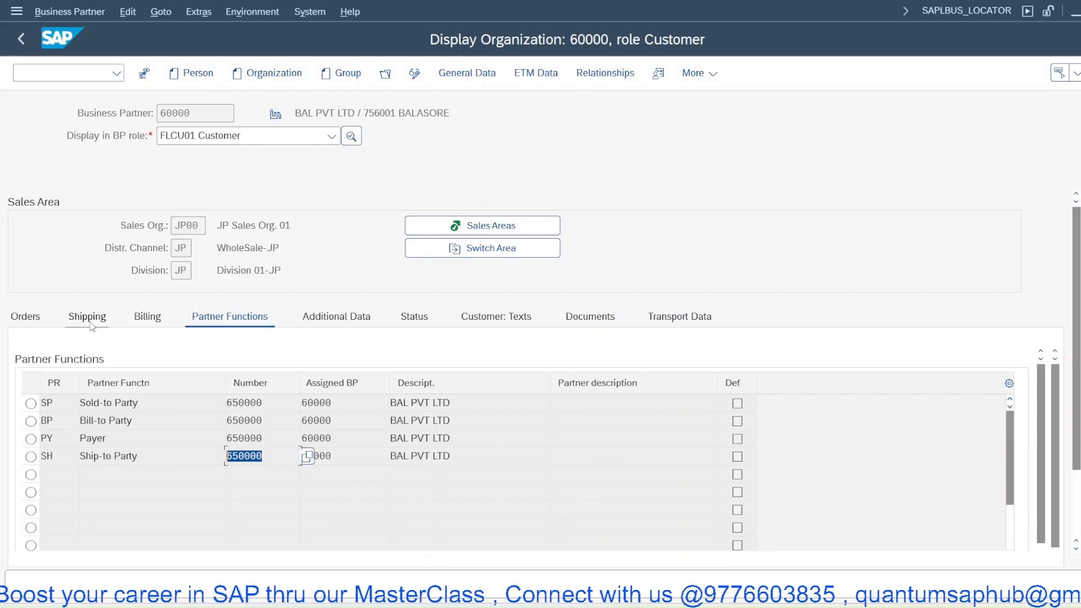
- Return to the partner's general data and review its standard address and country
left_click(459, 74)
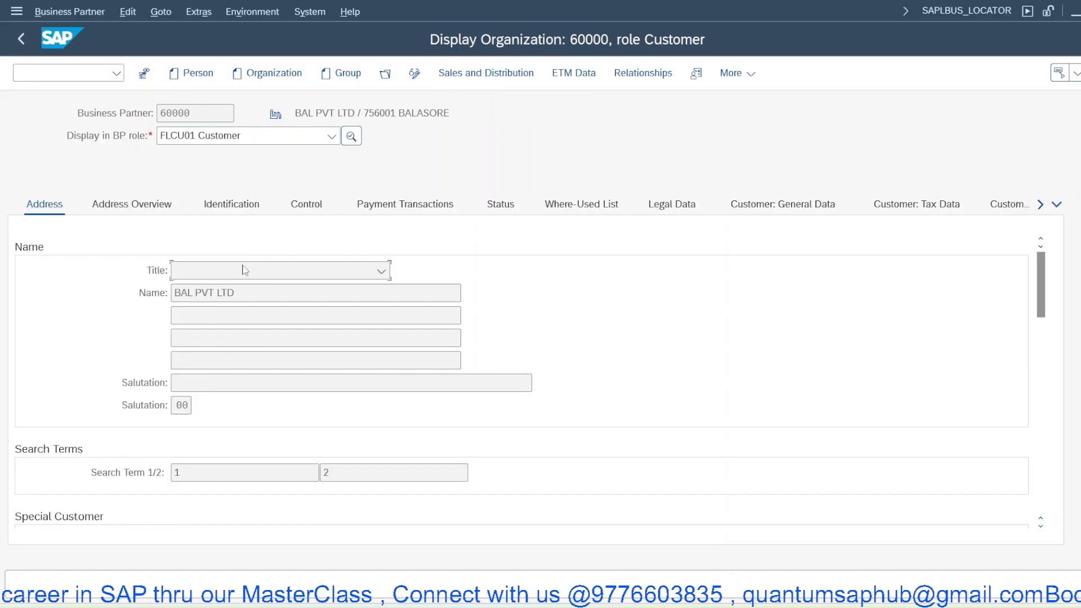
scroll(220, 417, "down", 6)
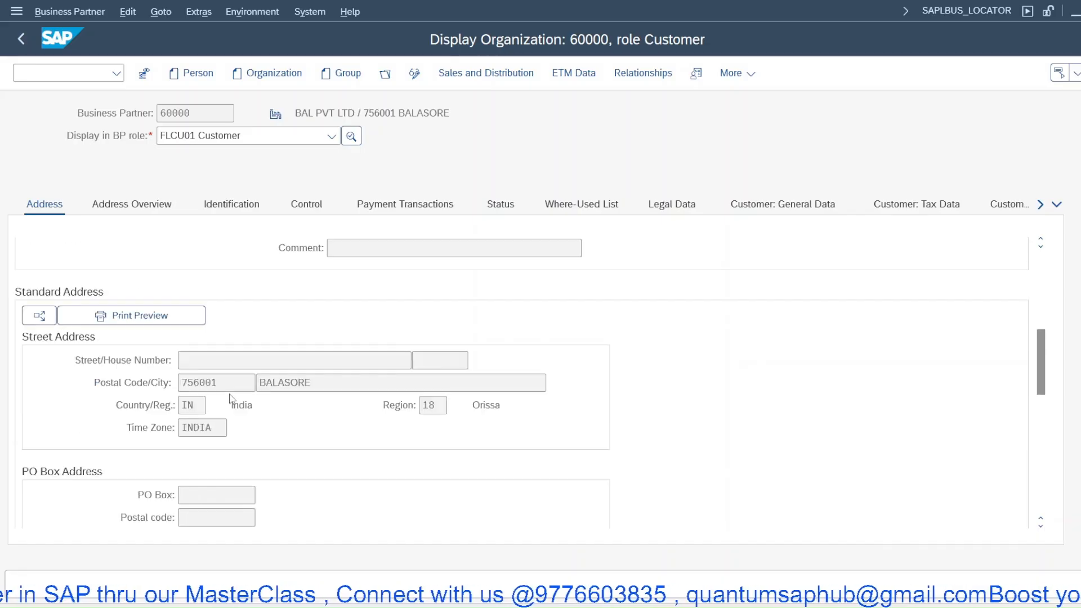
scroll(229, 399, "down", 5)
scroll(232, 399, "up", 8)
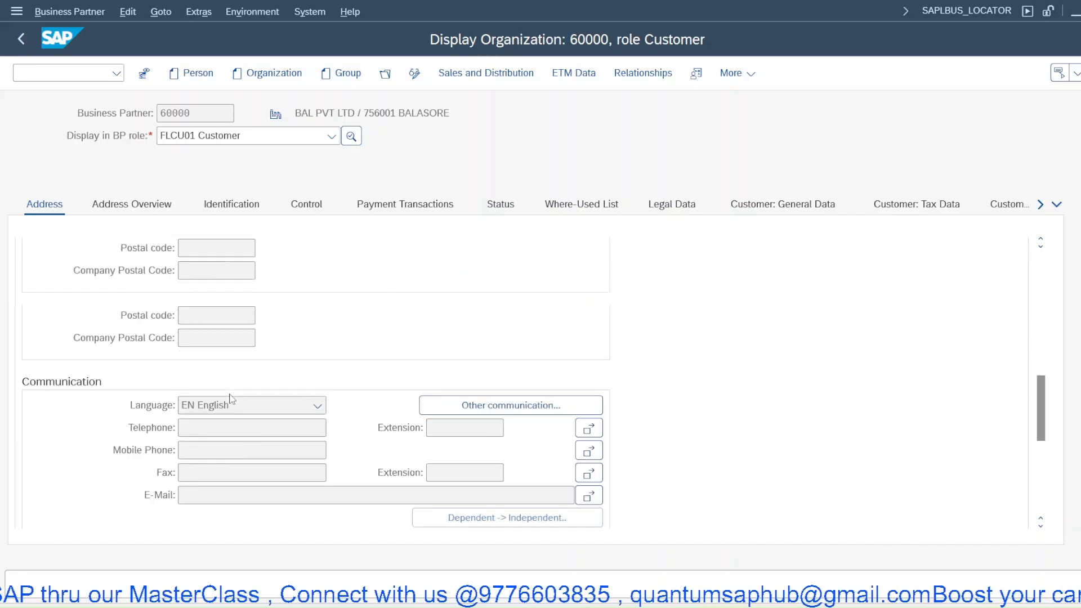
- Browse the partner's Identification, Address Overview and Address tabs to review its address details
scroll(246, 358, "up", 2)
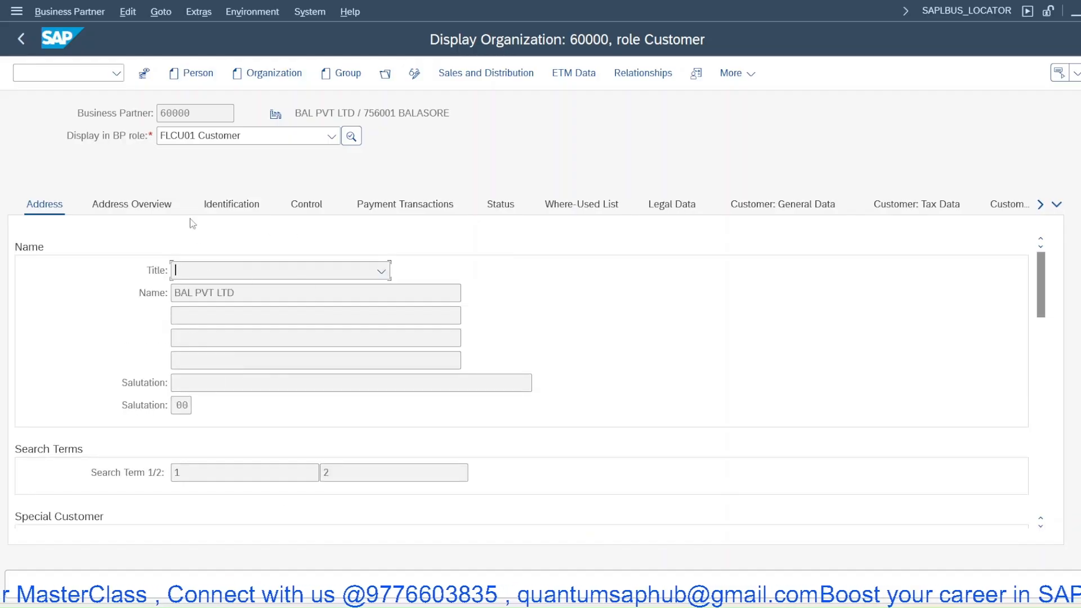
left_click(233, 206)
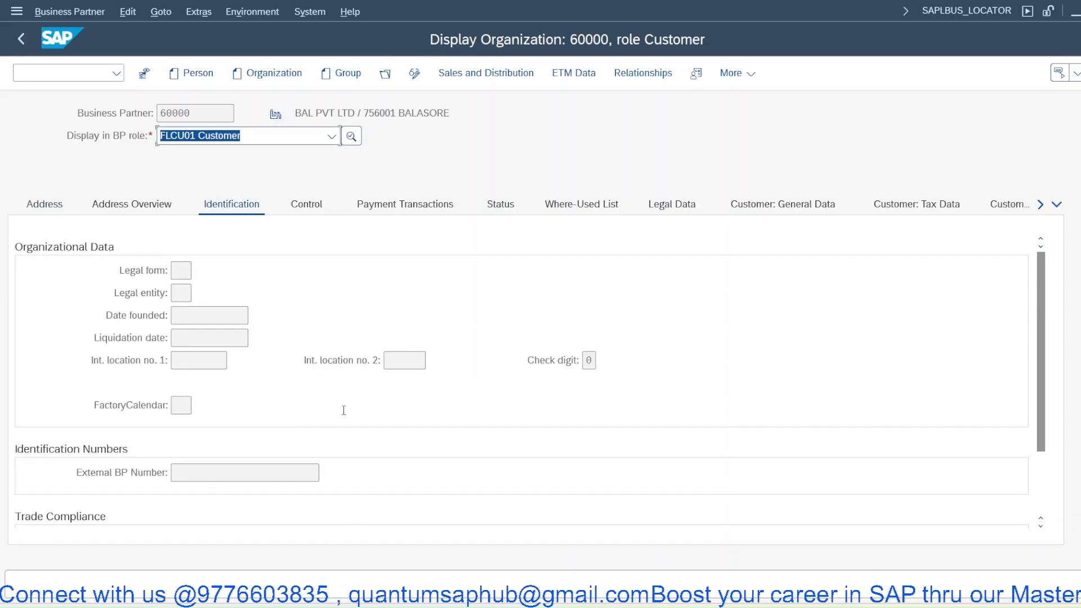
left_click(131, 204)
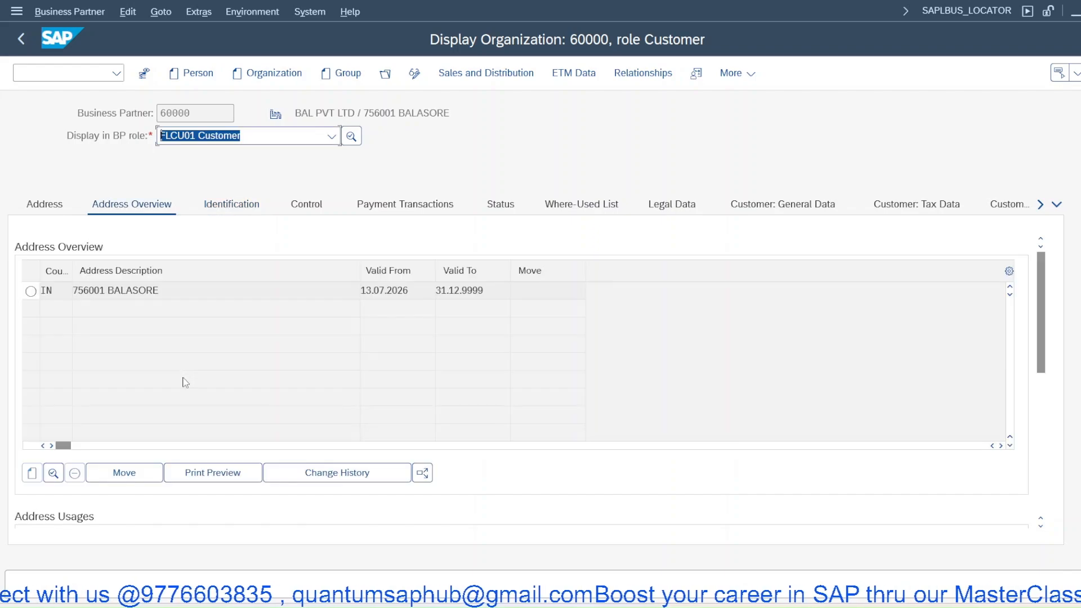
left_click(44, 205)
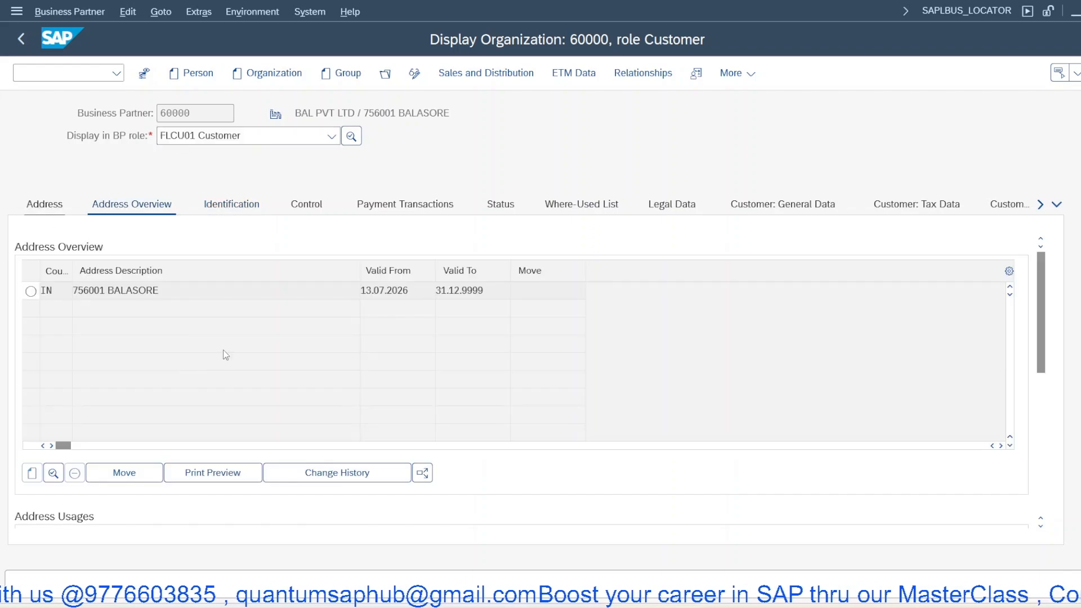
scroll(226, 359, "down", 5)
scroll(251, 420, "down", 4)
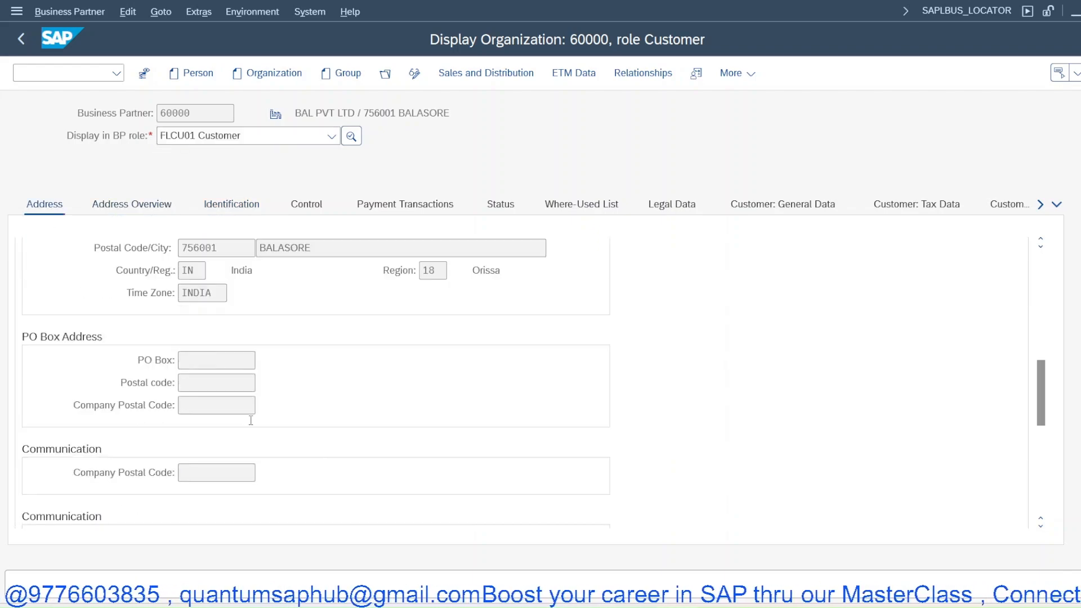
scroll(252, 420, "down", 4)
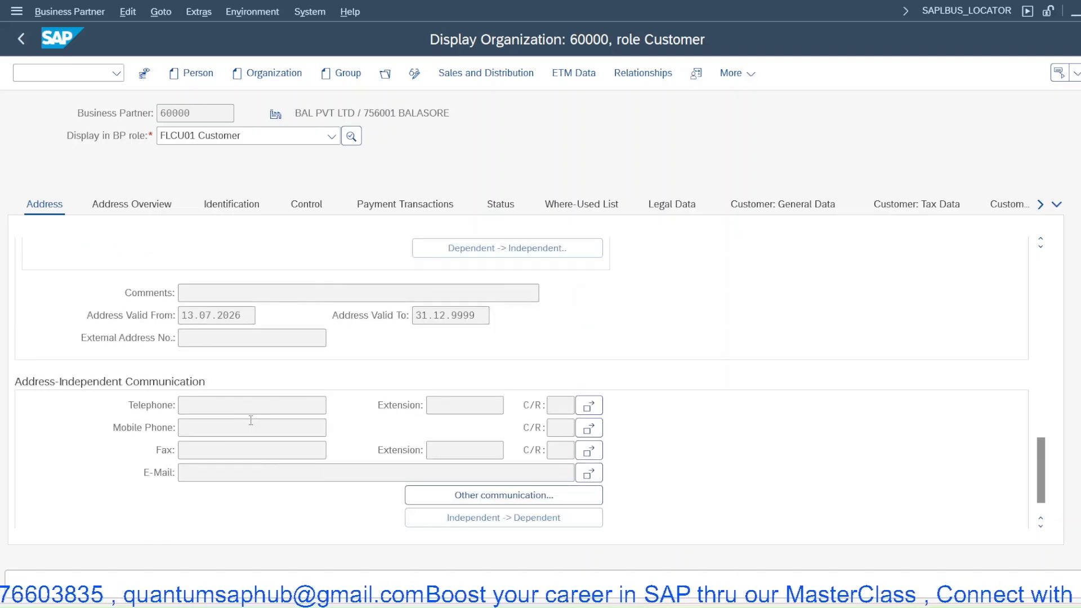
scroll(251, 420, "down", 1)
scroll(251, 420, "up", 12)
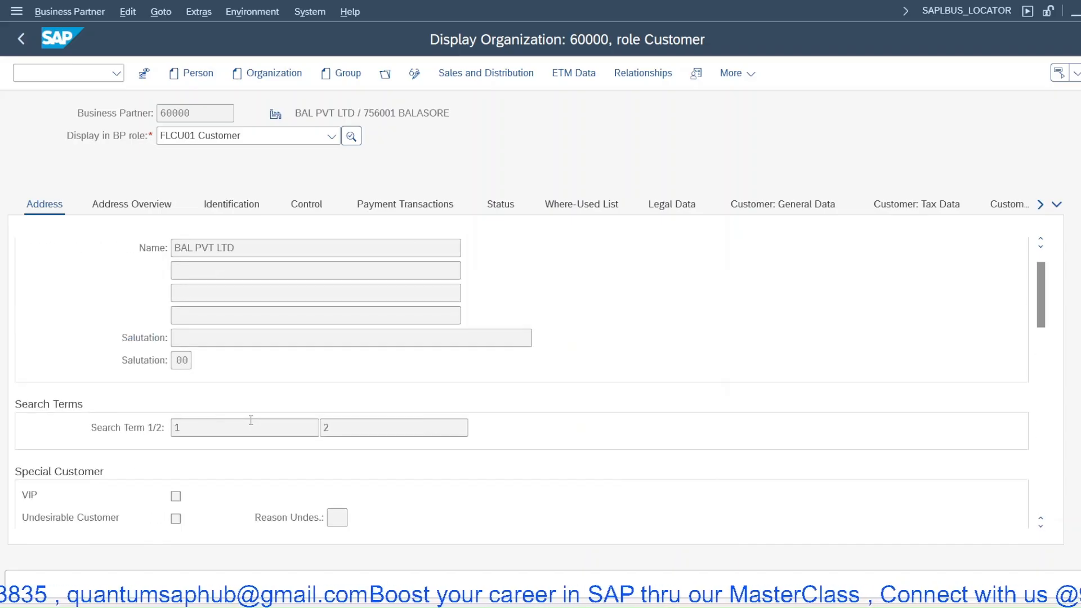
- Review the customer's General Data, Additional Data, Unloading Points, Transport Data and country-specific tabs
left_click(777, 207)
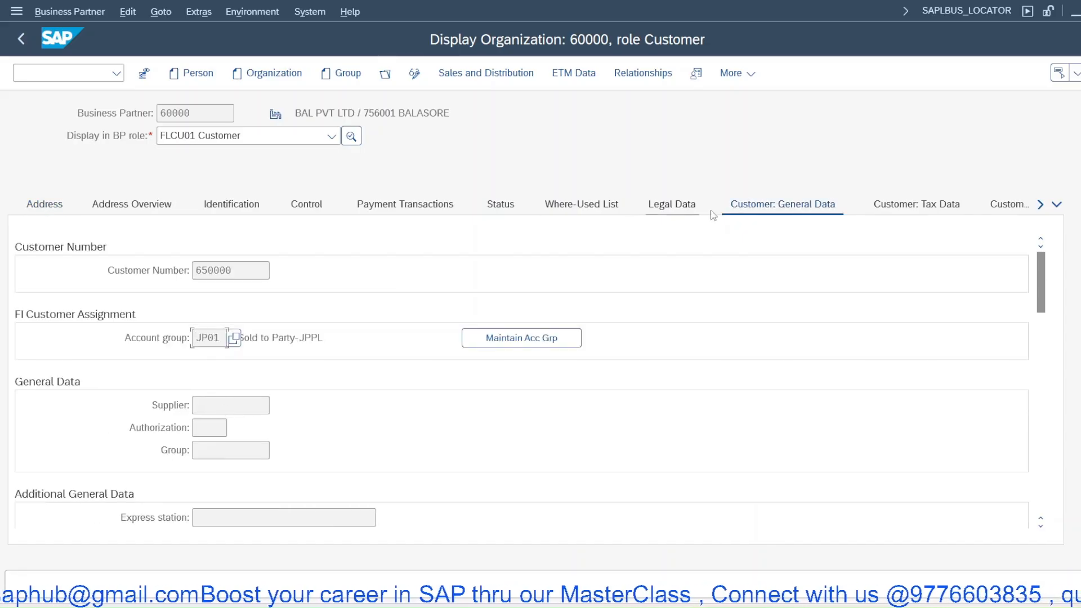
left_click(993, 206)
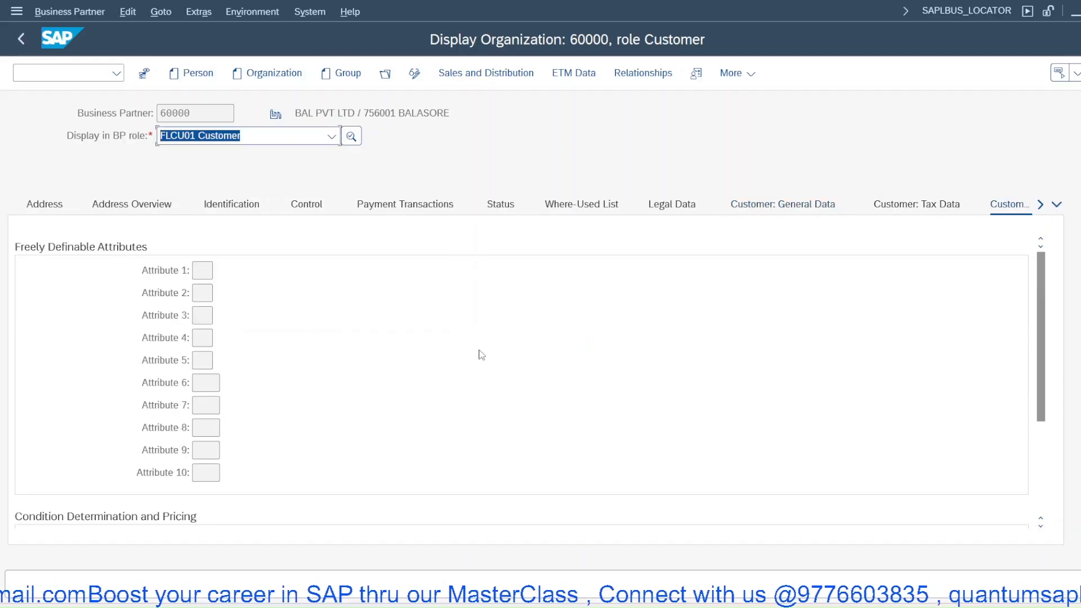
left_click(1058, 206)
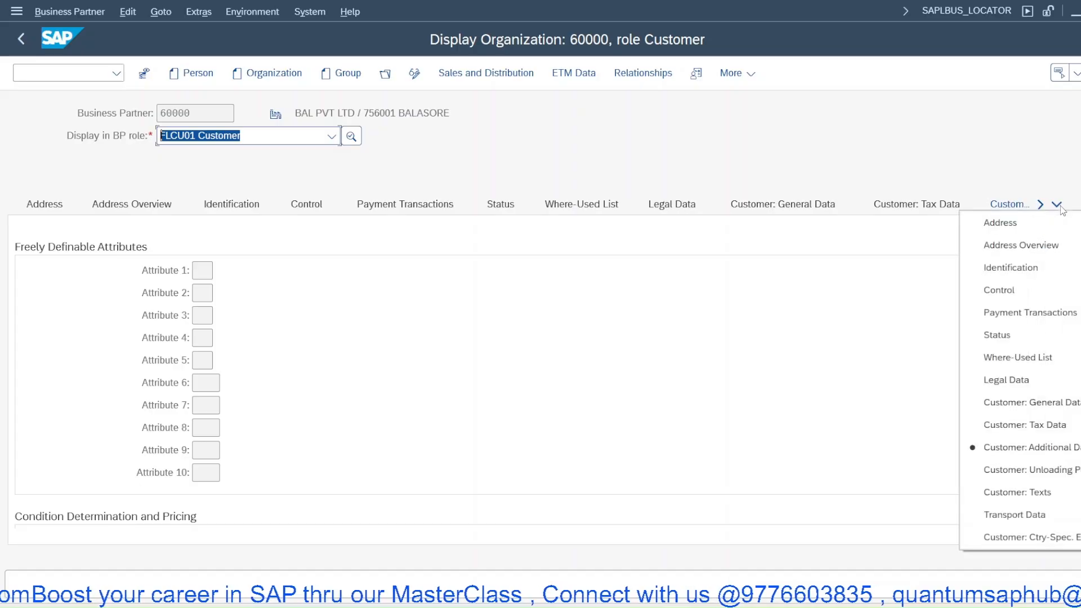
left_click(1060, 473)
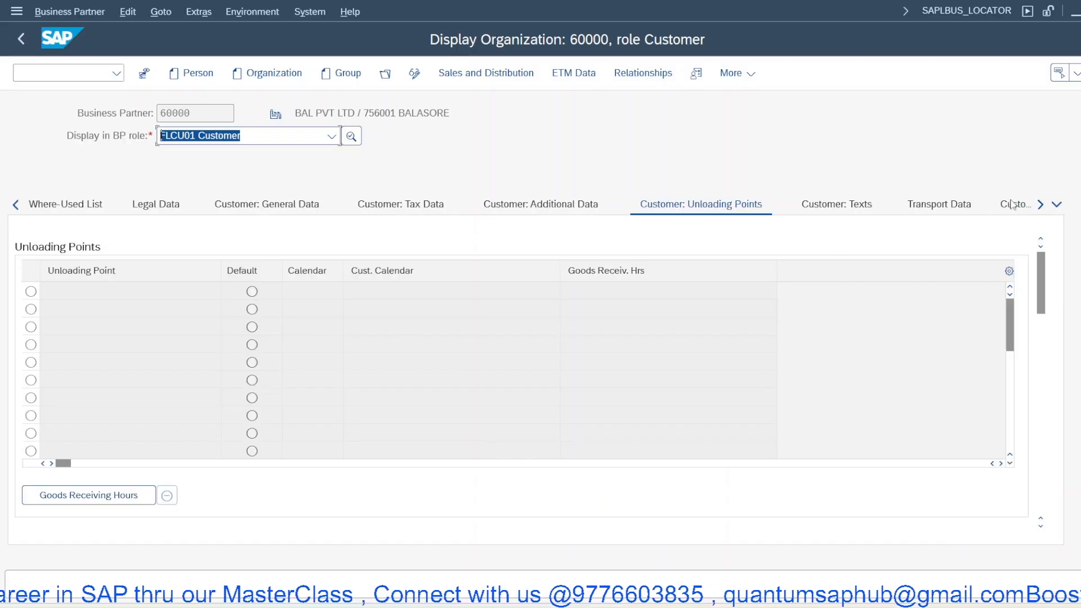
left_click(1057, 206)
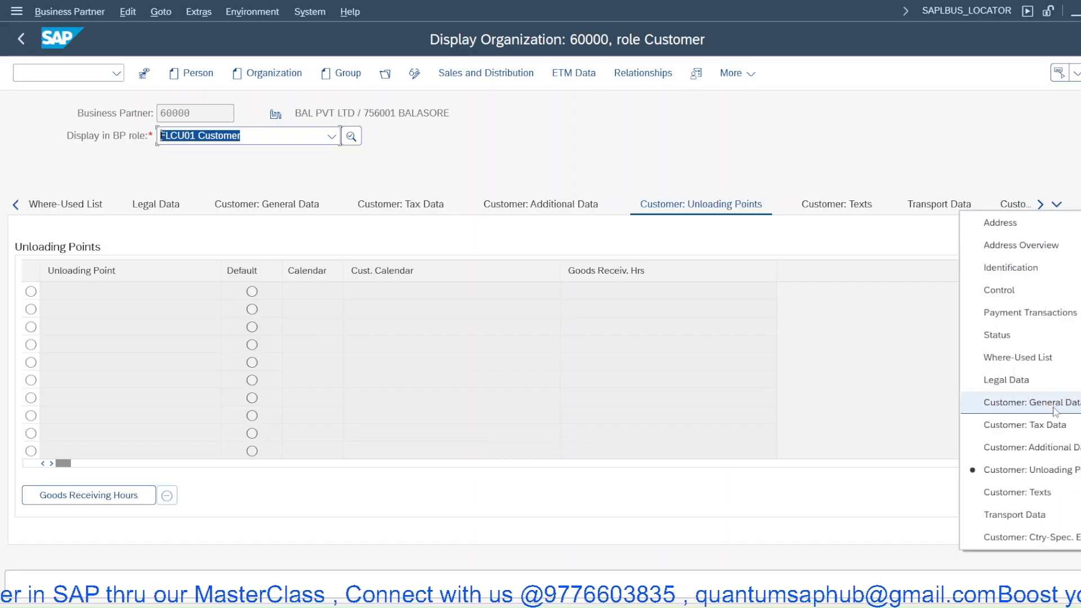
left_click(1022, 514)
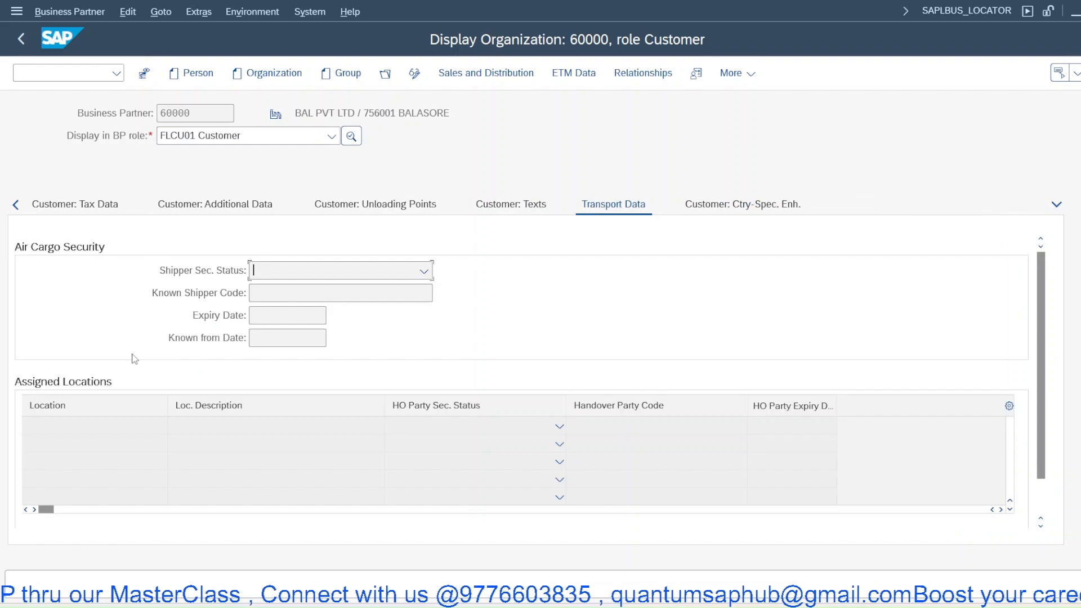
scroll(145, 324, "down", 1)
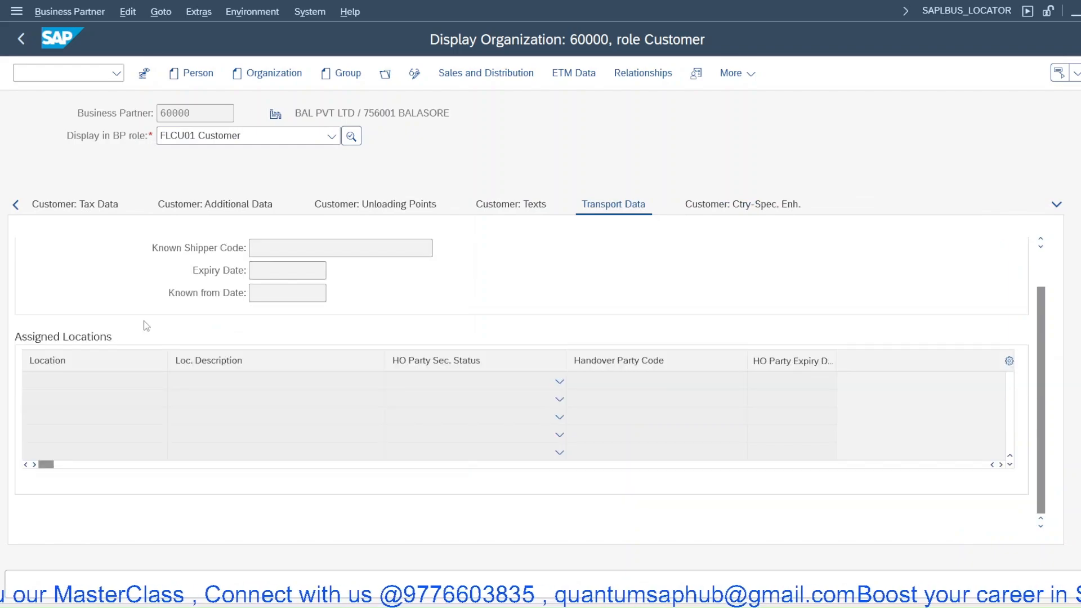
scroll(146, 325, "up", 1)
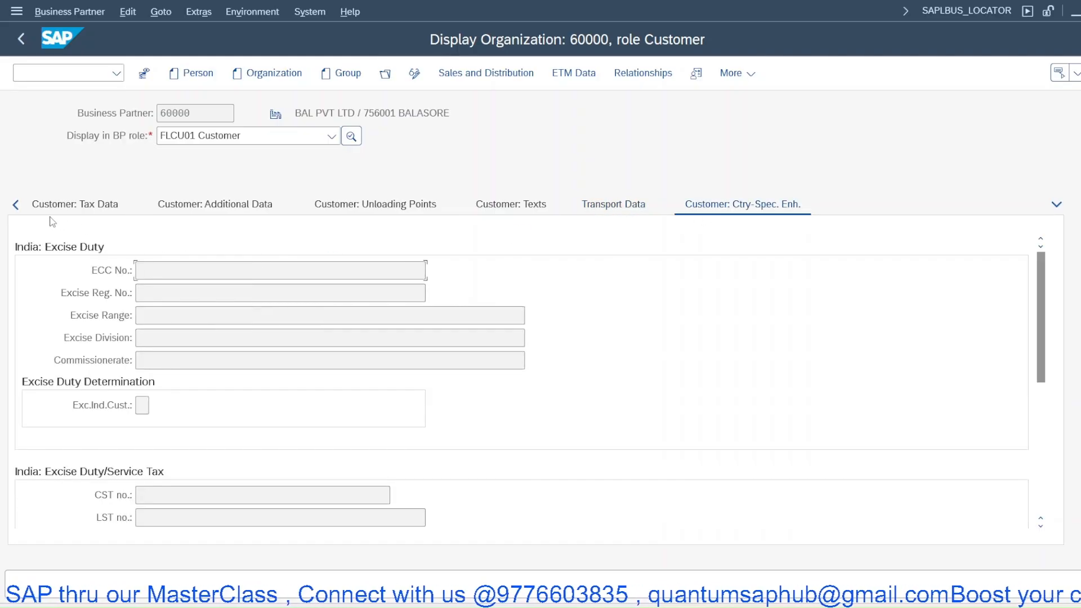
left_click(19, 205)
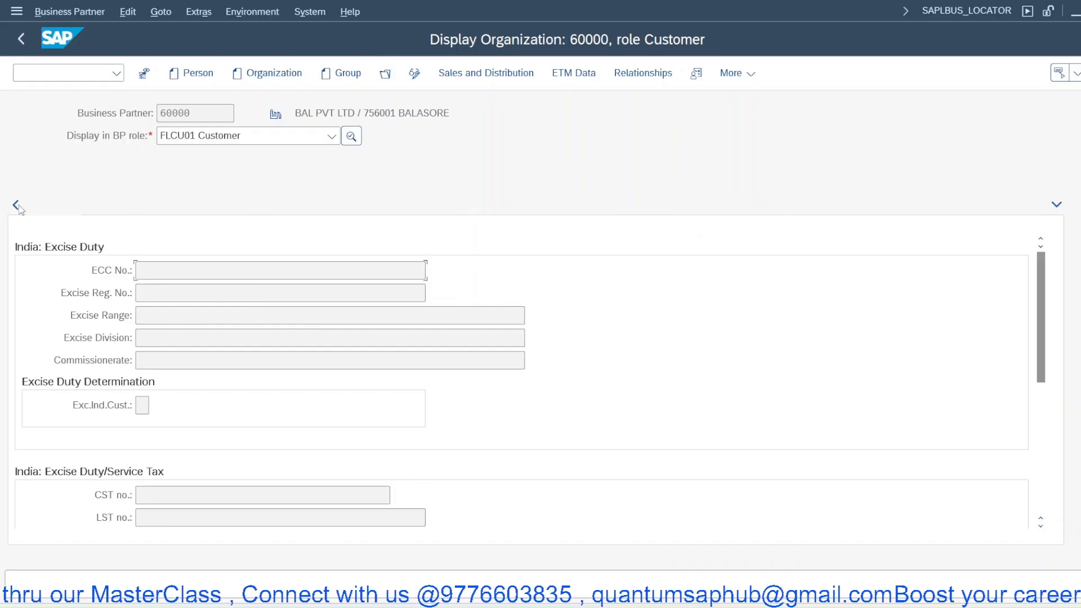
left_click(19, 205)
left_click(19, 205)
left_click(18, 205)
left_click(18, 204)
left_click(18, 205)
left_click(18, 205)
left_click(18, 205)
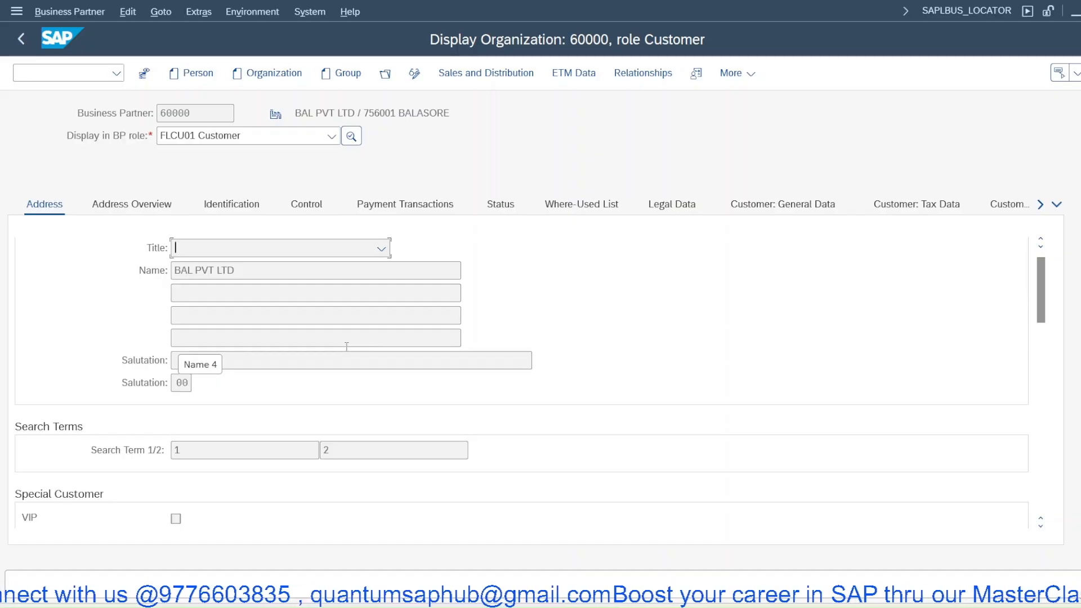
- In change mode, set the standard address's transportation zone to BAL00001 and save the business partner
scroll(131, 338, "down", 3)
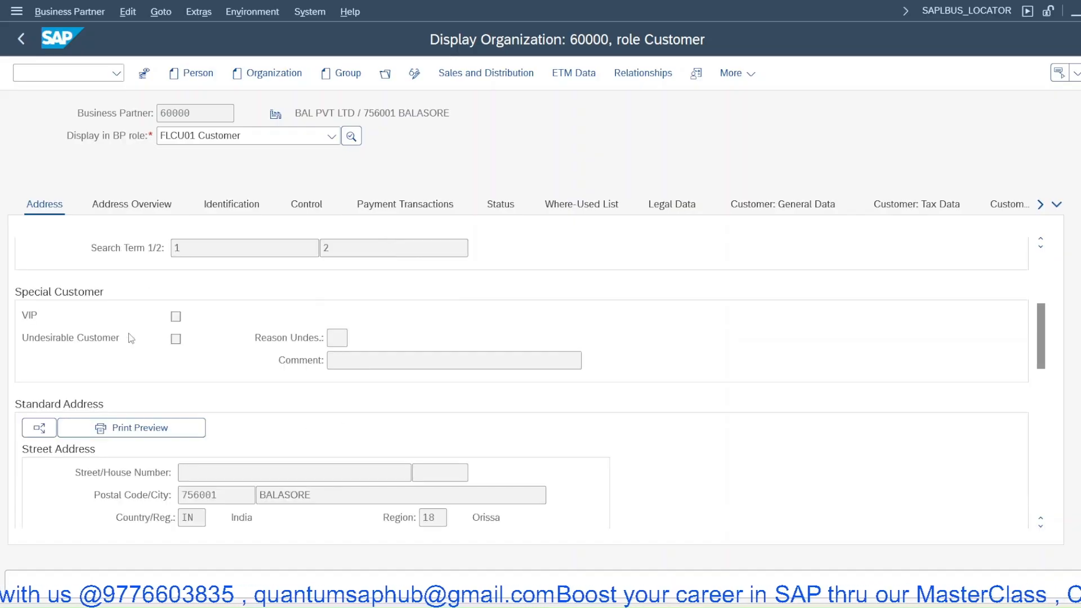
scroll(132, 337, "down", 2)
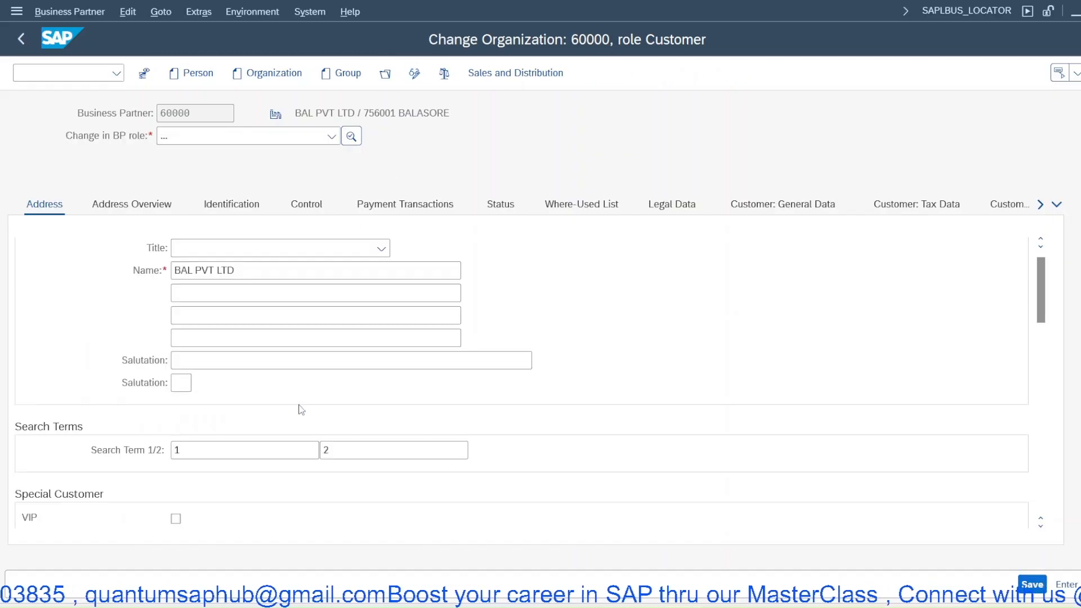
scroll(301, 408, "down", 7)
scroll(297, 405, "down", 1)
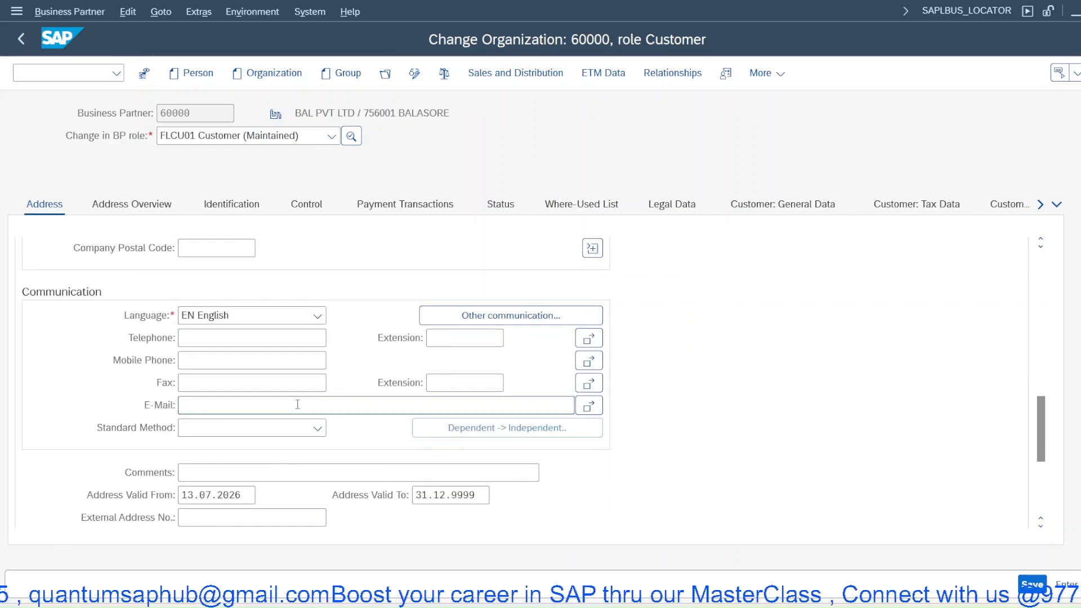
scroll(297, 405, "down", 3)
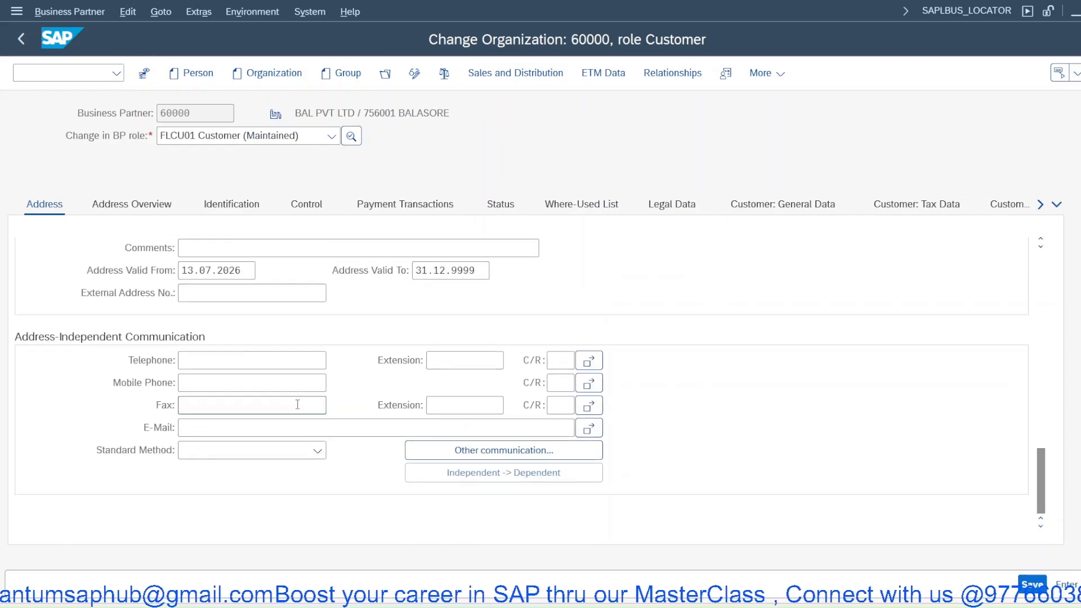
scroll(299, 408, "up", 2)
scroll(299, 408, "up", 2)
scroll(197, 316, "up", 2)
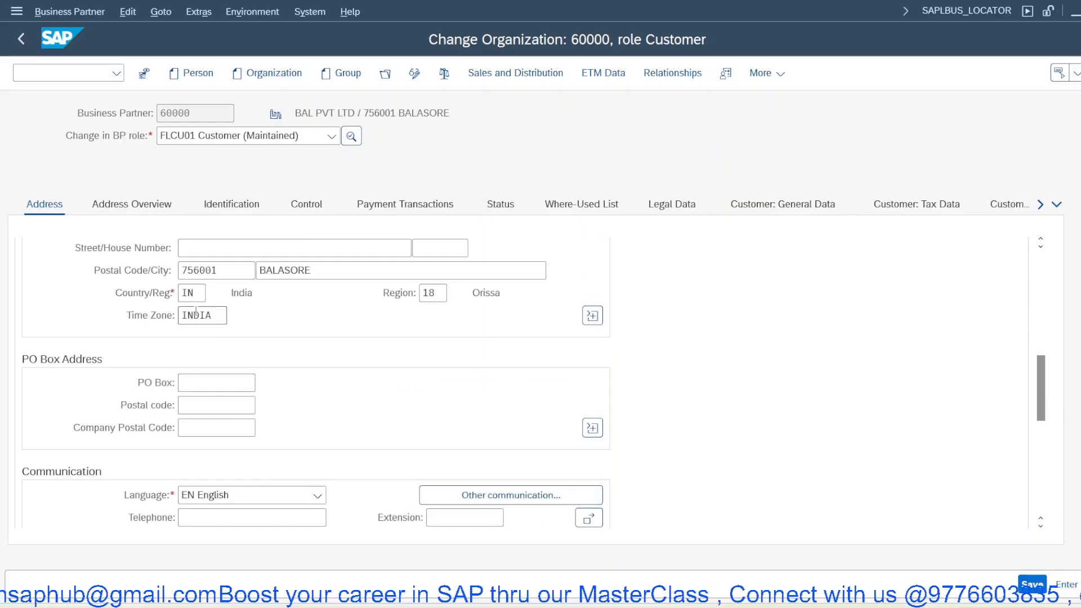
left_click(592, 316)
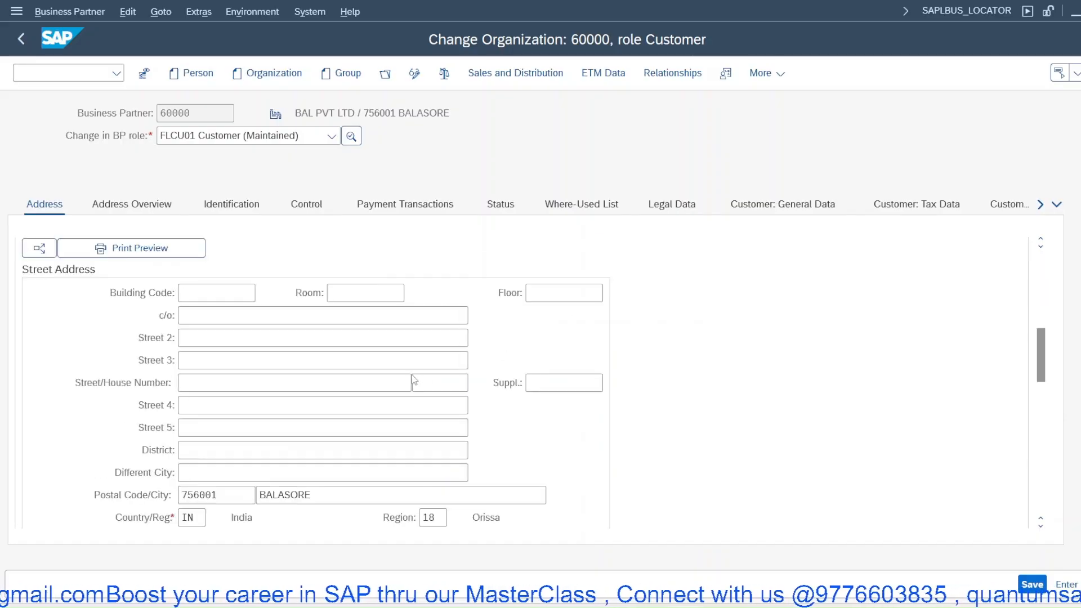
scroll(380, 378, "down", 2)
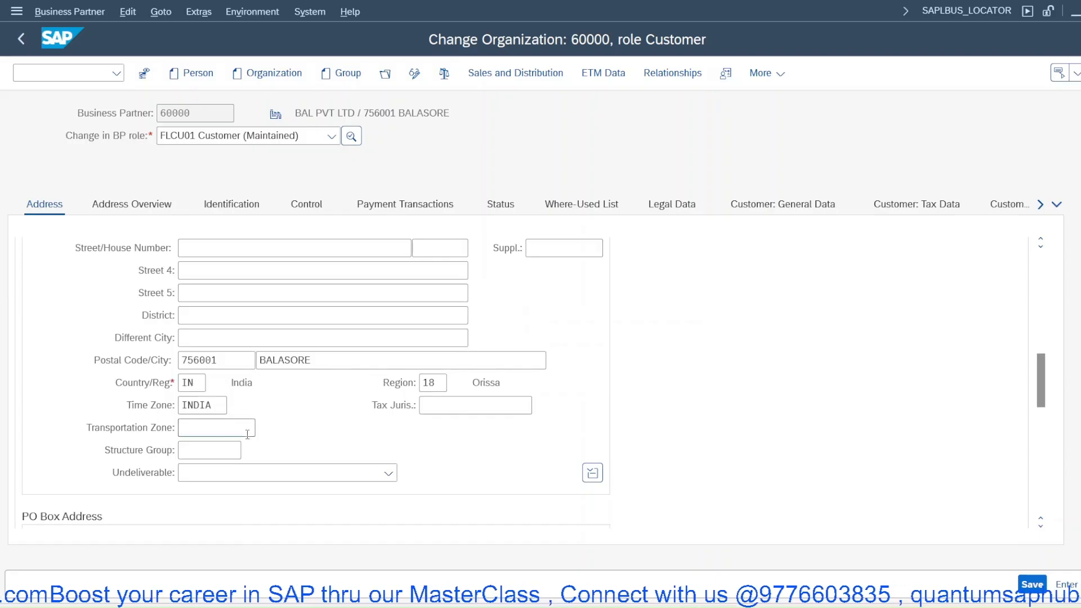
key("F4")
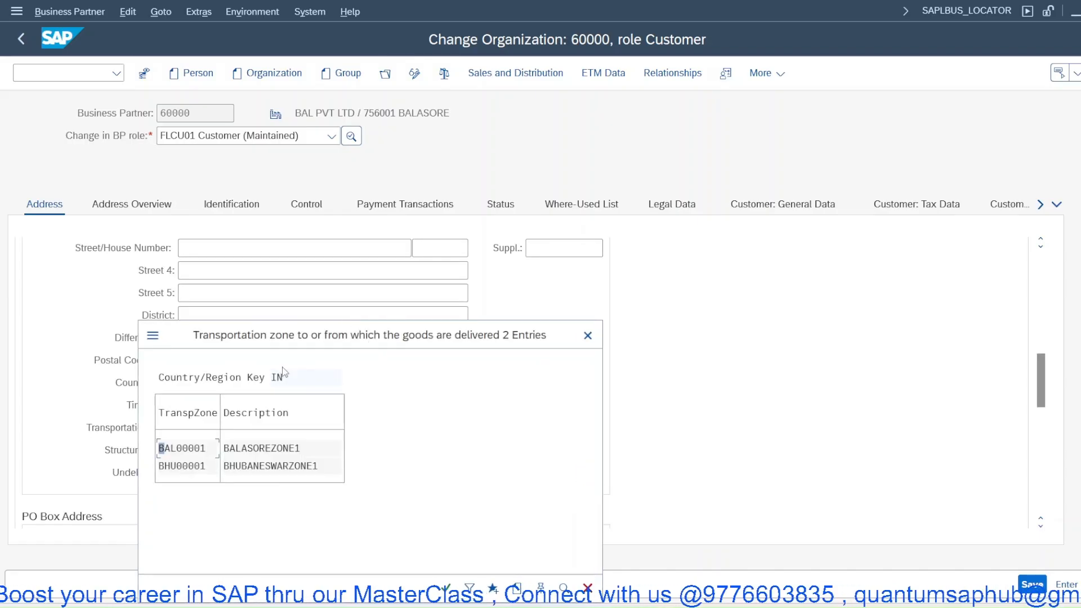
double_click(250, 451)
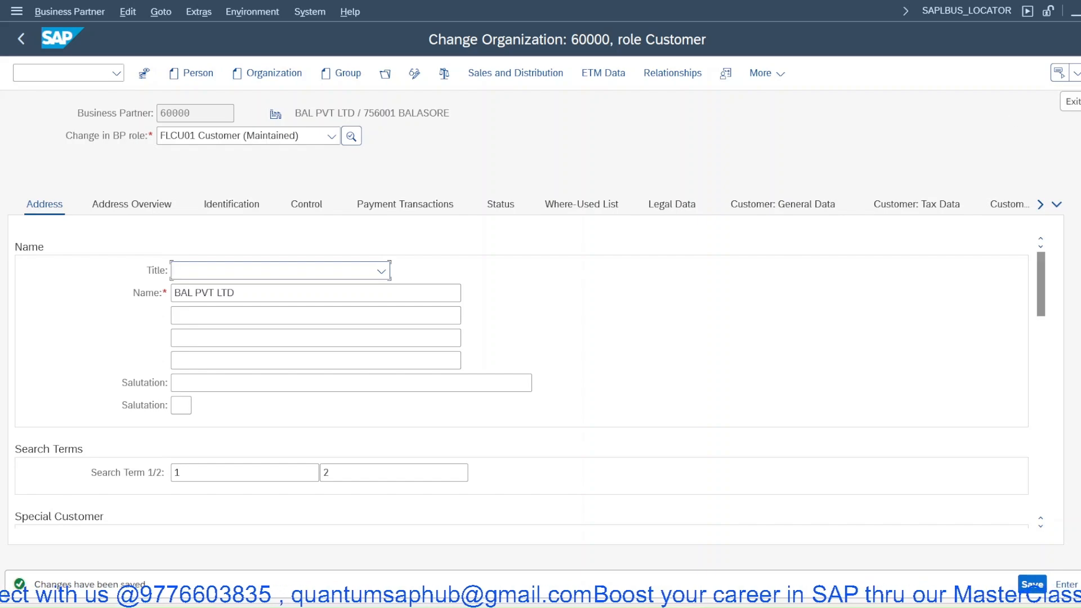
- Leave the business partner, return to the IMG and open Maintain Route Determination
left_click(1079, 73)
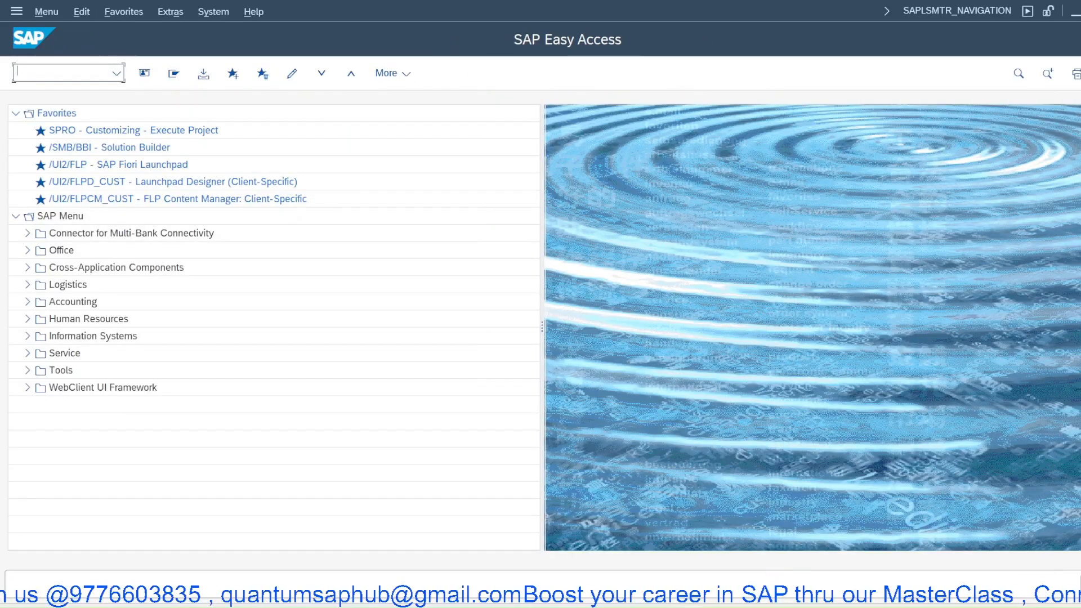
left_click(691, 606)
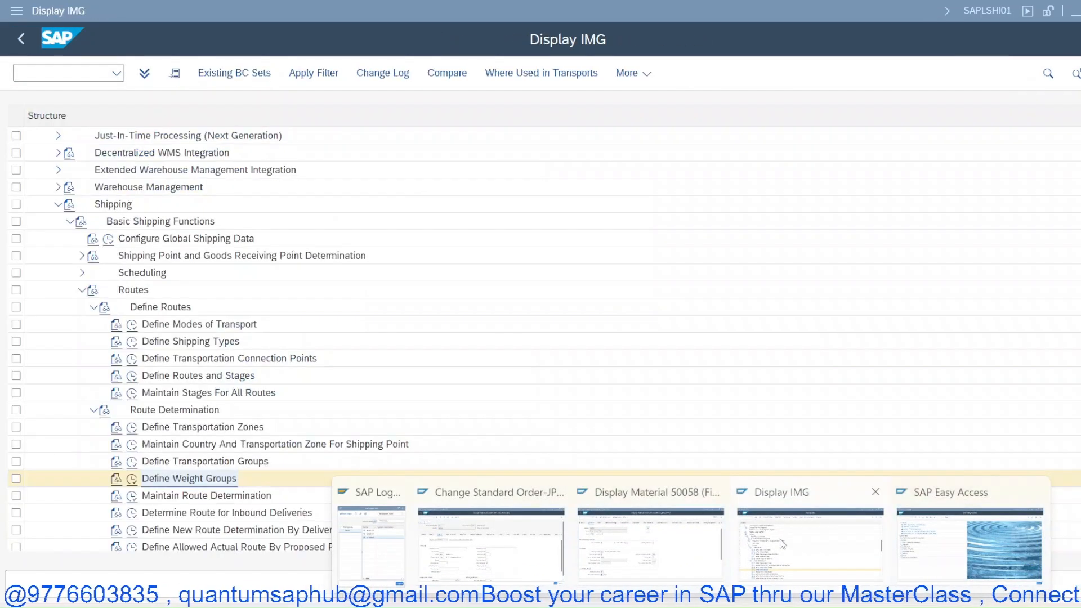
left_click(782, 544)
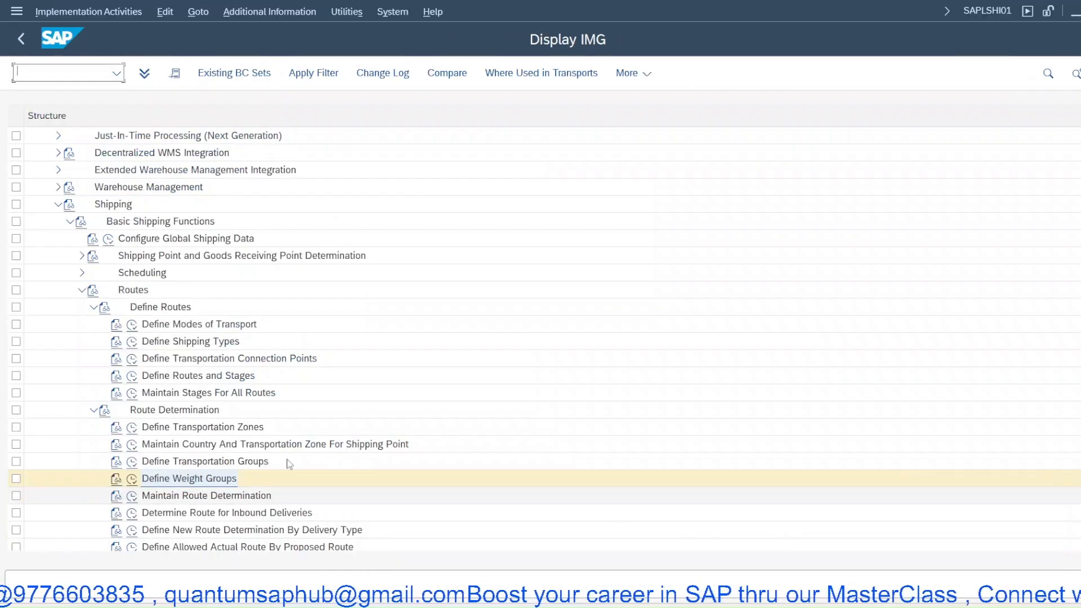
left_click(132, 498)
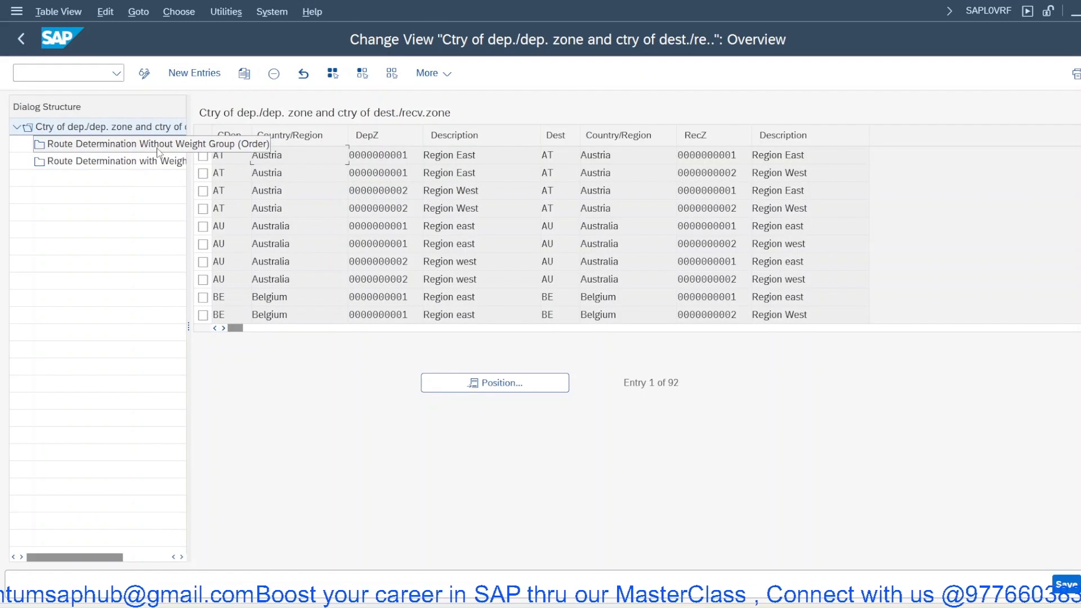
- Add a new country/zone entry with departure country IN, departure zone BHU00001 and destination country IN
left_click(79, 147)
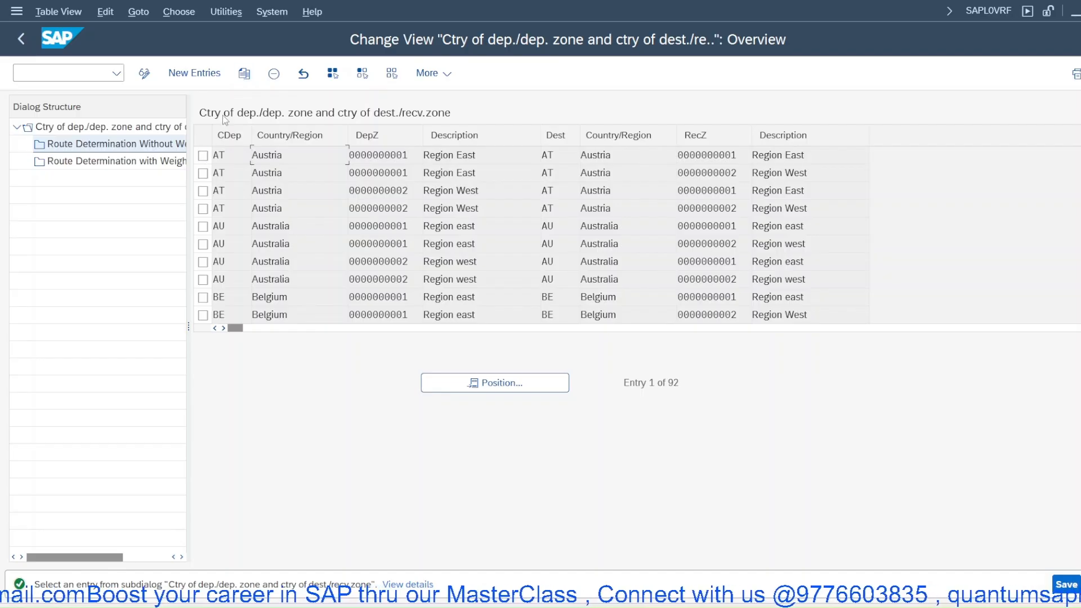
left_click(194, 73)
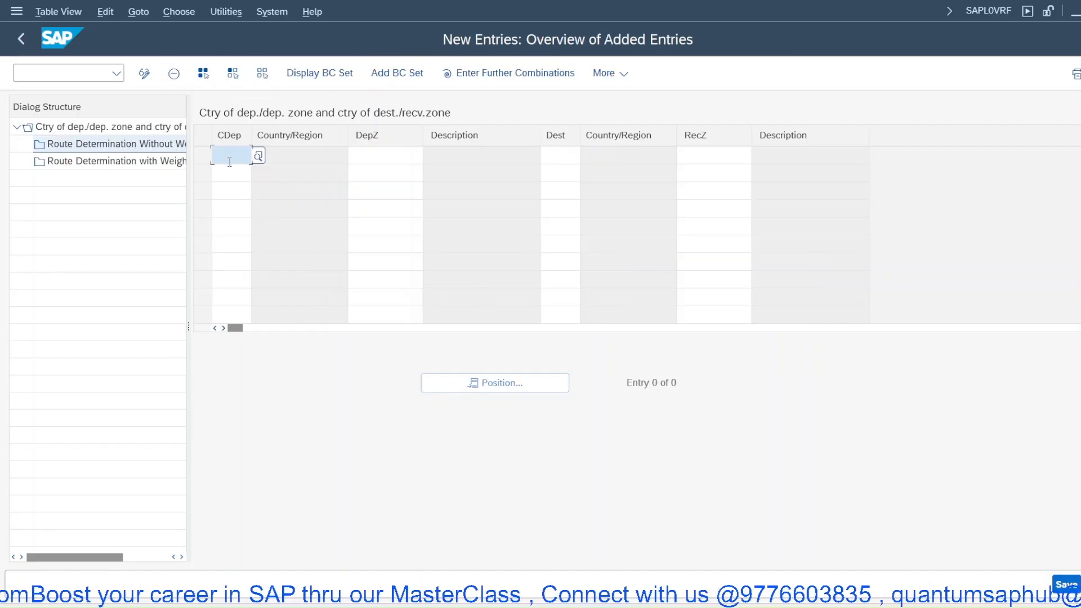
type("IN")
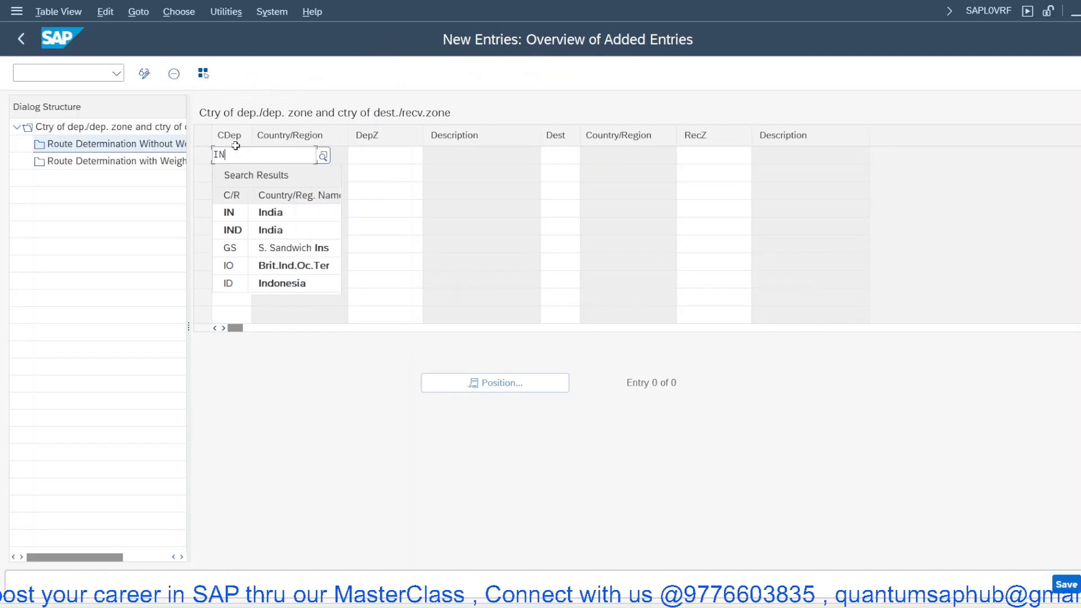
left_click(295, 217)
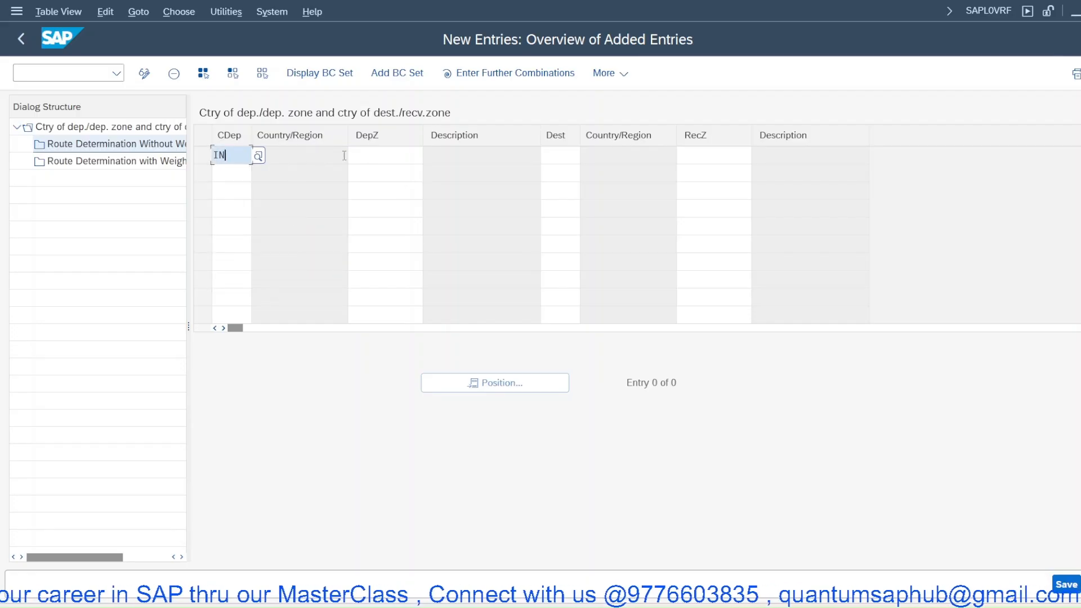
left_click(409, 161)
left_click(429, 157)
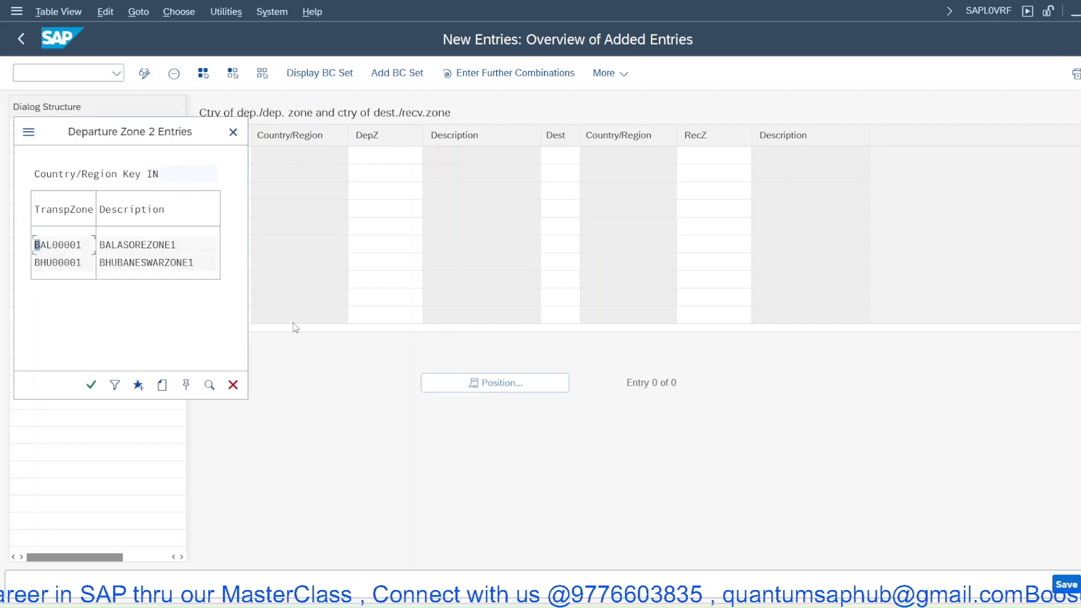
double_click(56, 266)
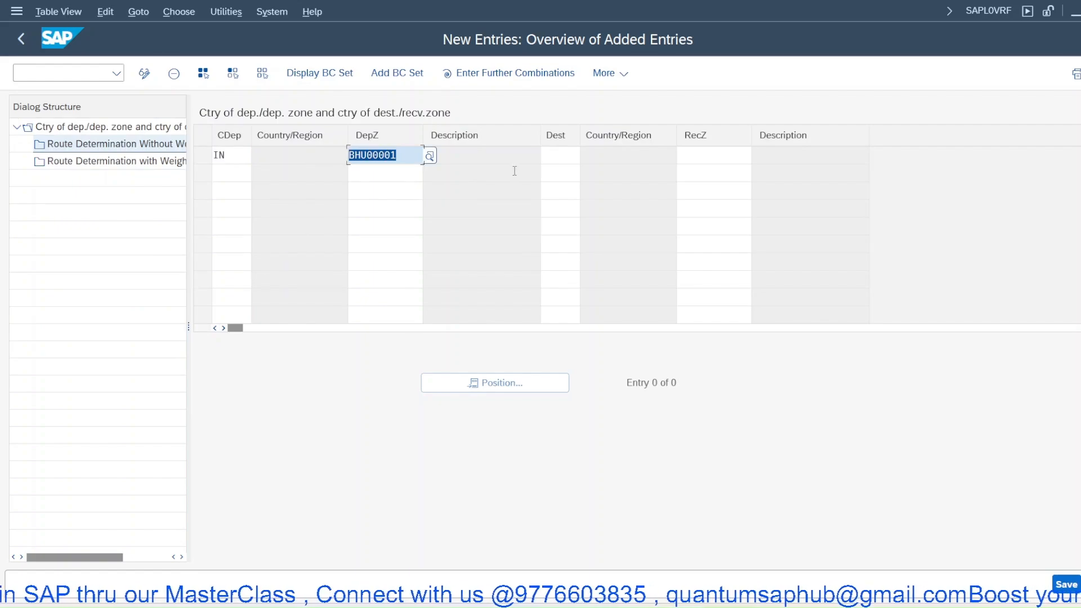
left_click(564, 159)
left_click(586, 156)
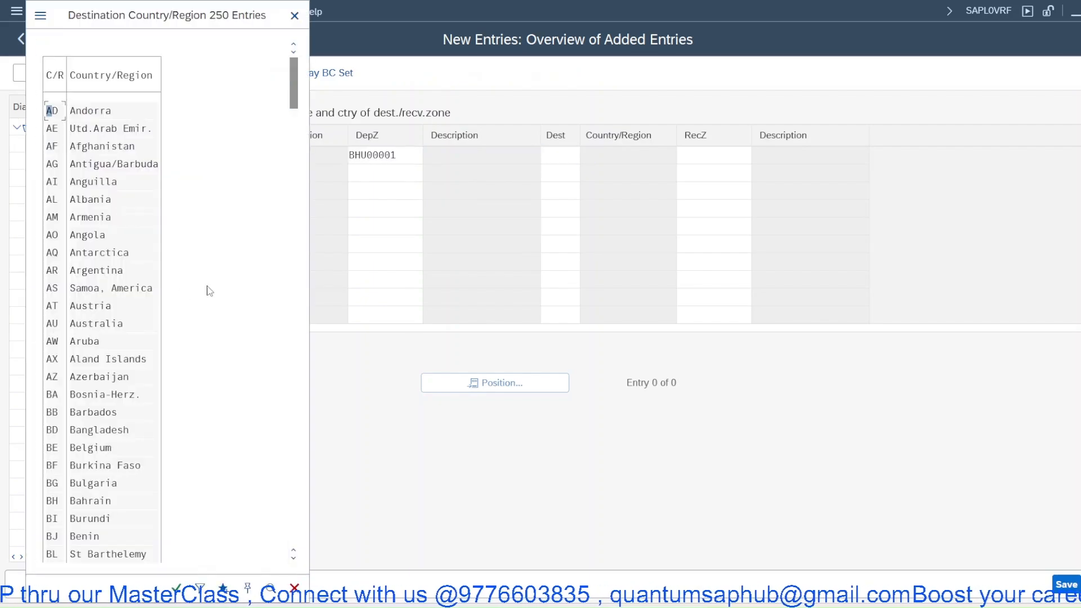
left_click(300, 18)
type("in")
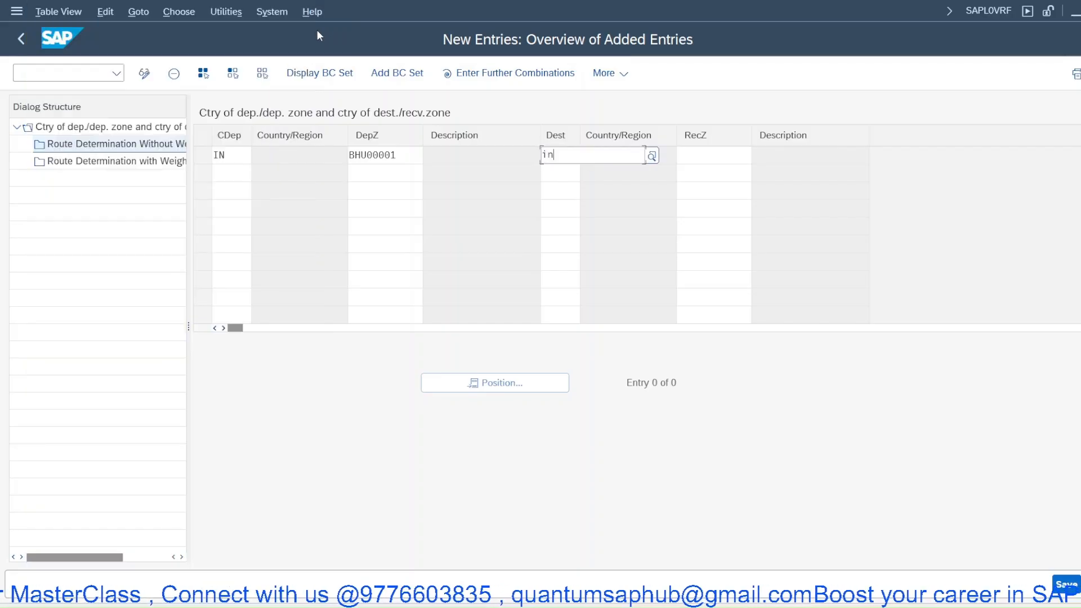
key("Down")
key("Return")
- Set the receiving zone to BAL00001 and save the entry under the customizing request
left_click(698, 156)
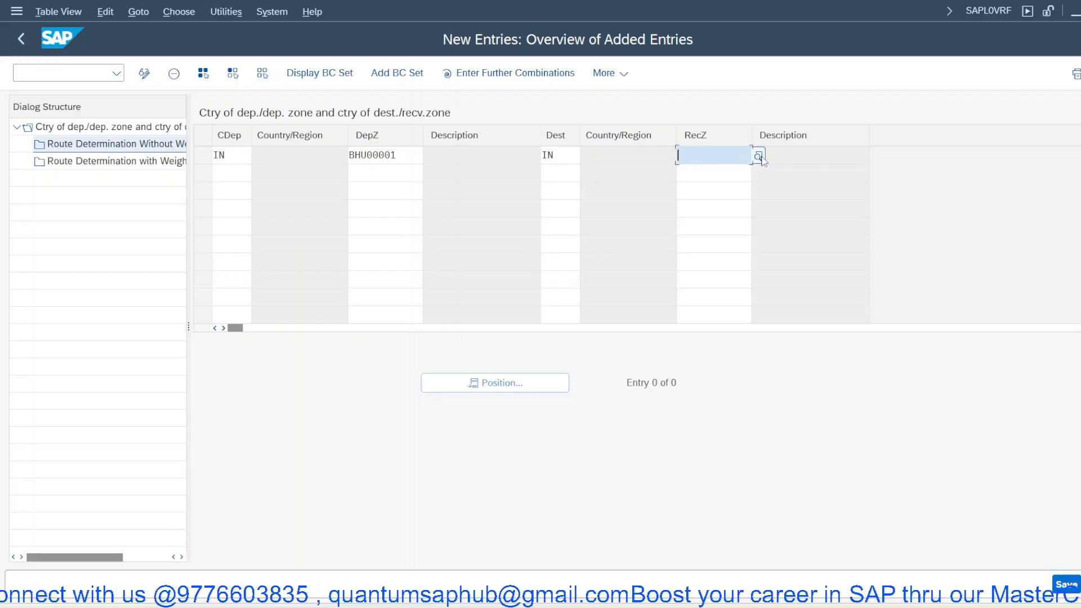
left_click(759, 156)
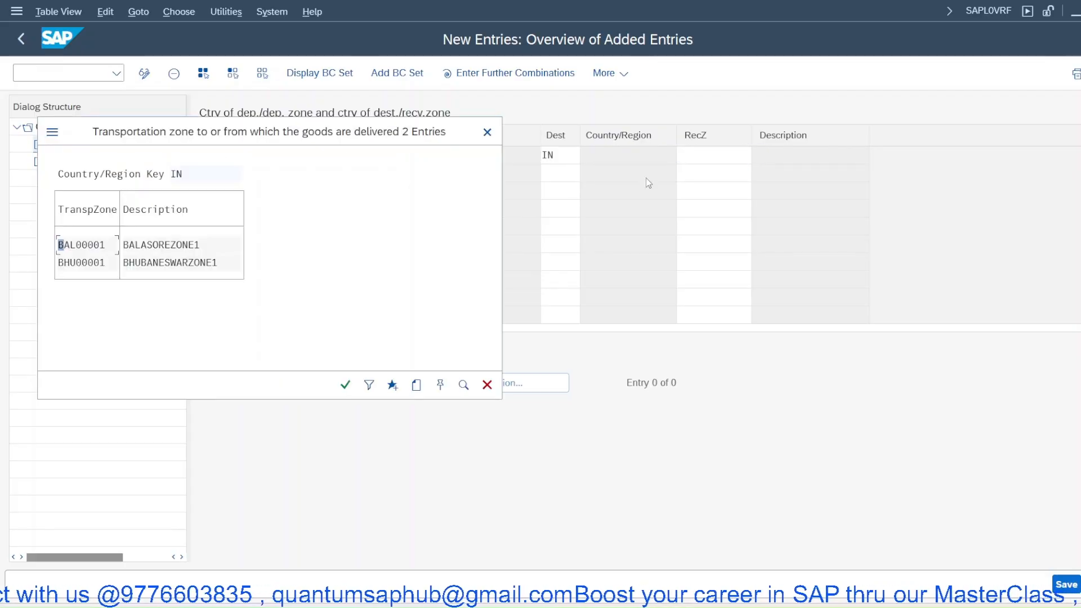
left_click(79, 245)
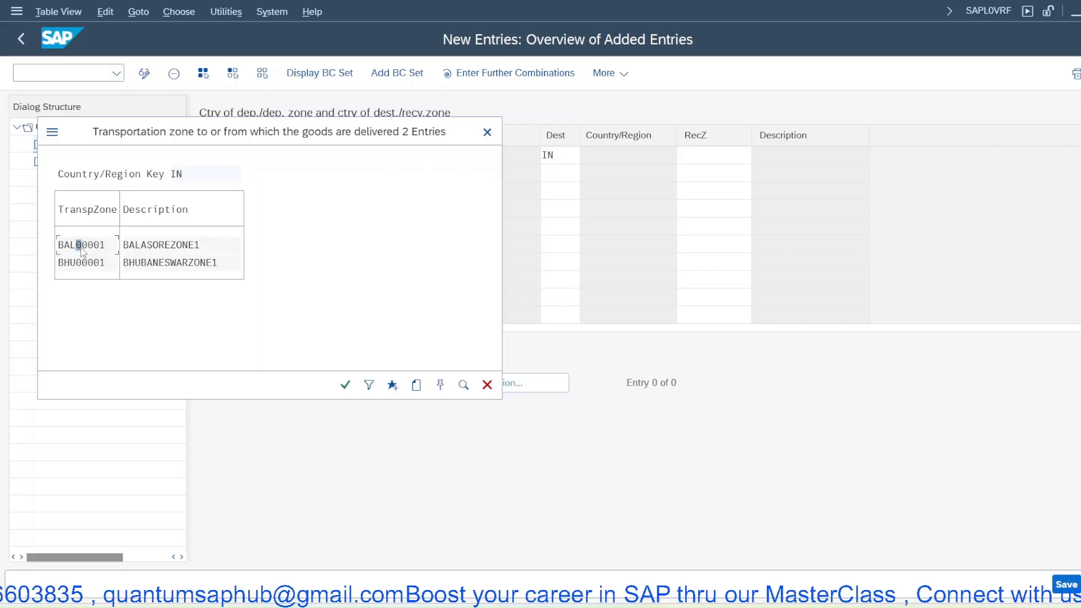
double_click(80, 247)
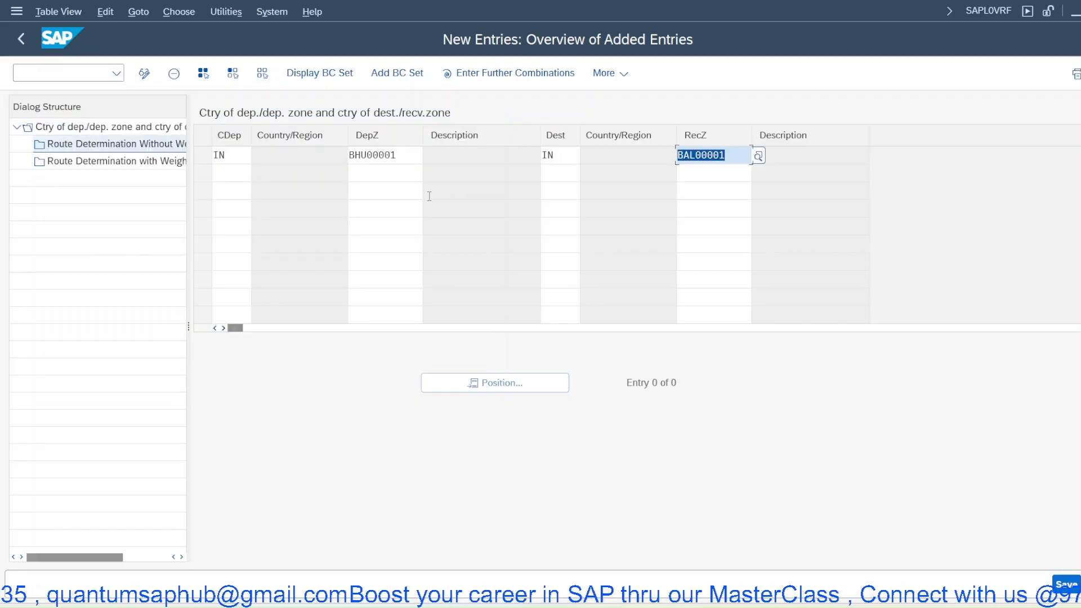
key("Return")
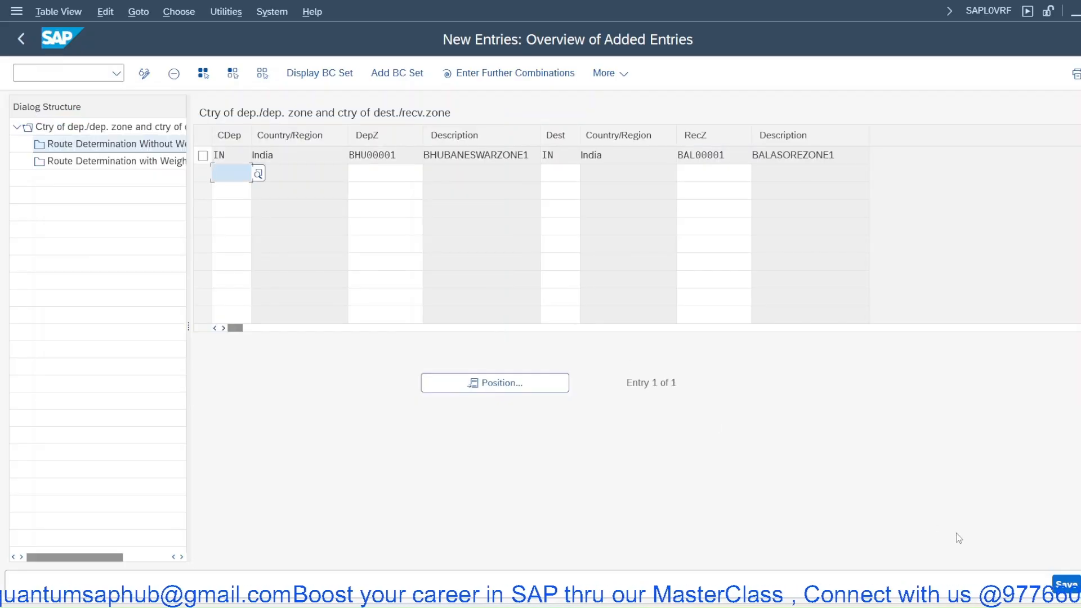
left_click(1065, 584)
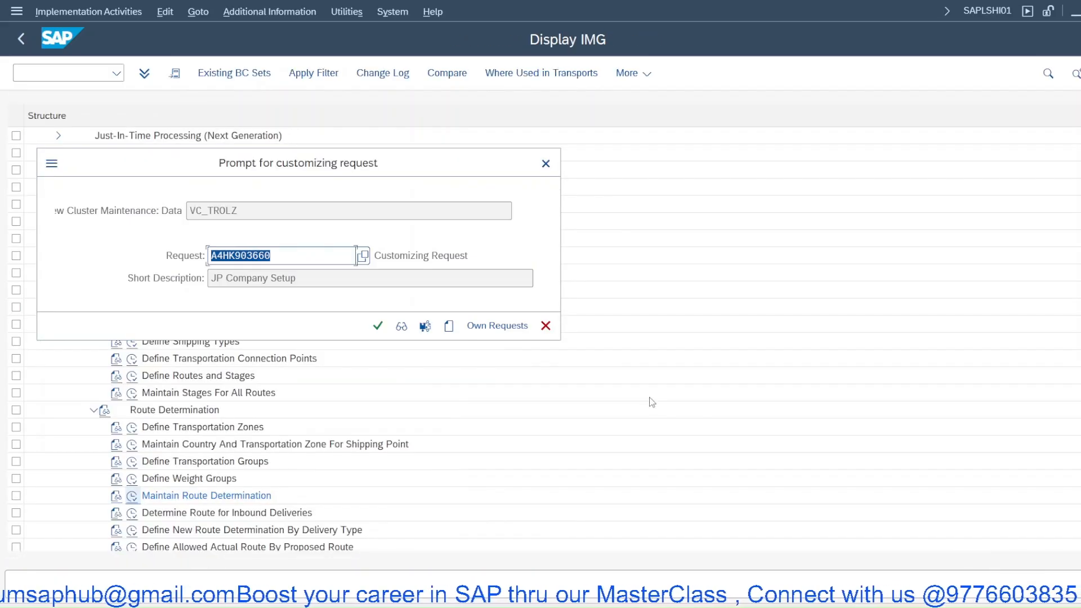
left_click(377, 326)
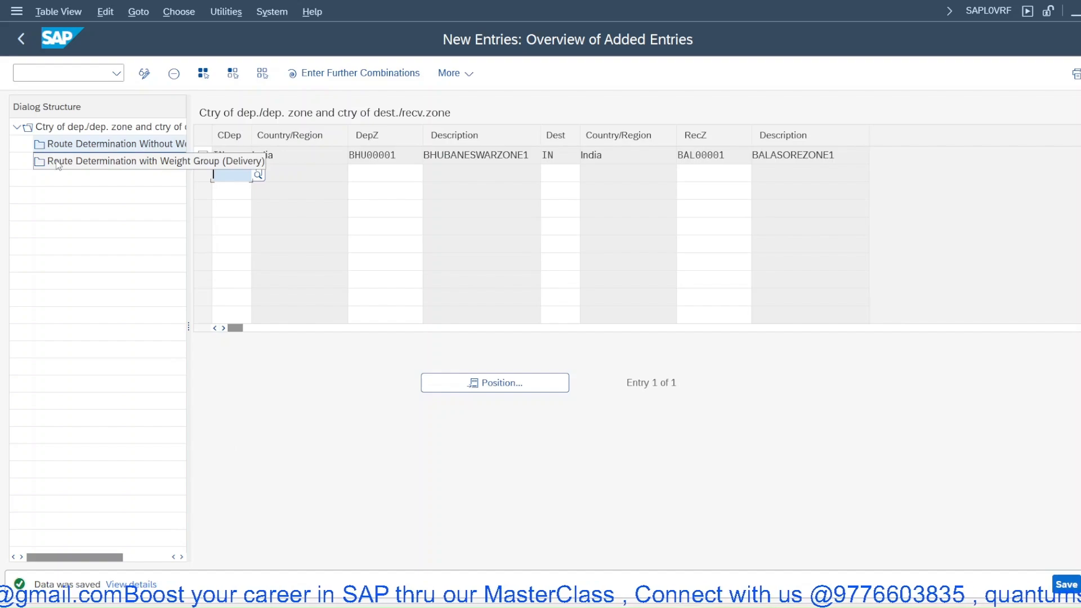
- For the IN BHU00001 to BAL00001 row, add a route determination without weight group entry with shipping condition 01 and transportation group 0001
left_click(90, 165)
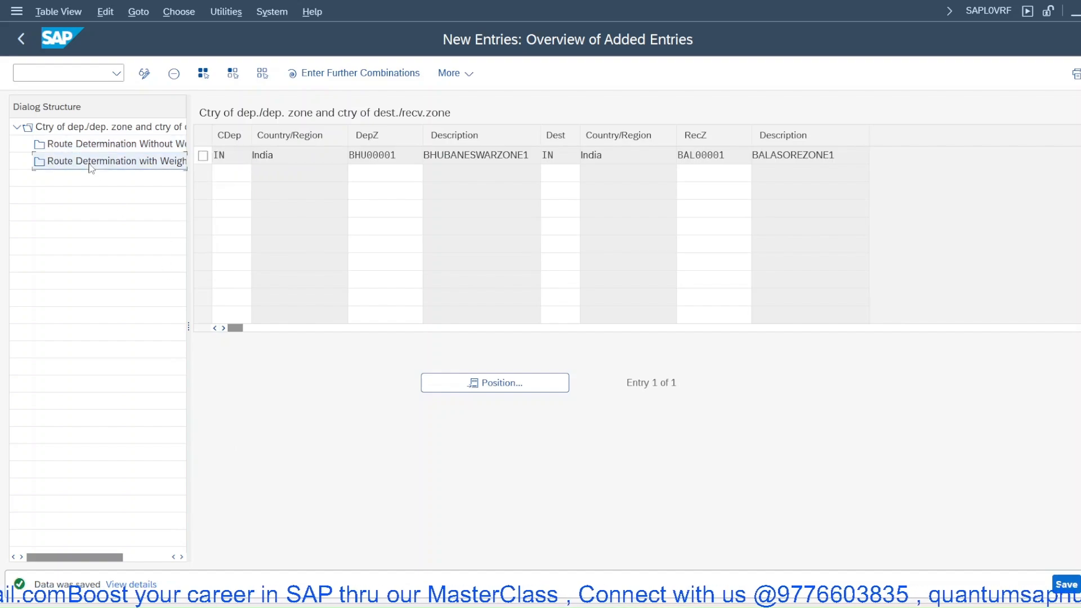
double_click(97, 128)
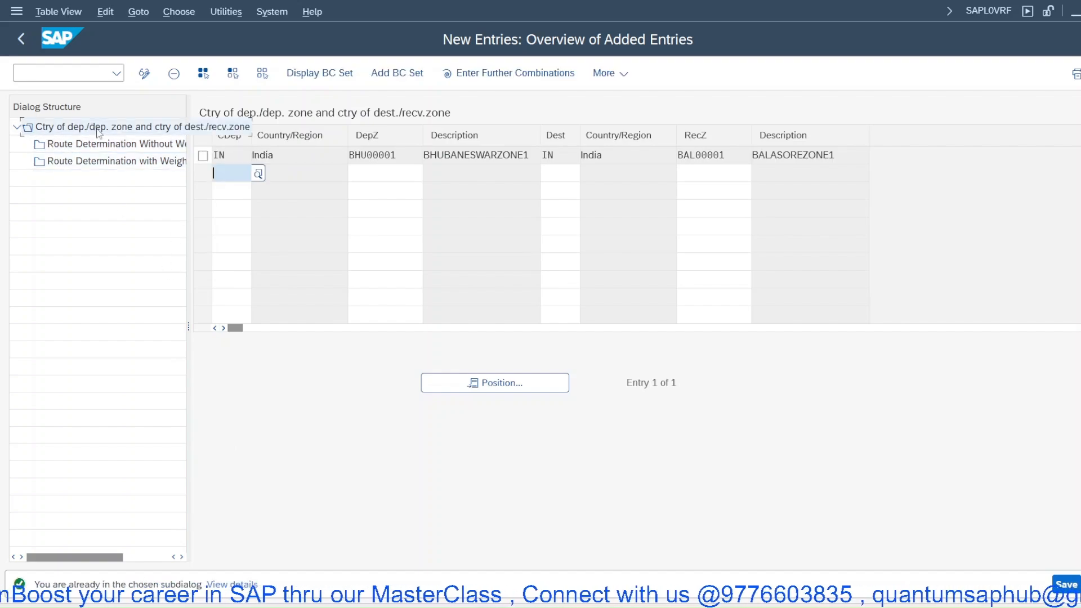
left_click(203, 156)
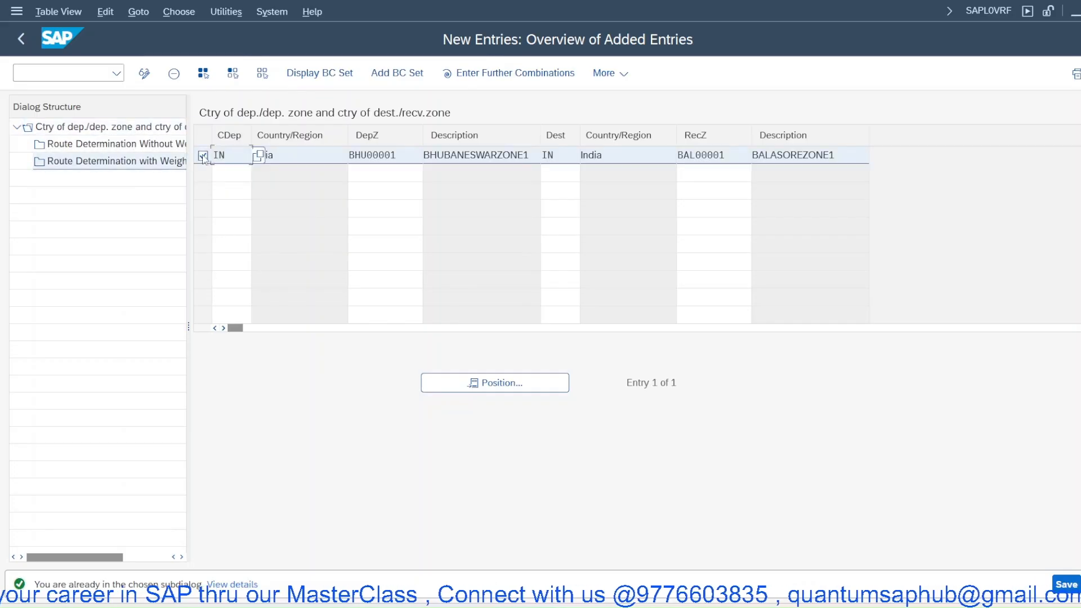
double_click(129, 147)
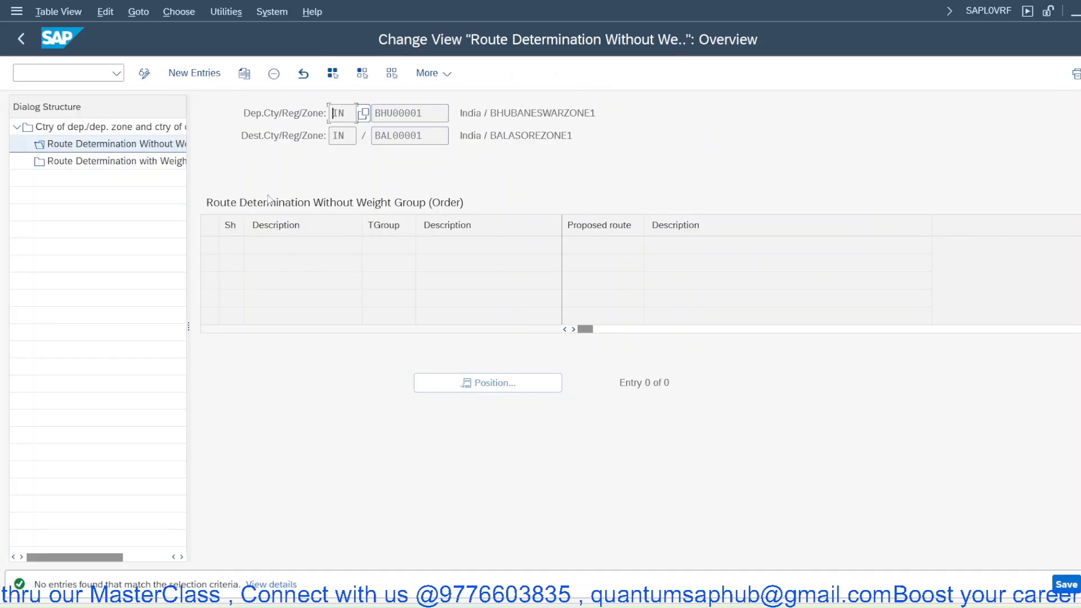
left_click(212, 78)
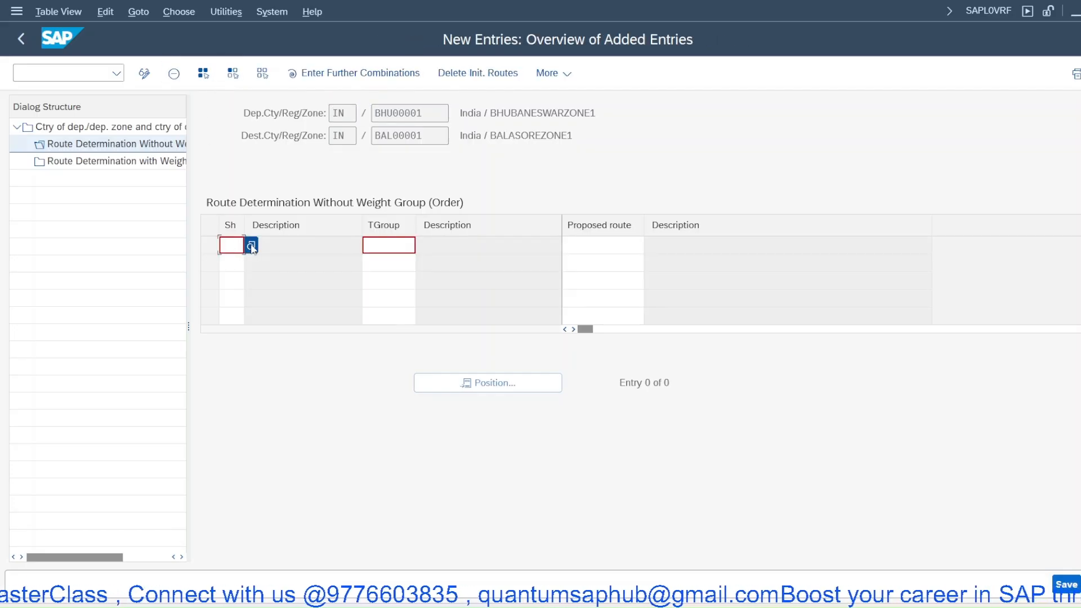
left_click(252, 247)
double_click(116, 230)
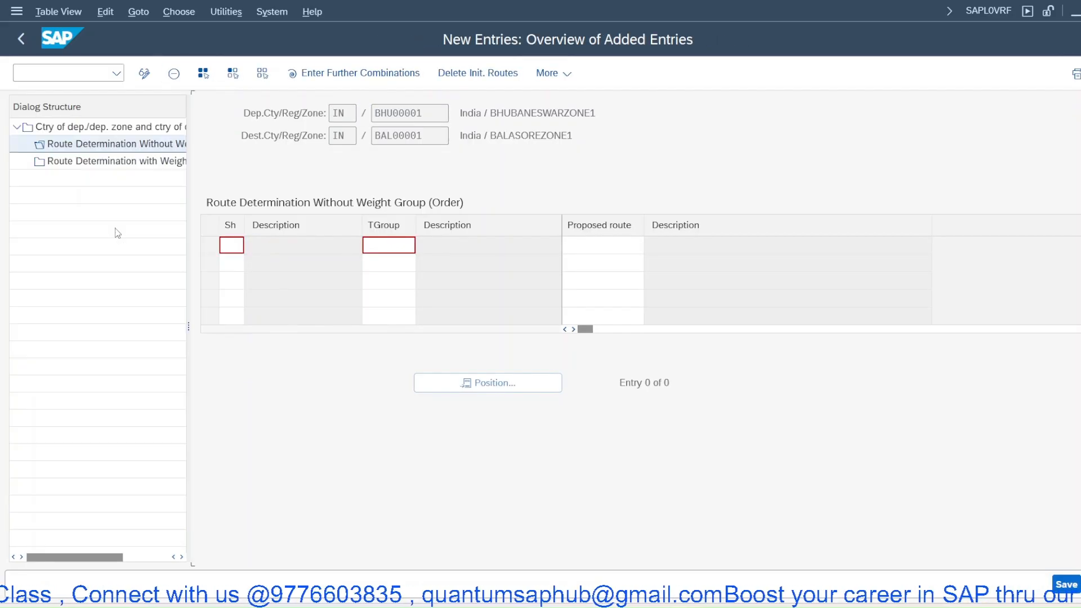
left_click(421, 248)
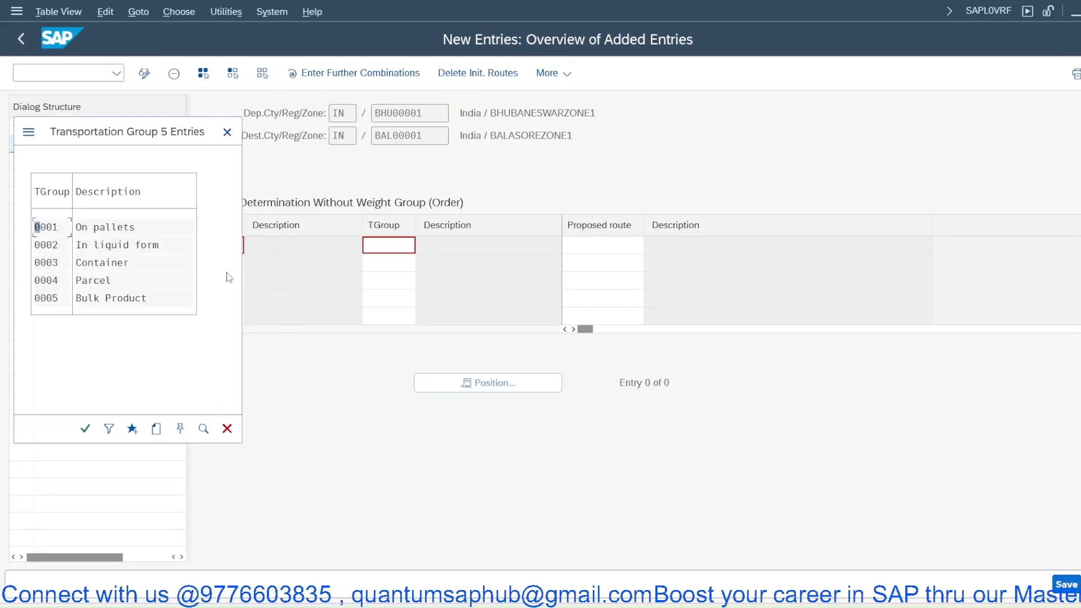
double_click(99, 230)
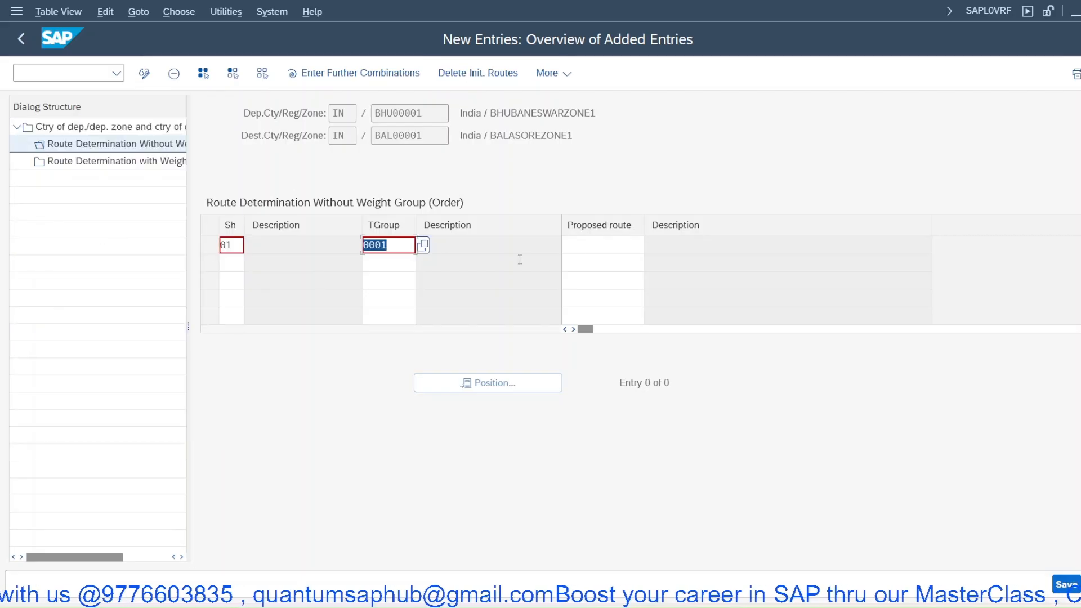
- Set the proposed route to BHUBAL, save the route determination and exit to the IMG
left_click(594, 243)
left_click(654, 245)
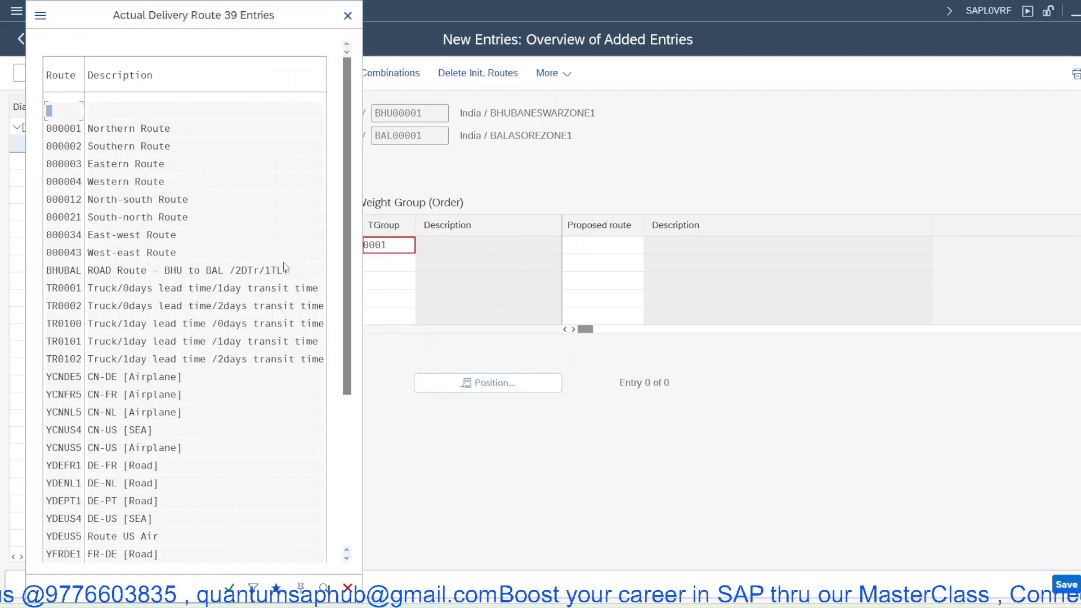
left_click(346, 414)
left_click_drag(347, 408, 351, 321)
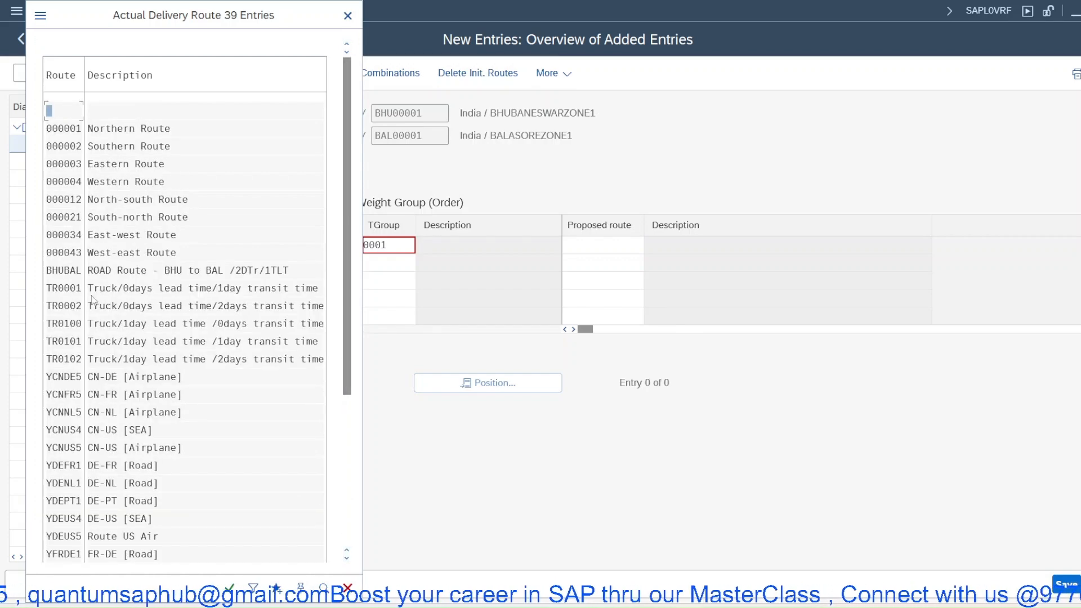
double_click(74, 272)
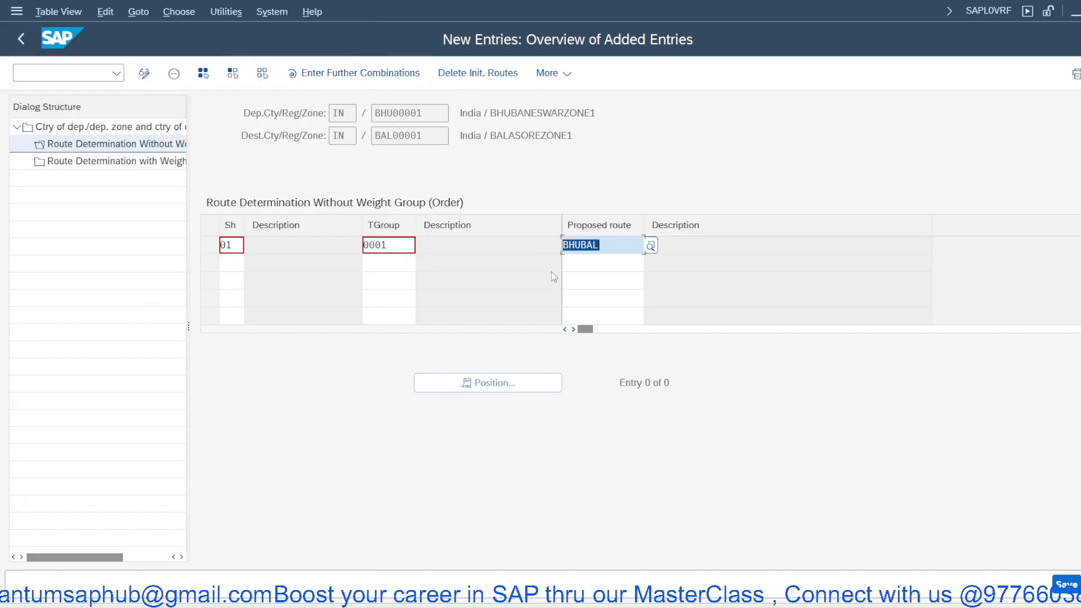
key("Return")
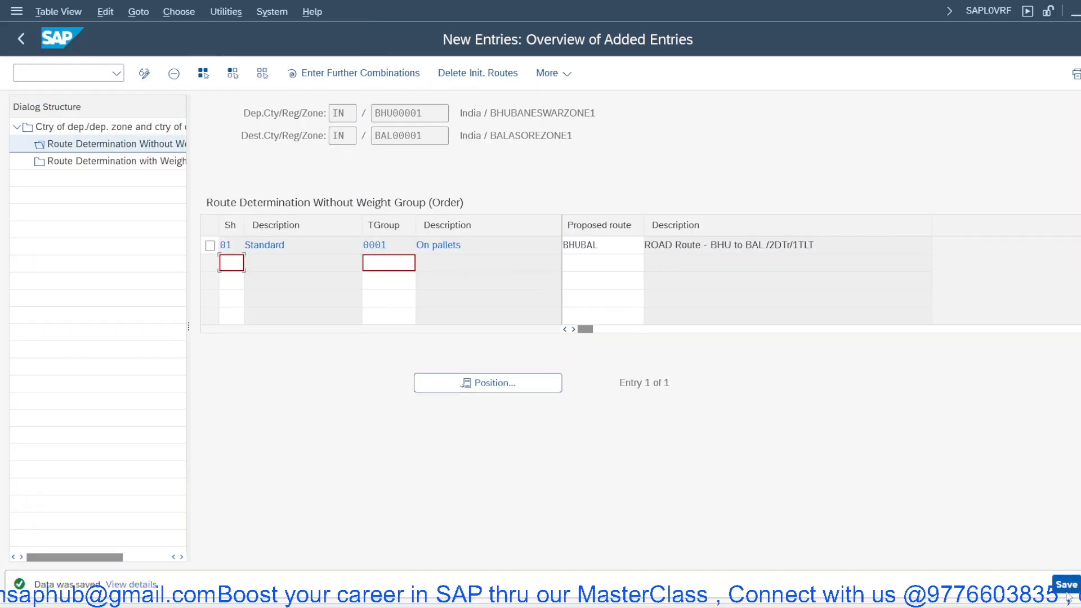
left_click(1070, 583)
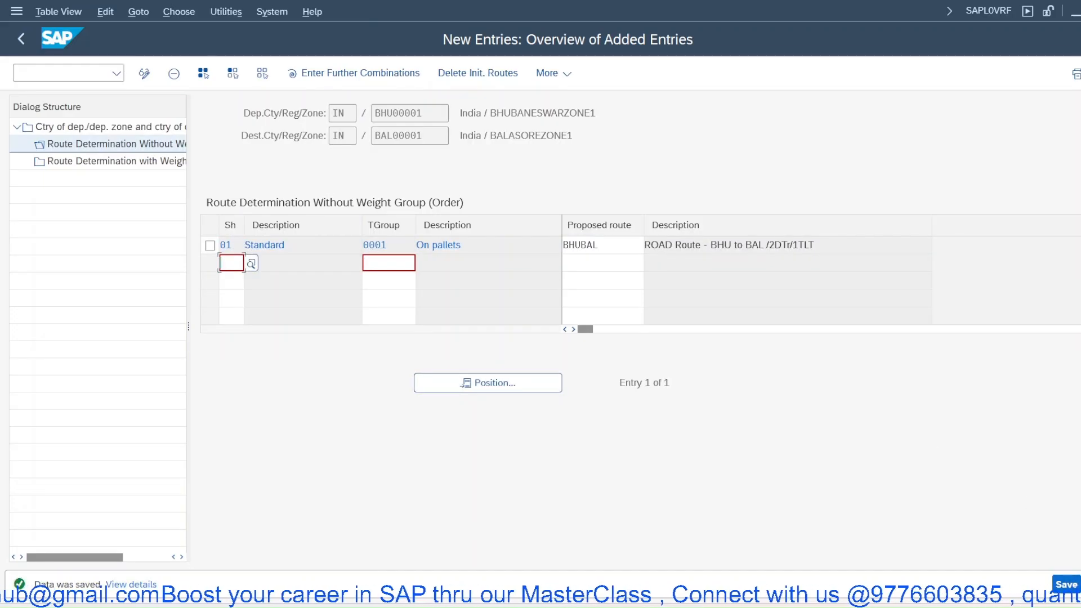
key("shift+F3")
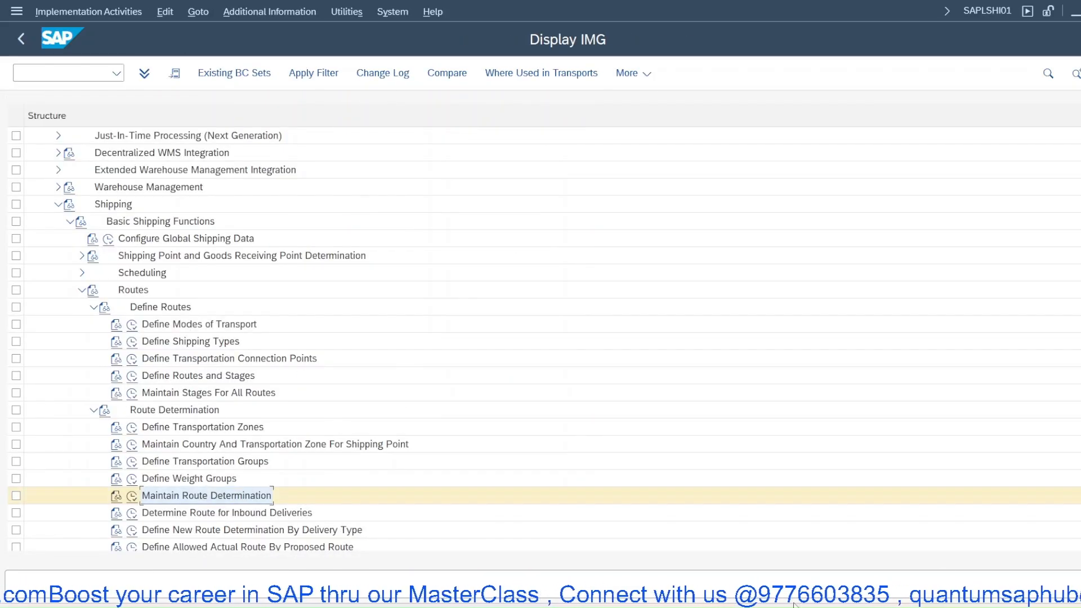
- Switch to the Change Standard Order-JPPL 111 window and go back from item data to the order overview
left_click(691, 605)
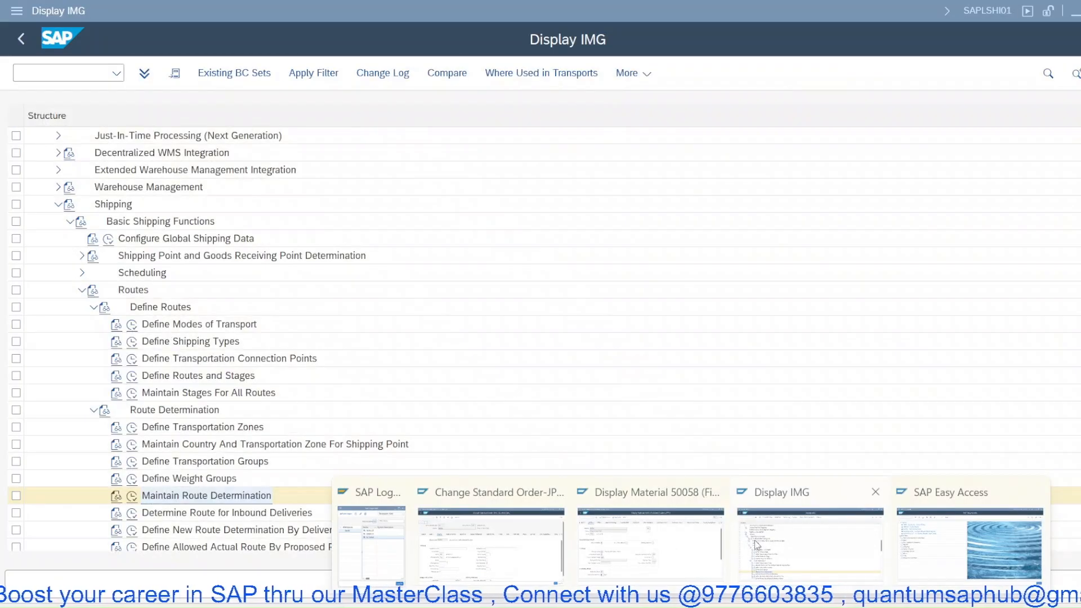
left_click(490, 541)
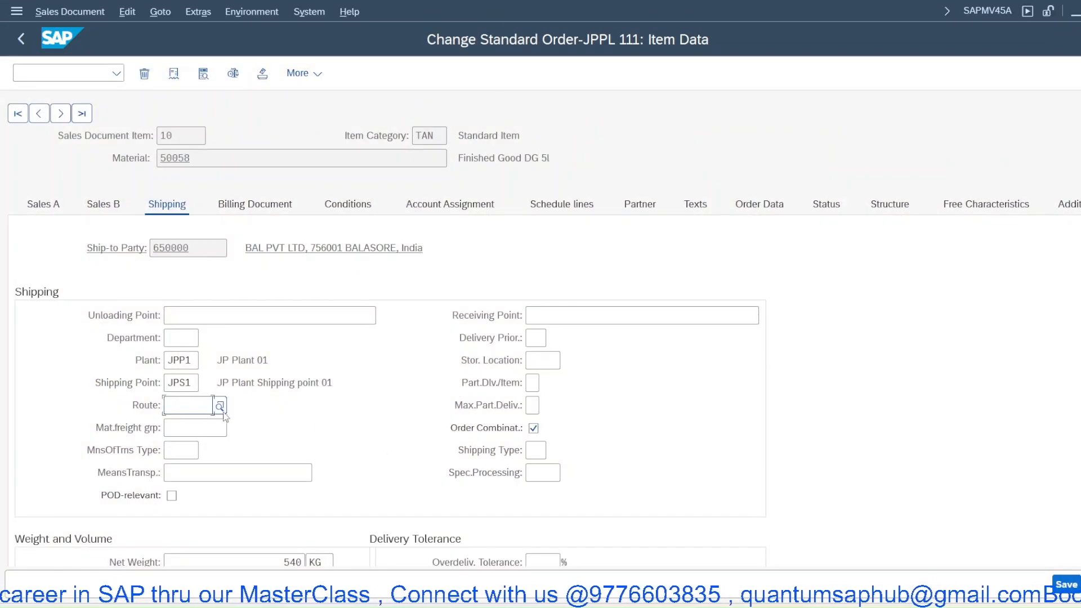
right_click(250, 121)
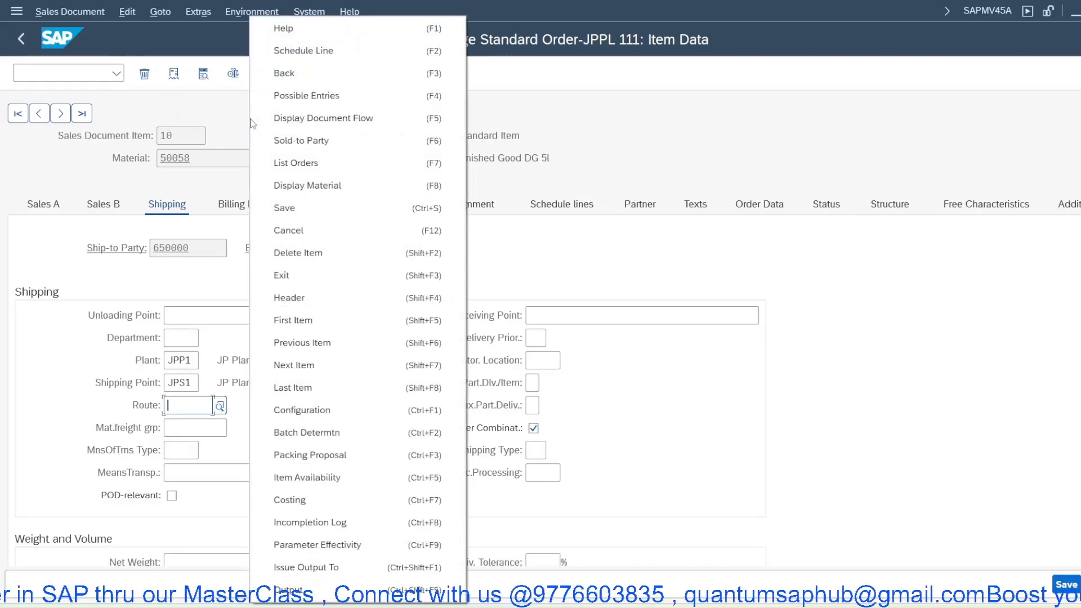
left_click(289, 75)
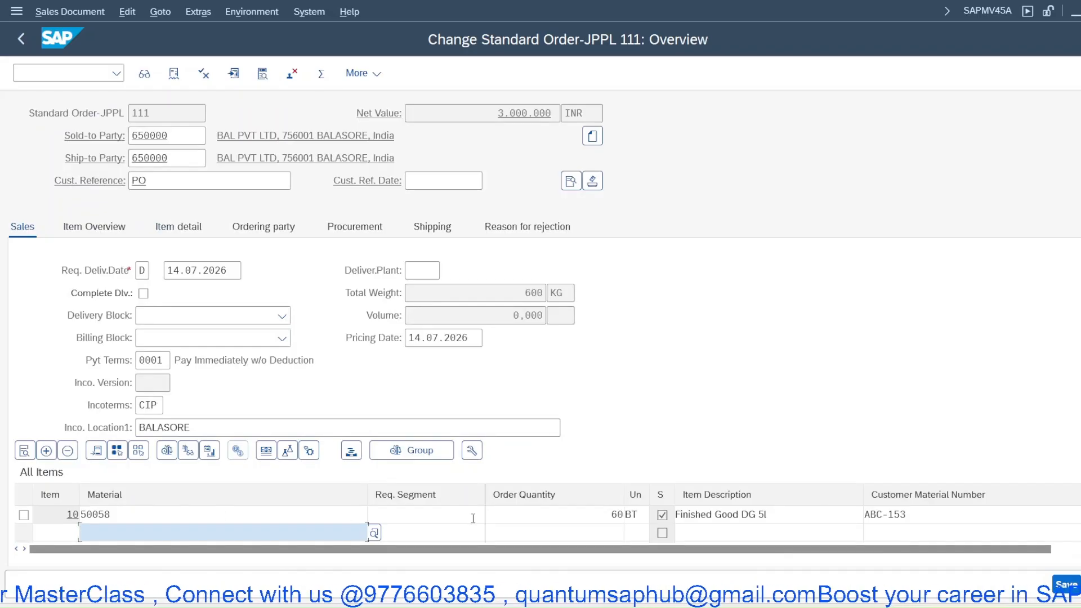
- Change the order quantity of item 10 to 100
left_click(572, 519)
type("100")
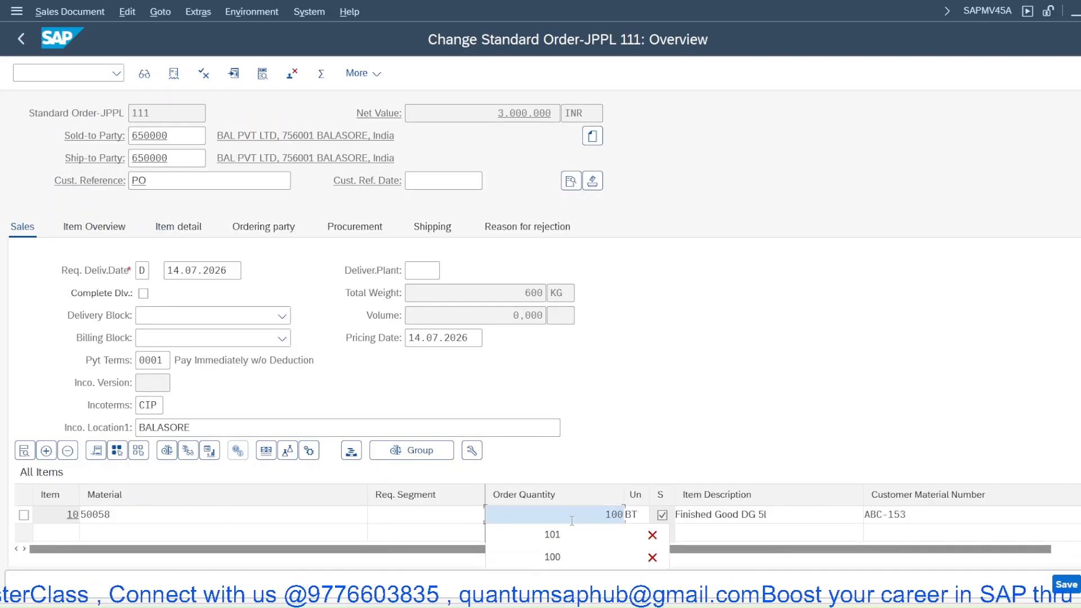
key("Return")
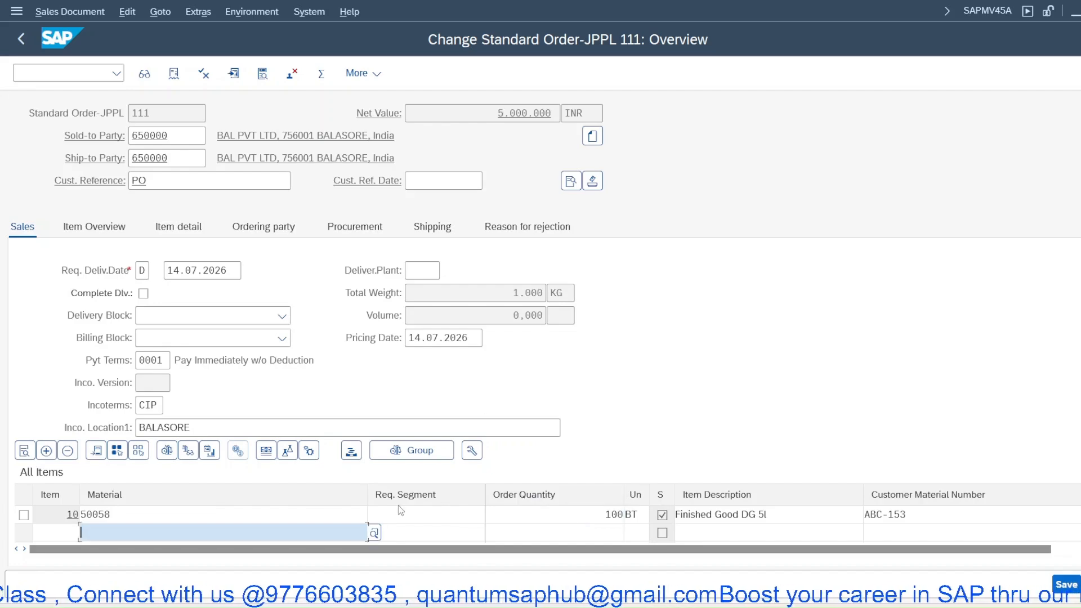
- Open item 10's shipping data to check its route, then return to the order overview
double_click(337, 515)
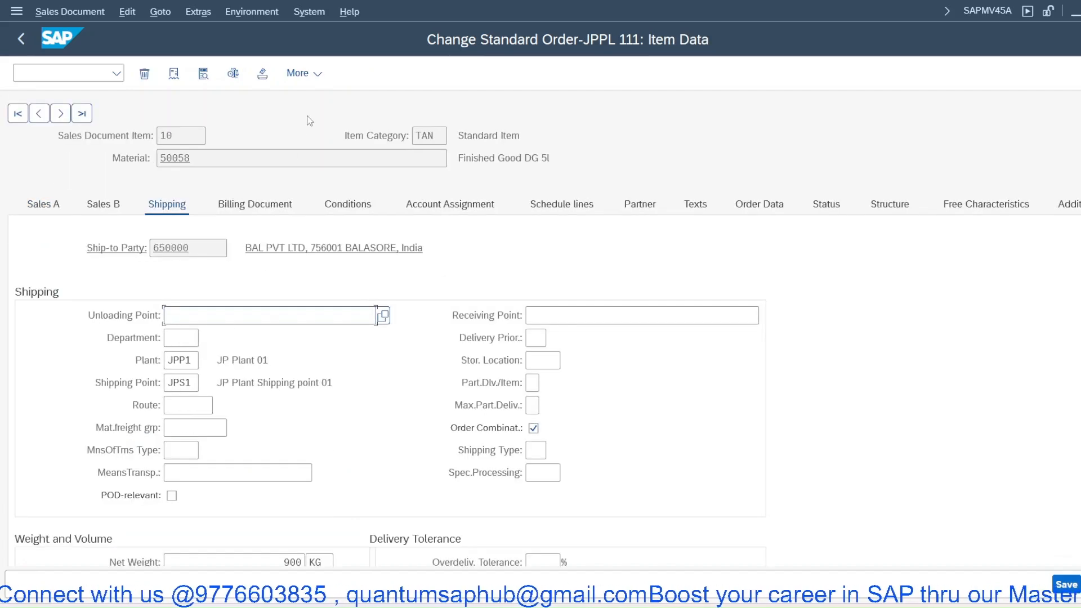
right_click(309, 121)
left_click(366, 95)
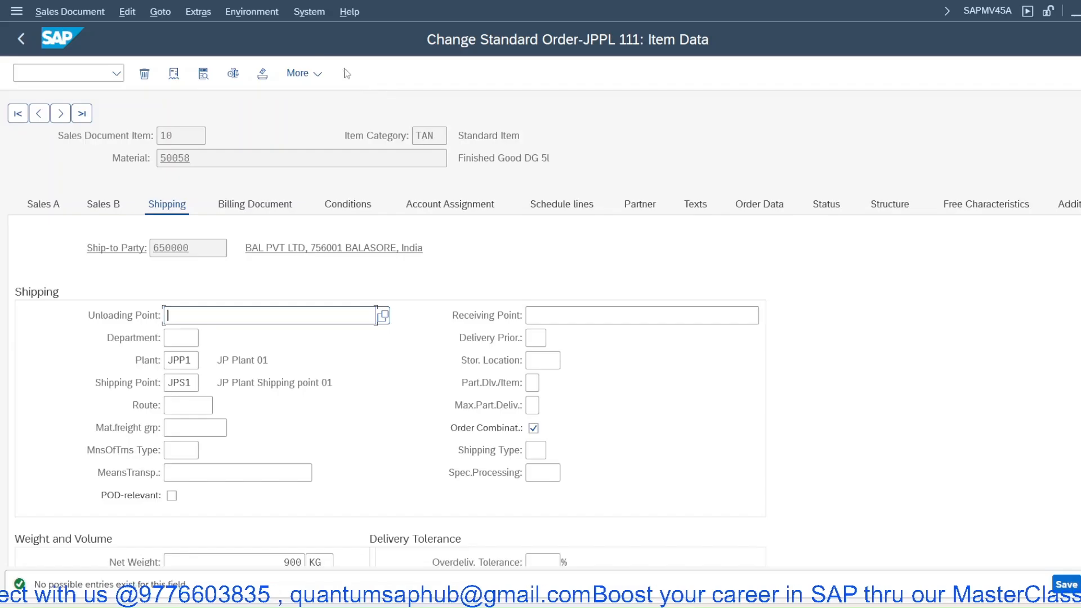
right_click(297, 135)
left_click(295, 82)
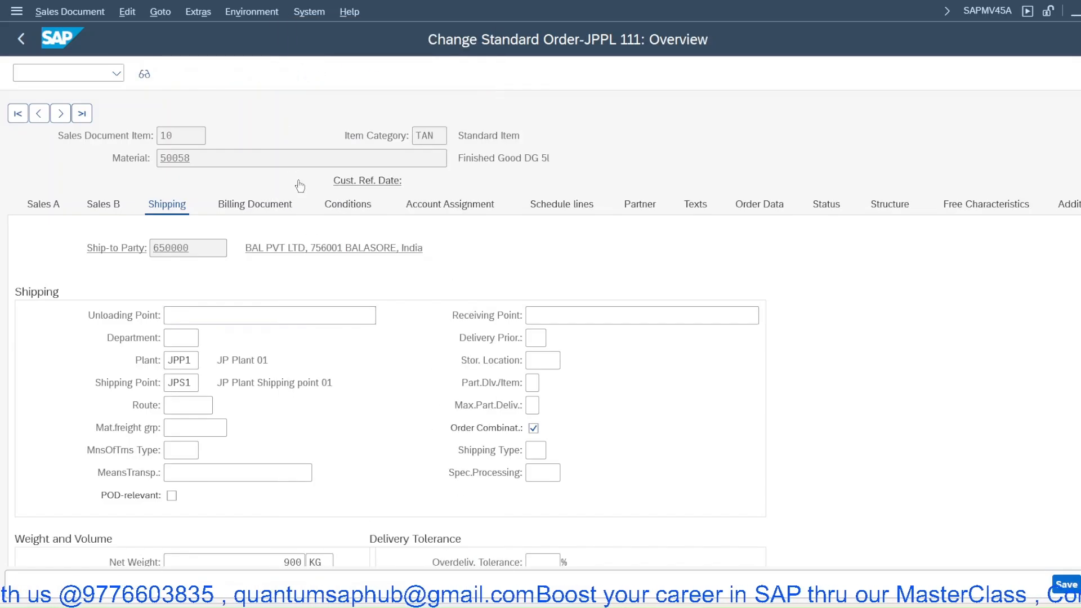
- Change the header shipping condition to 02 Pick-up and redetermine routes and shipping for all items
left_click(571, 181)
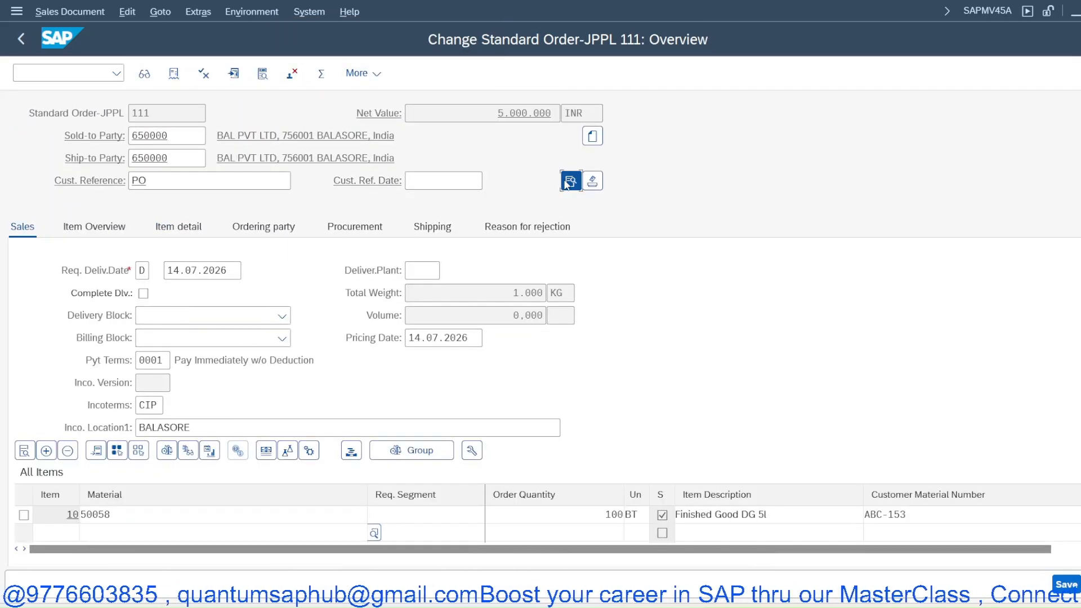
left_click(154, 354)
key("Down")
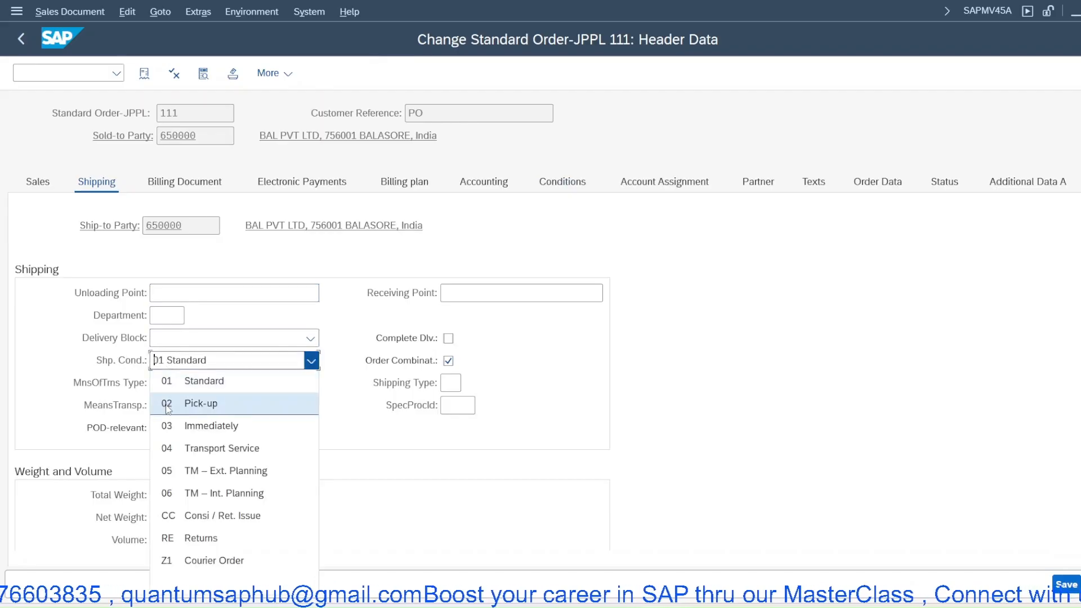
key("Return")
right_click(354, 146)
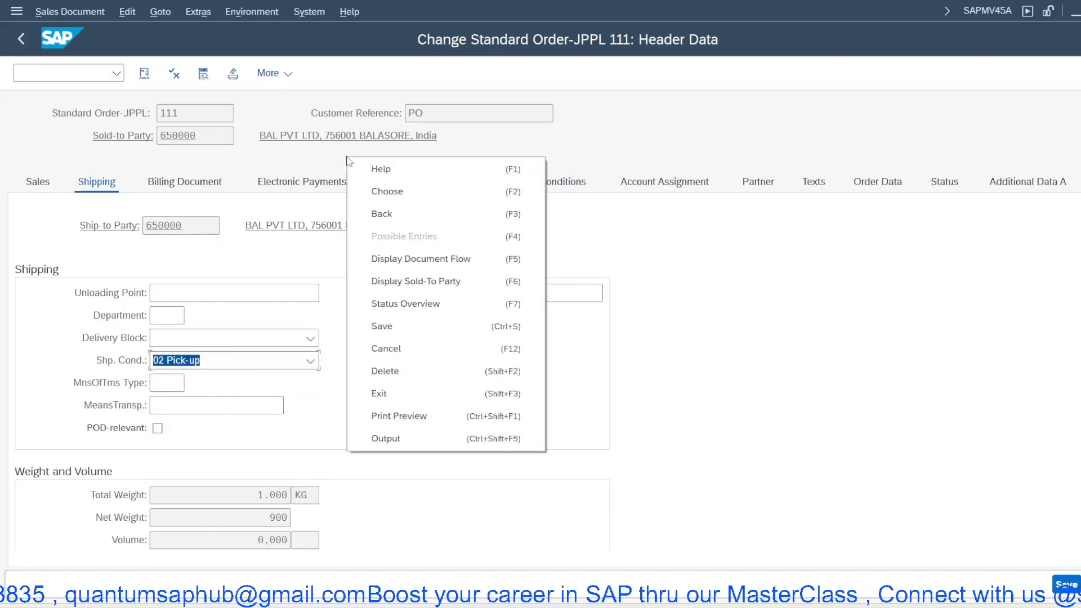
left_click(388, 218)
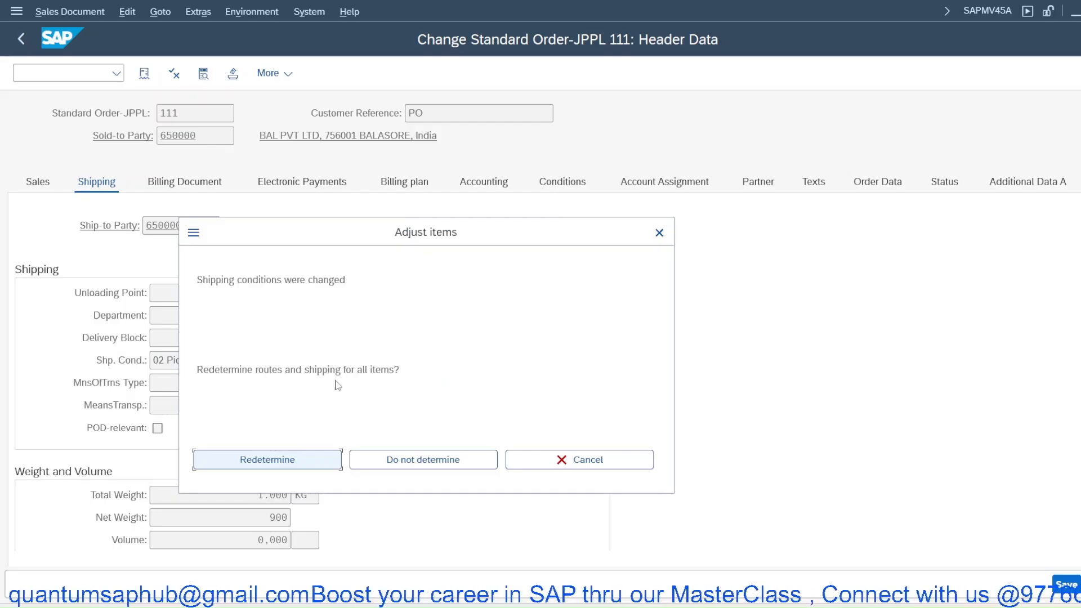
left_click(296, 453)
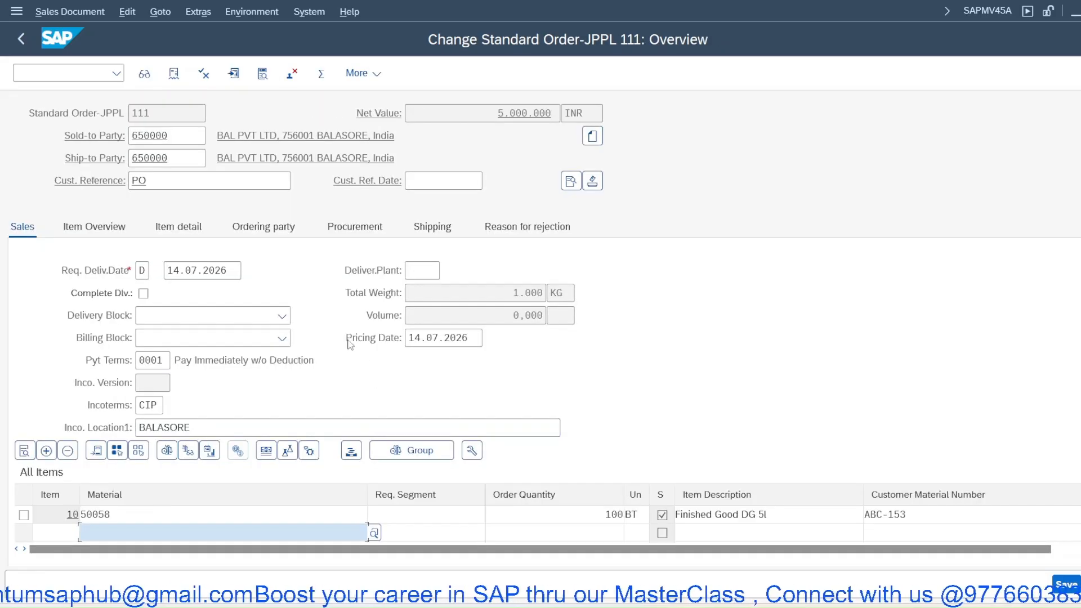
- Open item 10's shipping data again and return to the order overview
double_click(155, 514)
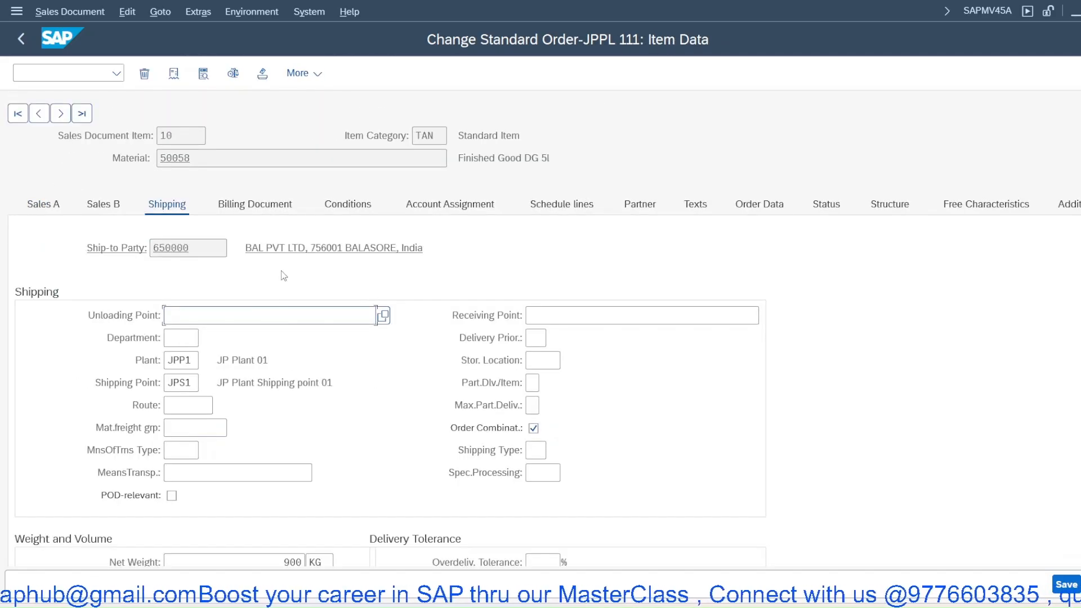
right_click(316, 291)
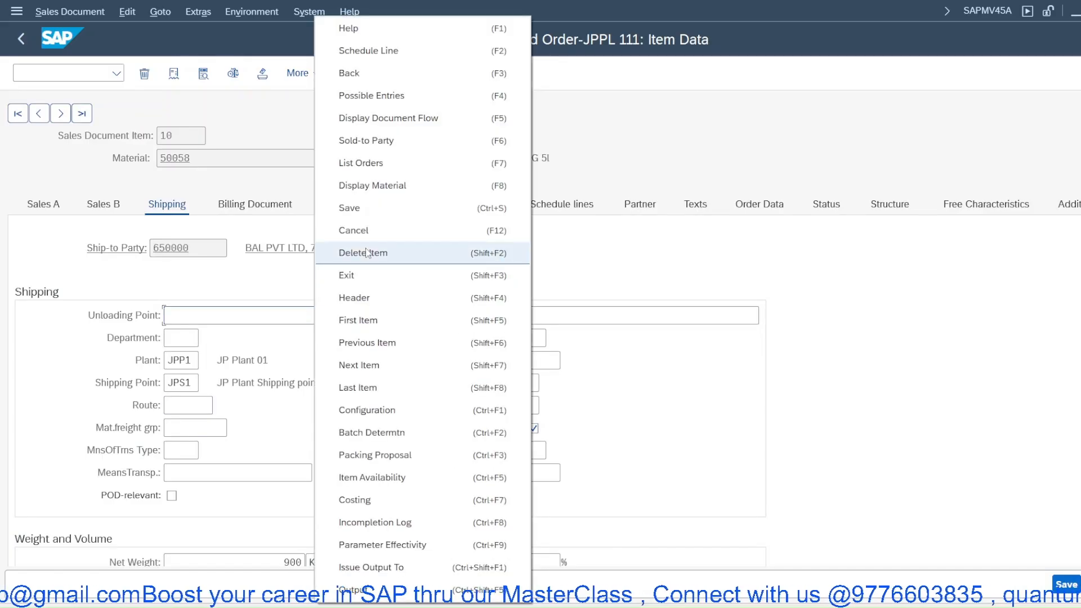
left_click(360, 74)
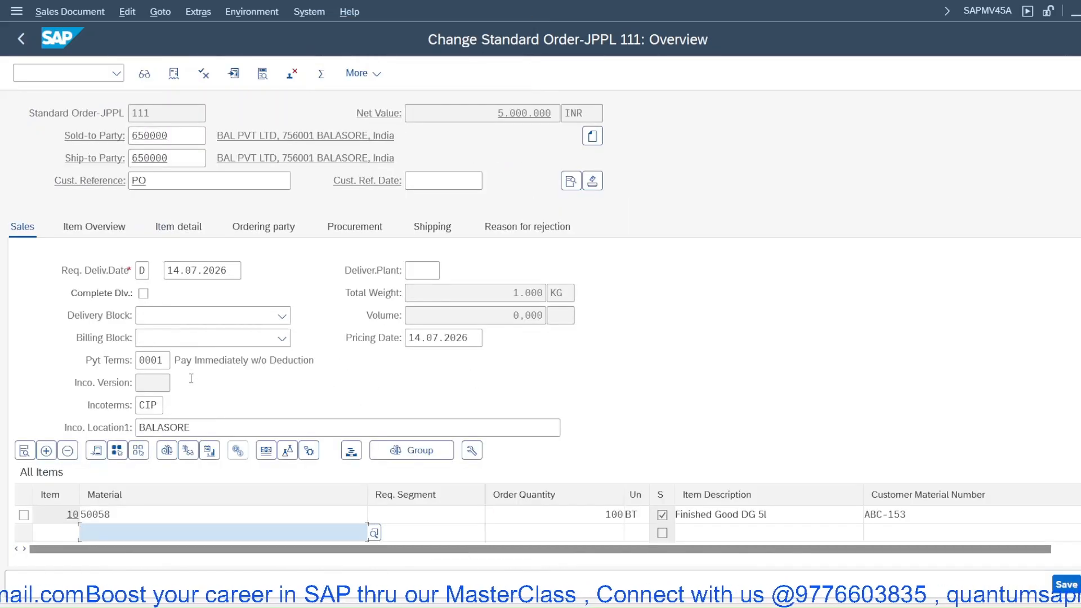
- Set the header shipping condition back to 01 Standard and redetermine routes and shipping for all items
left_click(592, 181)
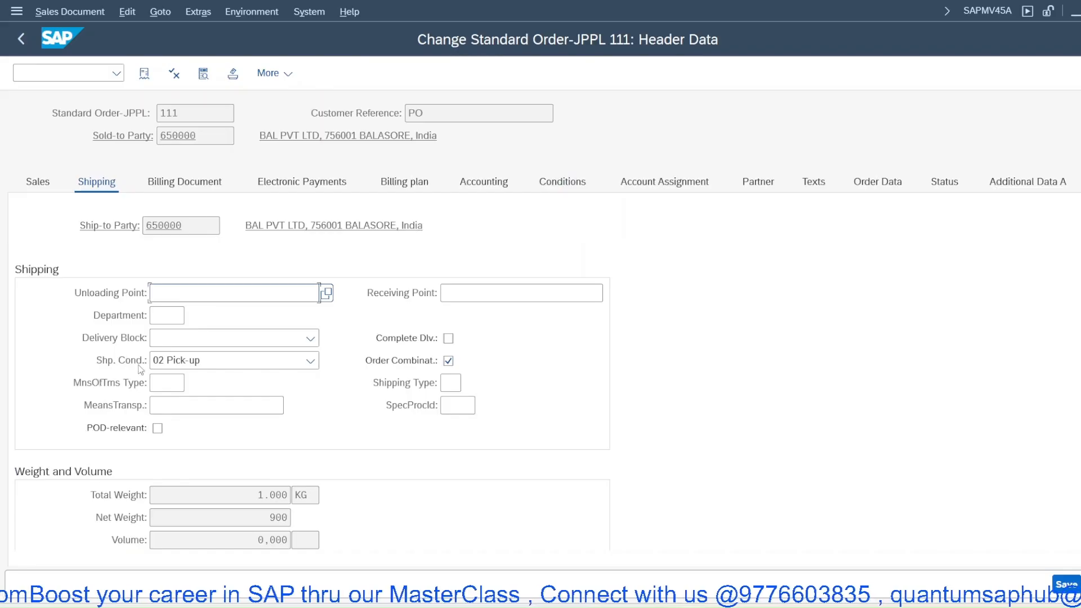
left_click(169, 360)
left_click(186, 380)
right_click(276, 92)
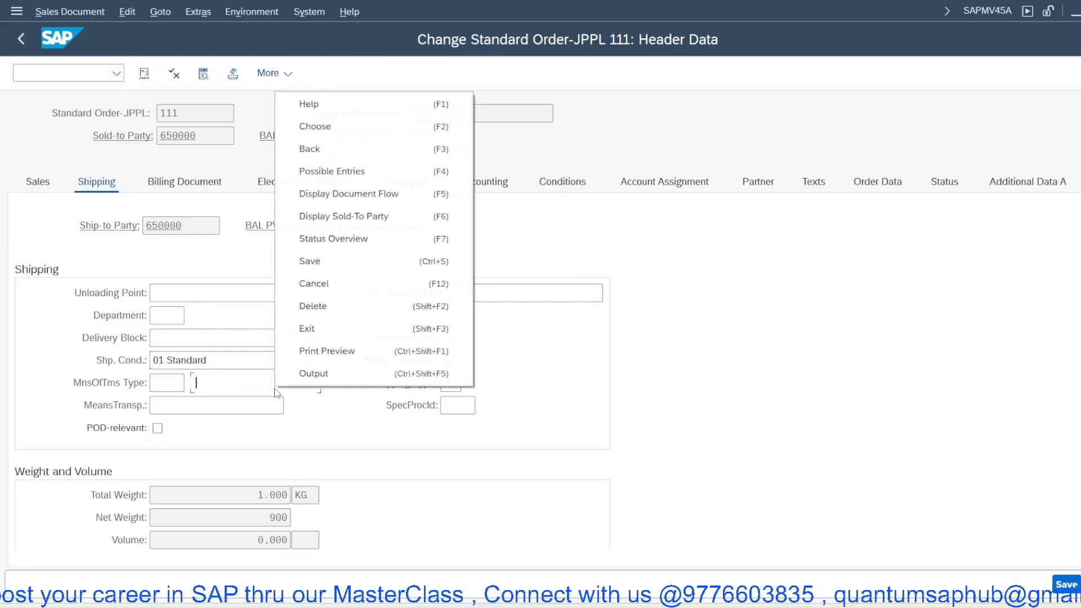
left_click(318, 154)
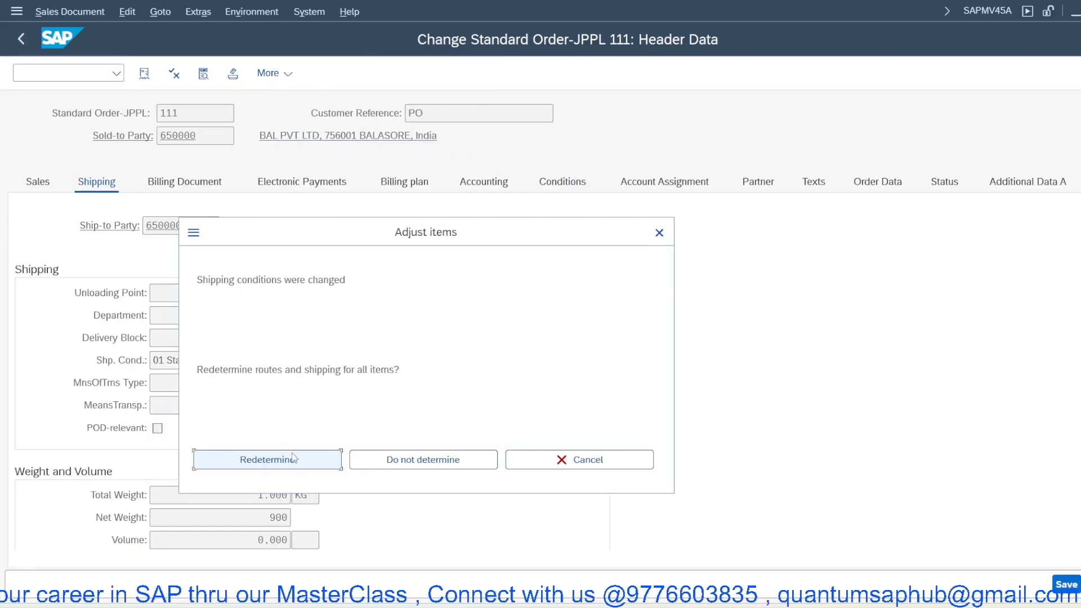
left_click(293, 458)
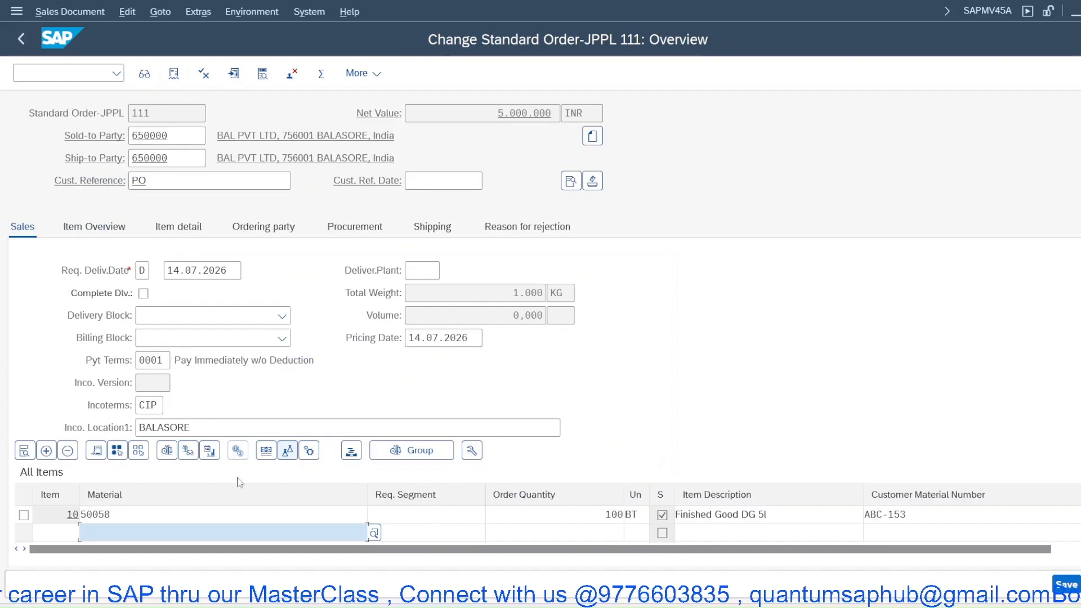
- Open the input help for item 10's route and list all available routes without choosing one
double_click(187, 513)
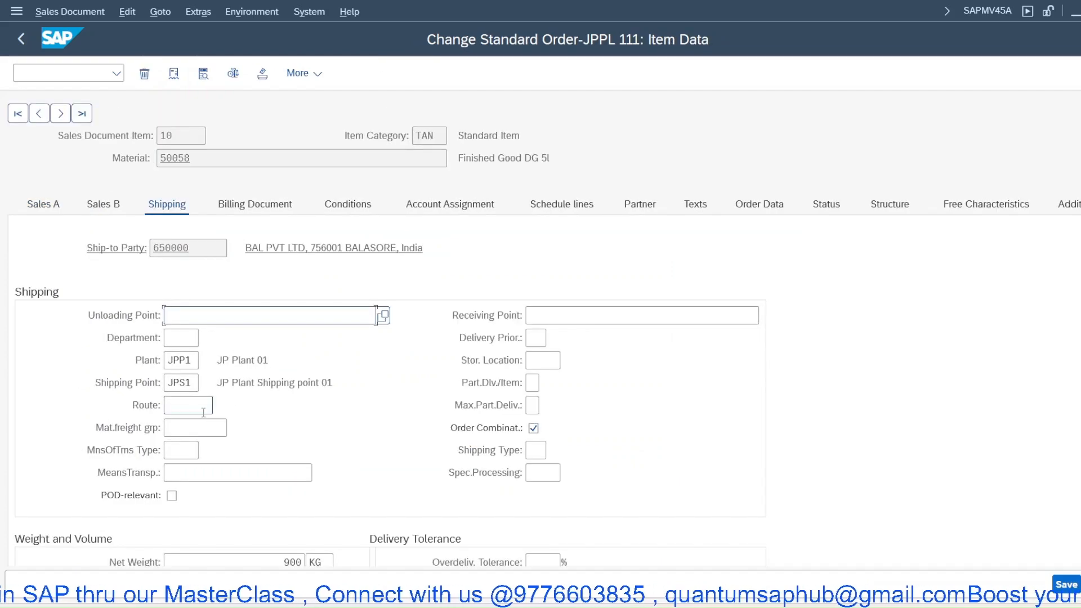
left_click(198, 412)
key("F4")
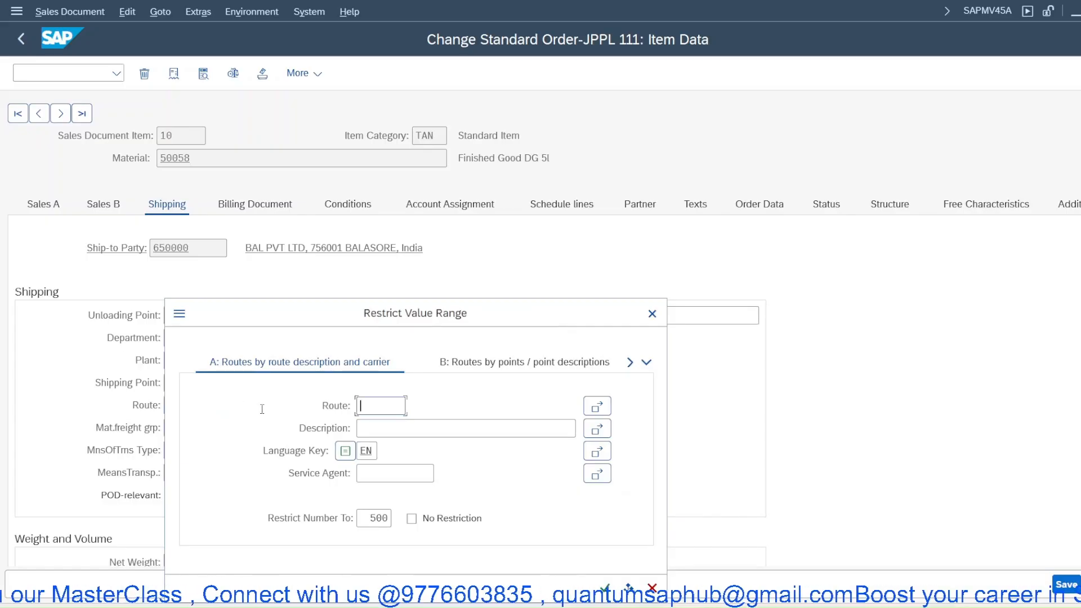
key("Return")
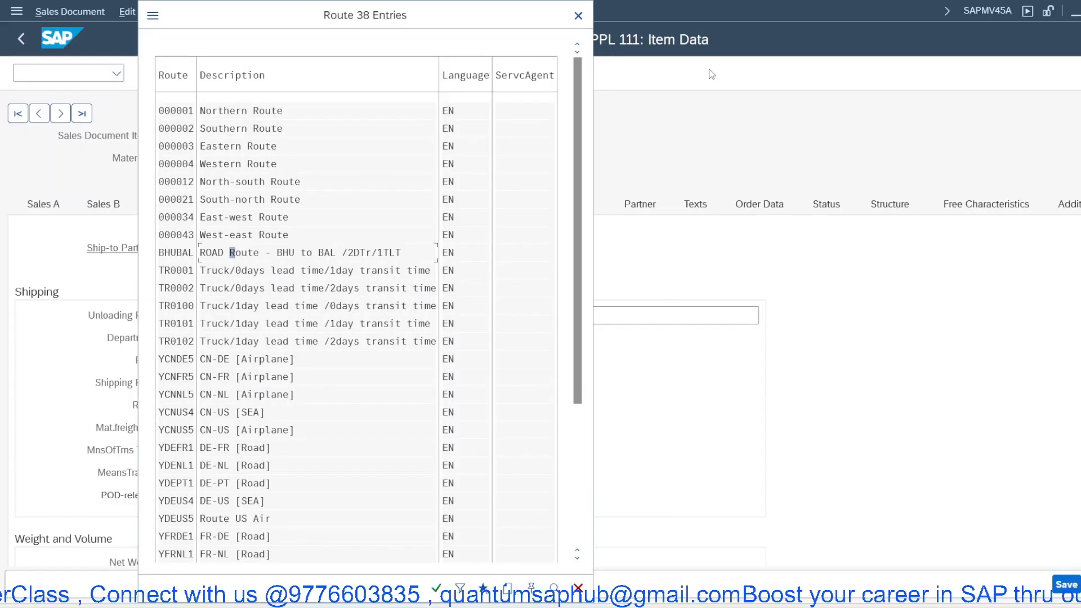
left_click(578, 16)
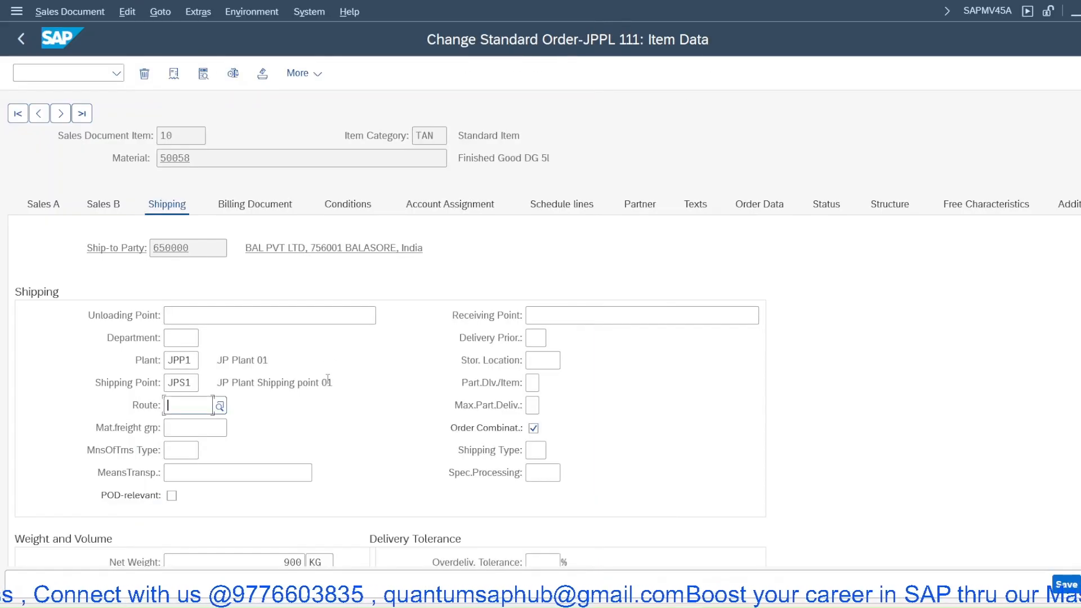
- Display material 50058 from the item and inspect its transportation group and loading group
left_click(101, 75)
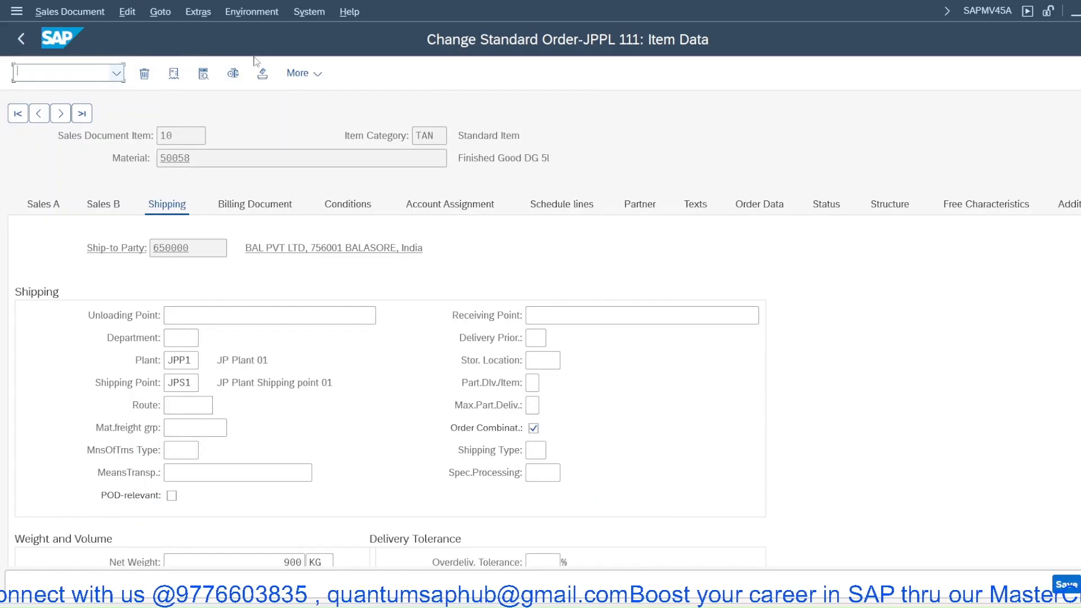
left_click(259, 14)
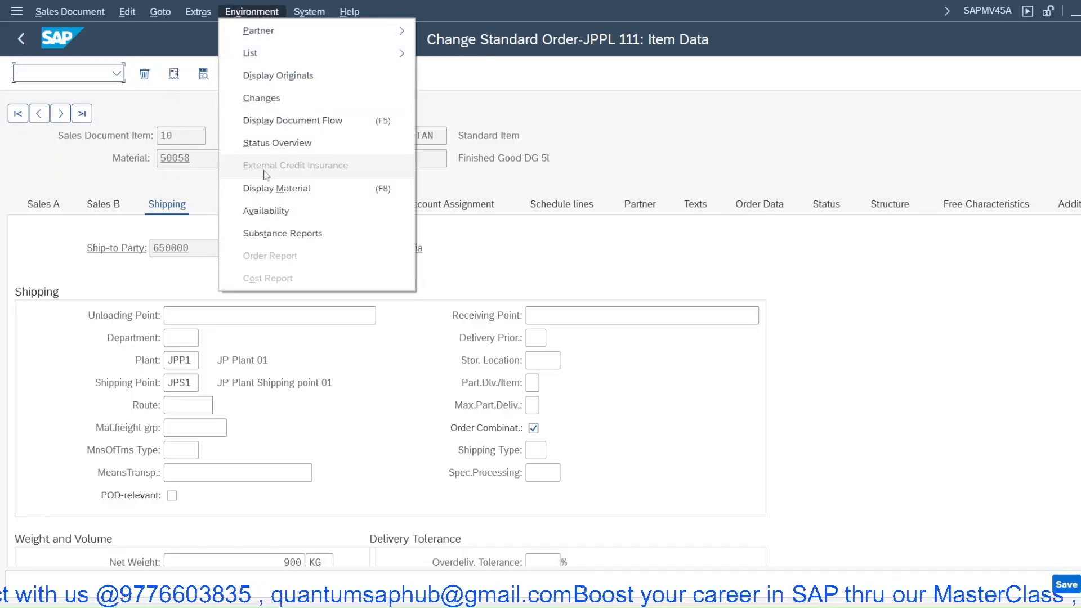
left_click(266, 189)
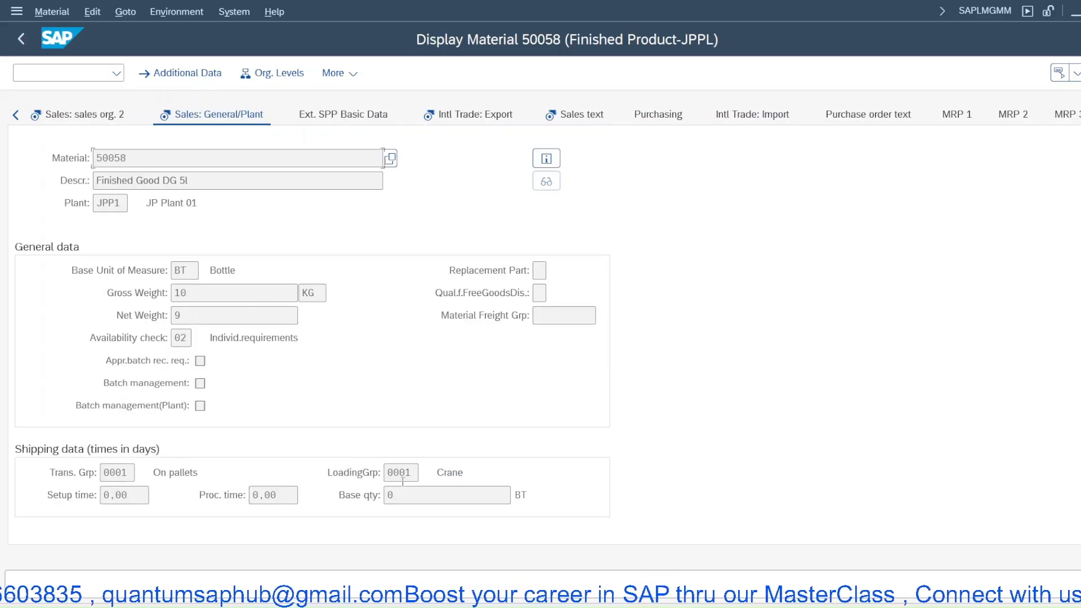
left_click(408, 473)
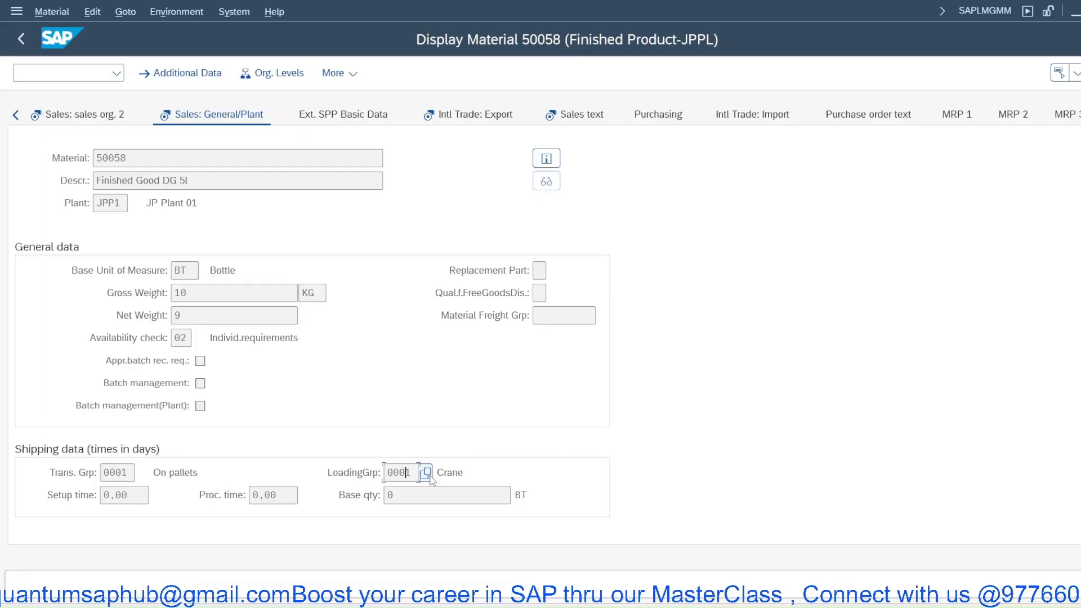
left_click(128, 473)
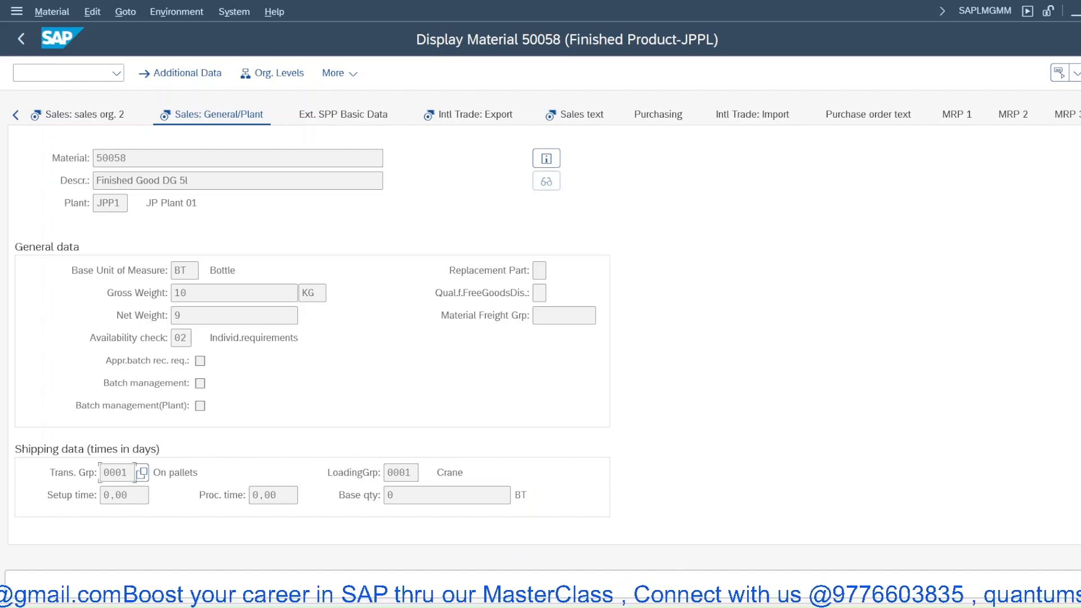
- Switch to the IMG, open Maintain Route Determination and position the zone list by the order's shipping point
left_click(781, 507)
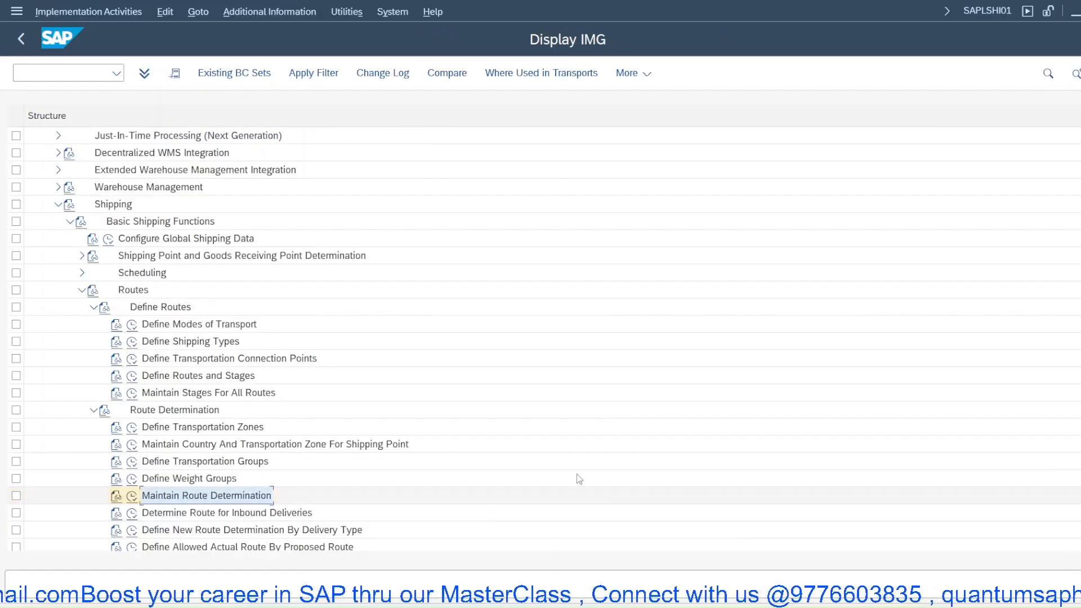
left_click(132, 495)
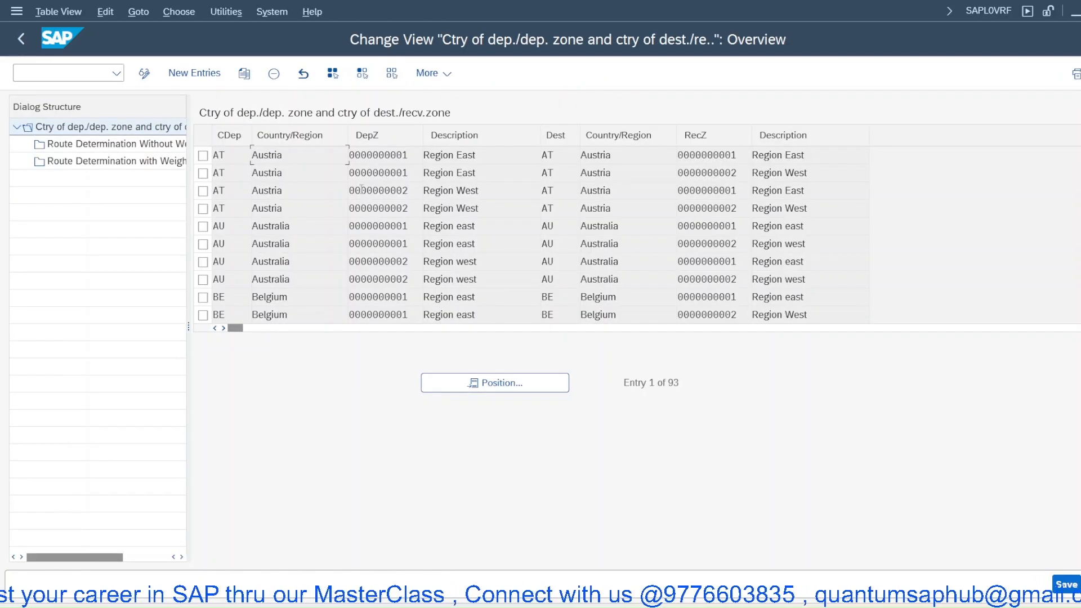
left_click(456, 376)
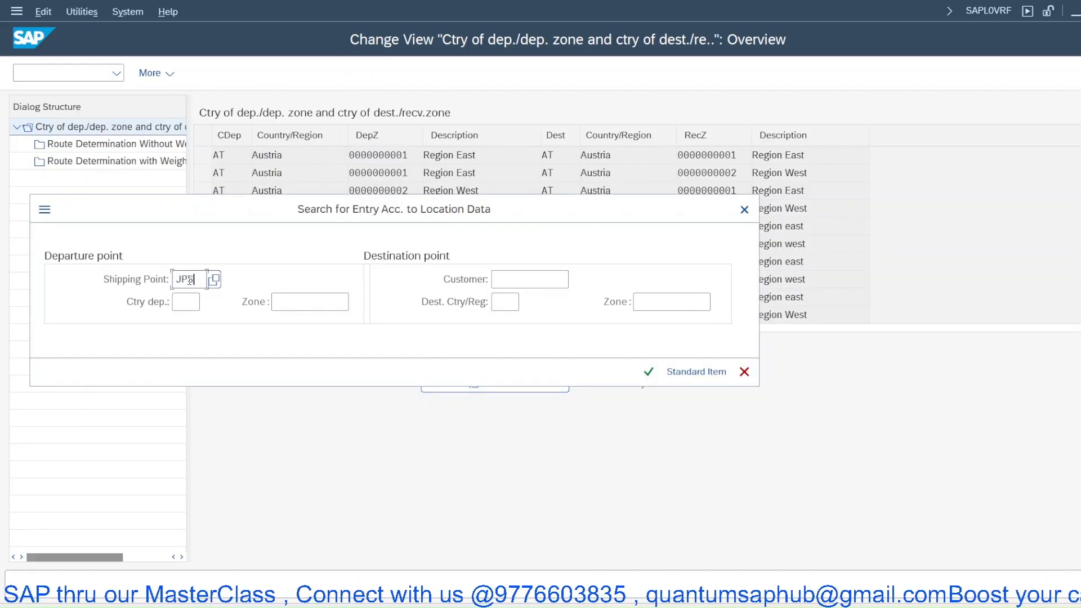
key("Return")
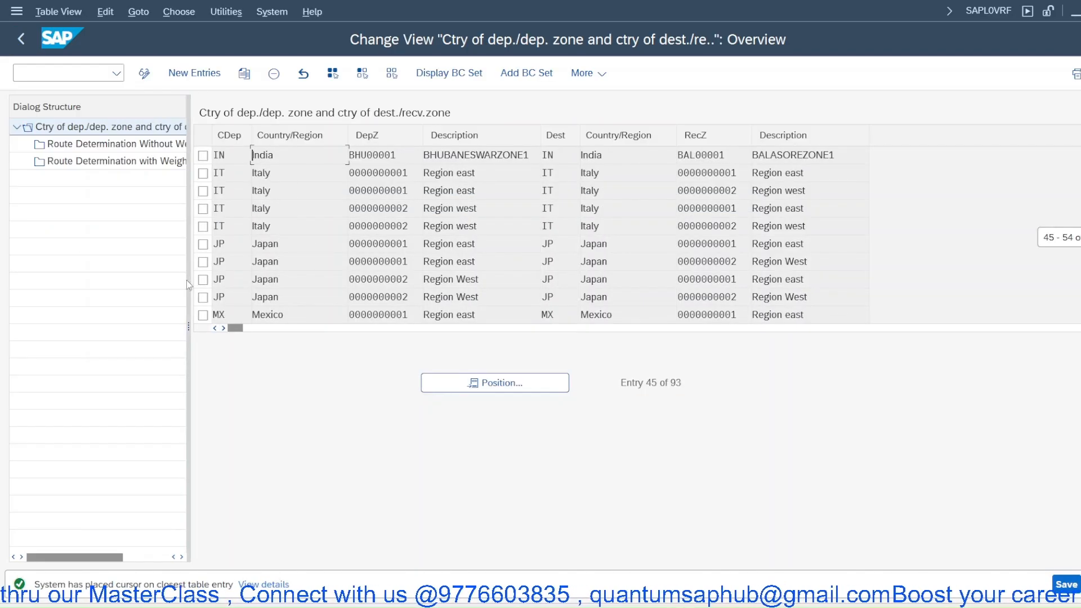
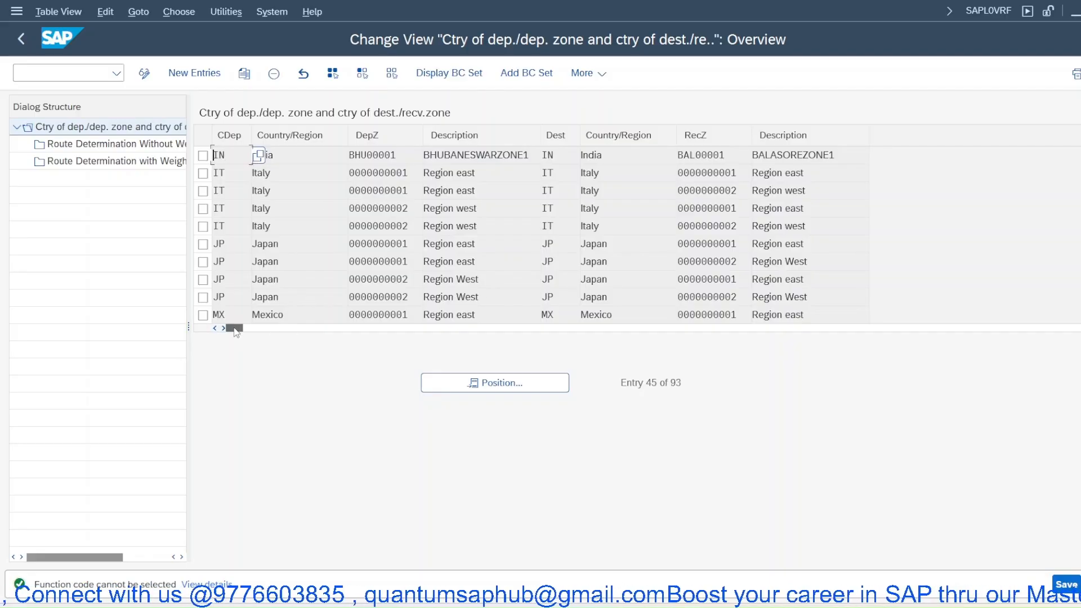
- Select the IN BHU00001 to IN BAL00001 zone pair and inspect its route determination entries with and without weight group
left_click_drag(235, 332, 320, 330)
left_click_drag(387, 329, 204, 330)
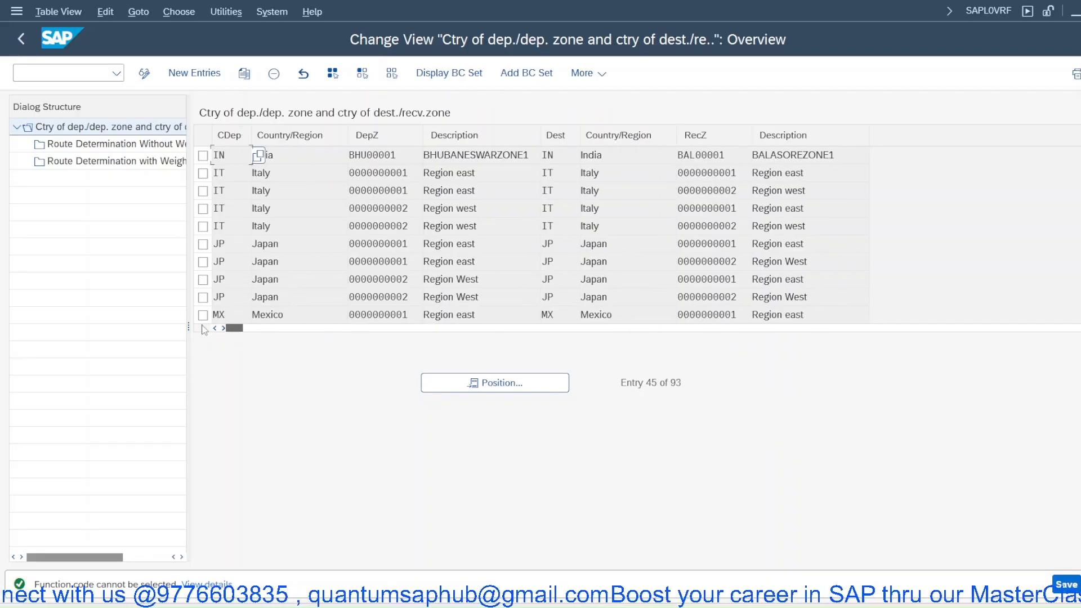
left_click(203, 155)
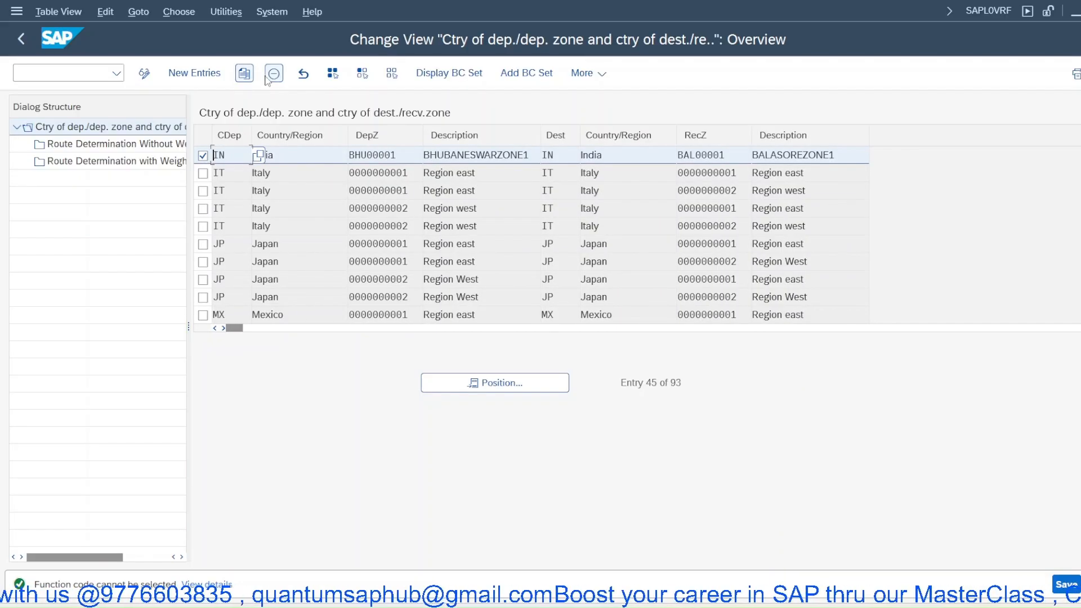
double_click(119, 145)
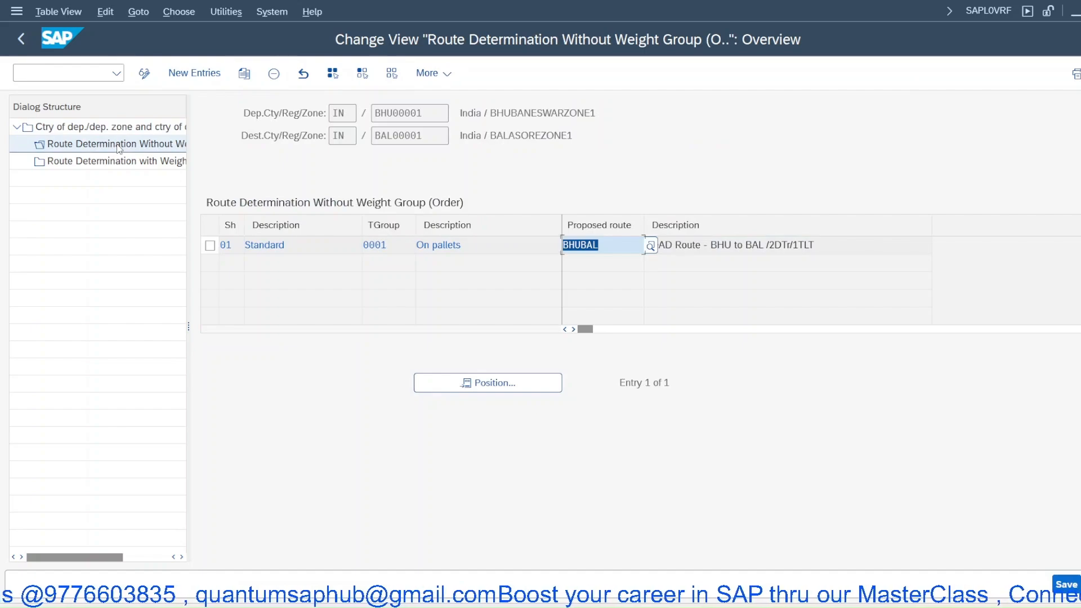
double_click(124, 162)
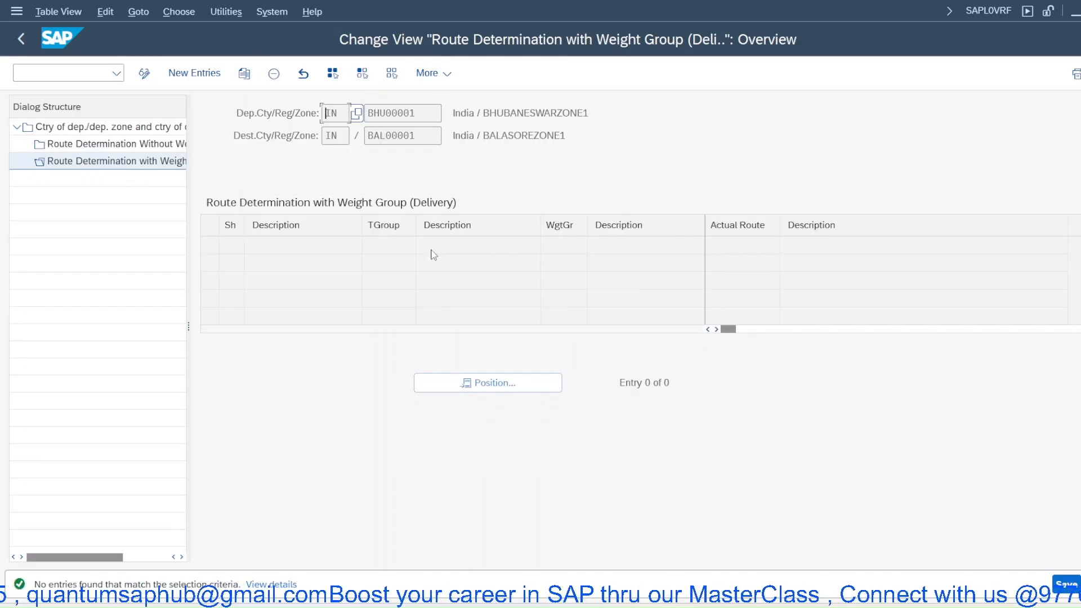
double_click(72, 146)
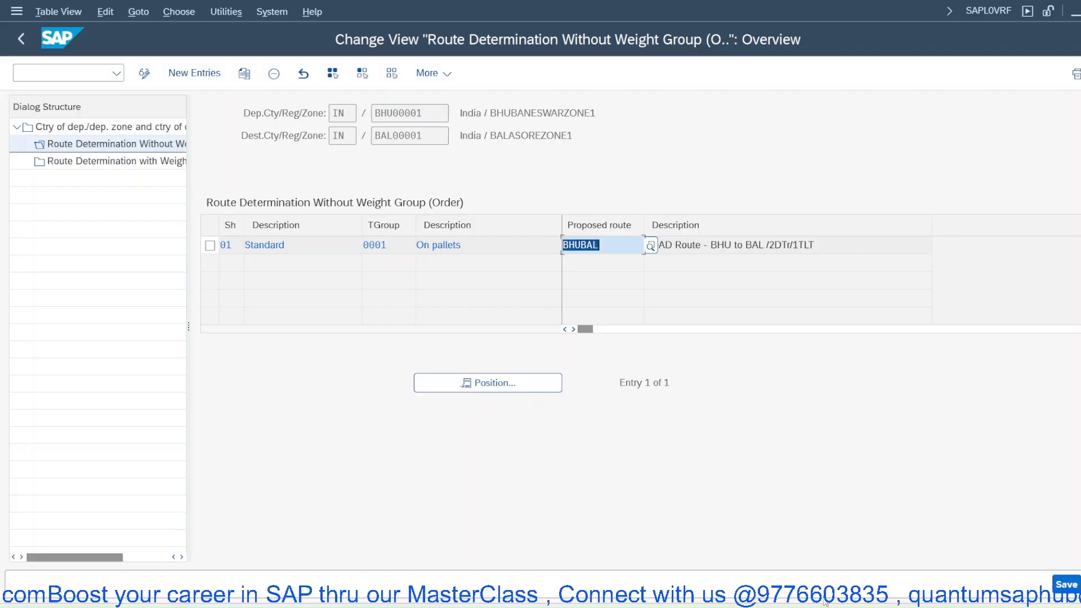
- Switch to the presentation and page back through the route determination slides to the Core Prerequisites slide
left_click(742, 600)
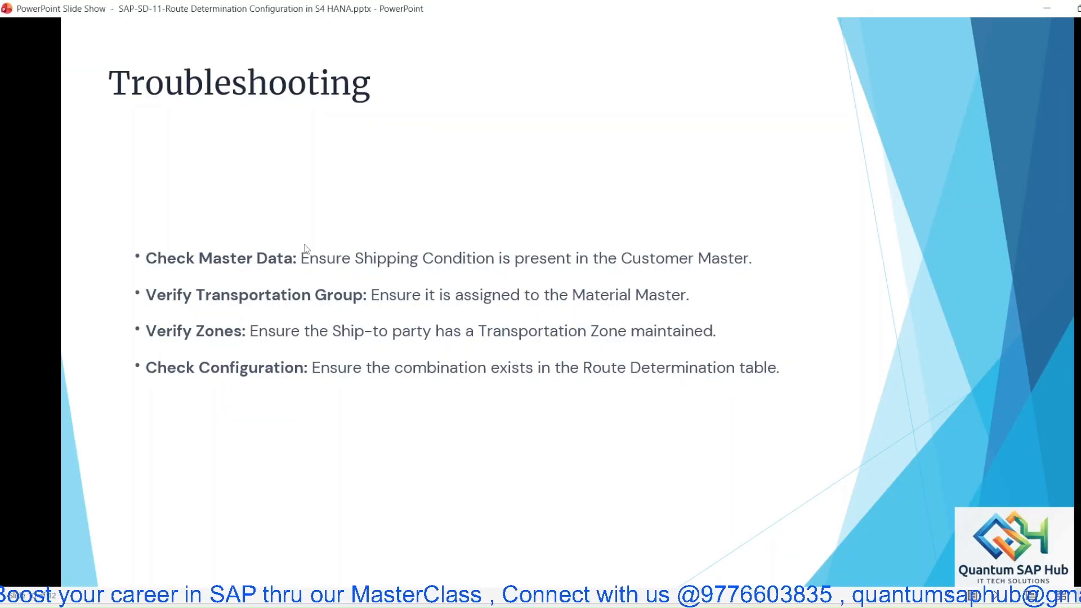
key("Left")
key("Left")
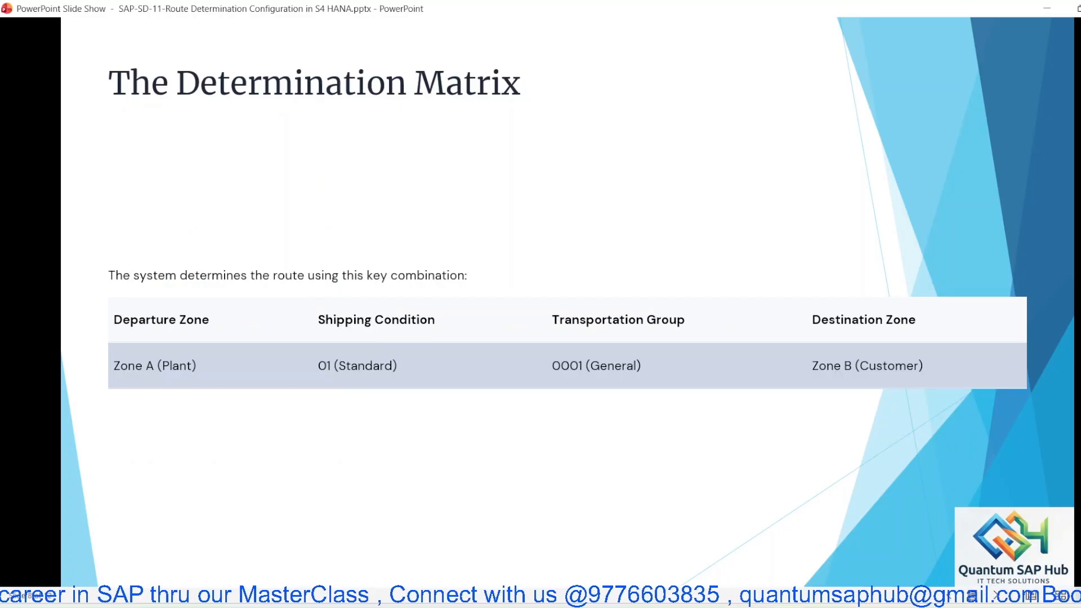
key("Left")
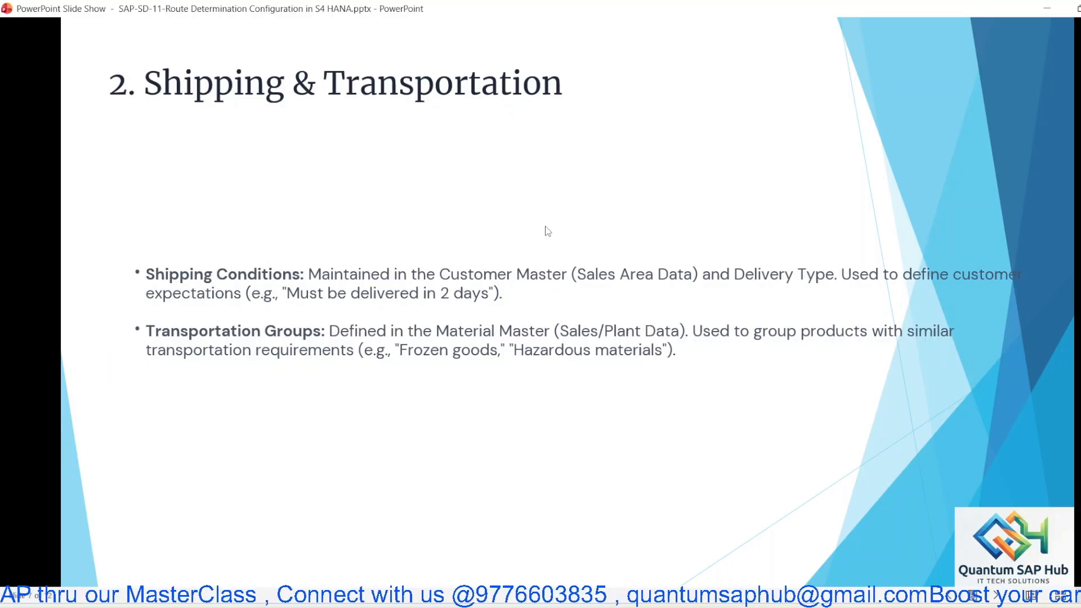
key("Left")
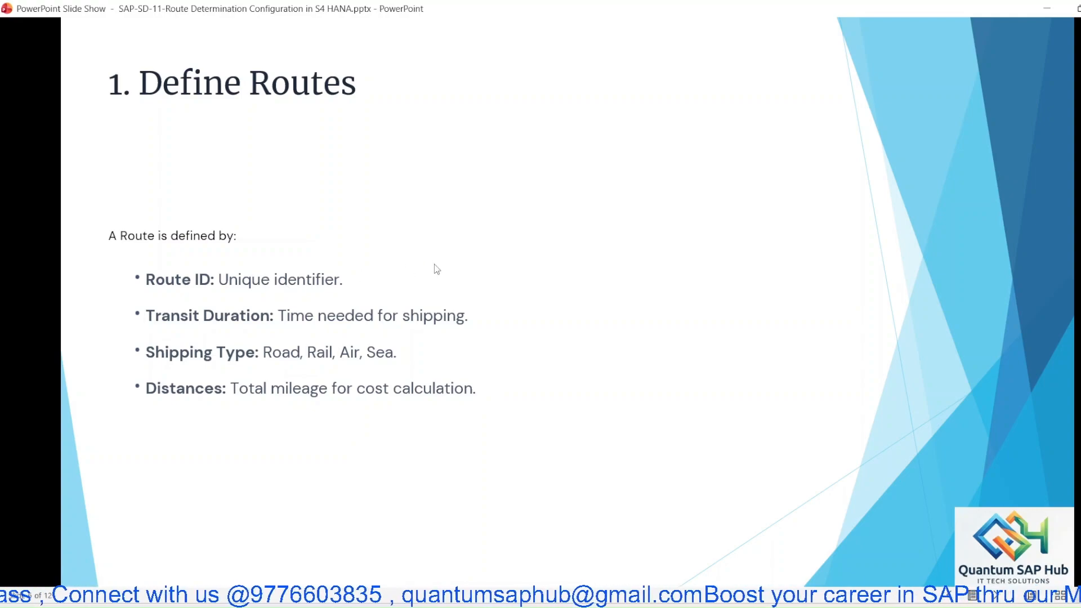
key("Escape")
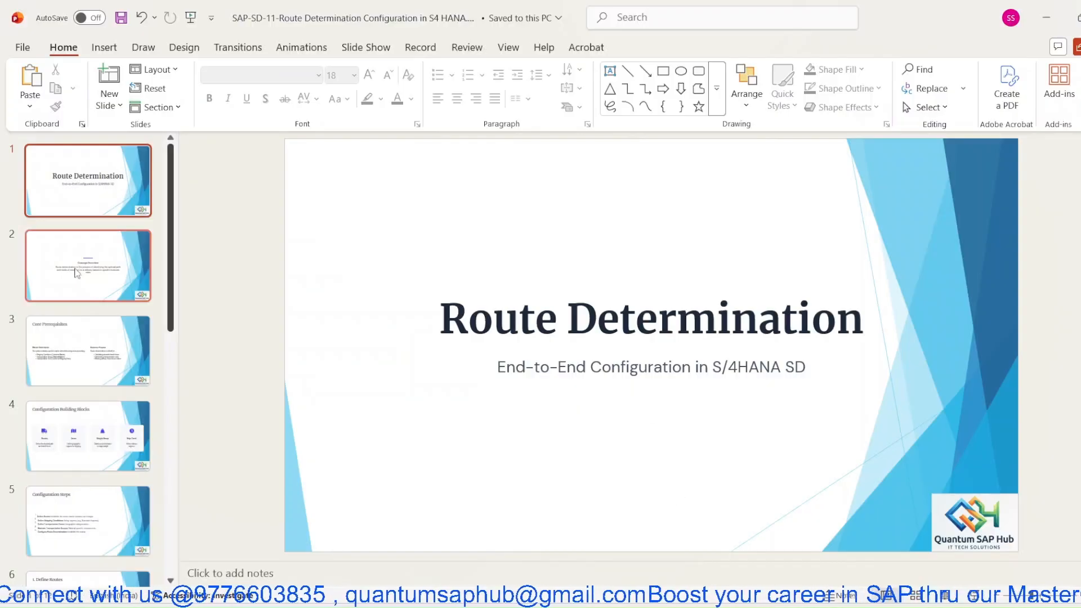
left_click(73, 360)
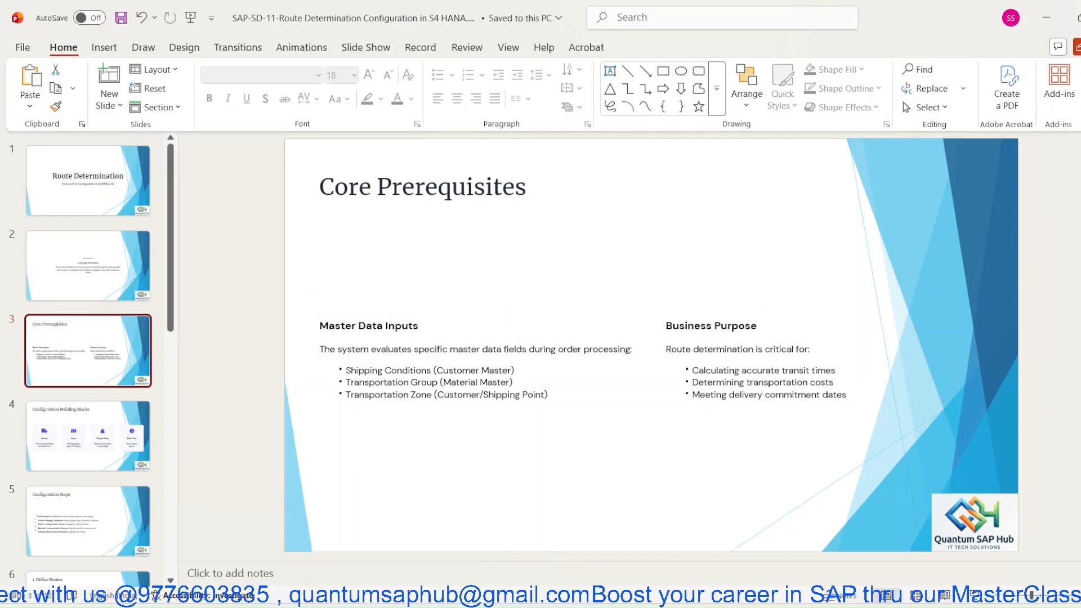
- Return to SAP and start creating a new sales order of order type JPOR
left_click(691, 607)
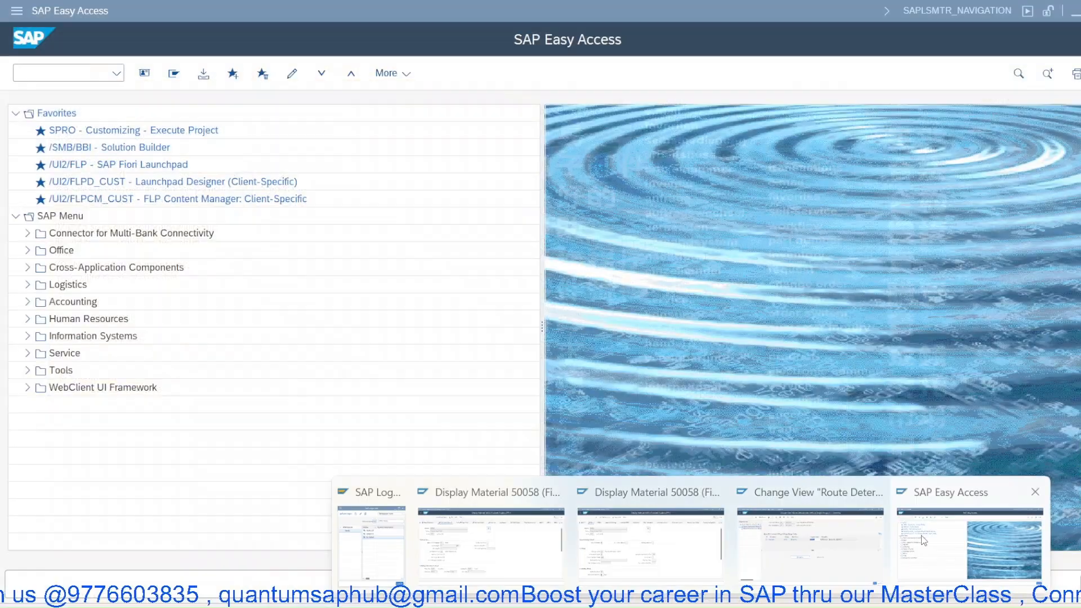
left_click(969, 558)
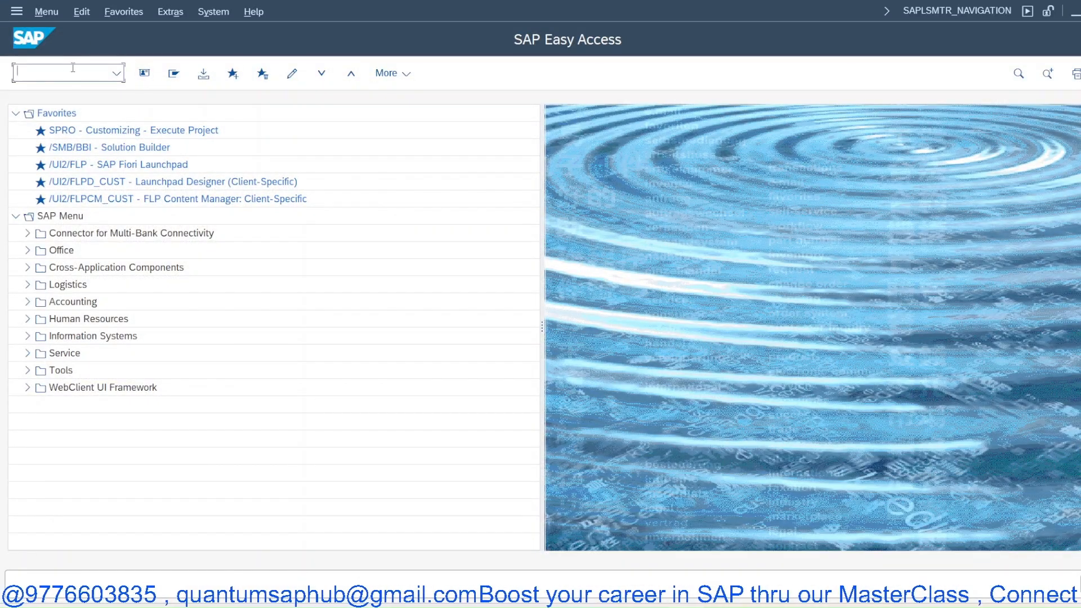
type("va01")
key("Return")
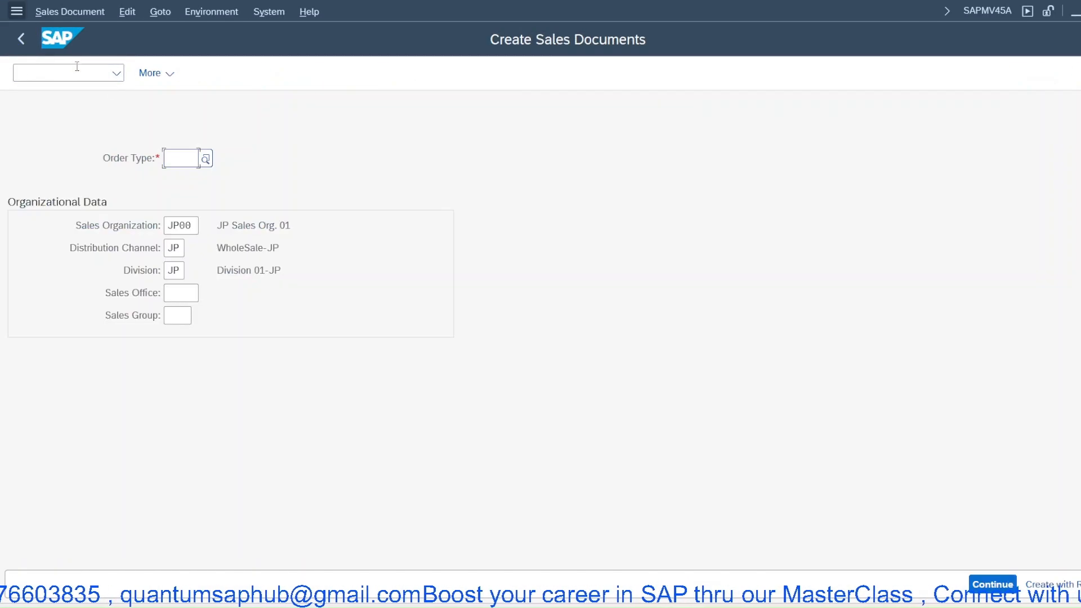
left_click(191, 178)
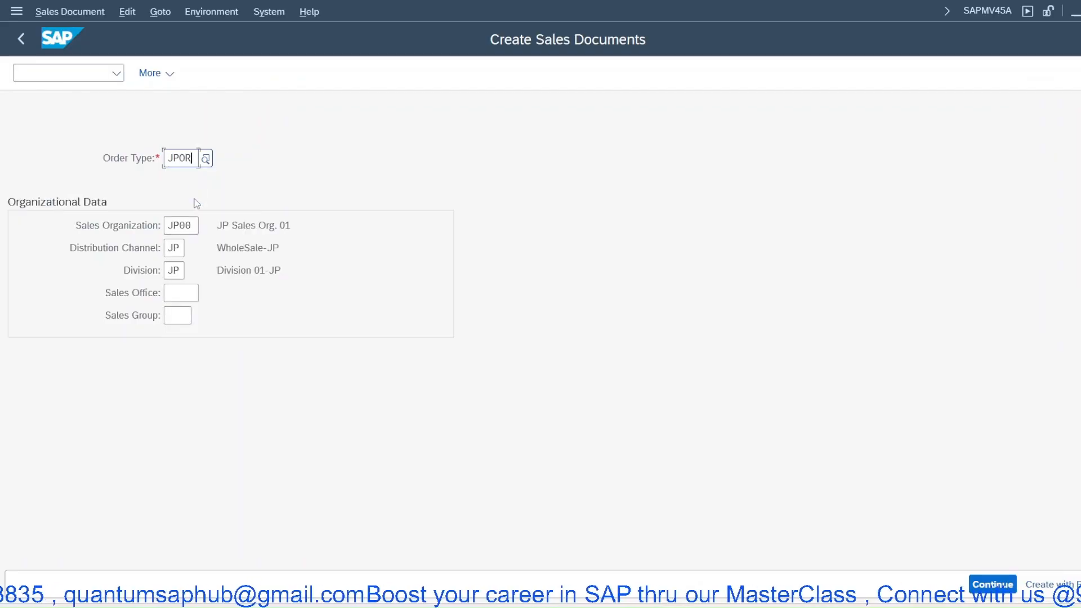
key("Return")
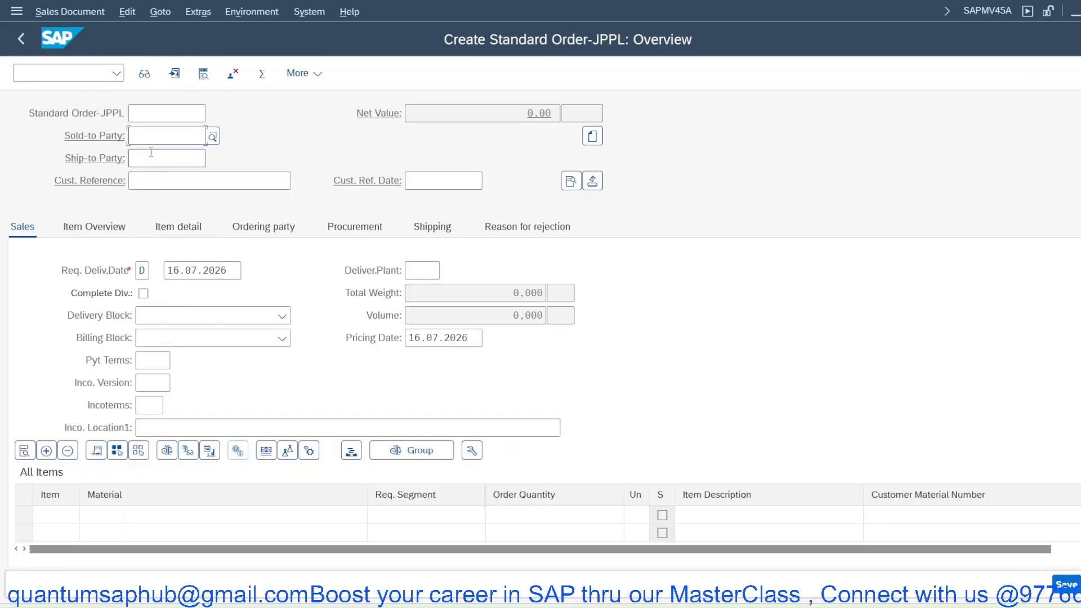
- Enter the sold-to party's customer number, customer reference PO and payment terms 0001 in the order header
left_click(156, 156)
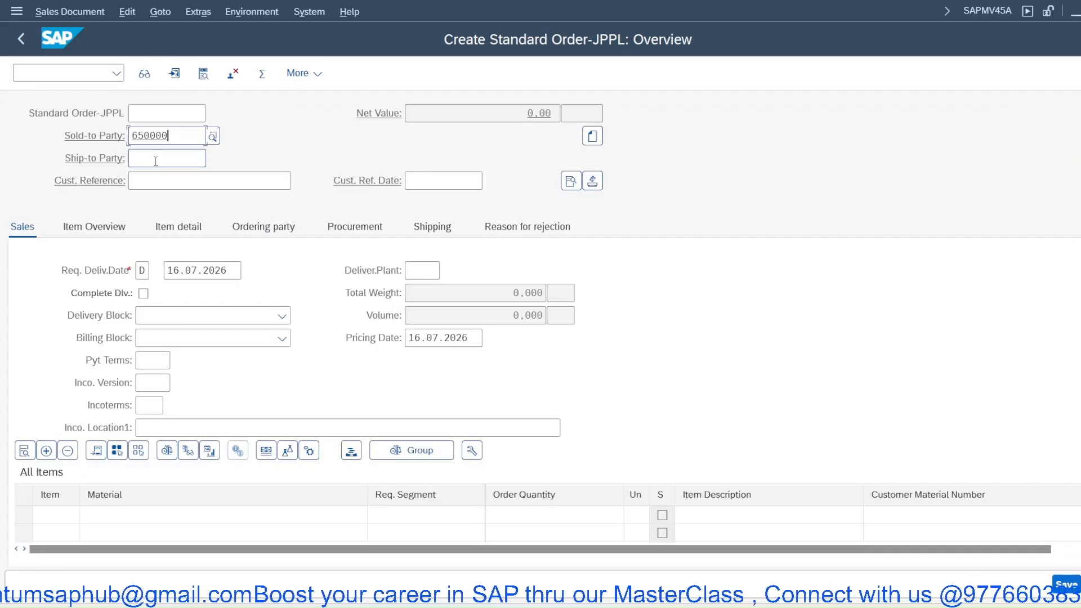
key("Return")
type("PO")
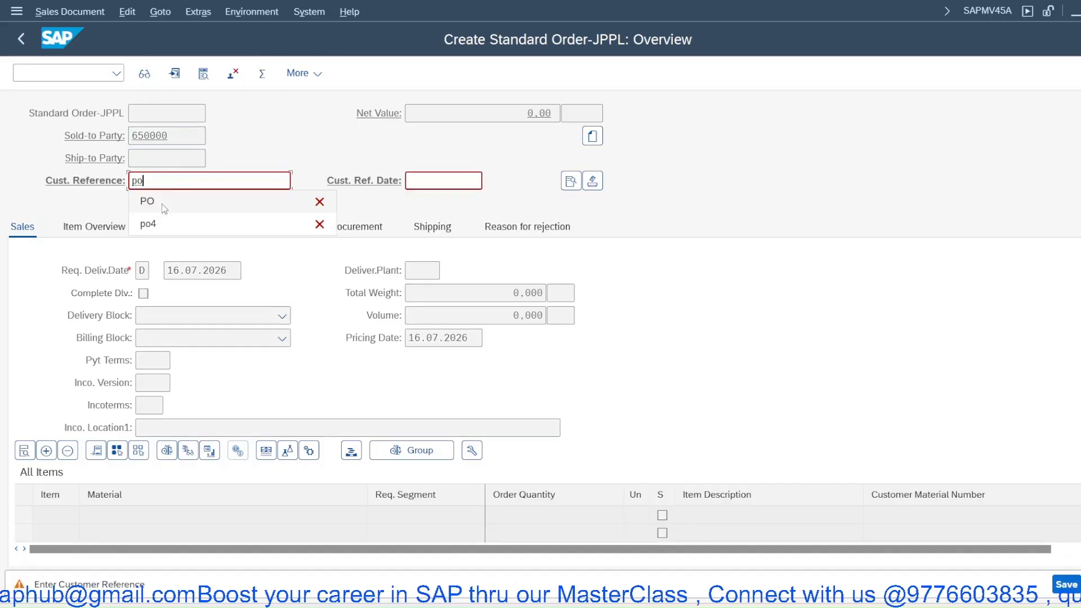
key("Return")
left_click(151, 361)
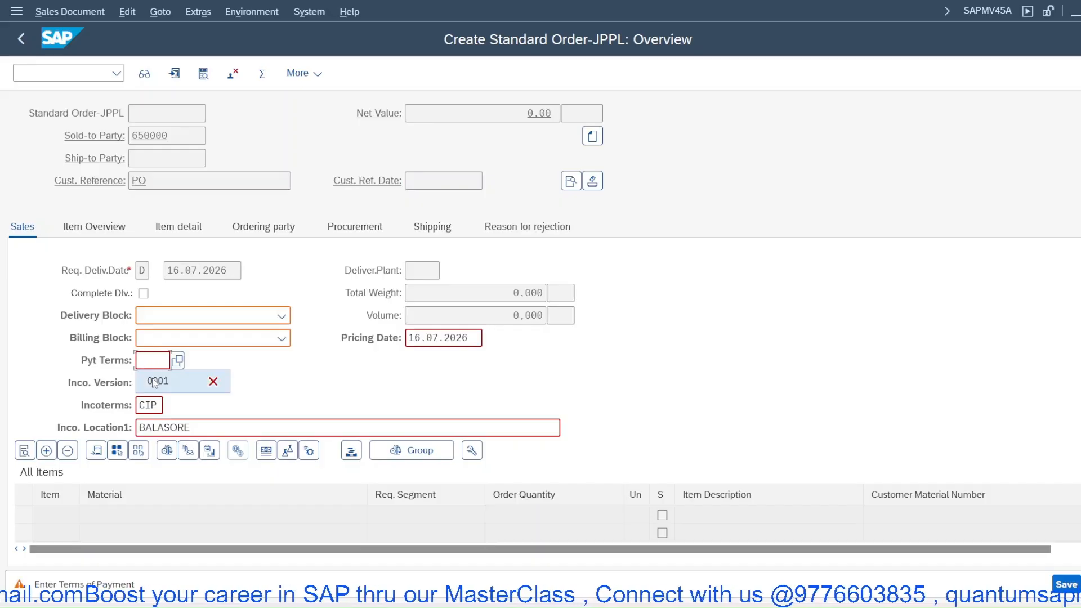
left_click(152, 379)
key("Return")
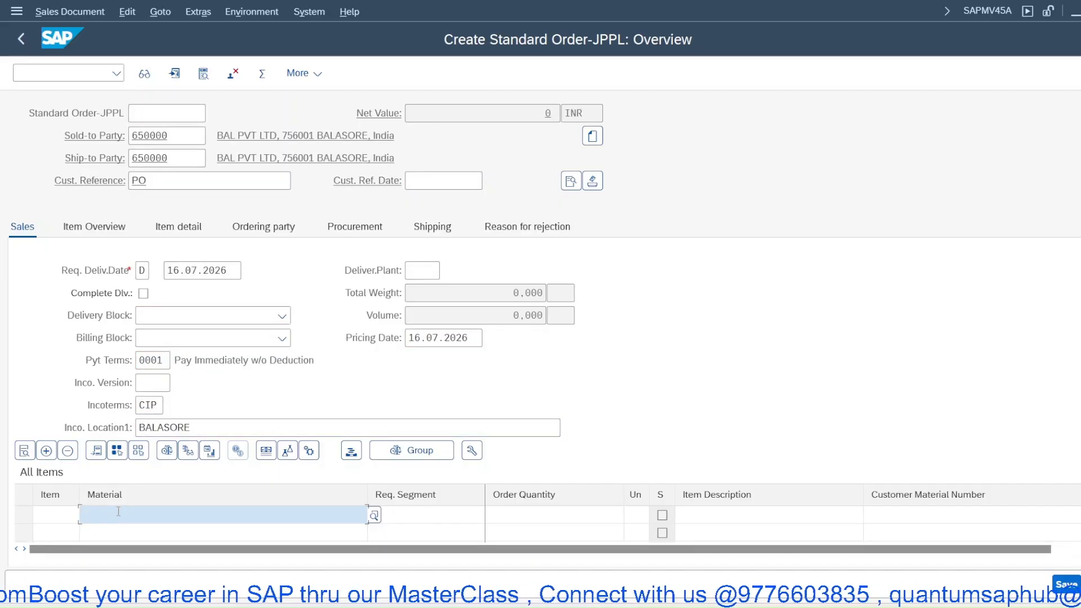
- Add material 50058 with quantity 50, dismiss the credit and availability checks, and open the item's shipping details
left_click(102, 255)
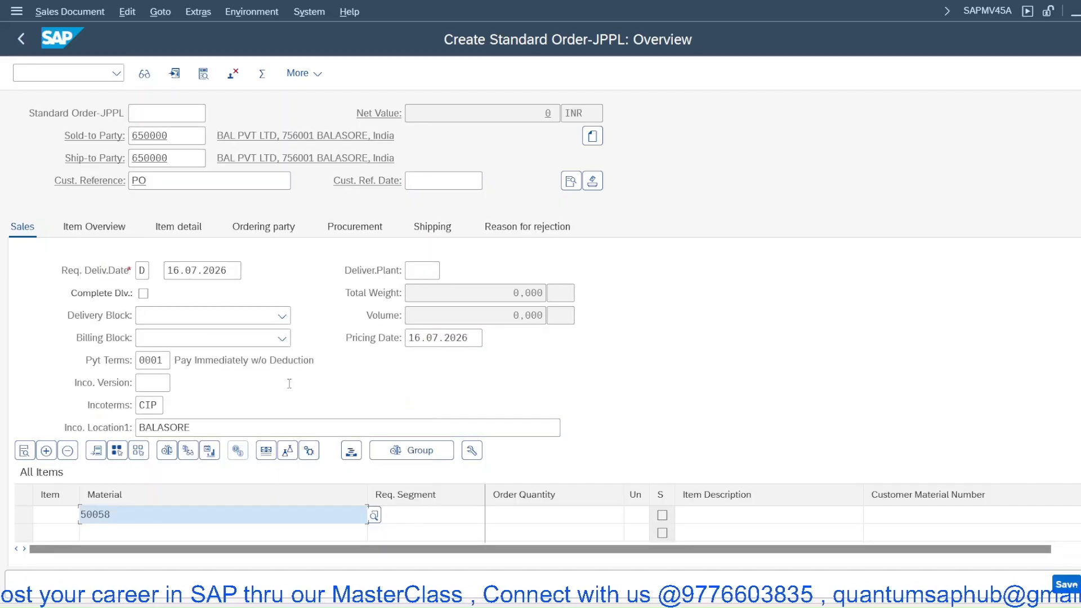
left_click(516, 514)
type("50")
key("Return")
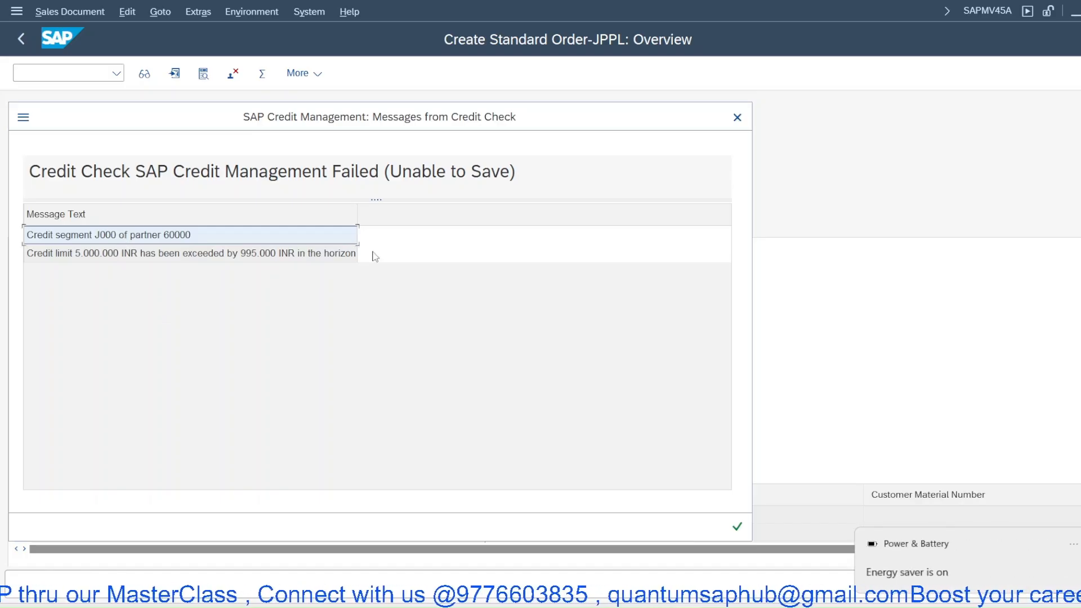
left_click(737, 526)
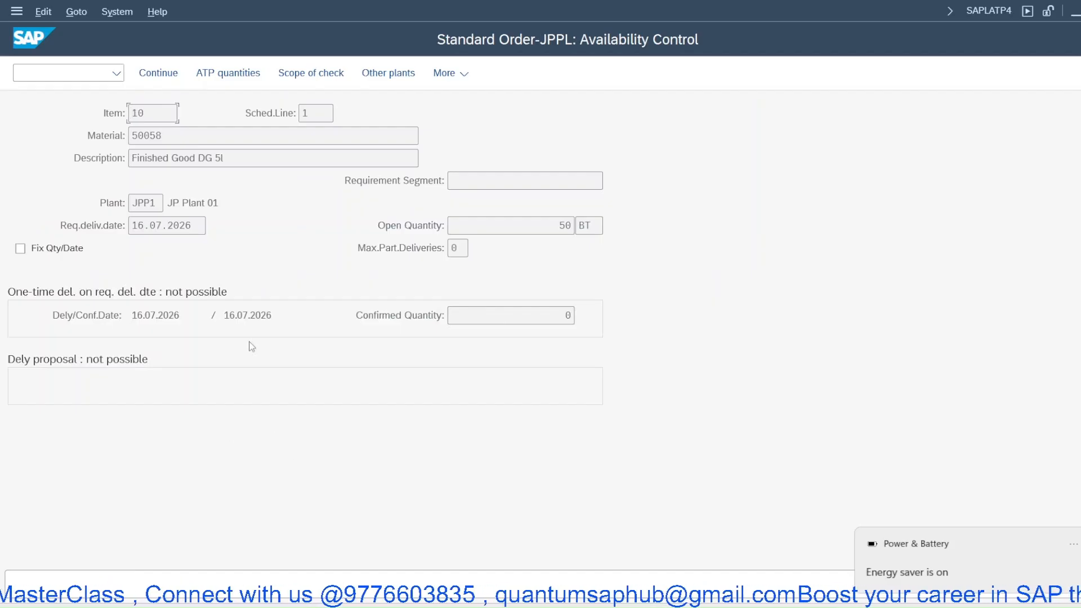
left_click(161, 74)
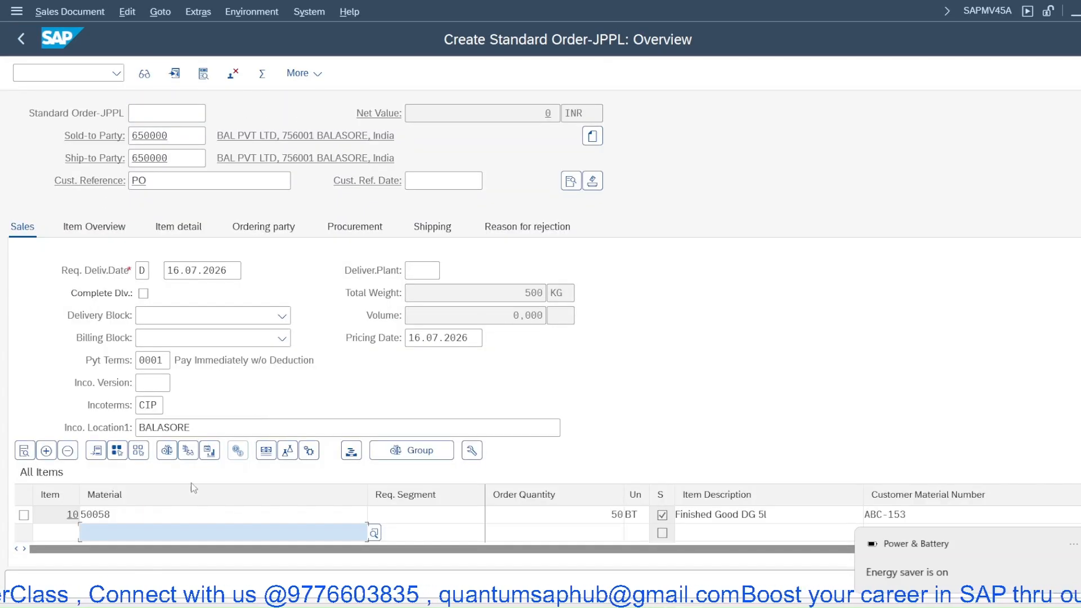
left_click(197, 443)
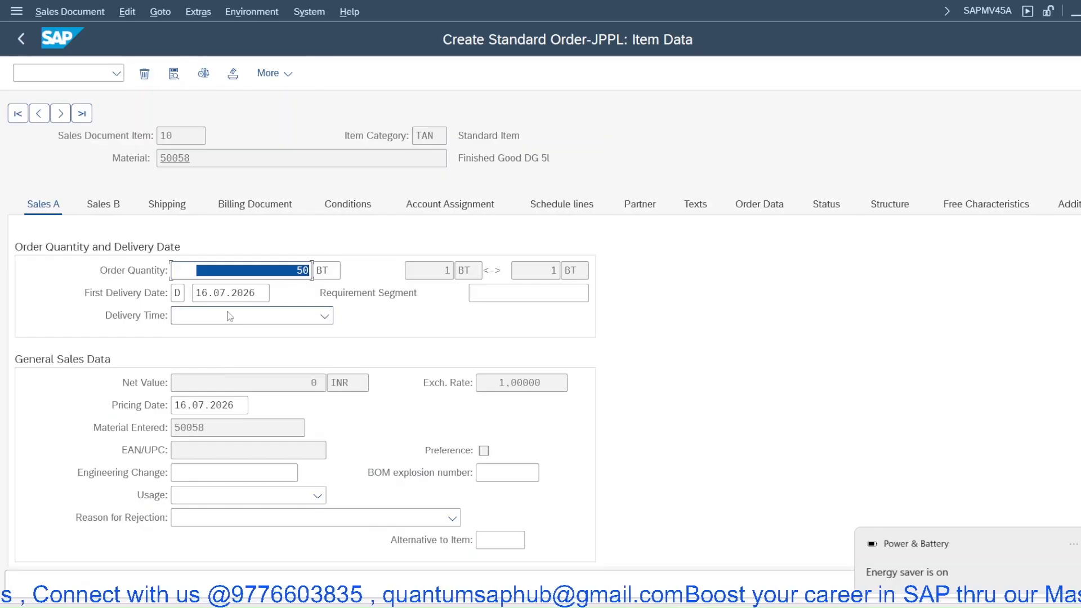
left_click(166, 204)
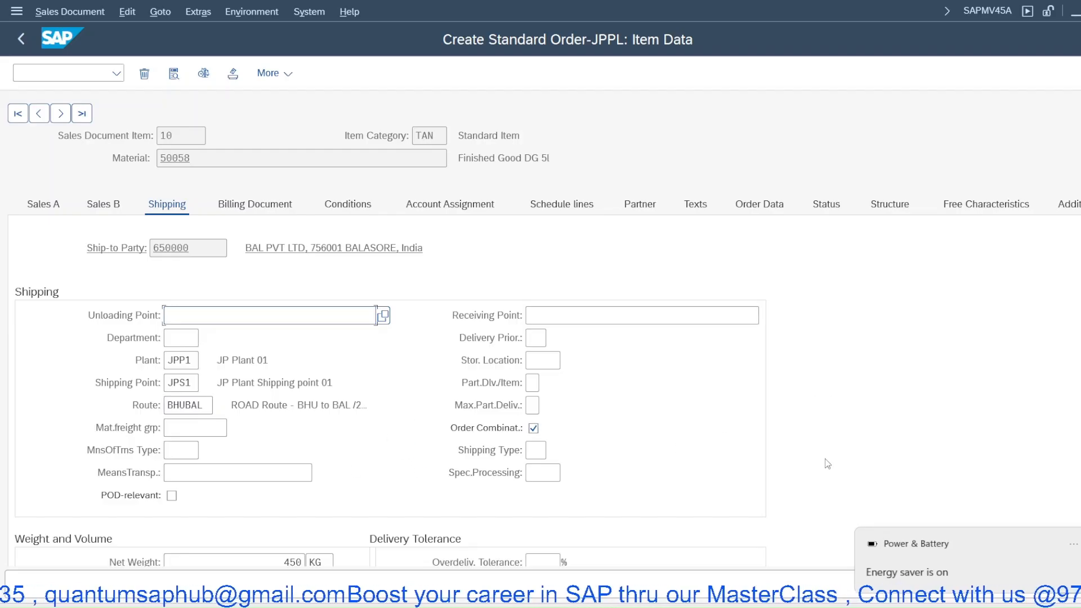
- Switch to the presentation and open the Configuration Building Blocks slide
left_click(776, 605)
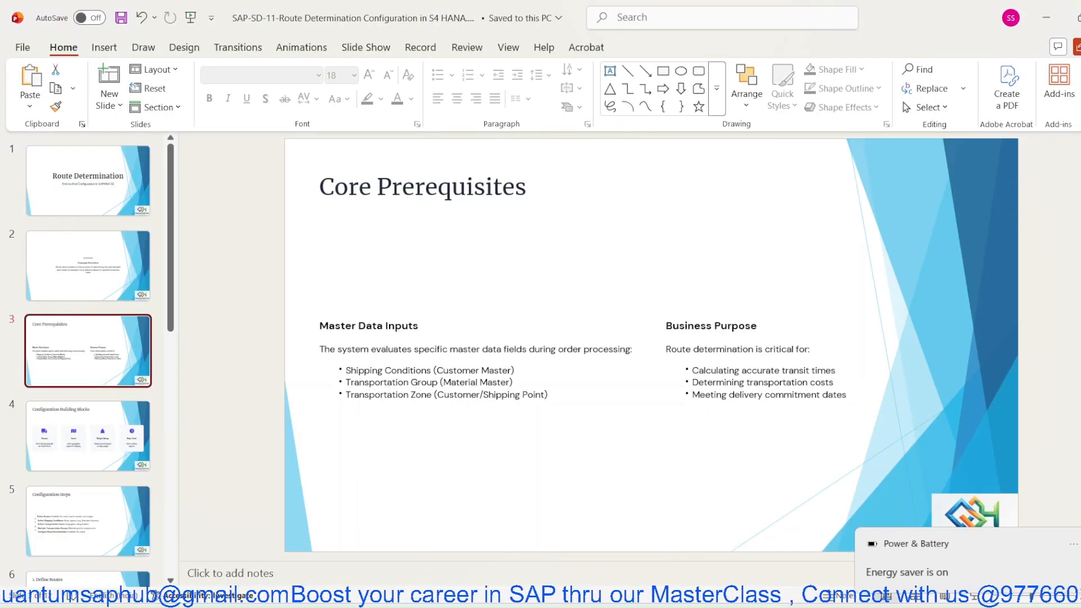
left_click(72, 446)
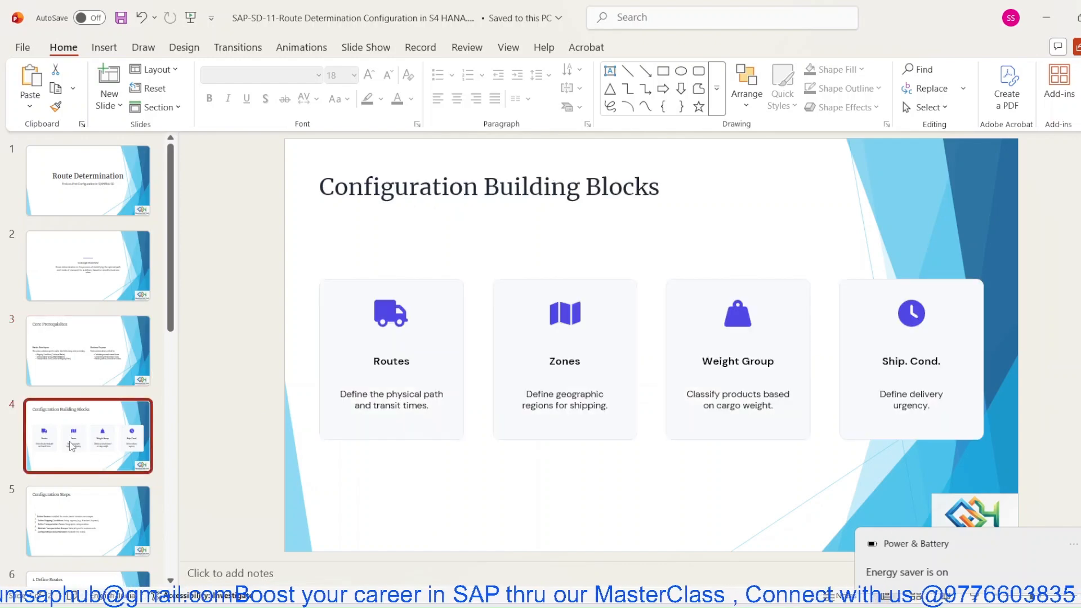